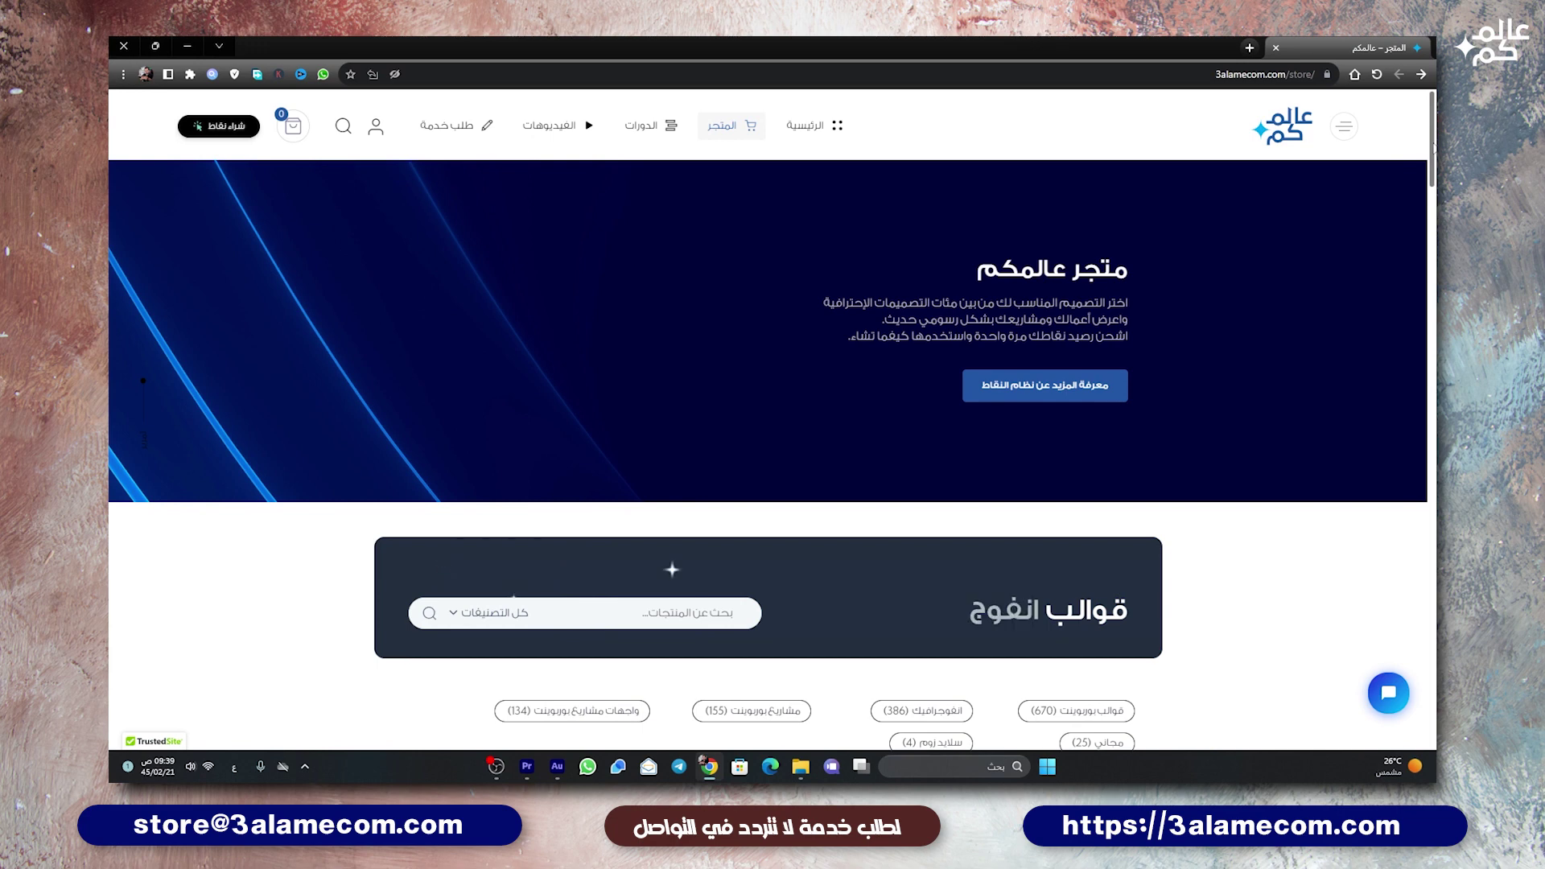
Step: Scroll the 3alamecom store page down to the infographic and PowerPoint template listings
{"action": "mouse_move", "coordinate": [1433, 148]}
{"action": "left_mouse_down"}
{"action": "mouse_move", "coordinate": [1391, 372]}
{"action": "mouse_move", "coordinate": [1413, 711]}
{"action": "left_mouse_up"}
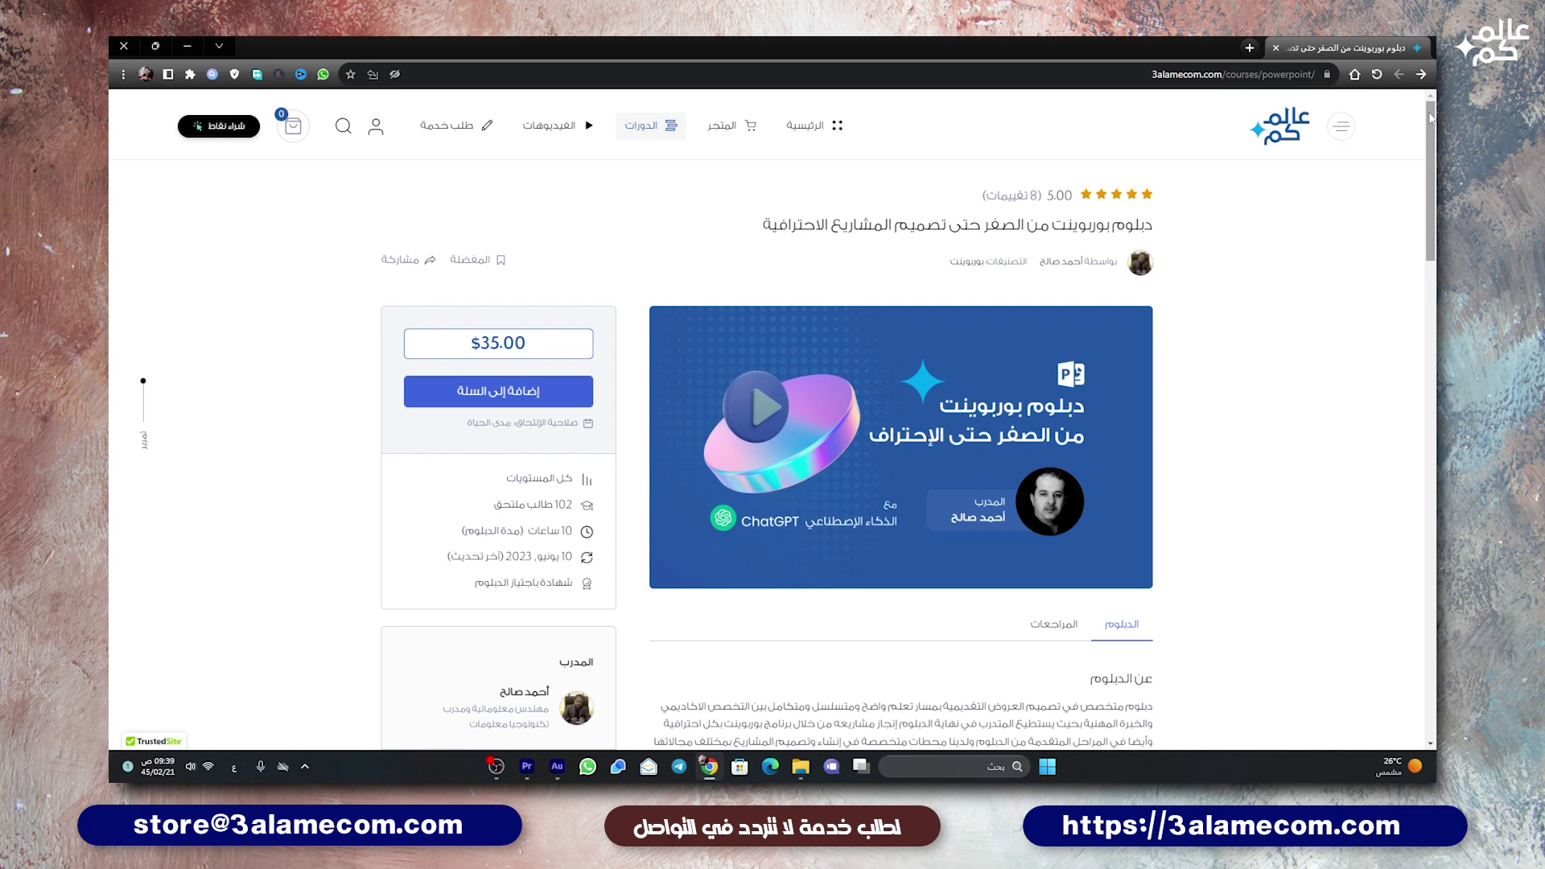
Step: Scroll through the lesson sections of the PowerPoint diploma course page
{"action": "left_click_drag", "start_coordinate": [1431, 119], "coordinate": [1434, 386]}
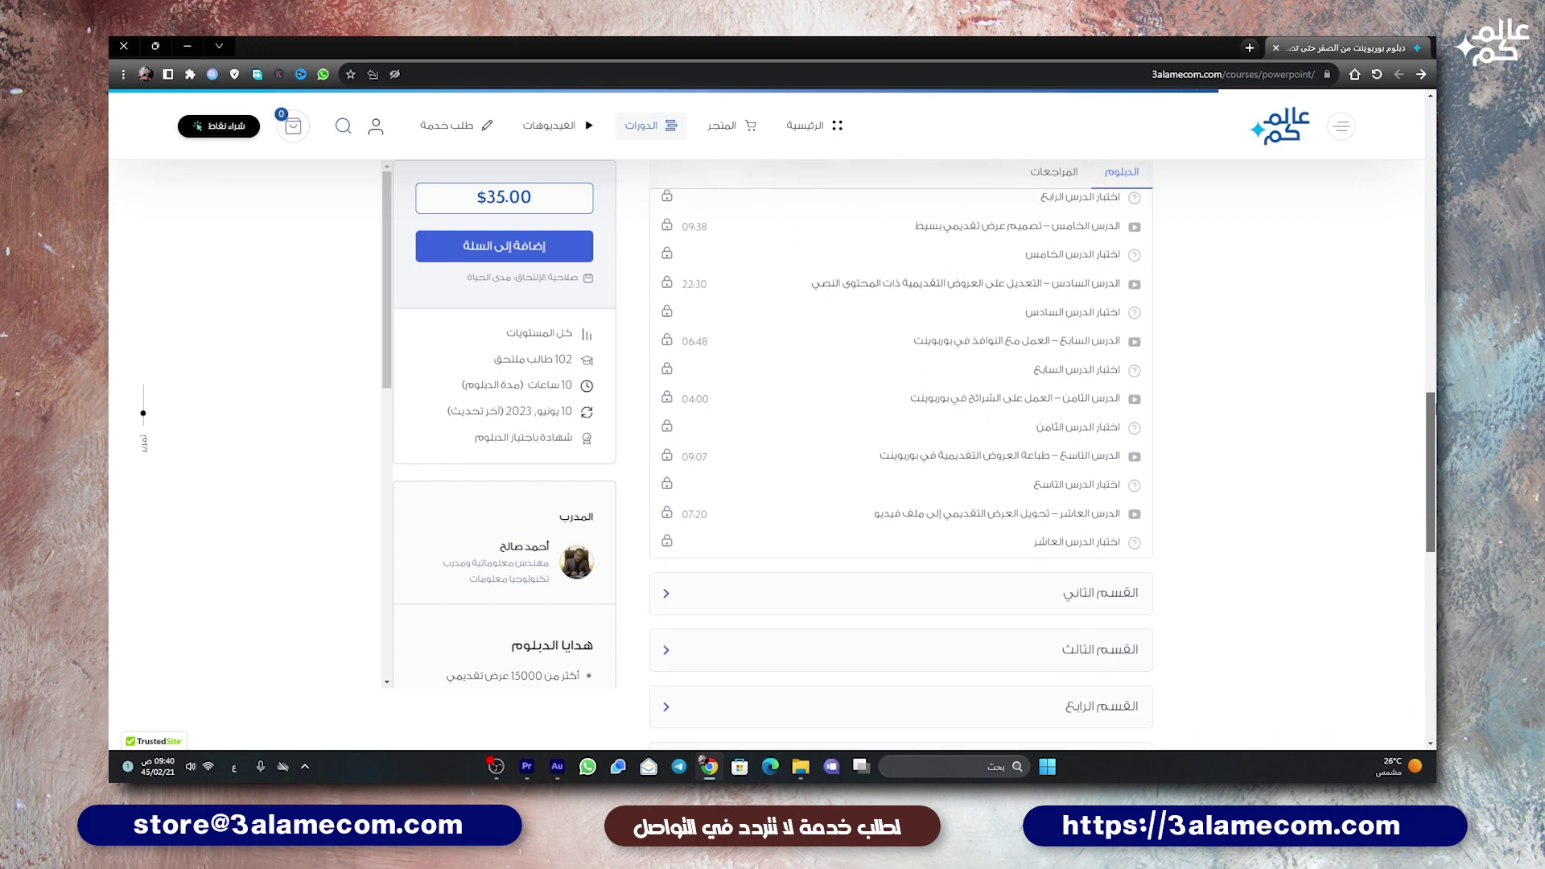
{"action": "left_click_drag", "start_coordinate": [1434, 426], "coordinate": [1431, 551]}
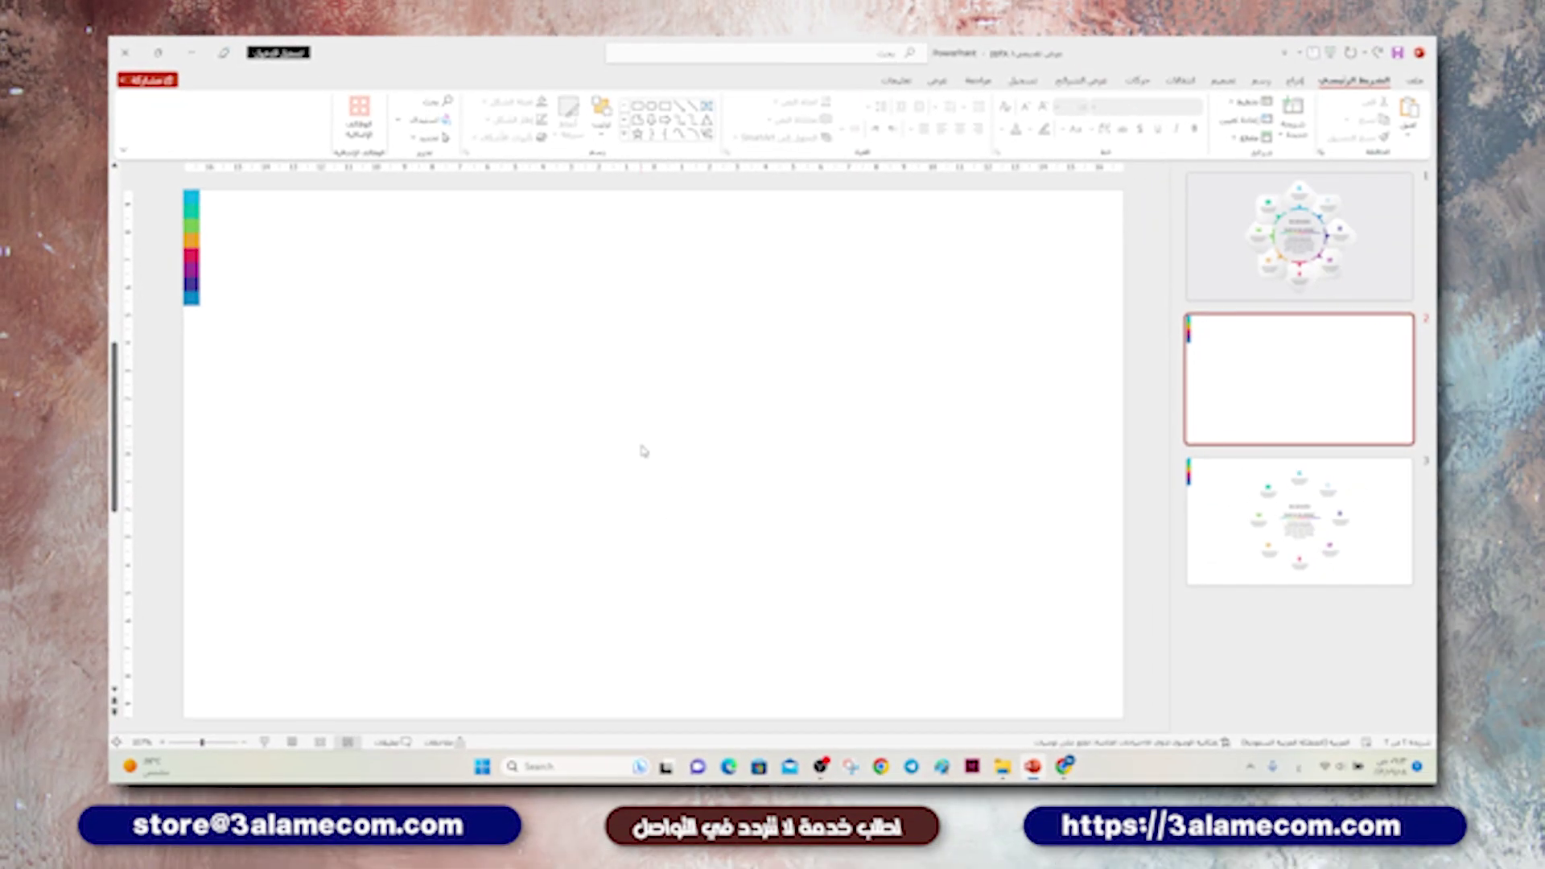
Step: Set slide 2's background fill to light grey
{"action": "right_click", "coordinate": [640, 429]}
{"action": "left_click", "coordinate": [613, 591]}
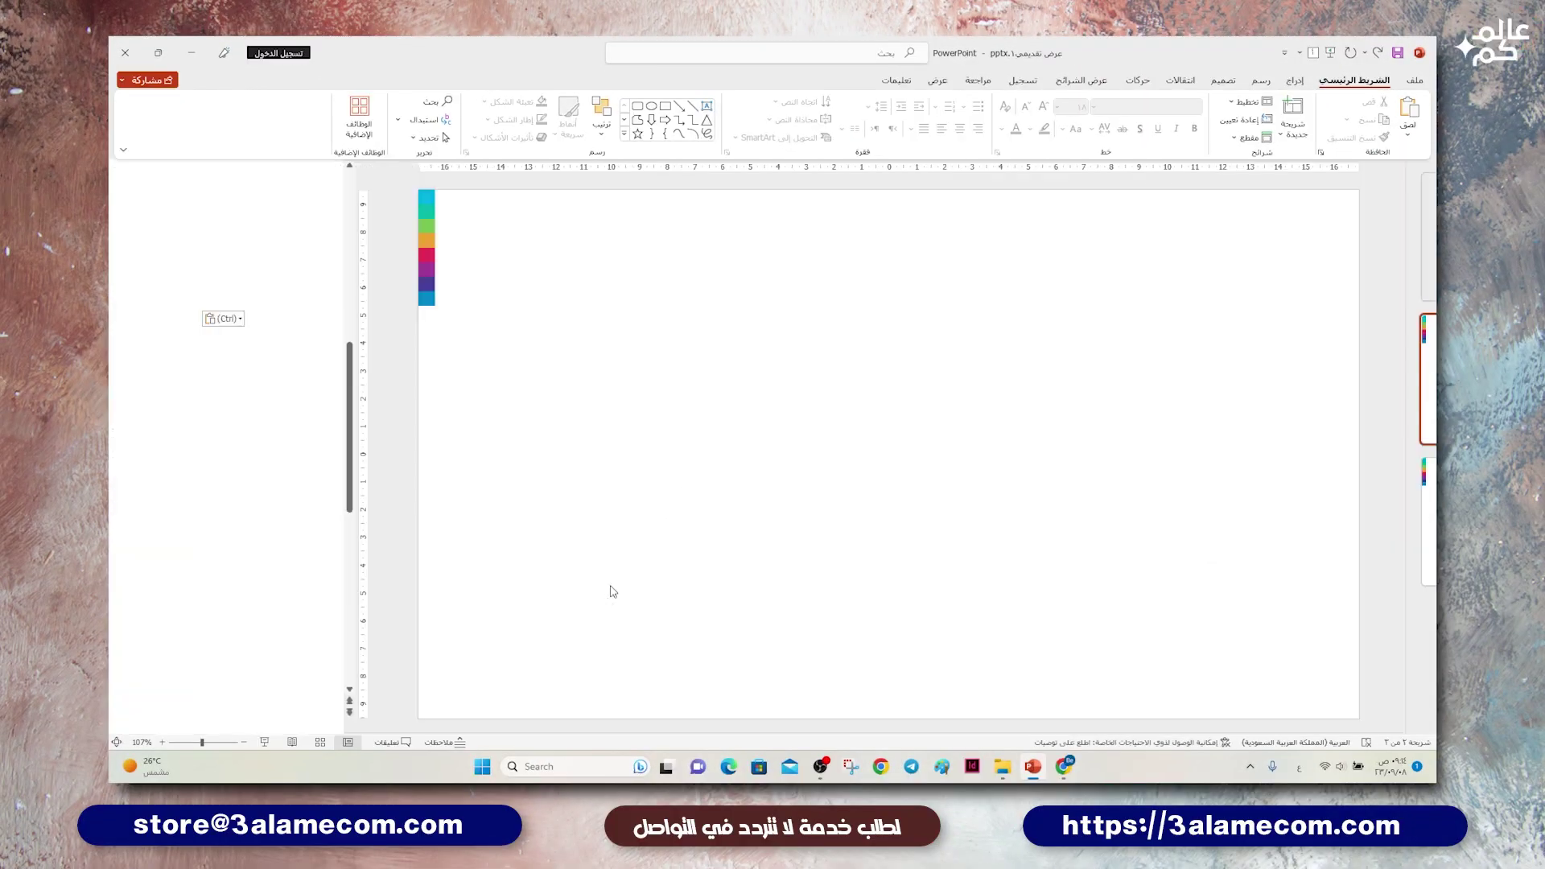
{"action": "left_click", "coordinate": [150, 342]}
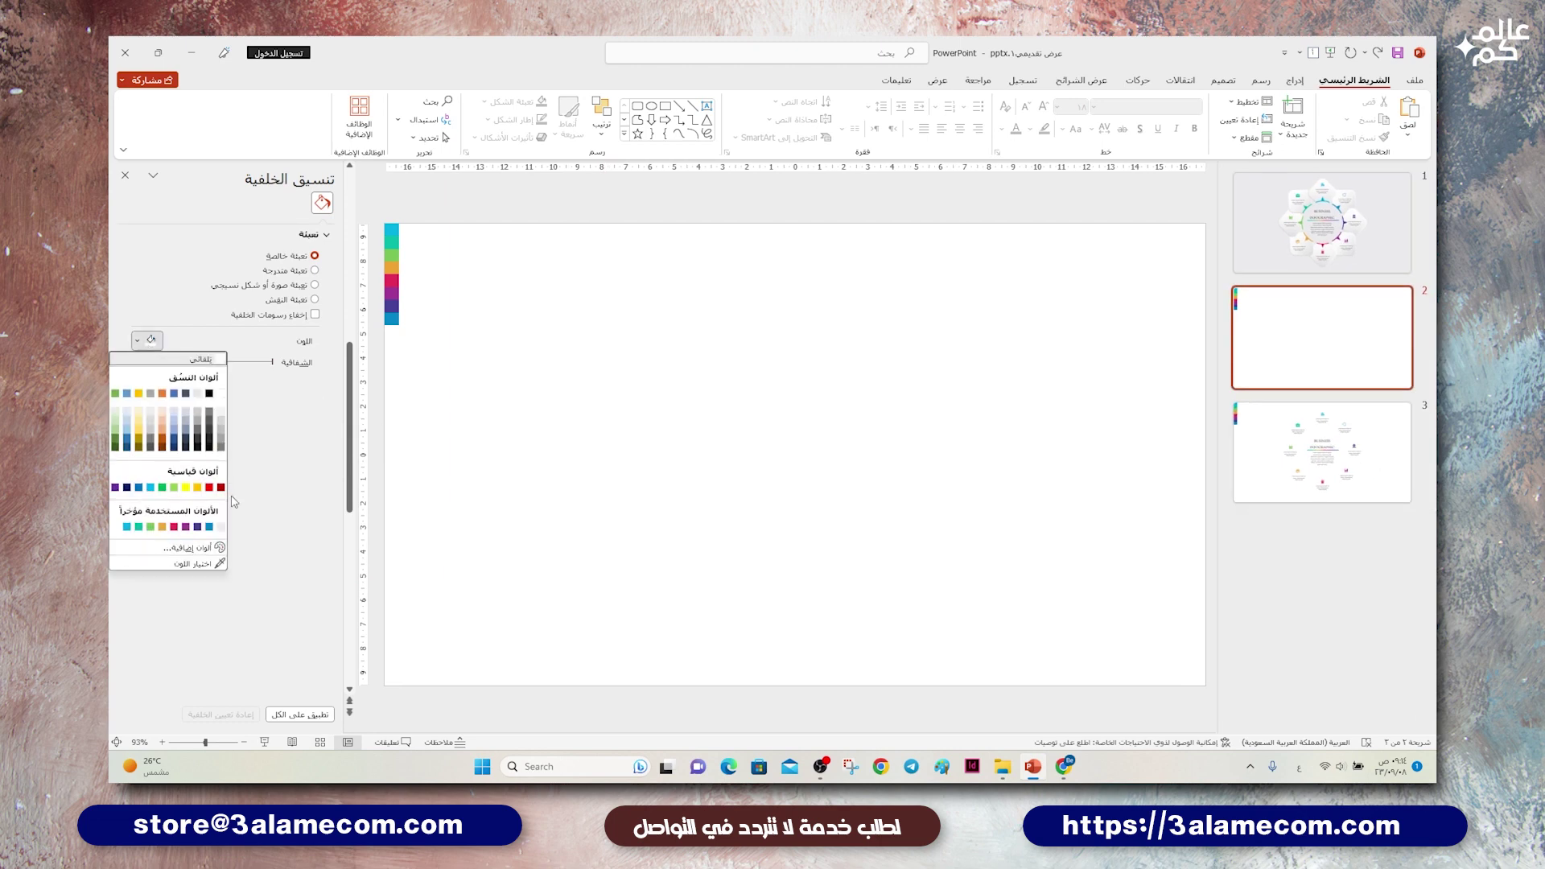
{"action": "left_click", "coordinate": [221, 528]}
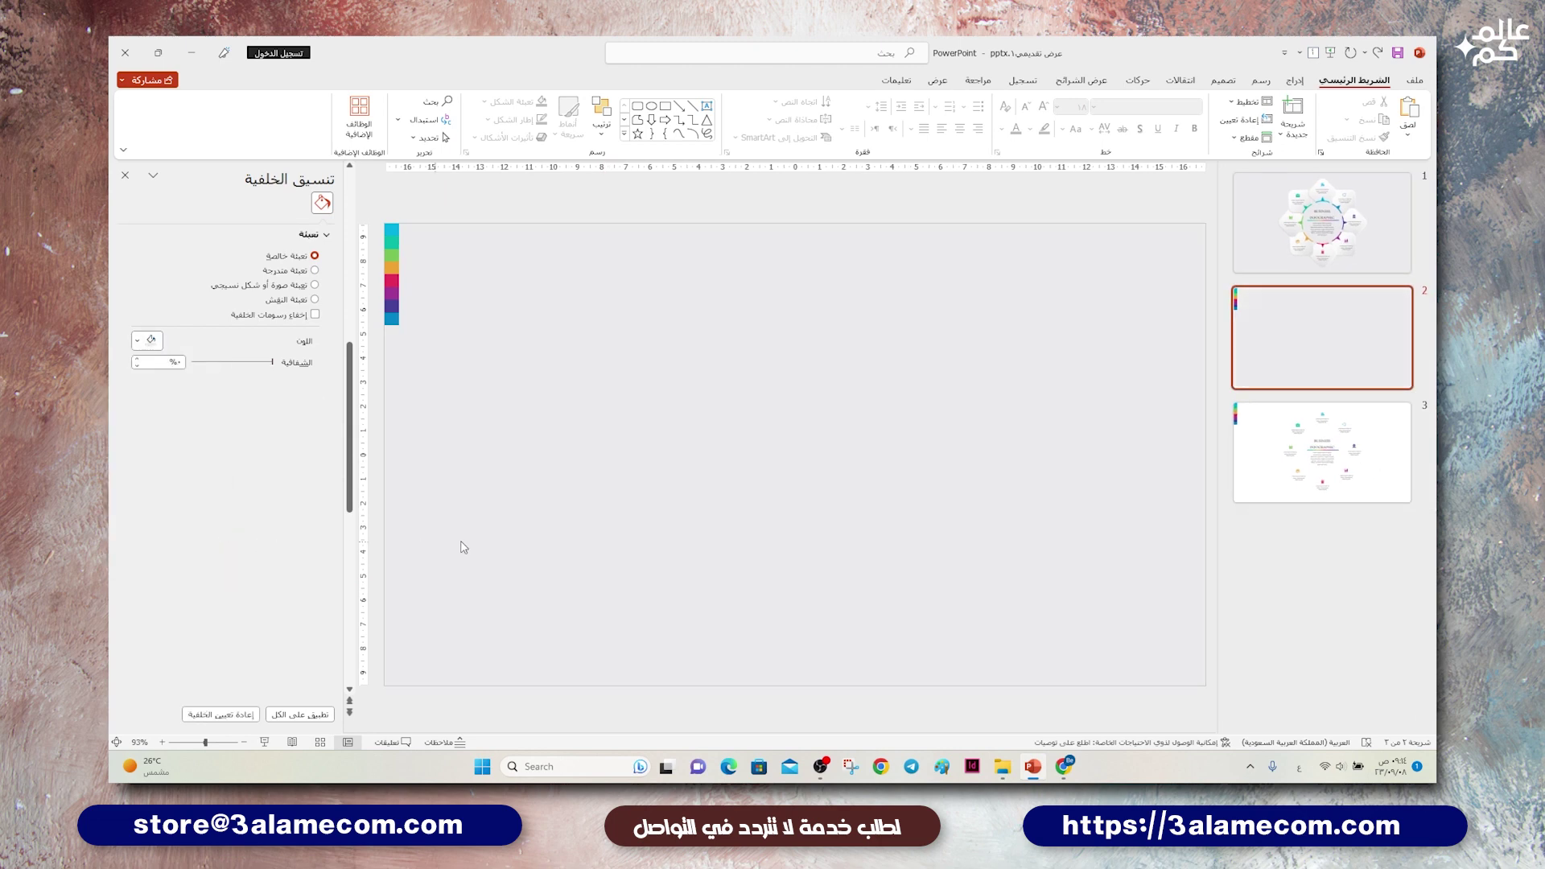
Step: Draw a blue oval circle, centre it on the slide, and enlarge it evenly
{"action": "left_click", "coordinate": [1296, 80]}
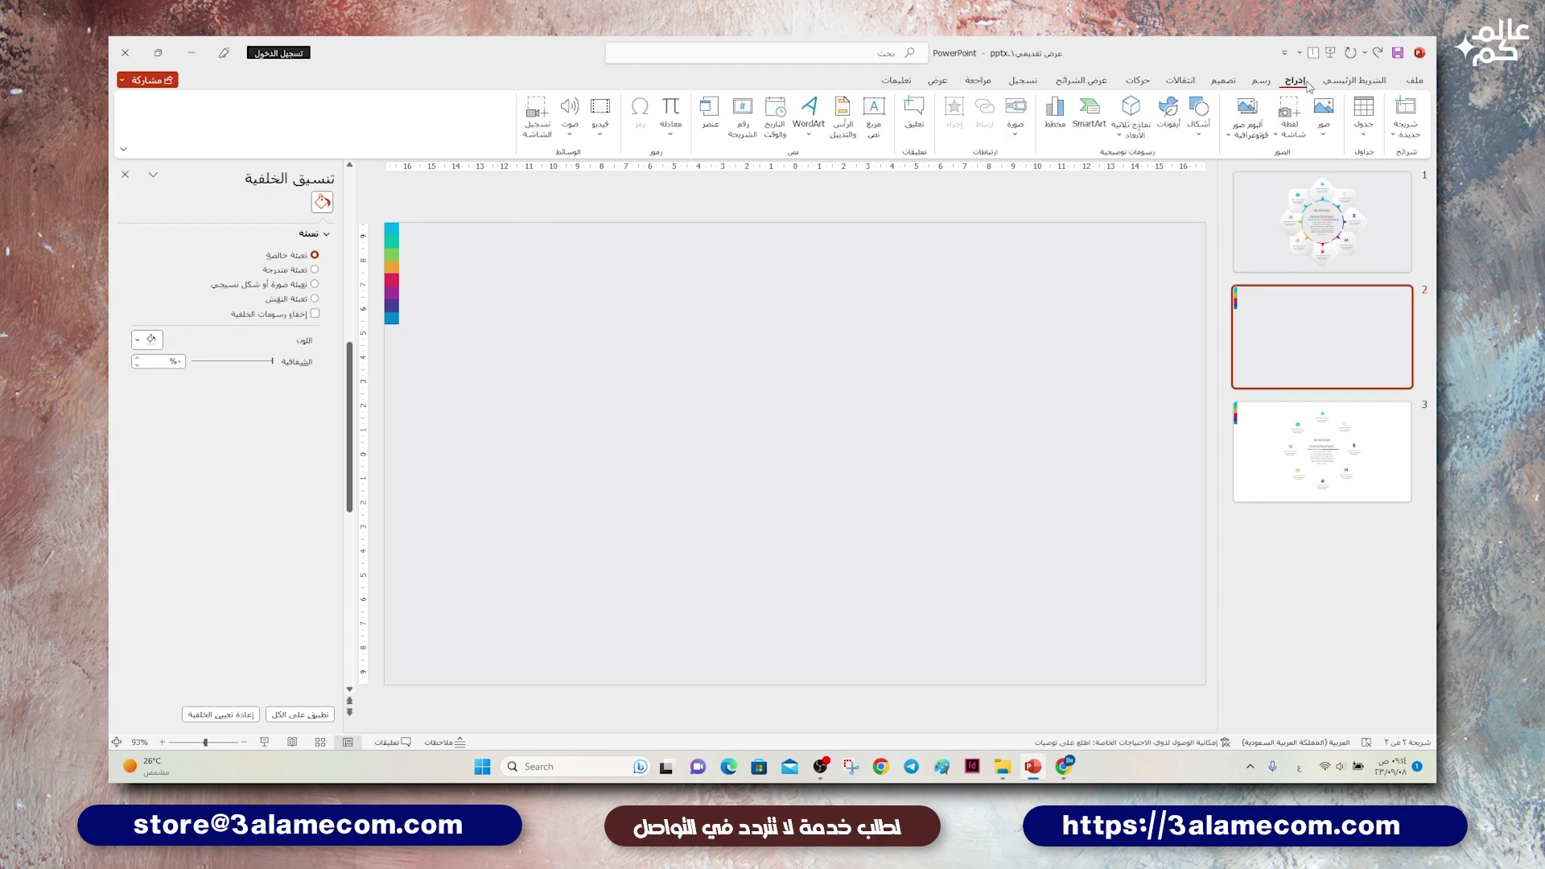
{"action": "left_click", "coordinate": [1195, 116]}
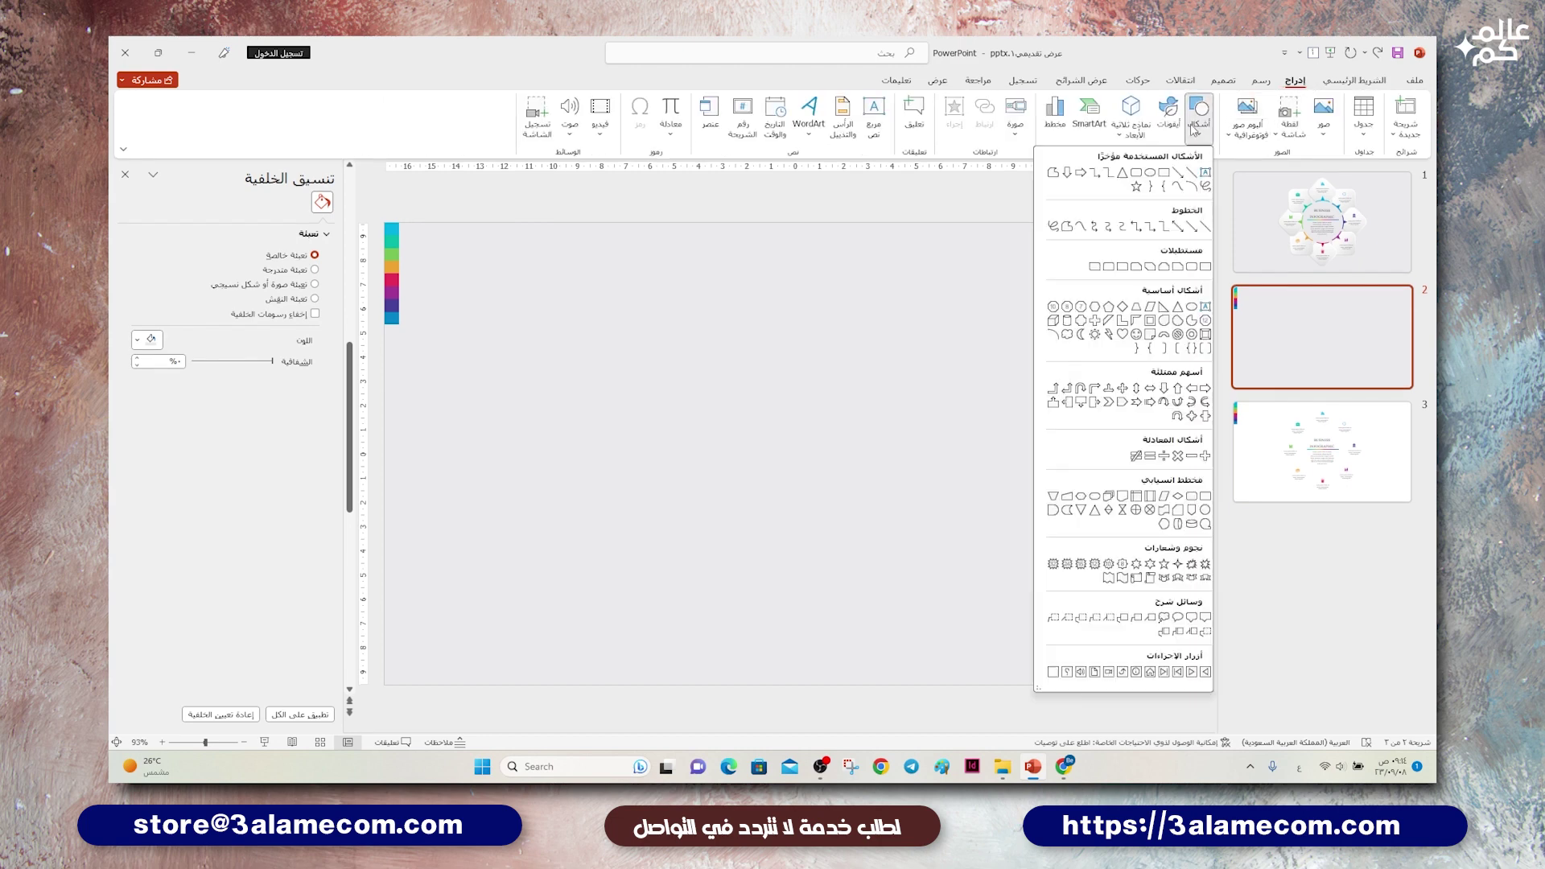
{"action": "left_click", "coordinate": [1151, 174]}
{"action": "left_click_drag", "start_coordinate": [781, 441], "coordinate": [798, 548]}
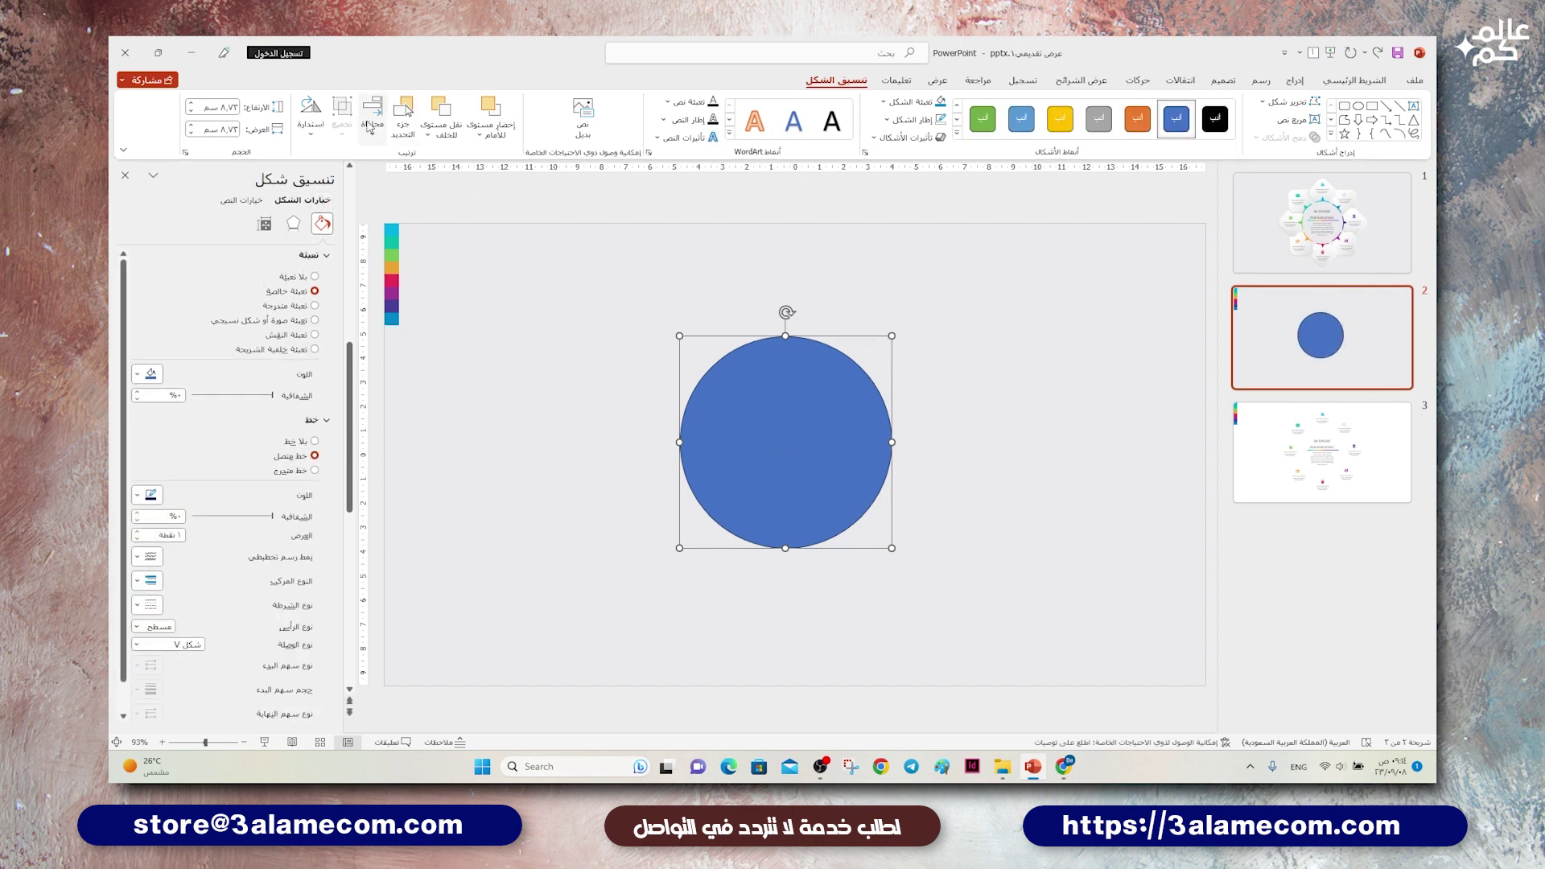
{"action": "left_click", "coordinate": [369, 126]}
{"action": "left_click", "coordinate": [330, 175]}
{"action": "left_click", "coordinate": [371, 122]}
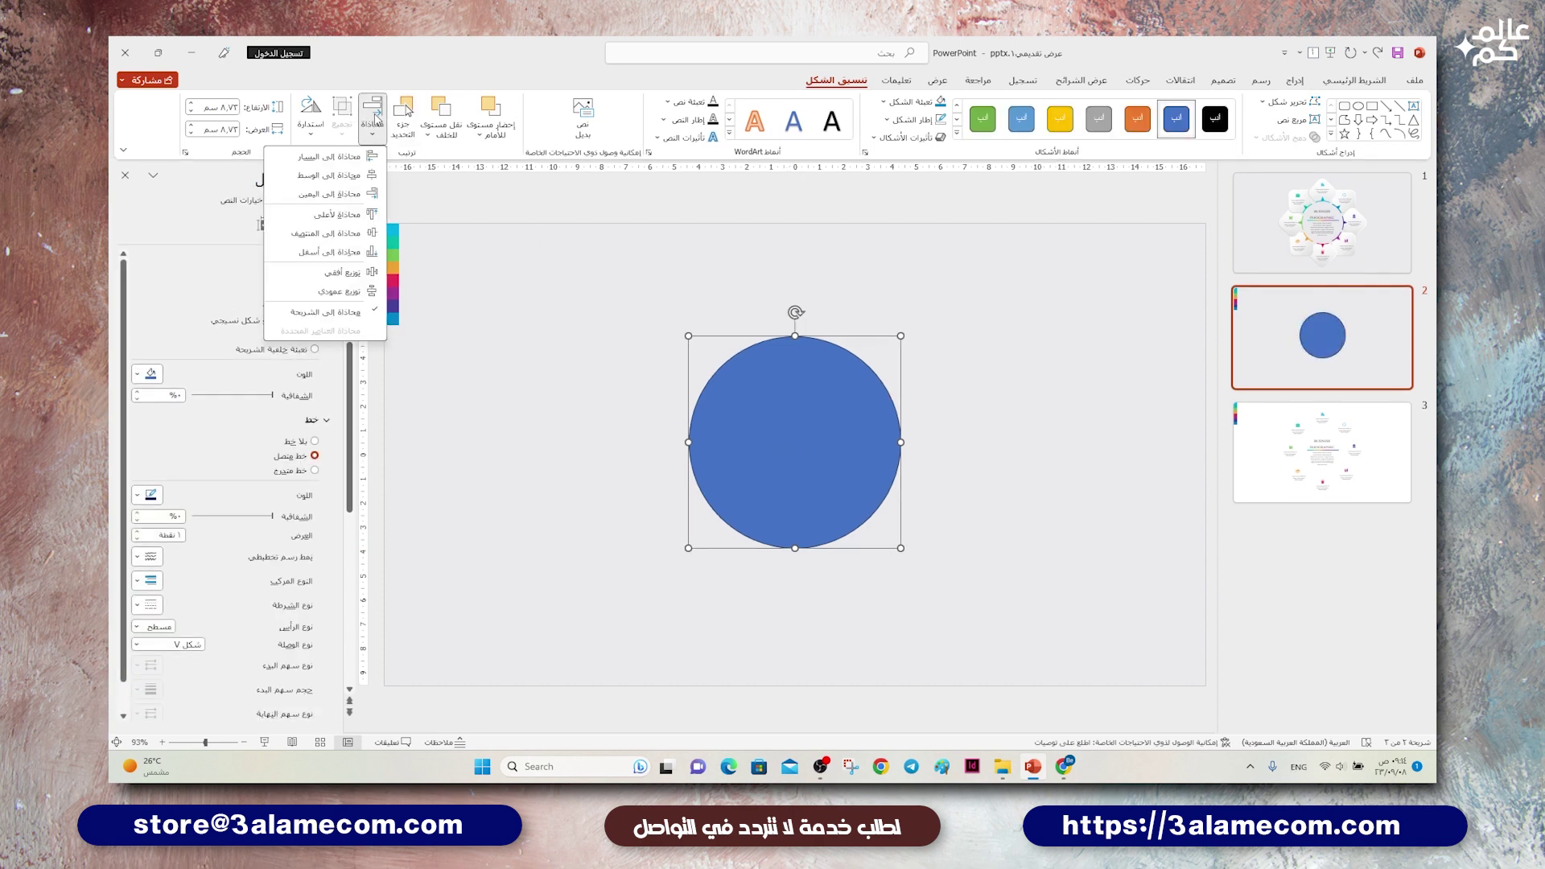
{"action": "left_click", "coordinate": [361, 232]}
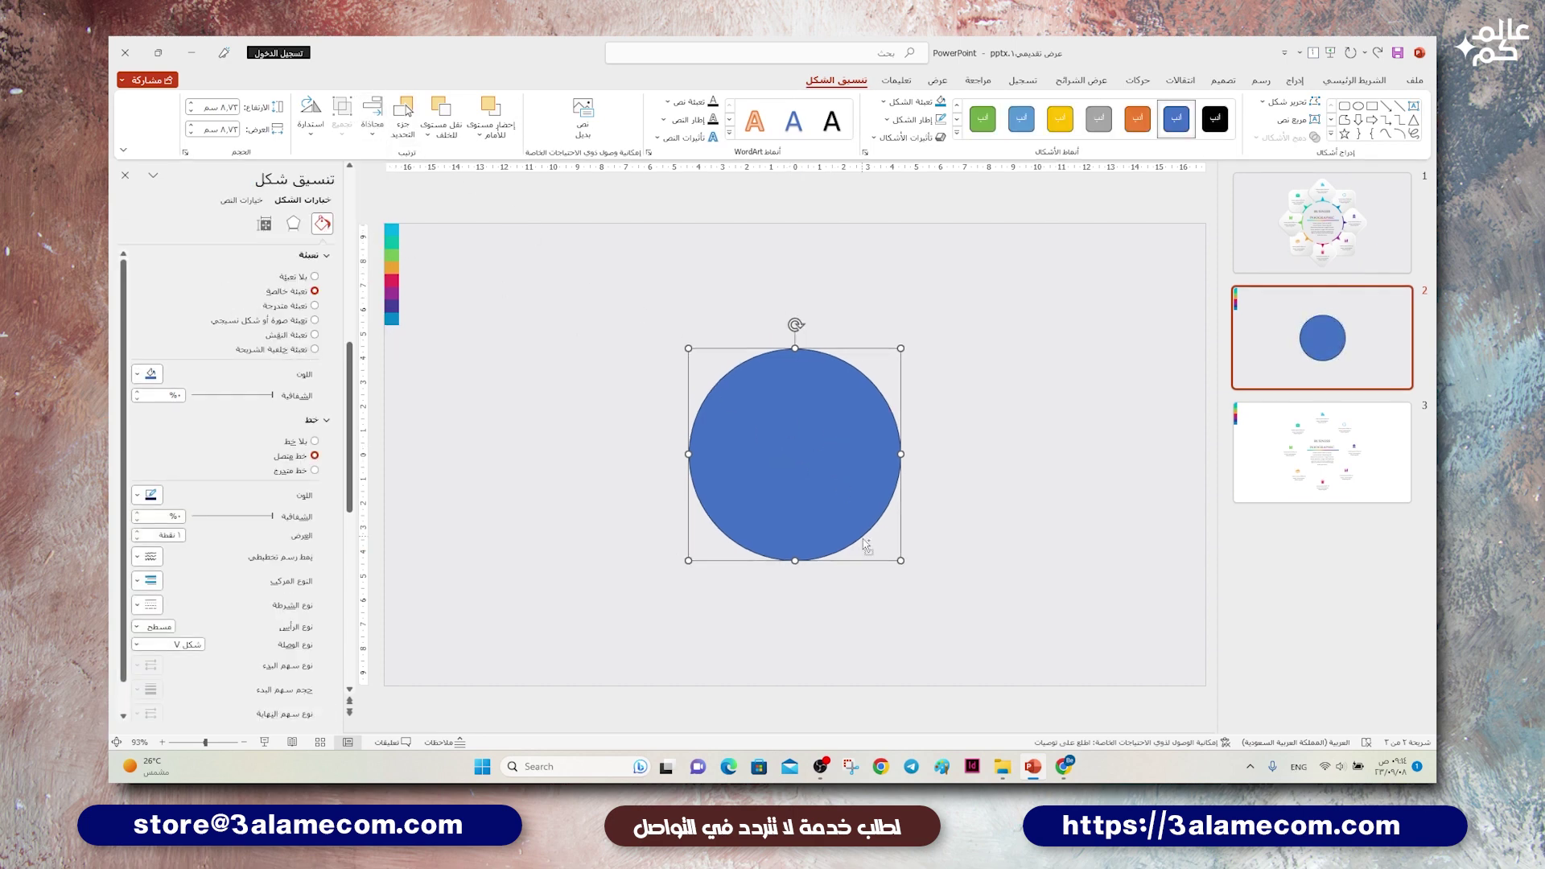
{"action": "left_click_drag", "start_coordinate": [900, 560], "coordinate": [910, 569]}
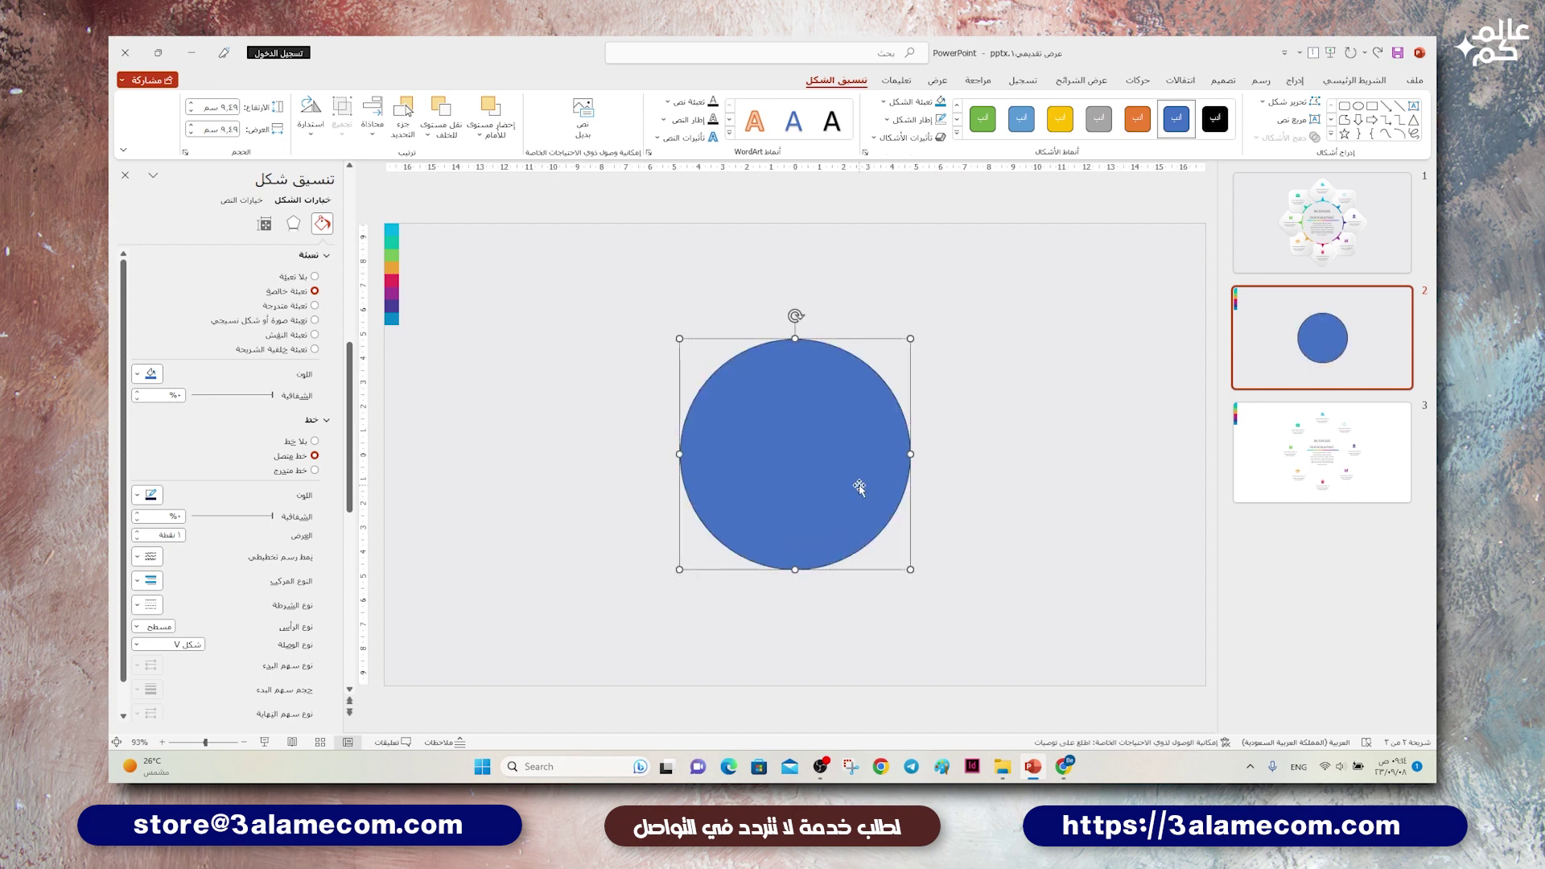
{"action": "left_click", "coordinate": [1294, 80]}
Step: Draw a rounded square, enlarge it, and rotate it 45° into a diamond
{"action": "left_click", "coordinate": [1199, 113]}
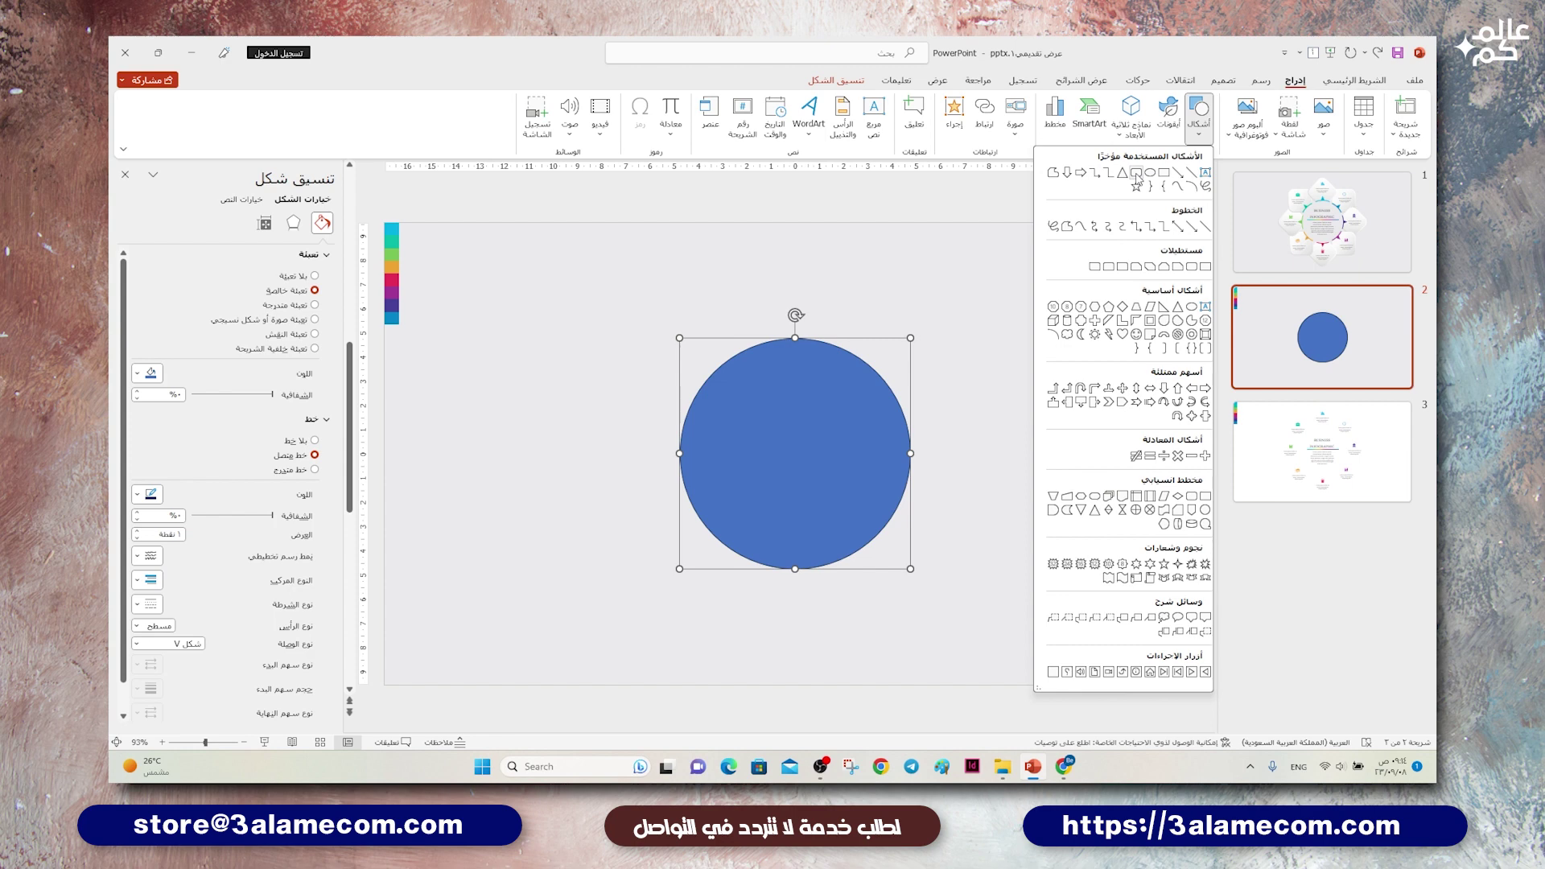
{"action": "left_click", "coordinate": [1135, 172]}
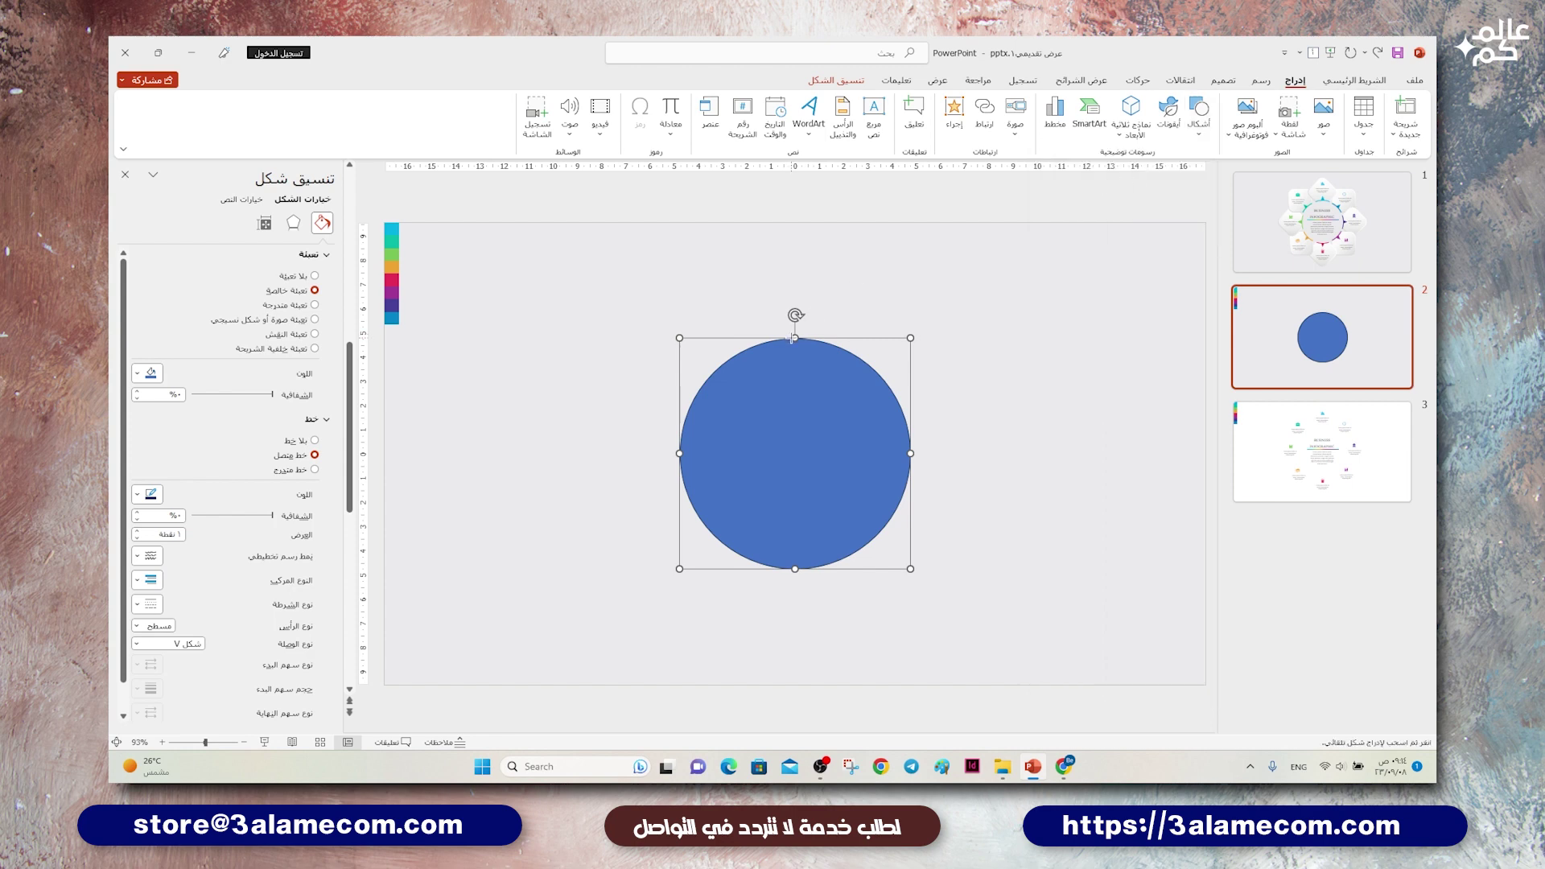
{"action": "left_click_drag", "start_coordinate": [793, 334], "coordinate": [837, 381]}
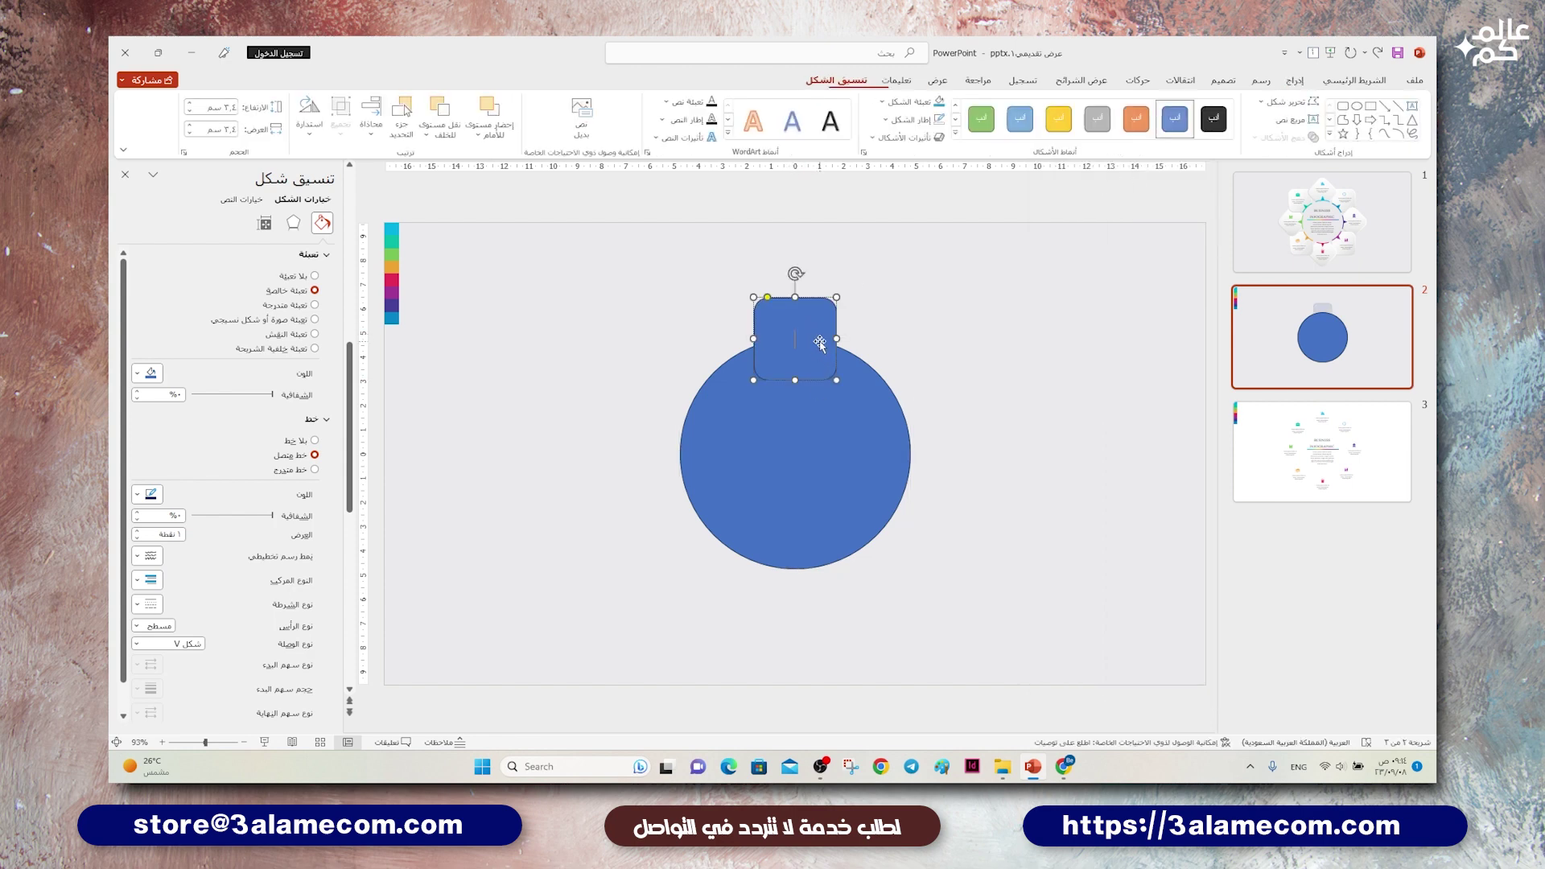
{"action": "left_click_drag", "start_coordinate": [834, 386], "coordinate": [843, 395]}
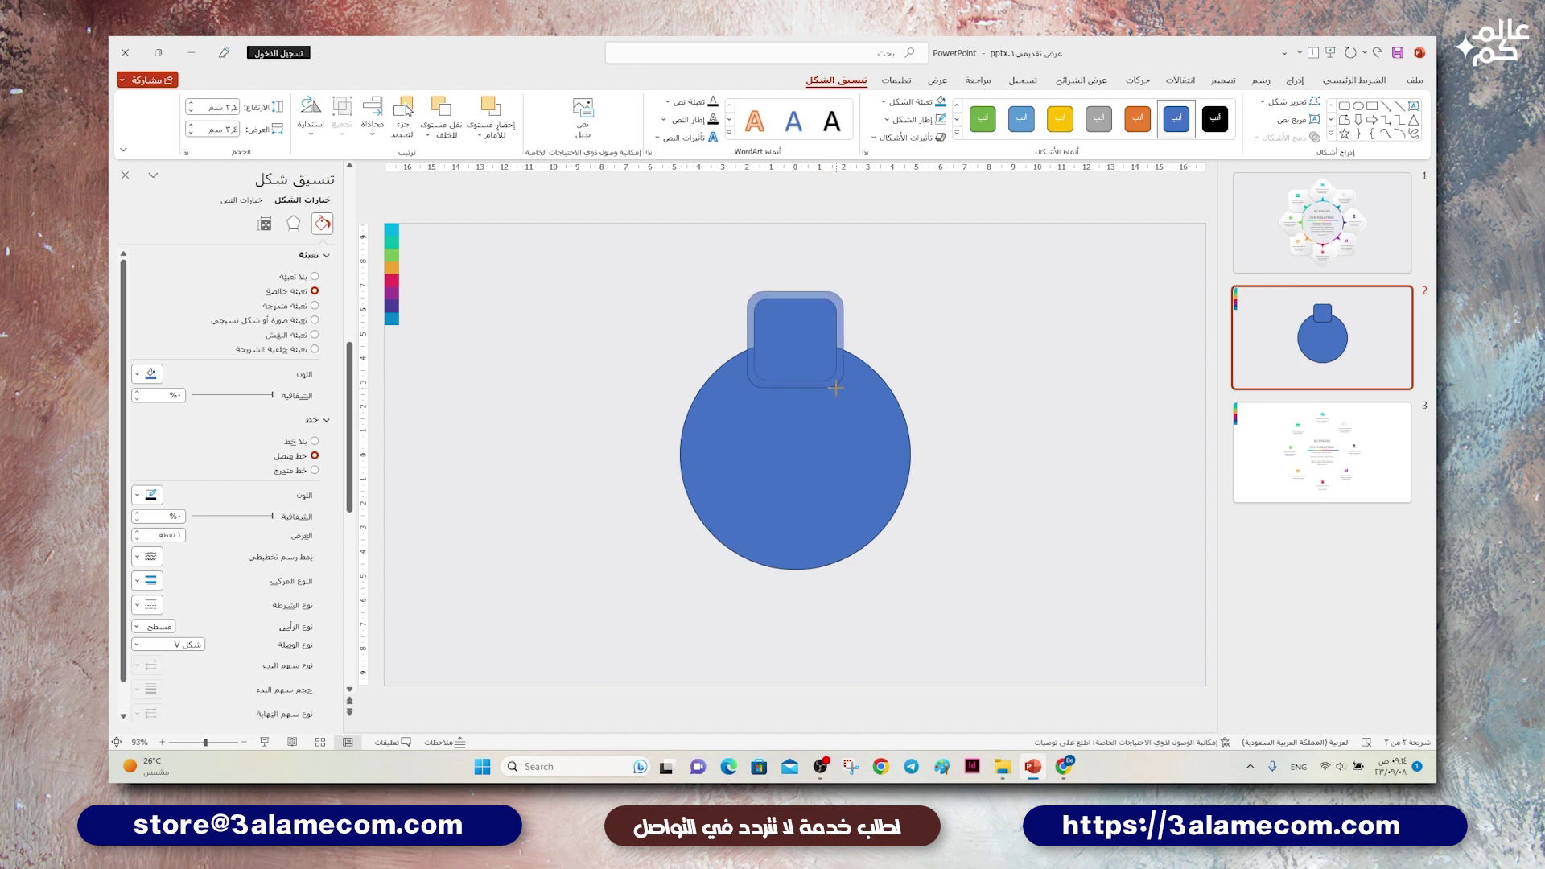
{"action": "key", "text": "alt+Left"}
{"action": "key", "text": "alt+Left"}
{"action": "key", "text": "alt+Left"}
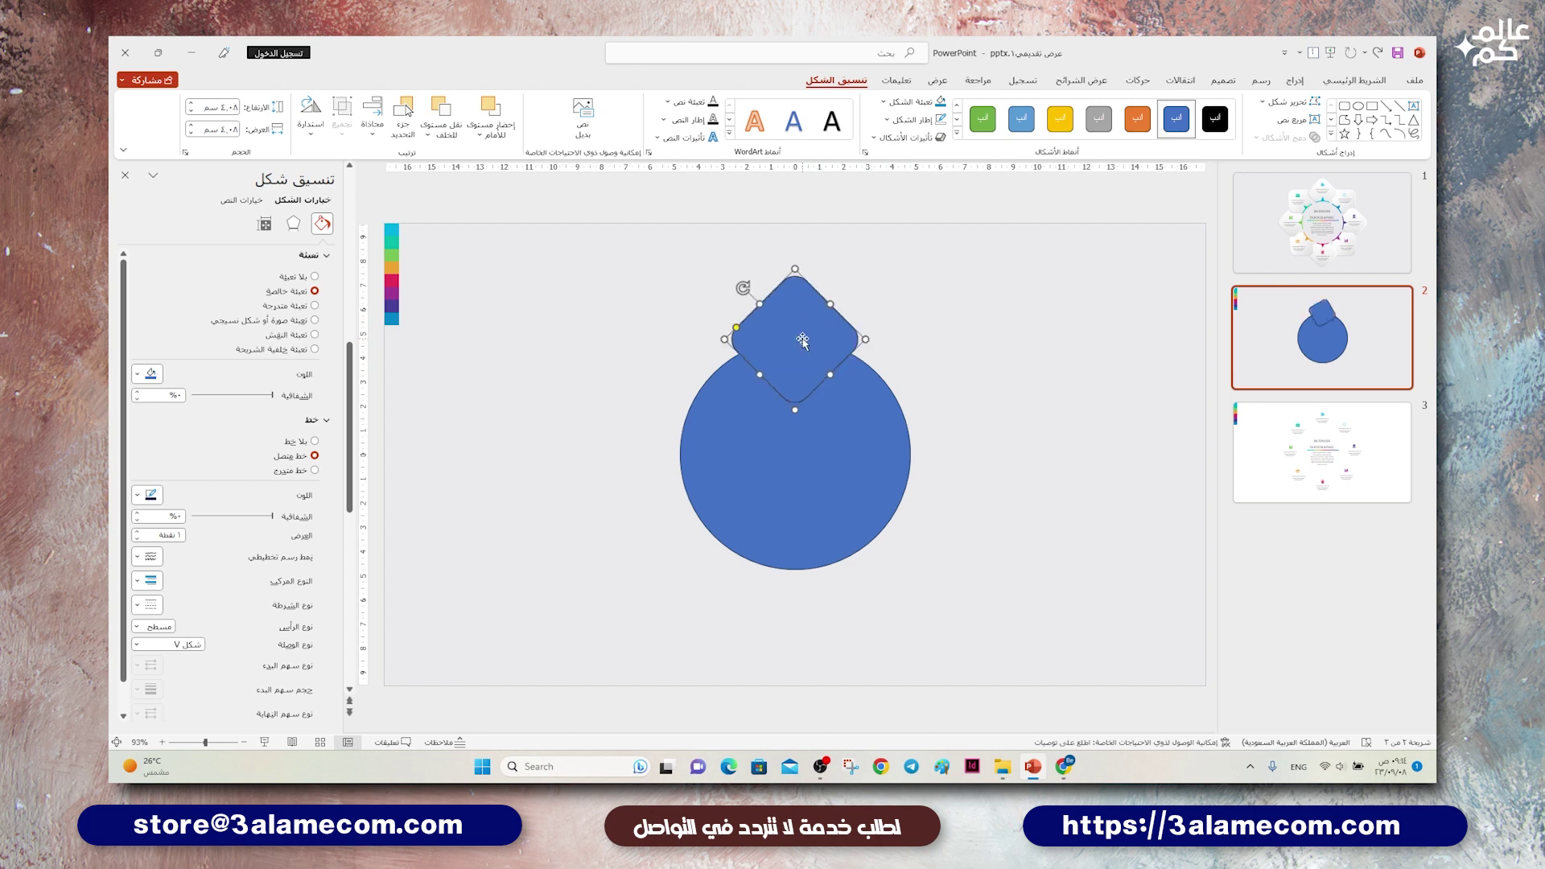
Step: Centre the diamond on the circle's top edge and Ctrl-drag a copy to another edge
{"action": "left_click", "coordinate": [366, 129]}
{"action": "left_click", "coordinate": [355, 177]}
{"action": "left_click_drag", "start_coordinate": [797, 359], "coordinate": [799, 332]}
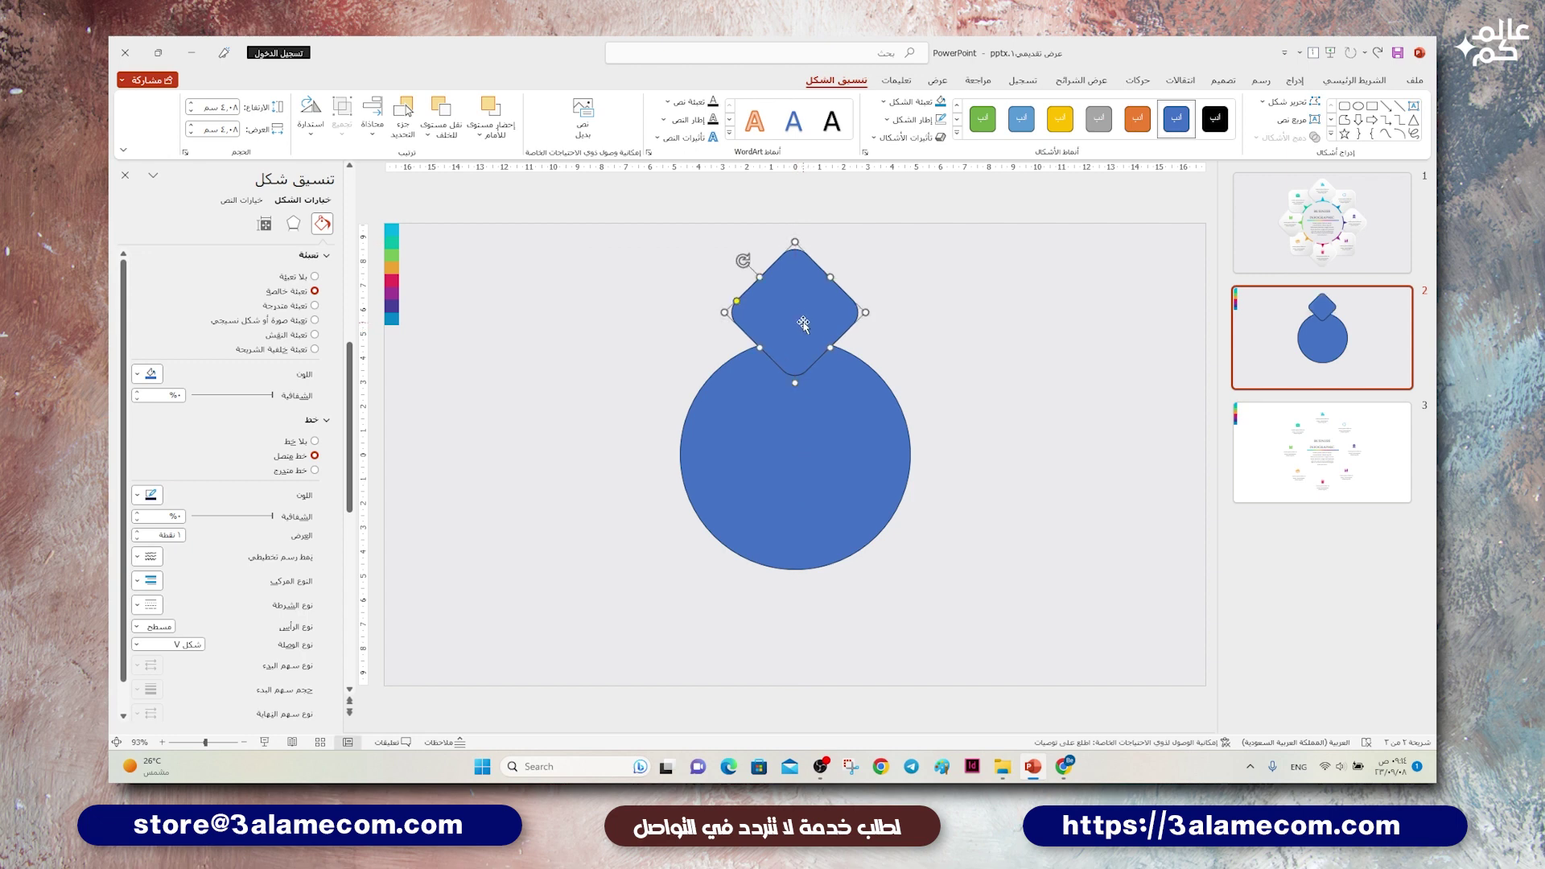
{"action": "mouse_move", "coordinate": [795, 279]}
{"action": "left_mouse_down"}
{"action": "mouse_move", "coordinate": [783, 571]}
{"action": "mouse_move", "coordinate": [936, 447]}
{"action": "left_mouse_up"}
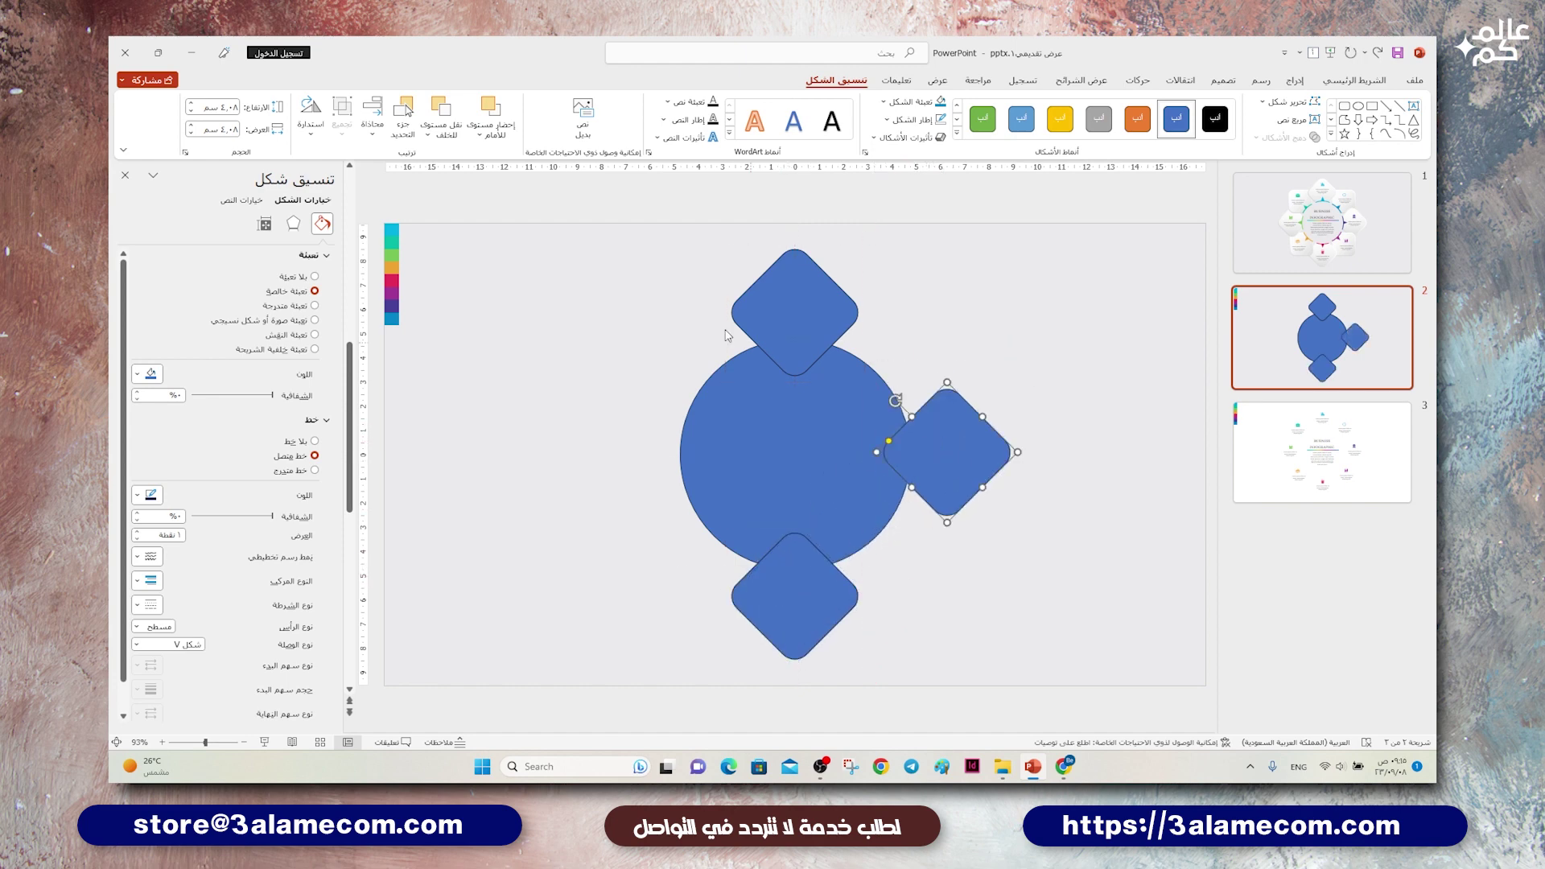
Step: Centre the right diamond vertically and drag a diamond copy toward the lower left
{"action": "left_click", "coordinate": [372, 129]}
{"action": "left_click", "coordinate": [375, 235]}
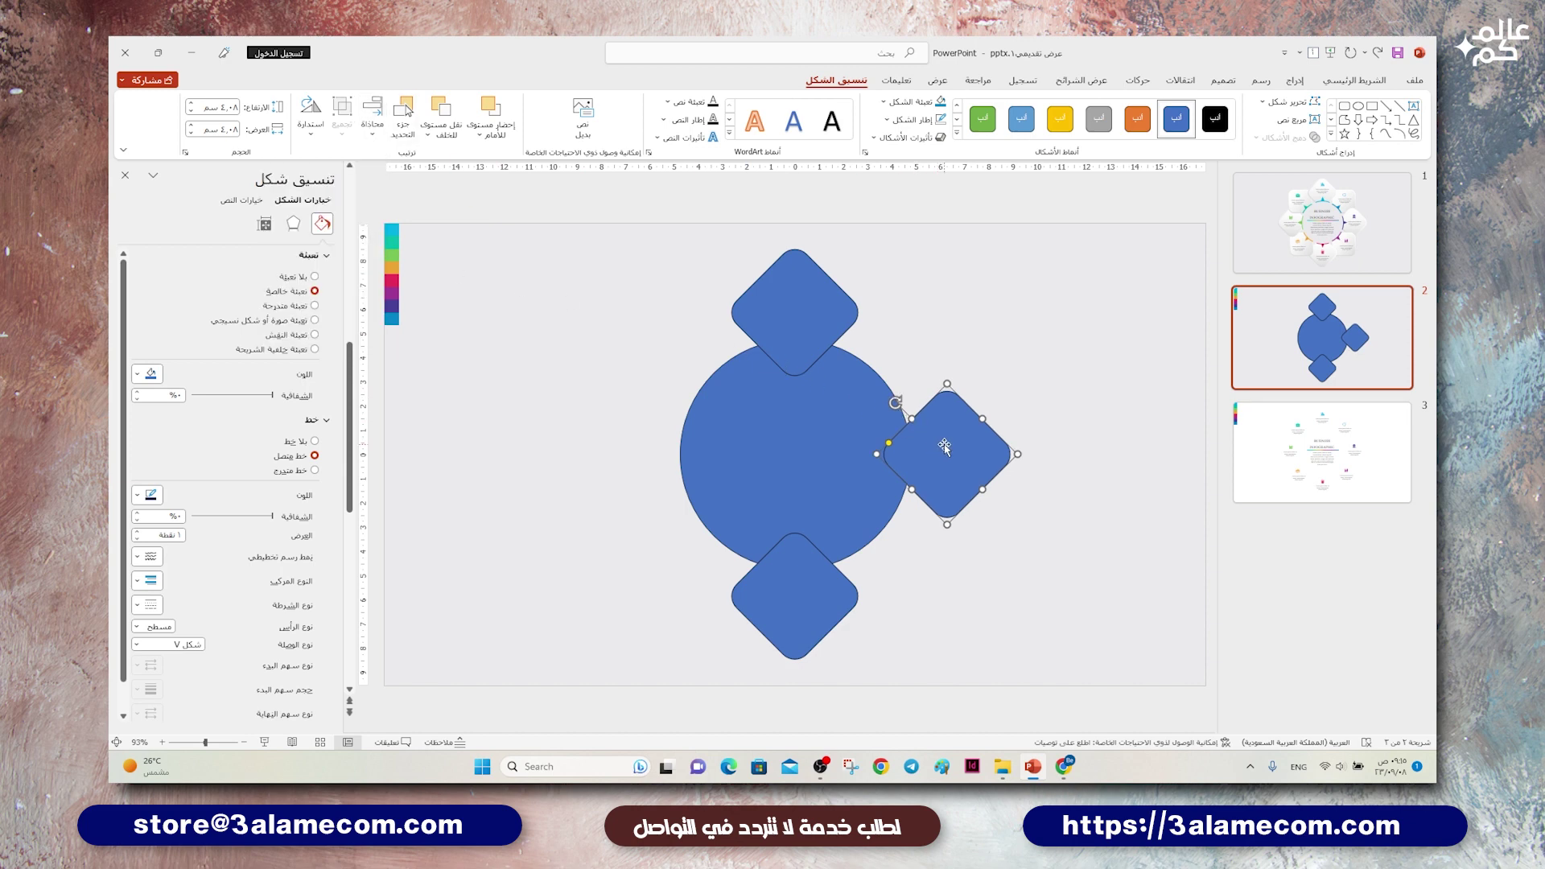
{"action": "key", "text": "Tab"}
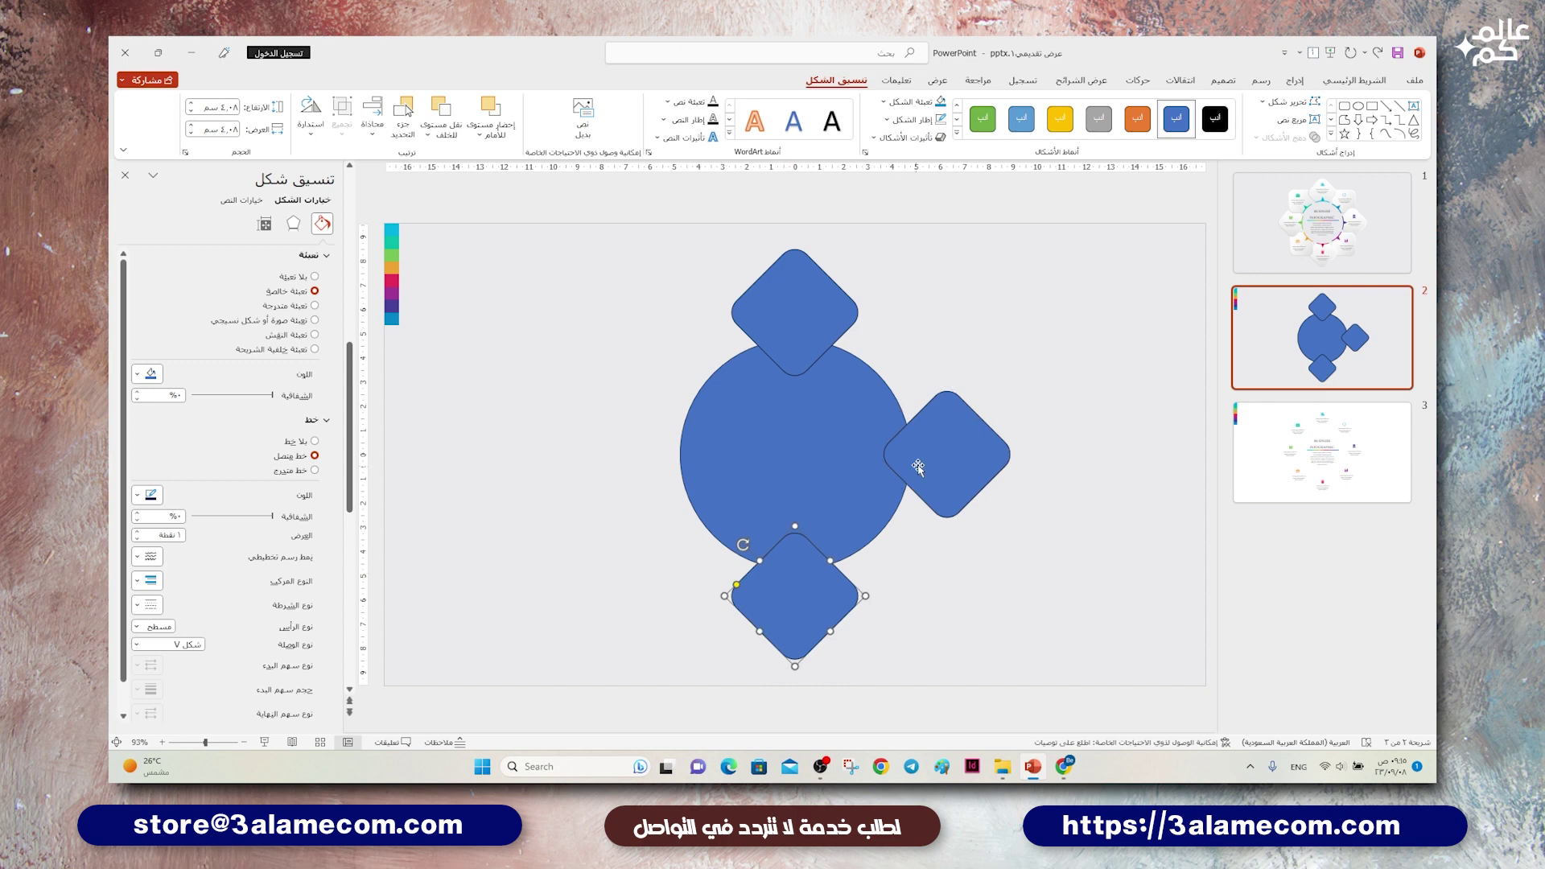
{"action": "mouse_move", "coordinate": [927, 445]}
{"action": "left_mouse_down"}
{"action": "mouse_move", "coordinate": [659, 433]}
{"action": "mouse_move", "coordinate": [650, 488]}
{"action": "mouse_move", "coordinate": [681, 530]}
{"action": "left_mouse_up"}
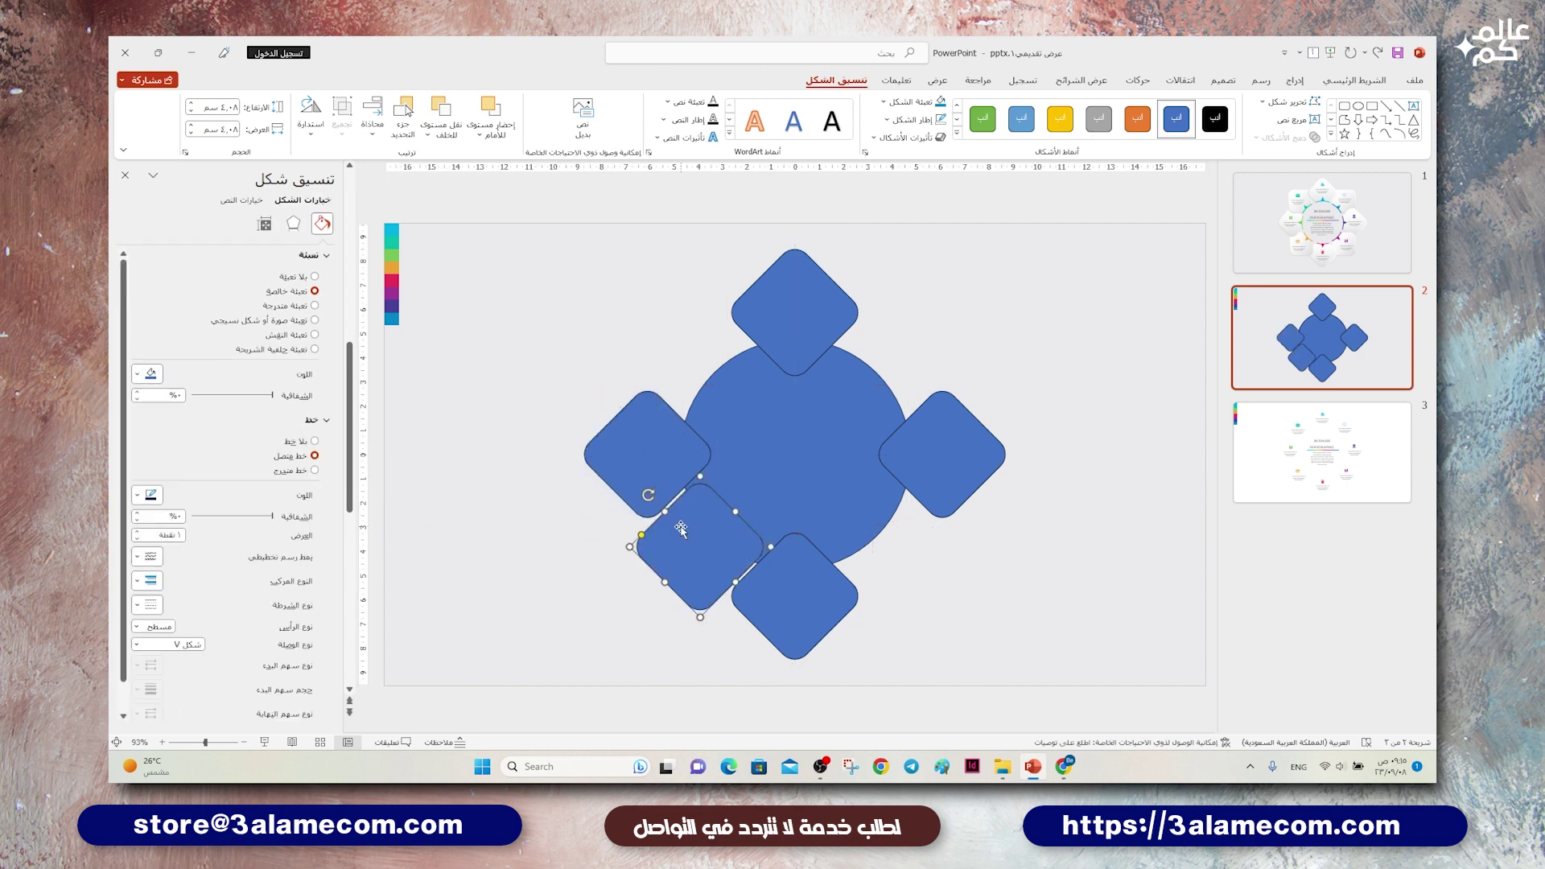
Step: Rotate the copied shape upright and align it as a square in the lower-left gap
{"action": "key", "text": "alt+Right"}
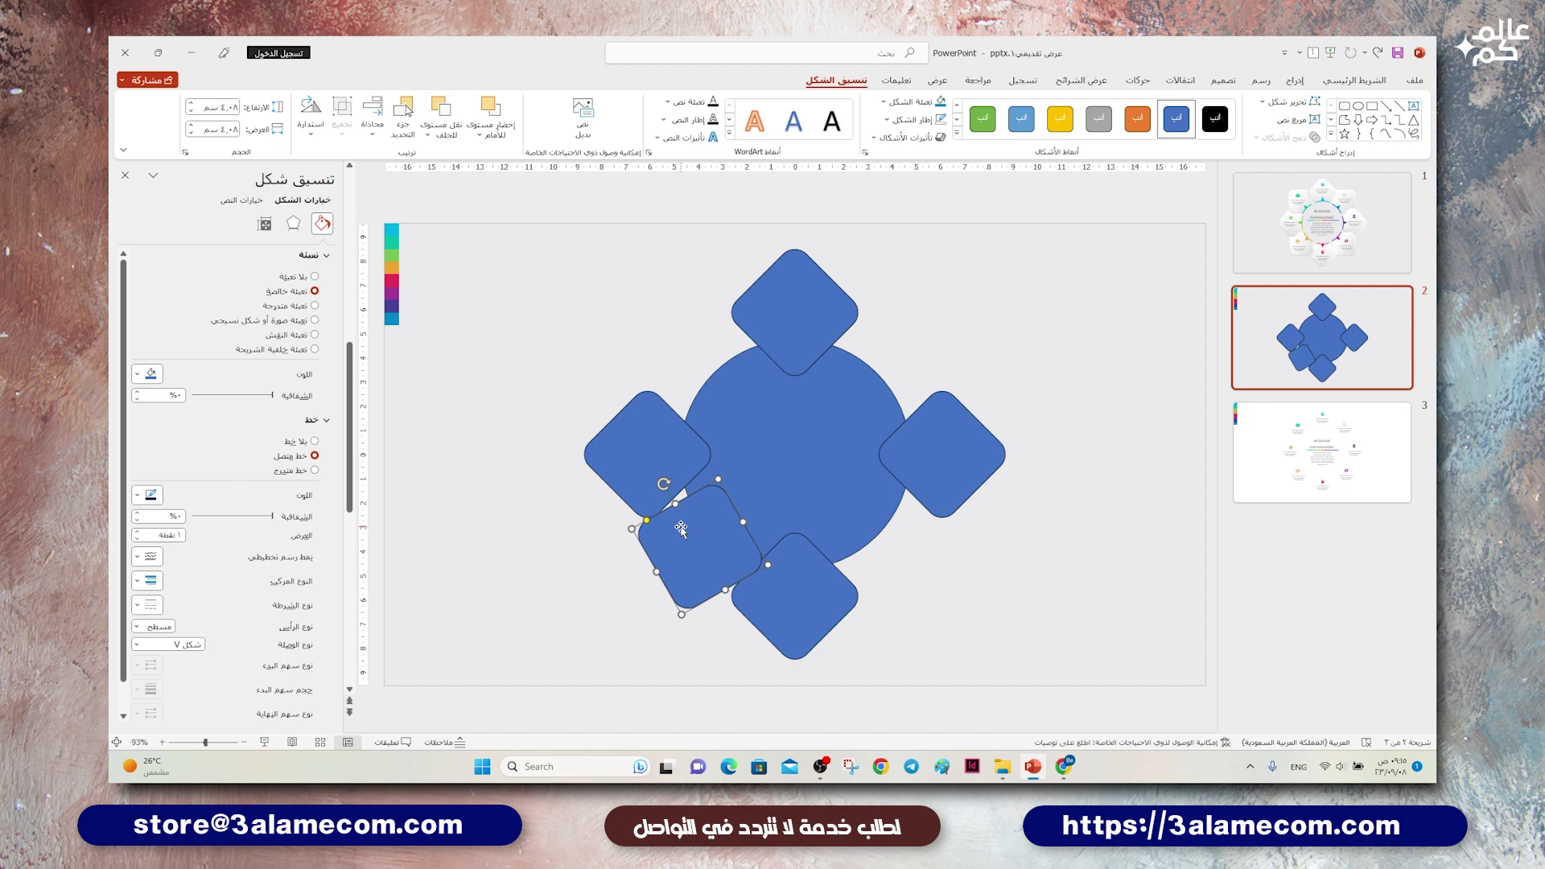
{"action": "key", "text": "alt+Right"}
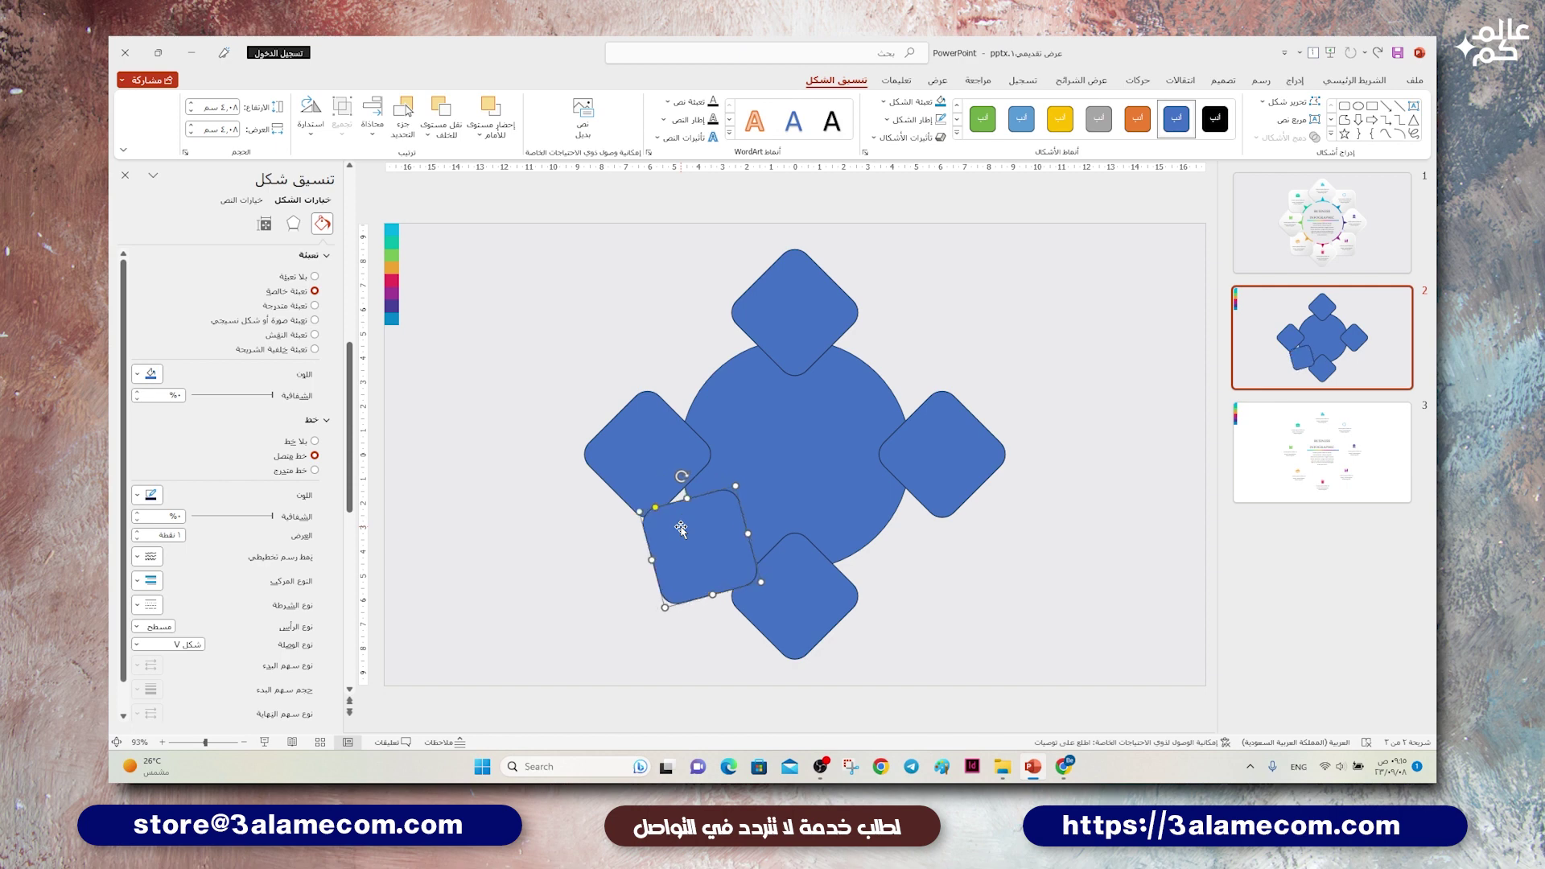
{"action": "key", "text": "alt+Right"}
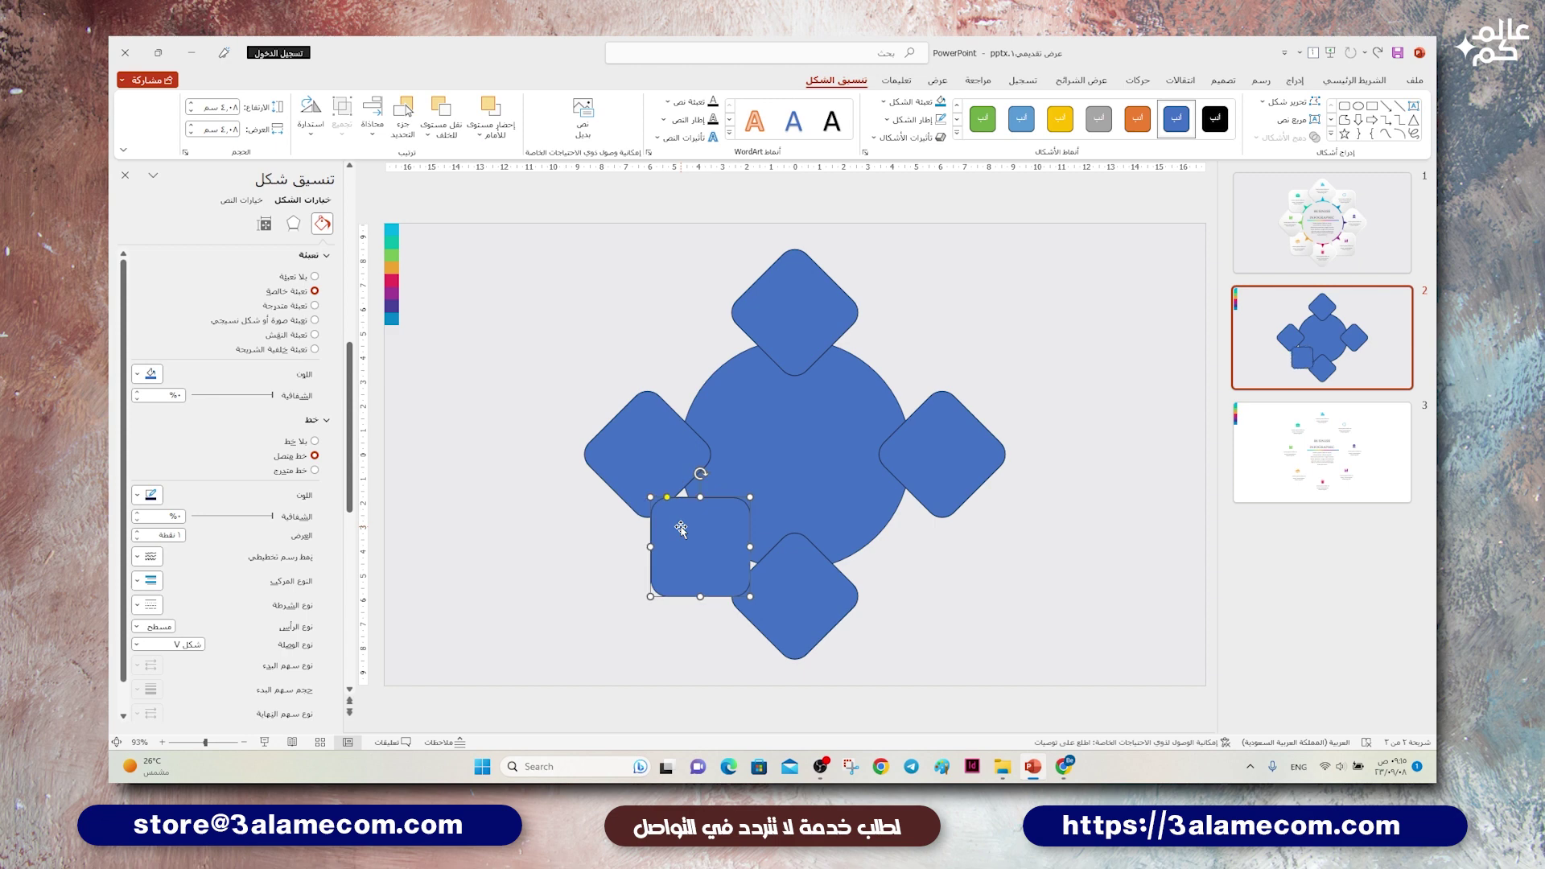
{"action": "left_click_drag", "start_coordinate": [713, 535], "coordinate": [695, 537]}
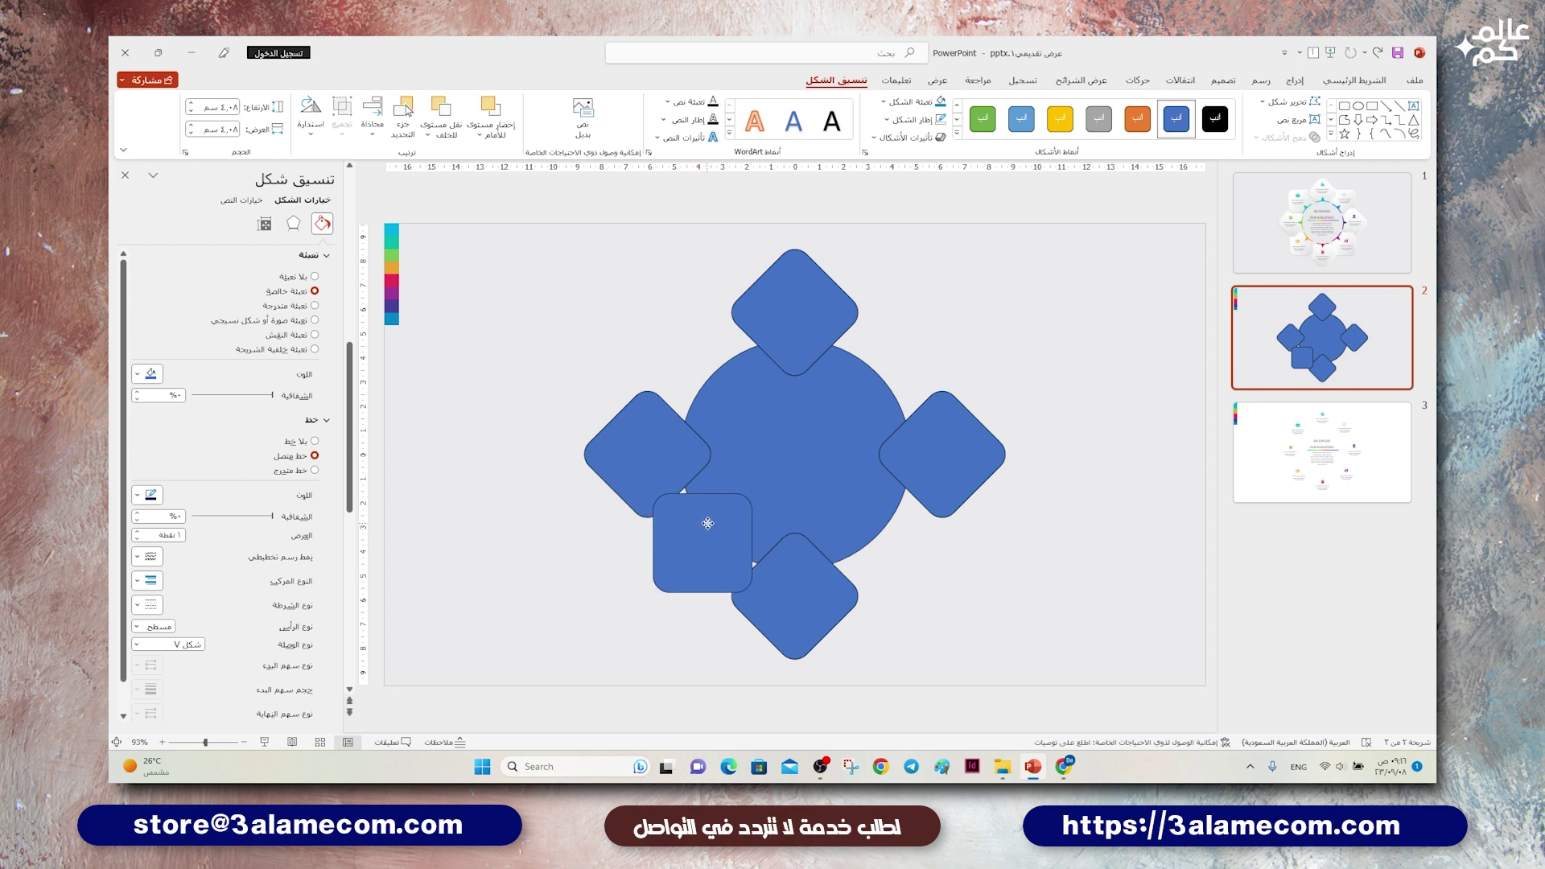
{"action": "left_click_drag", "start_coordinate": [707, 521], "coordinate": [714, 521]}
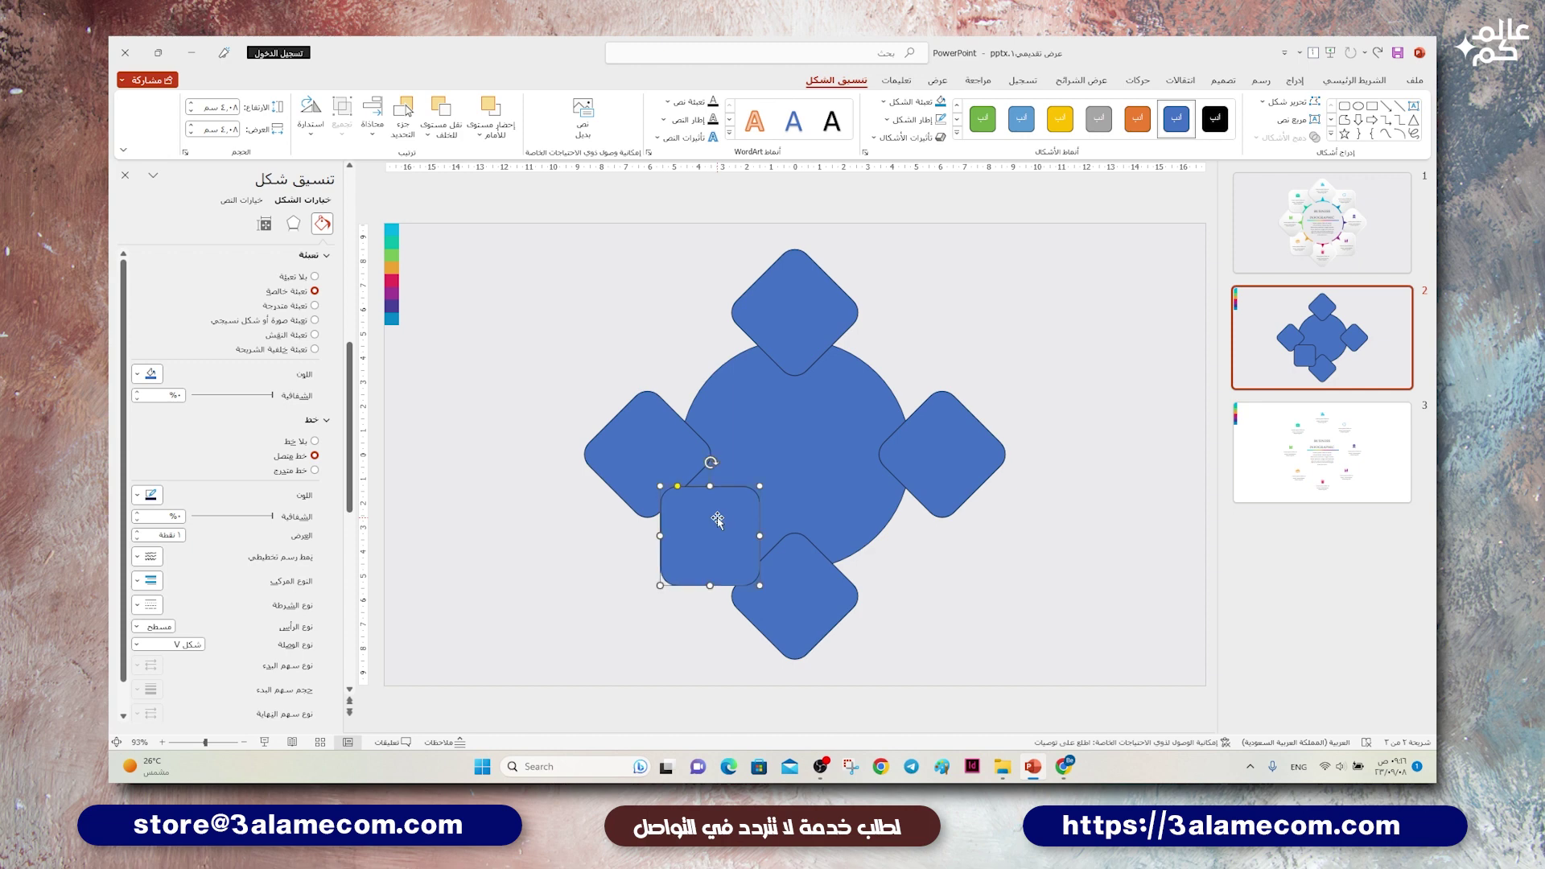
Step: Duplicate the square above it, then copy both squares to the right side
{"action": "left_click_drag", "start_coordinate": [747, 539], "coordinate": [734, 376]}
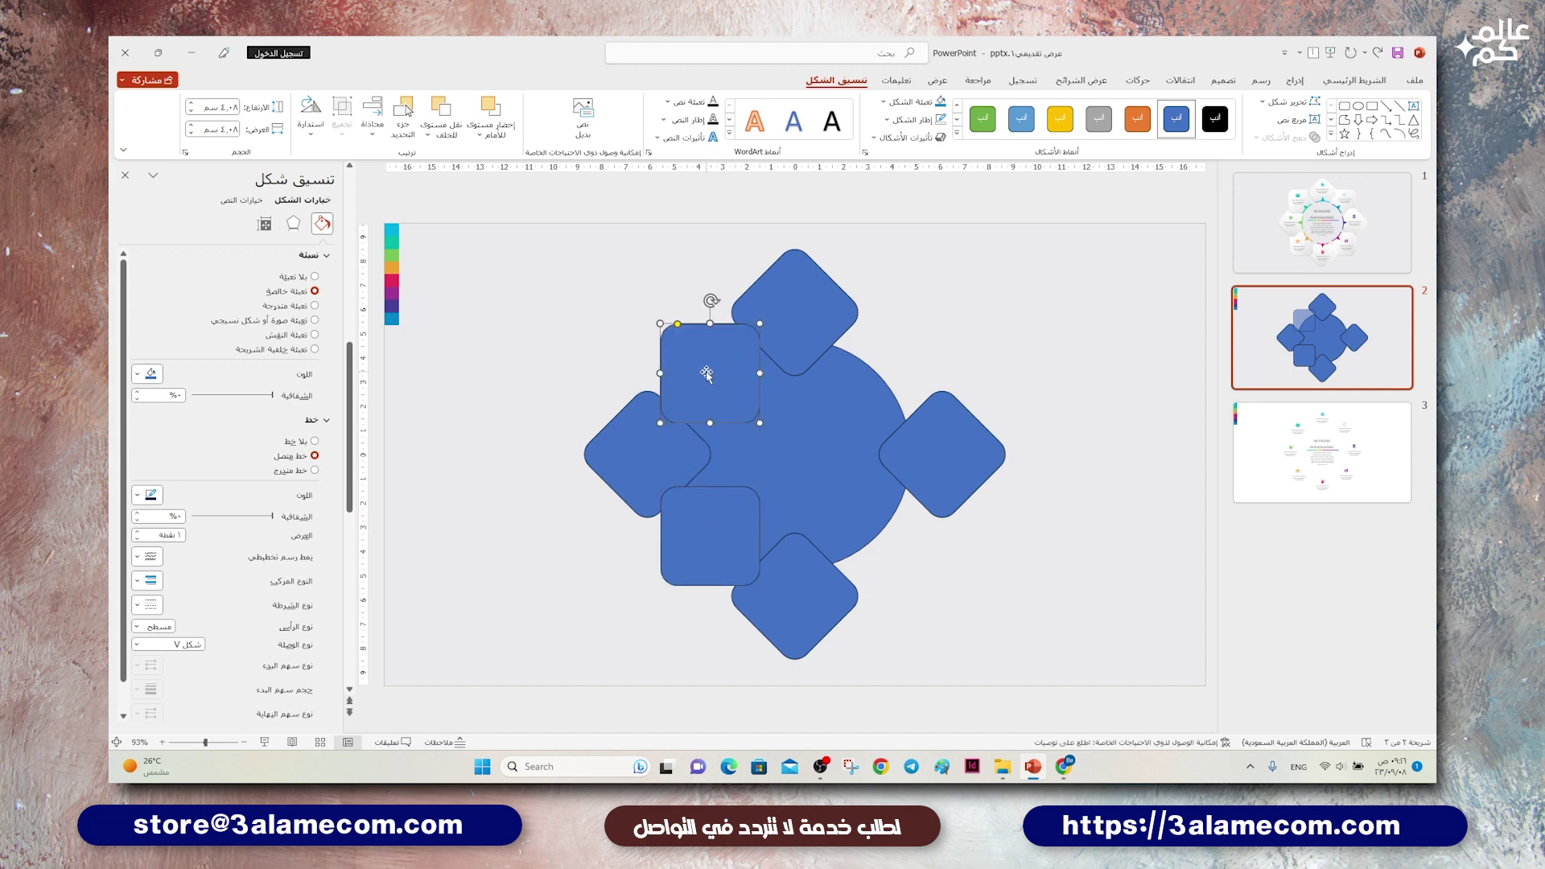
{"action": "left_click", "coordinate": [707, 537], "text": "shift"}
{"action": "left_click_drag", "start_coordinate": [706, 538], "coordinate": [875, 539]}
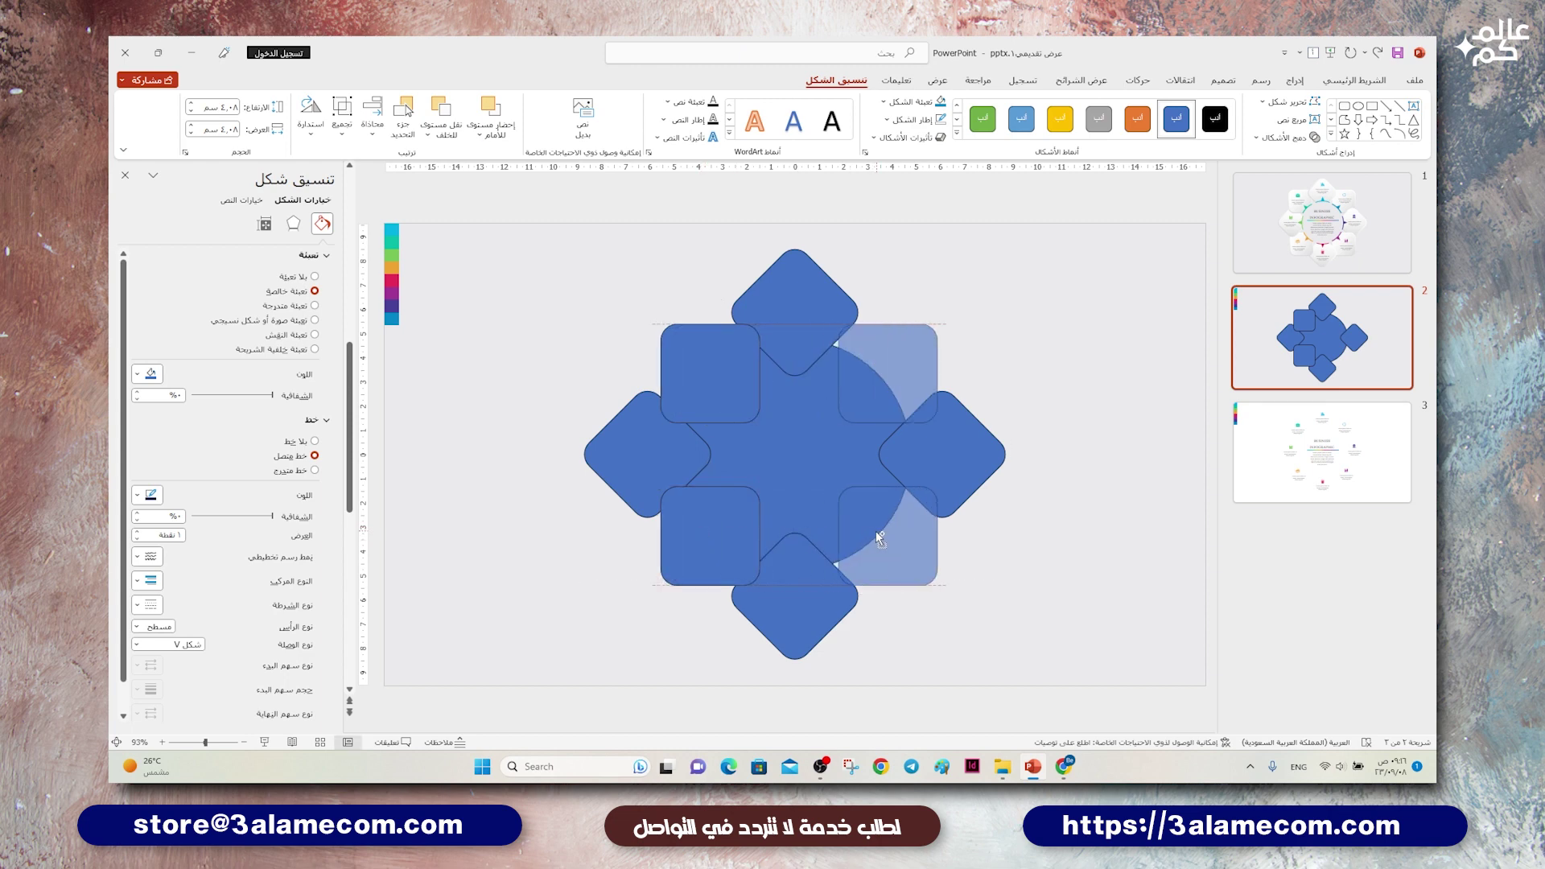
{"action": "left_click_drag", "start_coordinate": [875, 540], "coordinate": [878, 541]}
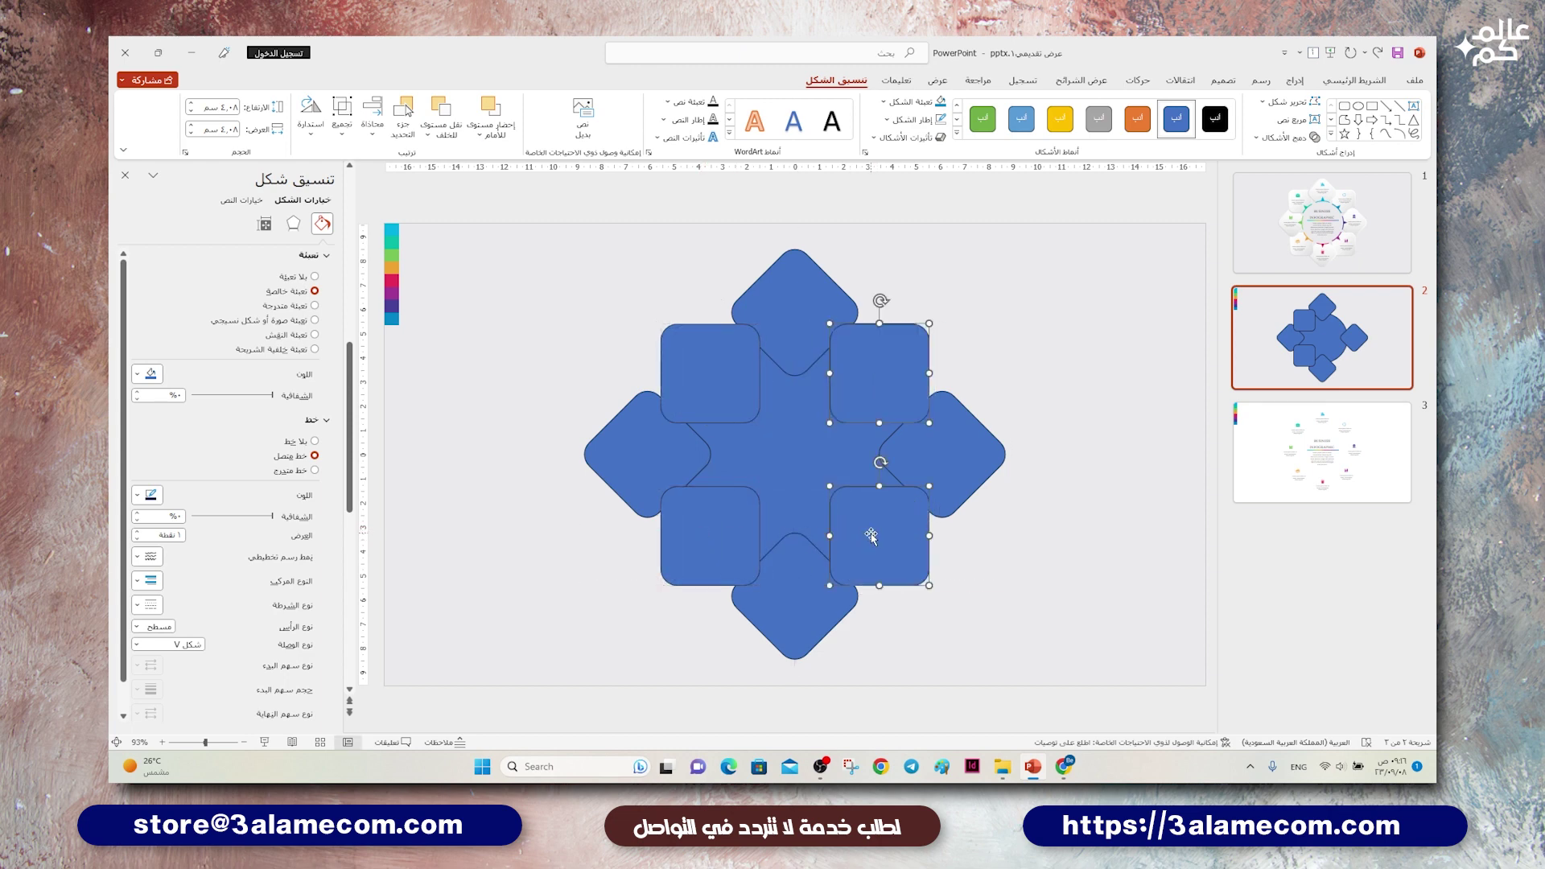
Step: Bring the central circle to the front of the eight shapes
{"action": "left_click", "coordinate": [1061, 568]}
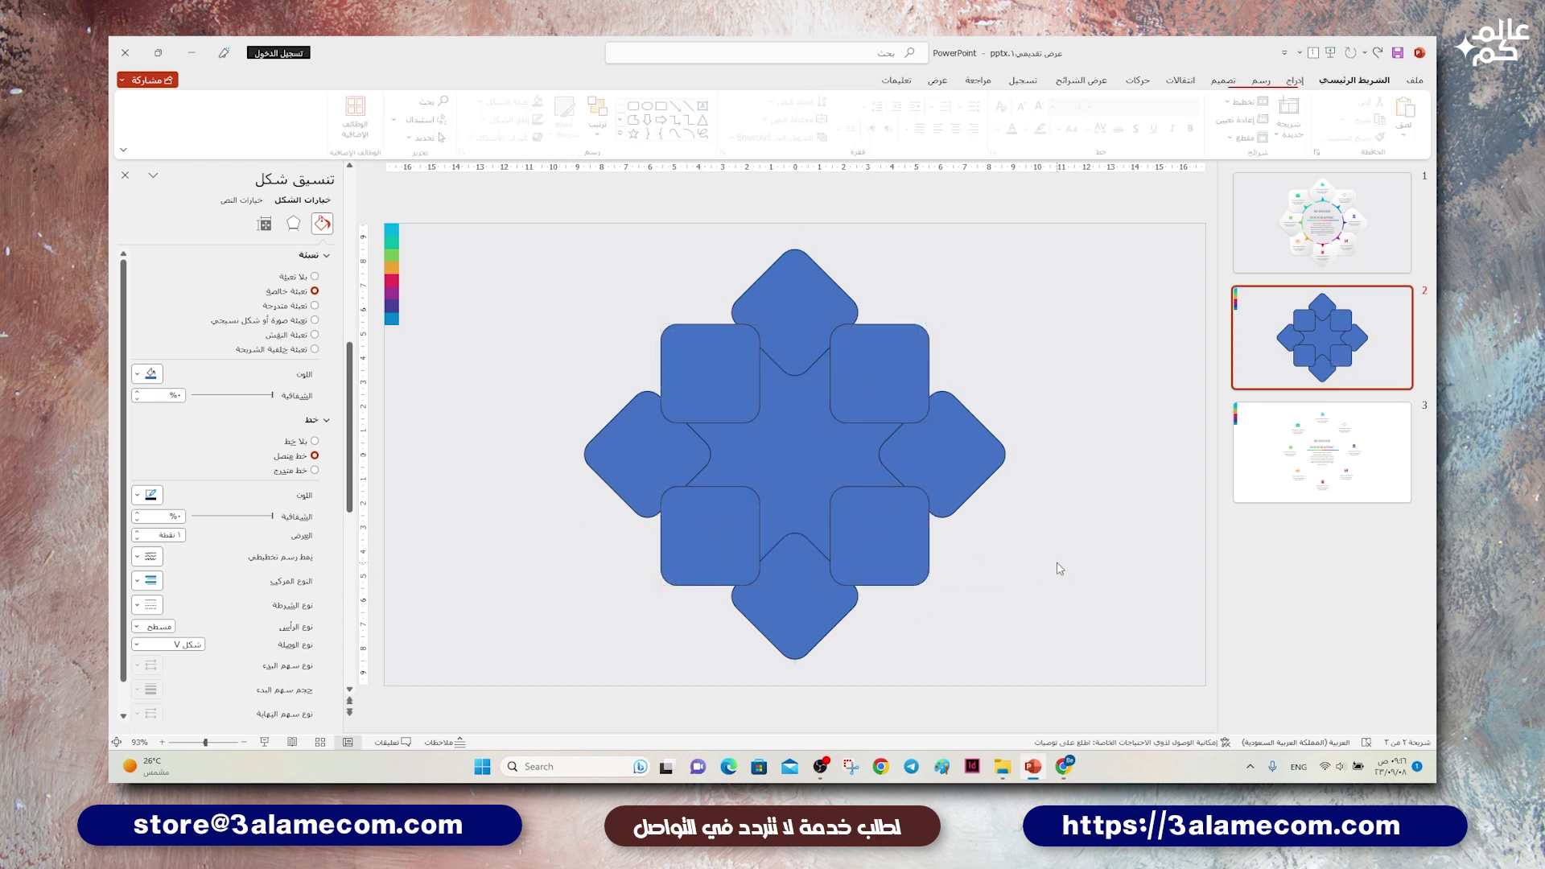
{"action": "right_click", "coordinate": [837, 441]}
{"action": "left_click", "coordinate": [764, 225]}
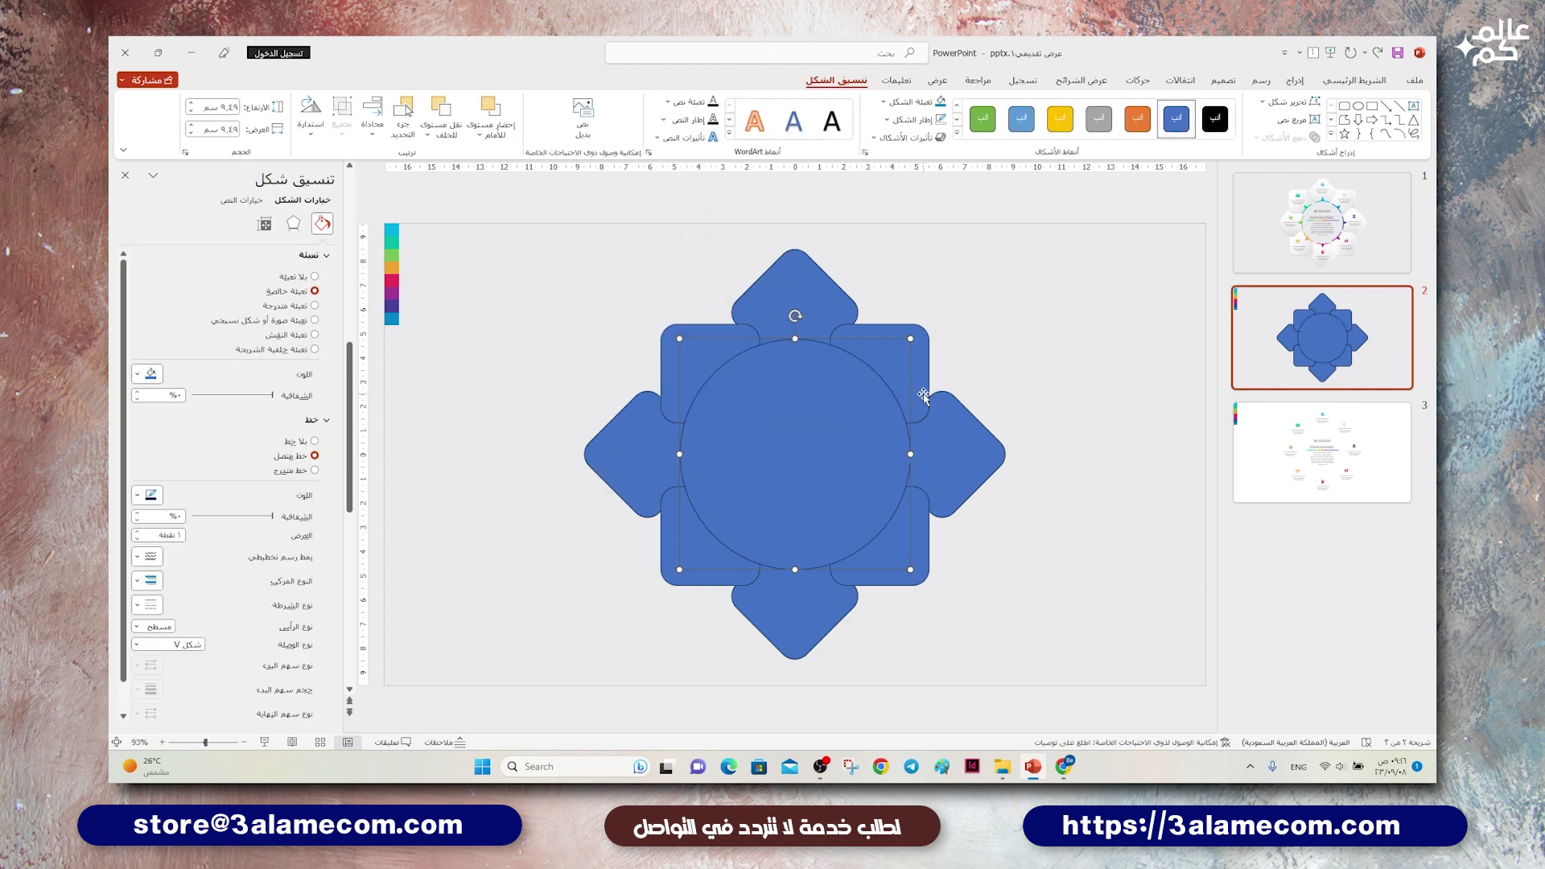
{"action": "left_click", "coordinate": [978, 334]}
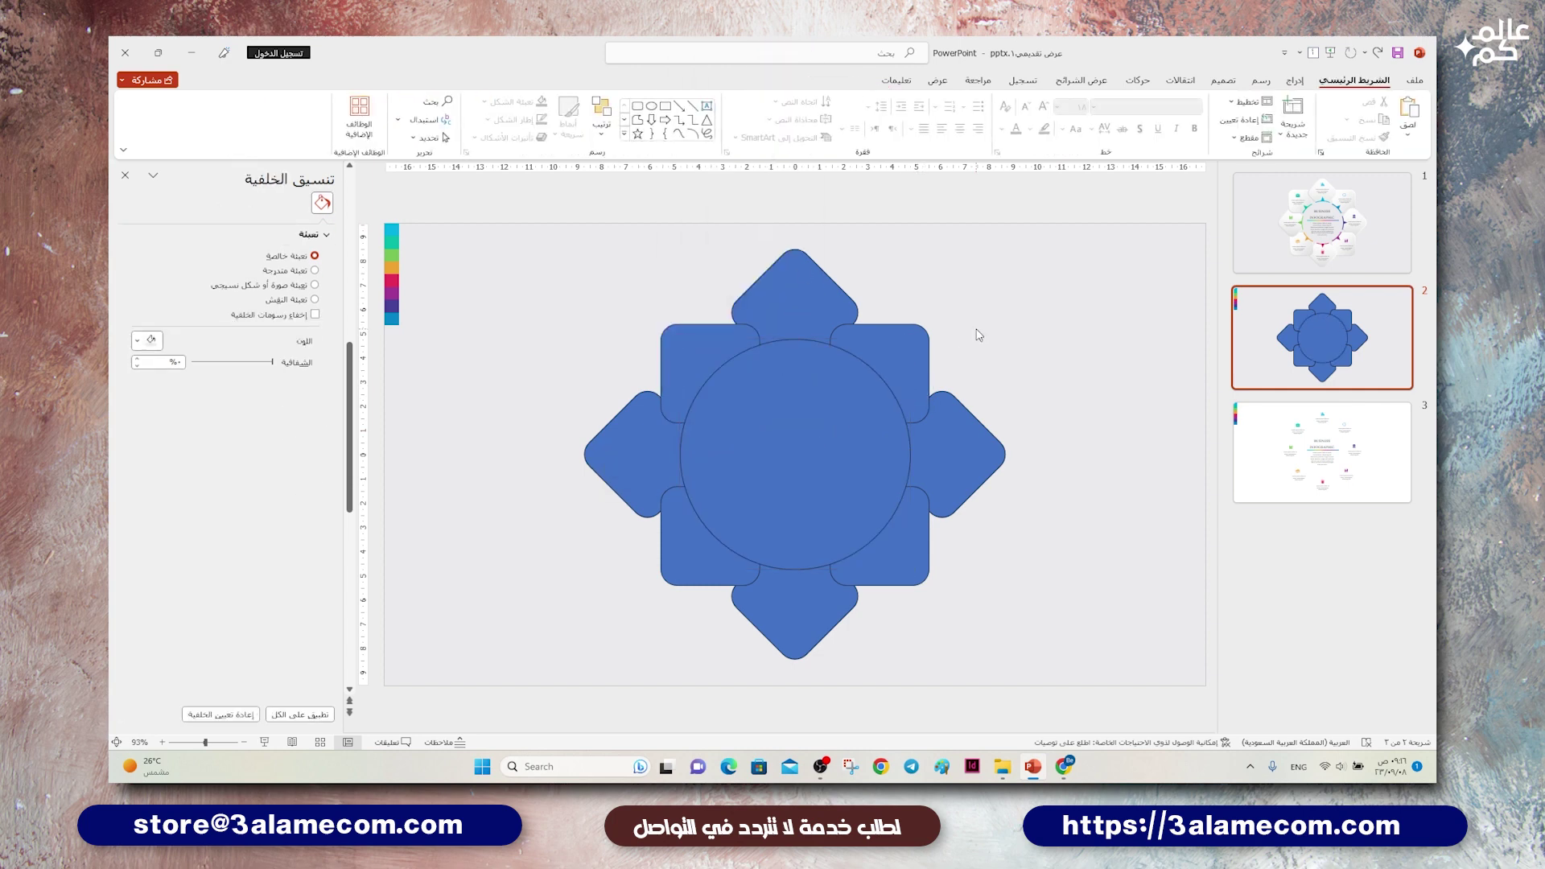
Step: Nudge the right, left, top and bottom diamonds slightly toward the centre
{"action": "left_click", "coordinate": [958, 438]}
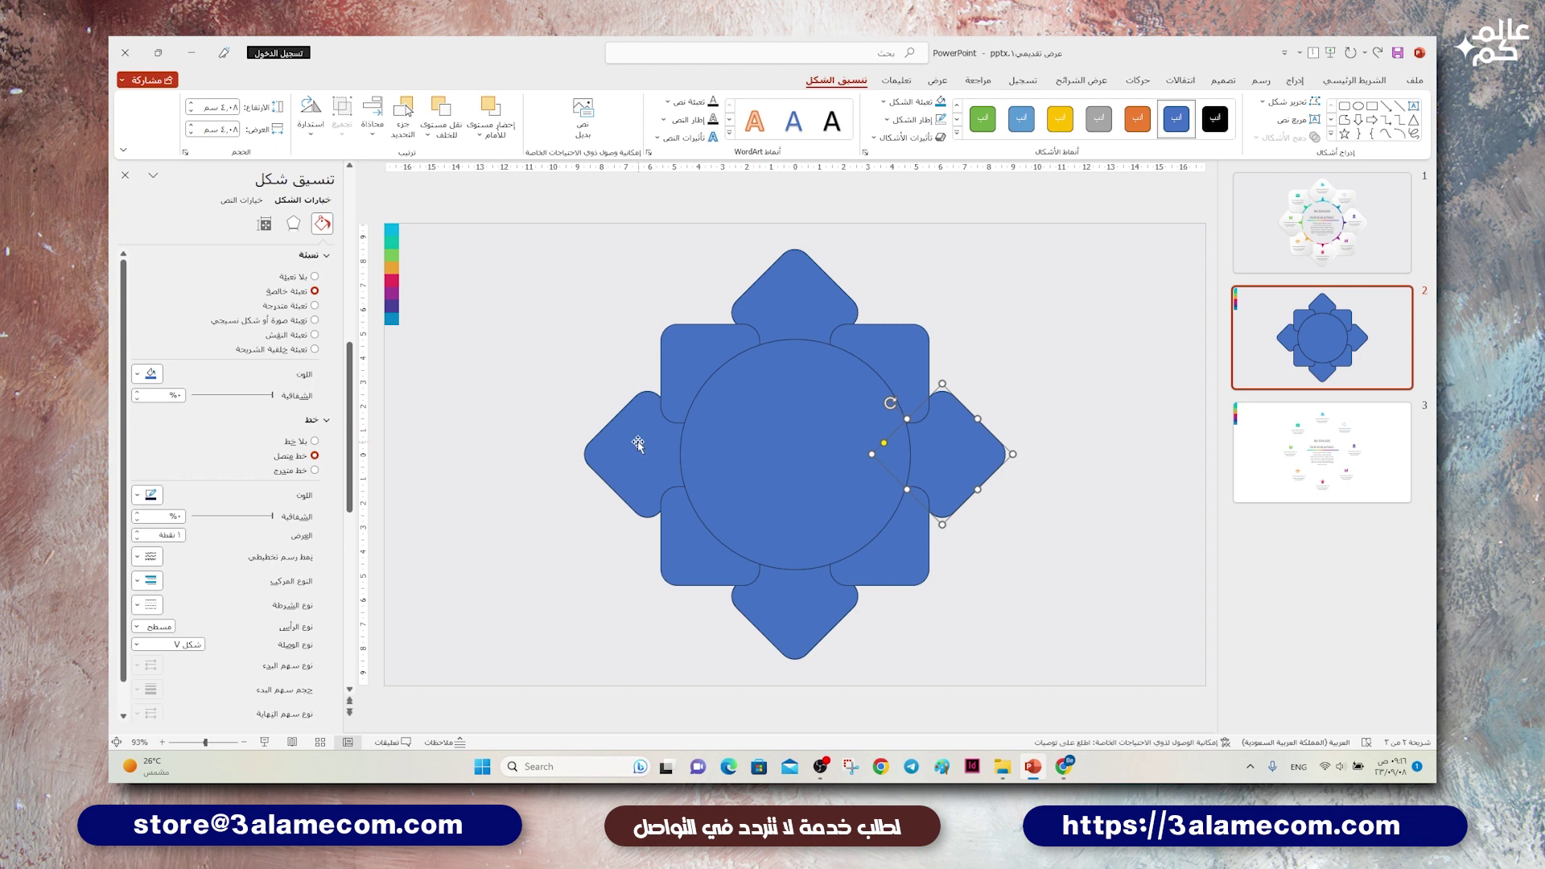
{"action": "left_click_drag", "start_coordinate": [962, 439], "coordinate": [947, 439]}
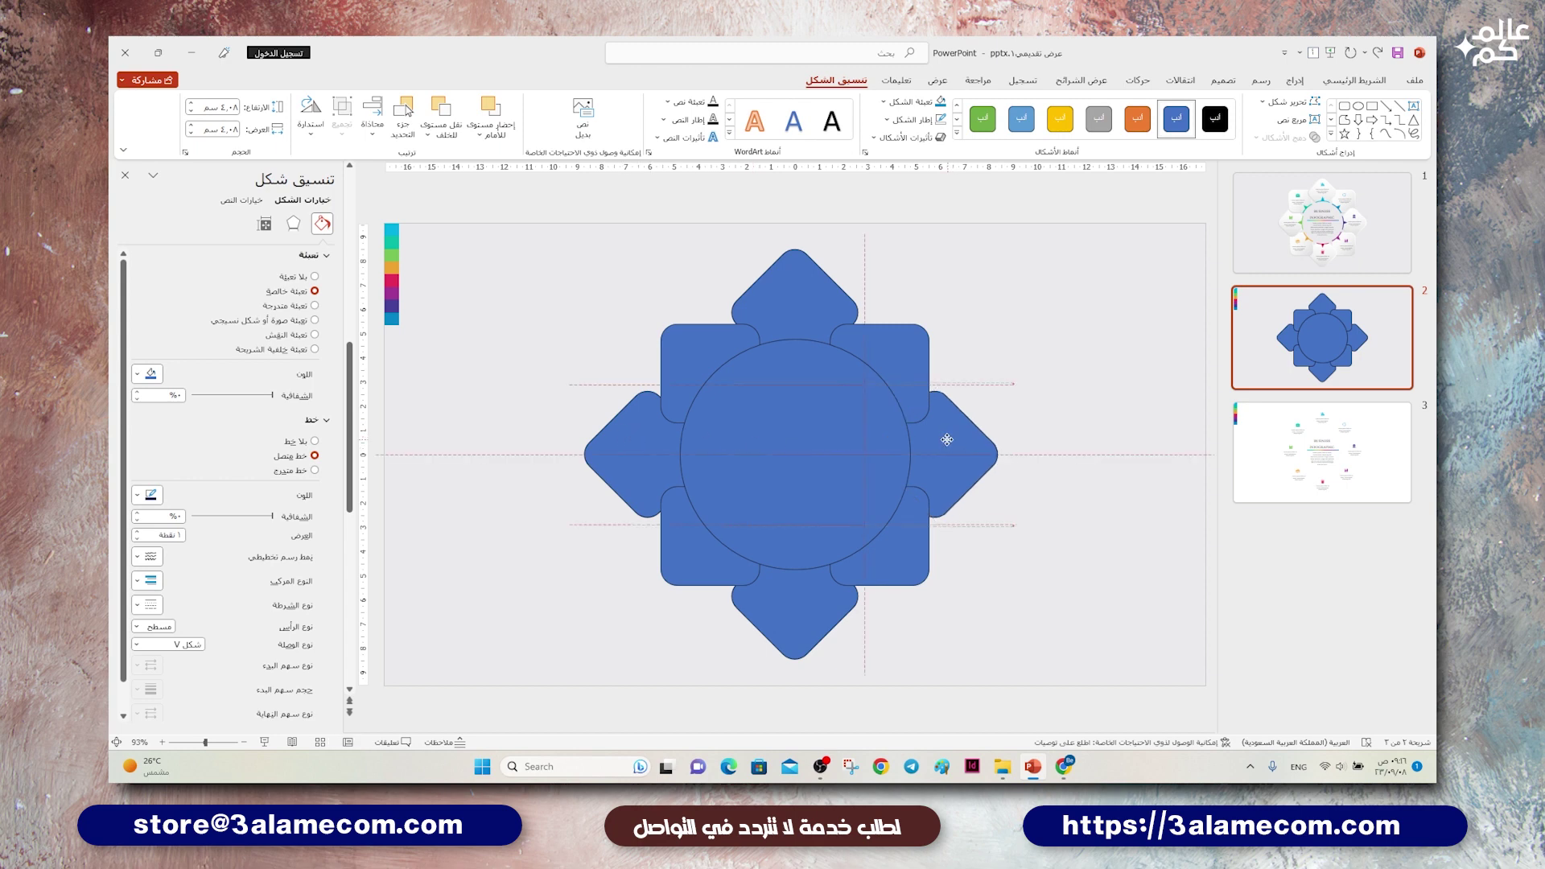
{"action": "left_click_drag", "start_coordinate": [614, 437], "coordinate": [621, 442]}
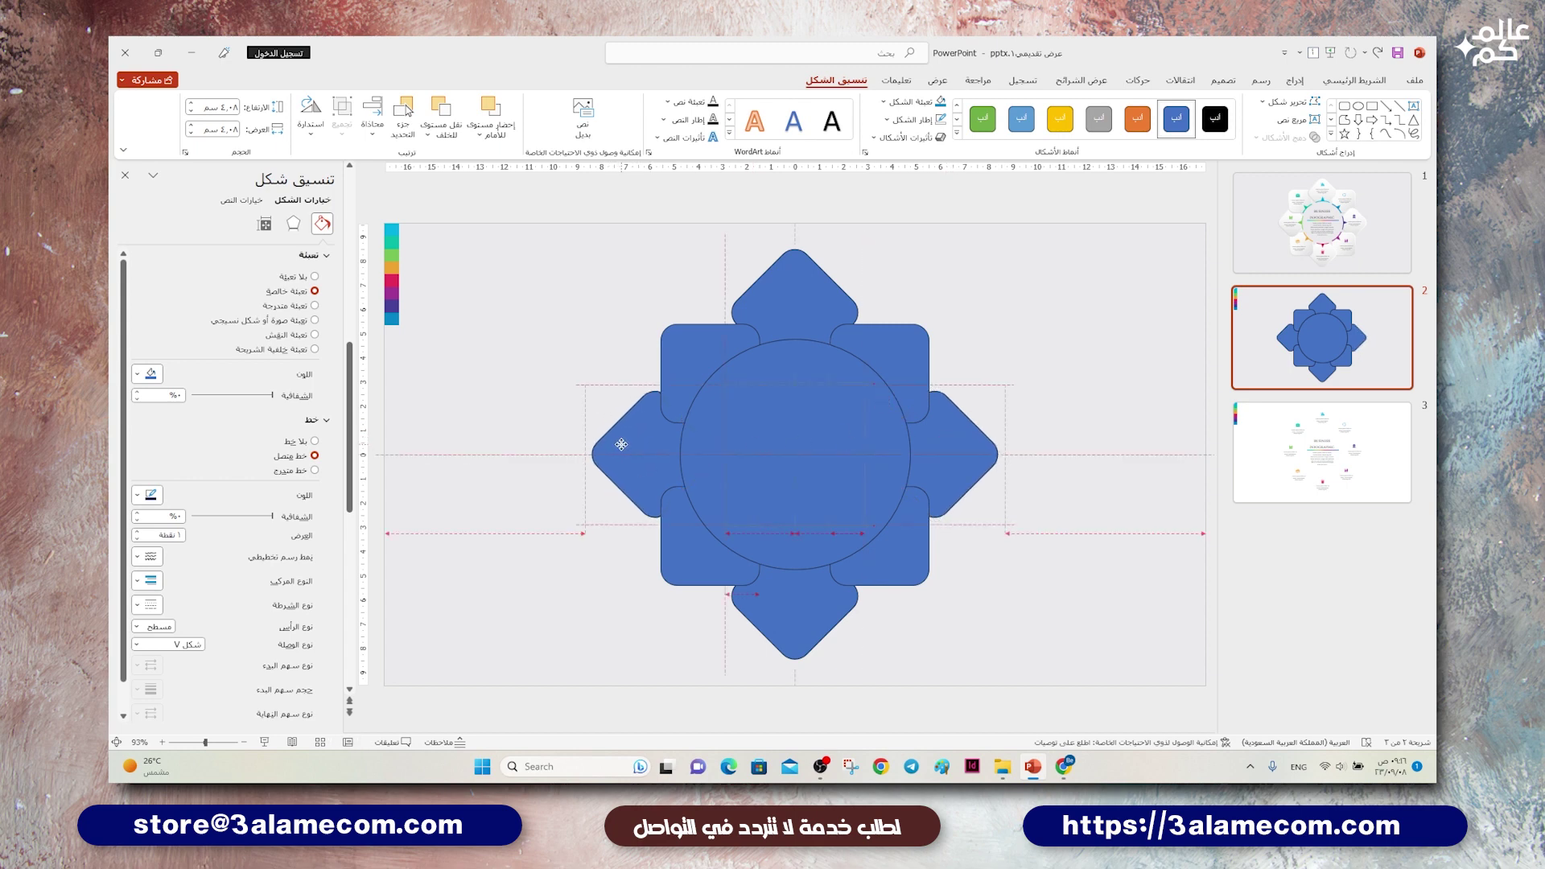
{"action": "left_click_drag", "start_coordinate": [761, 316], "coordinate": [761, 326]}
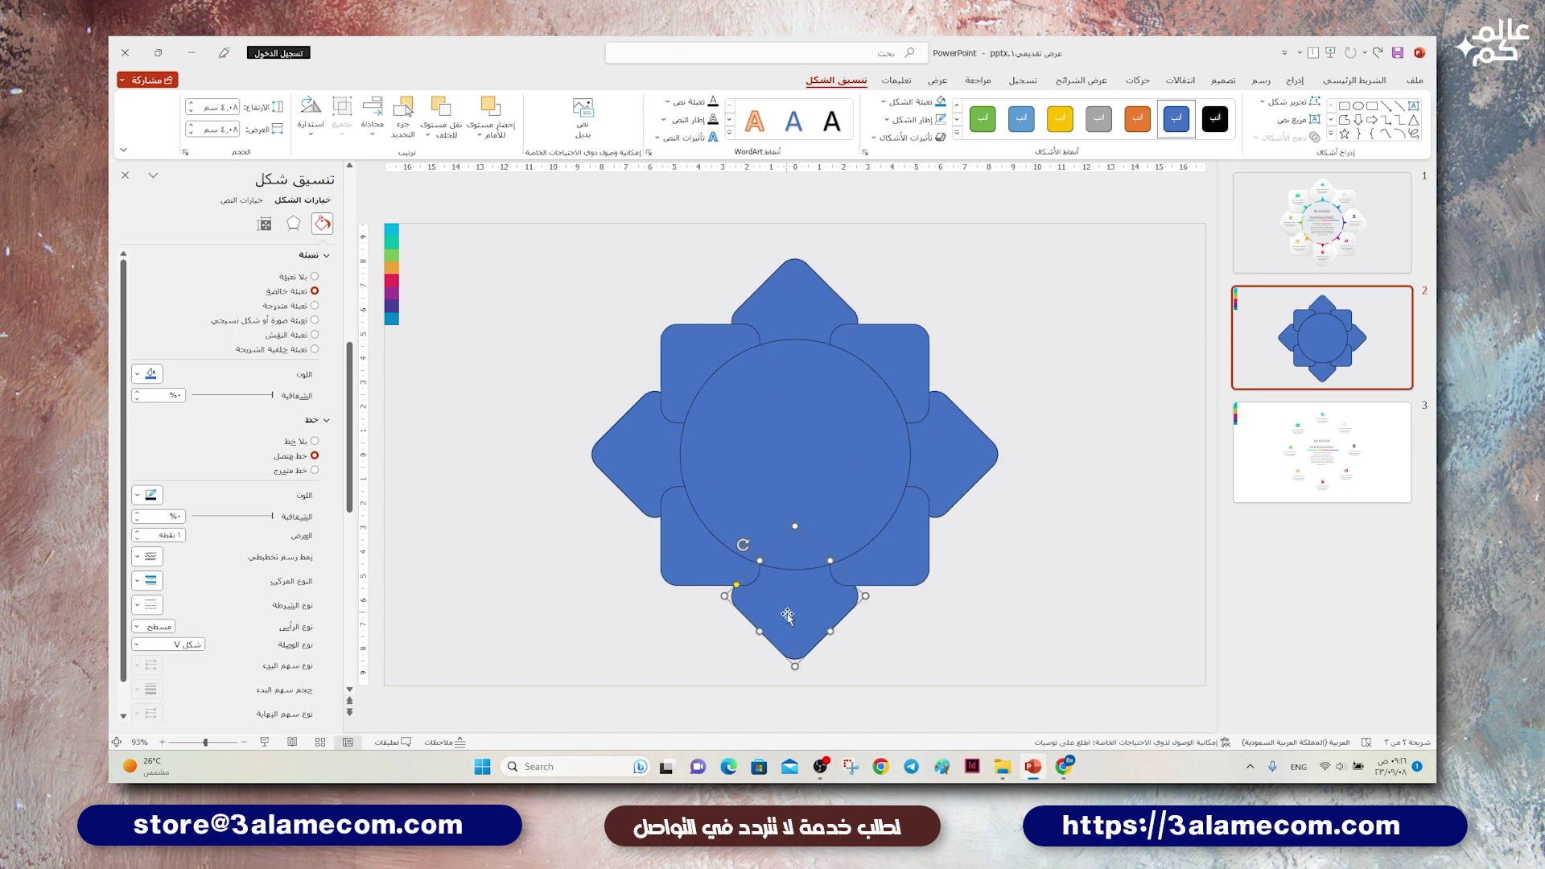
{"action": "left_click_drag", "start_coordinate": [797, 620], "coordinate": [793, 614]}
{"action": "left_click", "coordinate": [881, 614]}
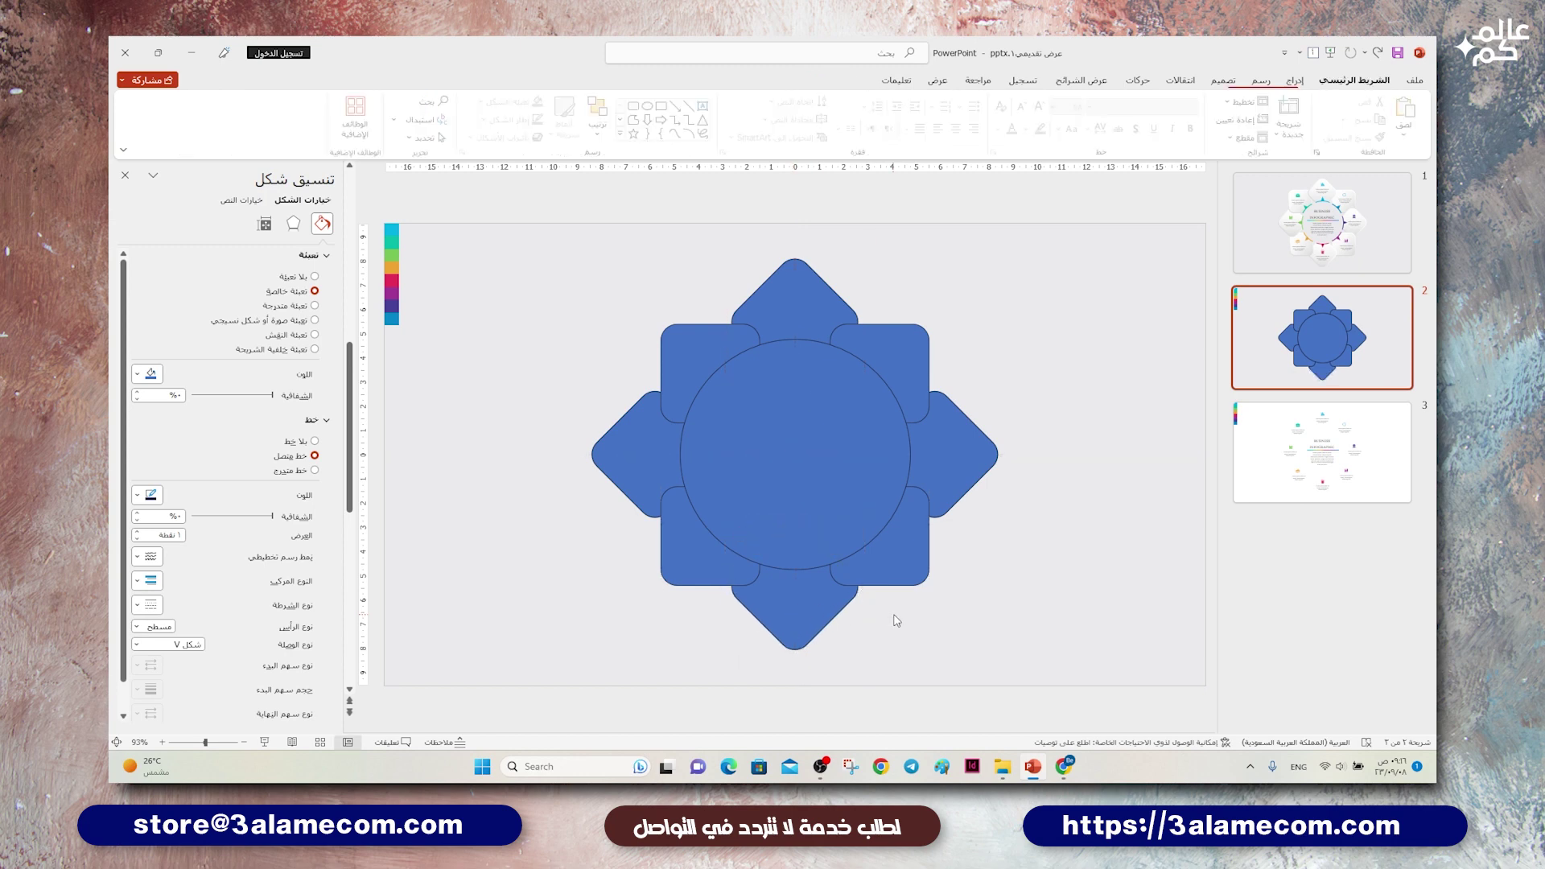
Step: Trial-subtract the circle from the top diamond, undo it, then shrink the circle about its centre
{"action": "left_click", "coordinate": [863, 382]}
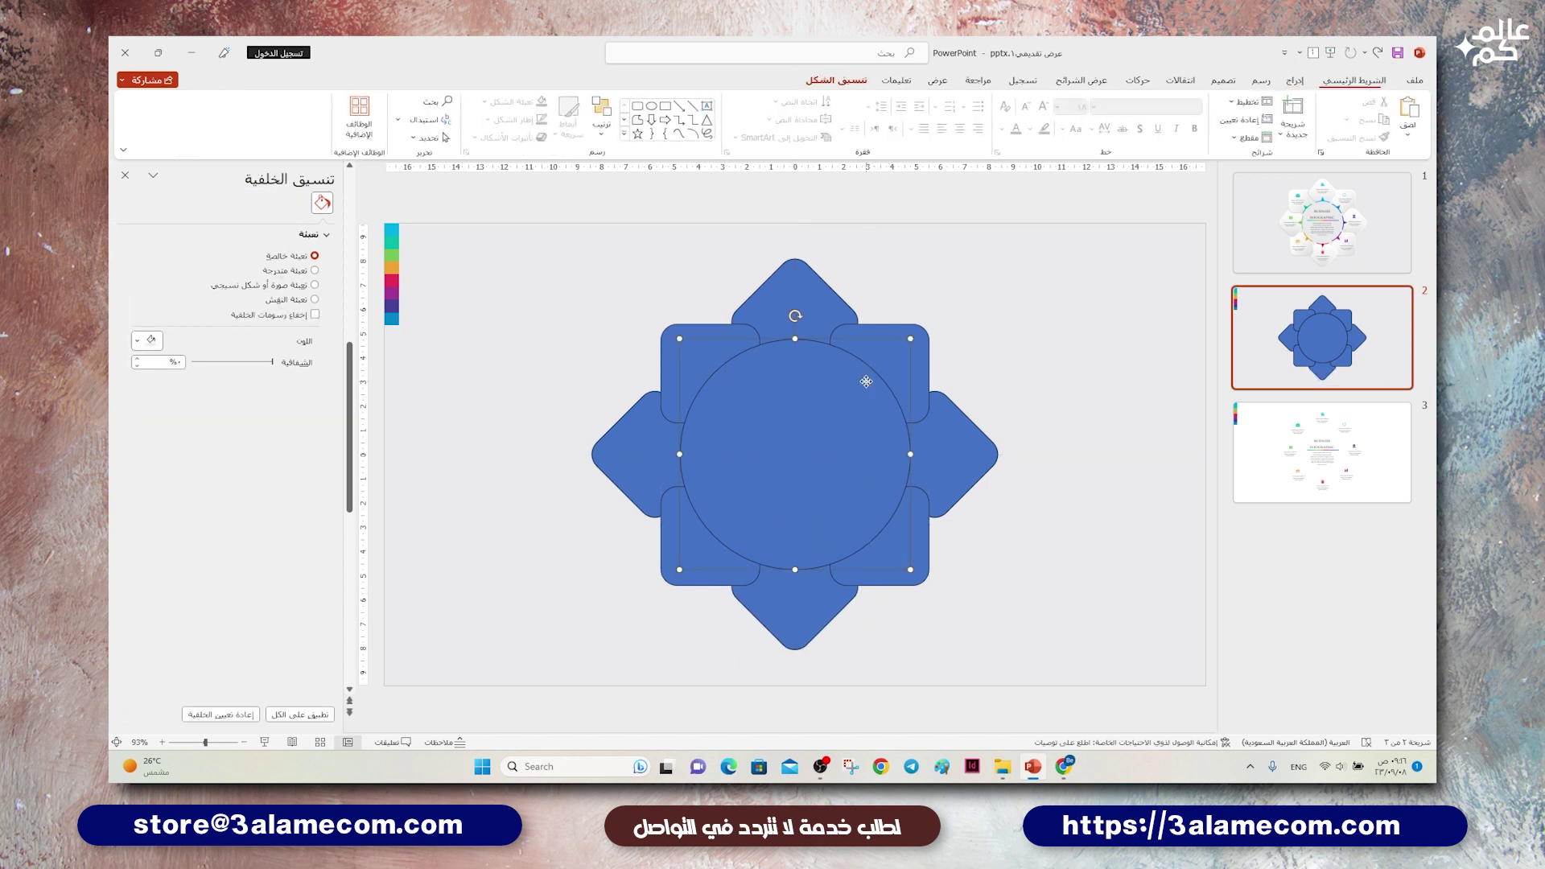
{"action": "right_click", "coordinate": [833, 385]}
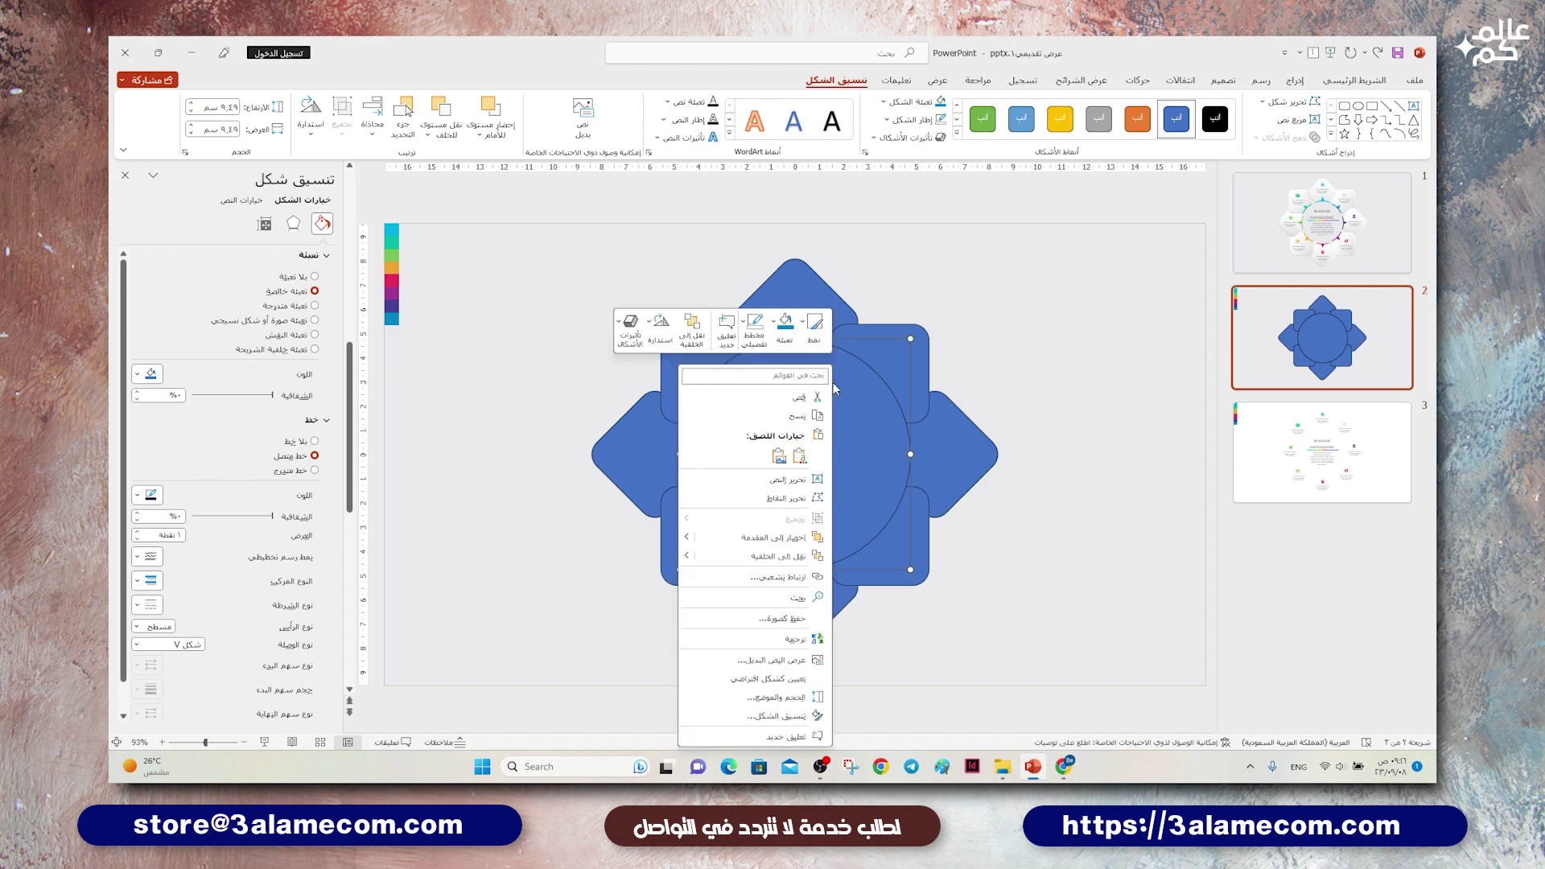
{"action": "key", "text": "Escape"}
{"action": "left_click", "coordinate": [802, 307]}
{"action": "left_click", "coordinate": [810, 419], "text": "shift"}
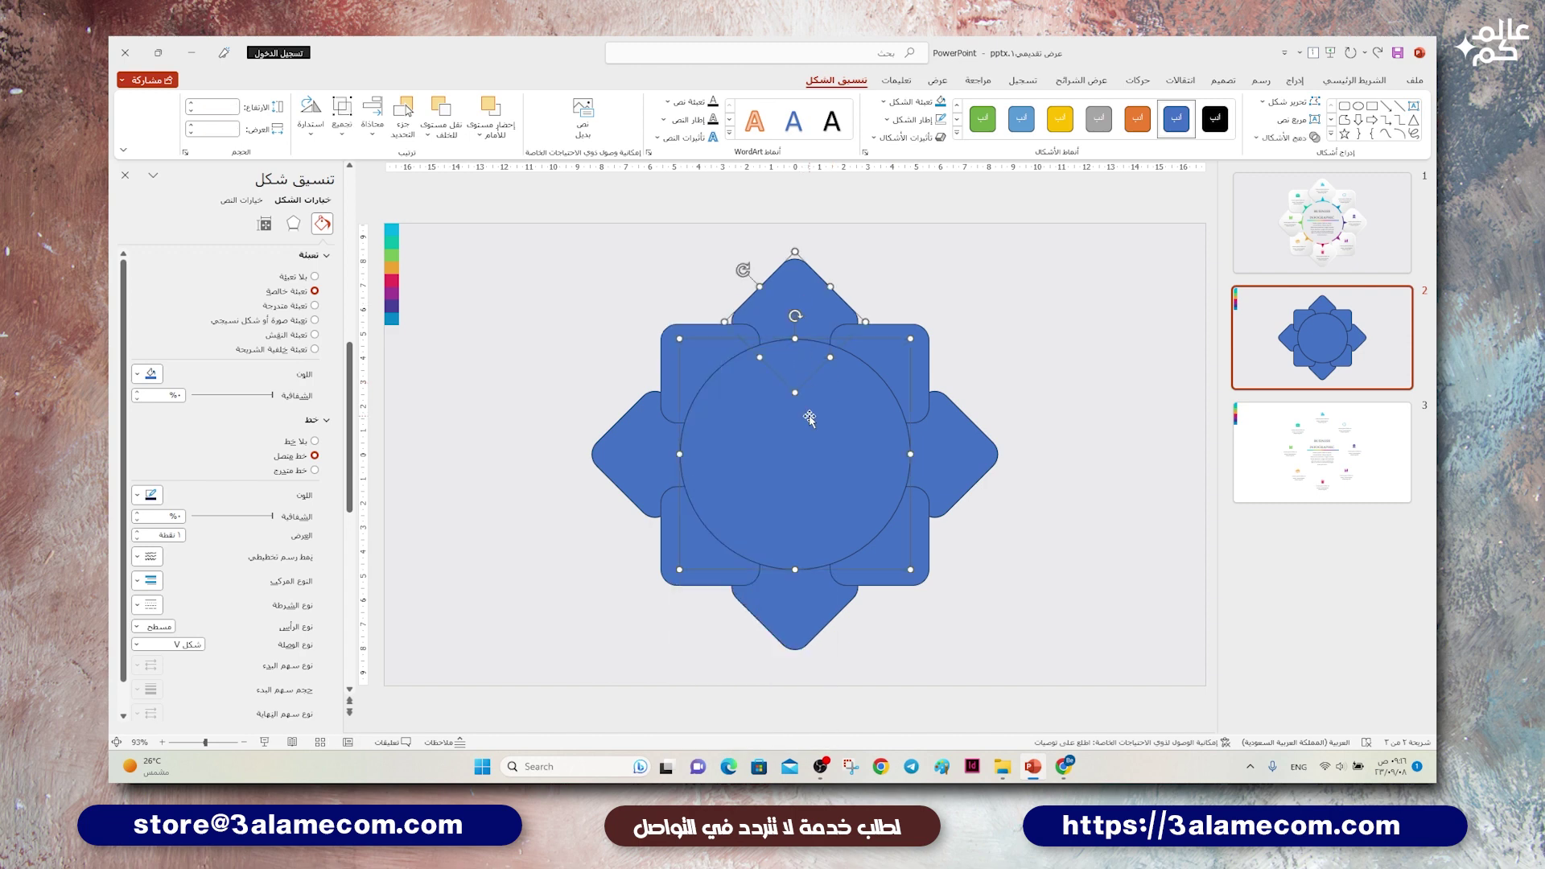
{"action": "left_click", "coordinate": [1288, 138]}
{"action": "left_click", "coordinate": [1288, 245]}
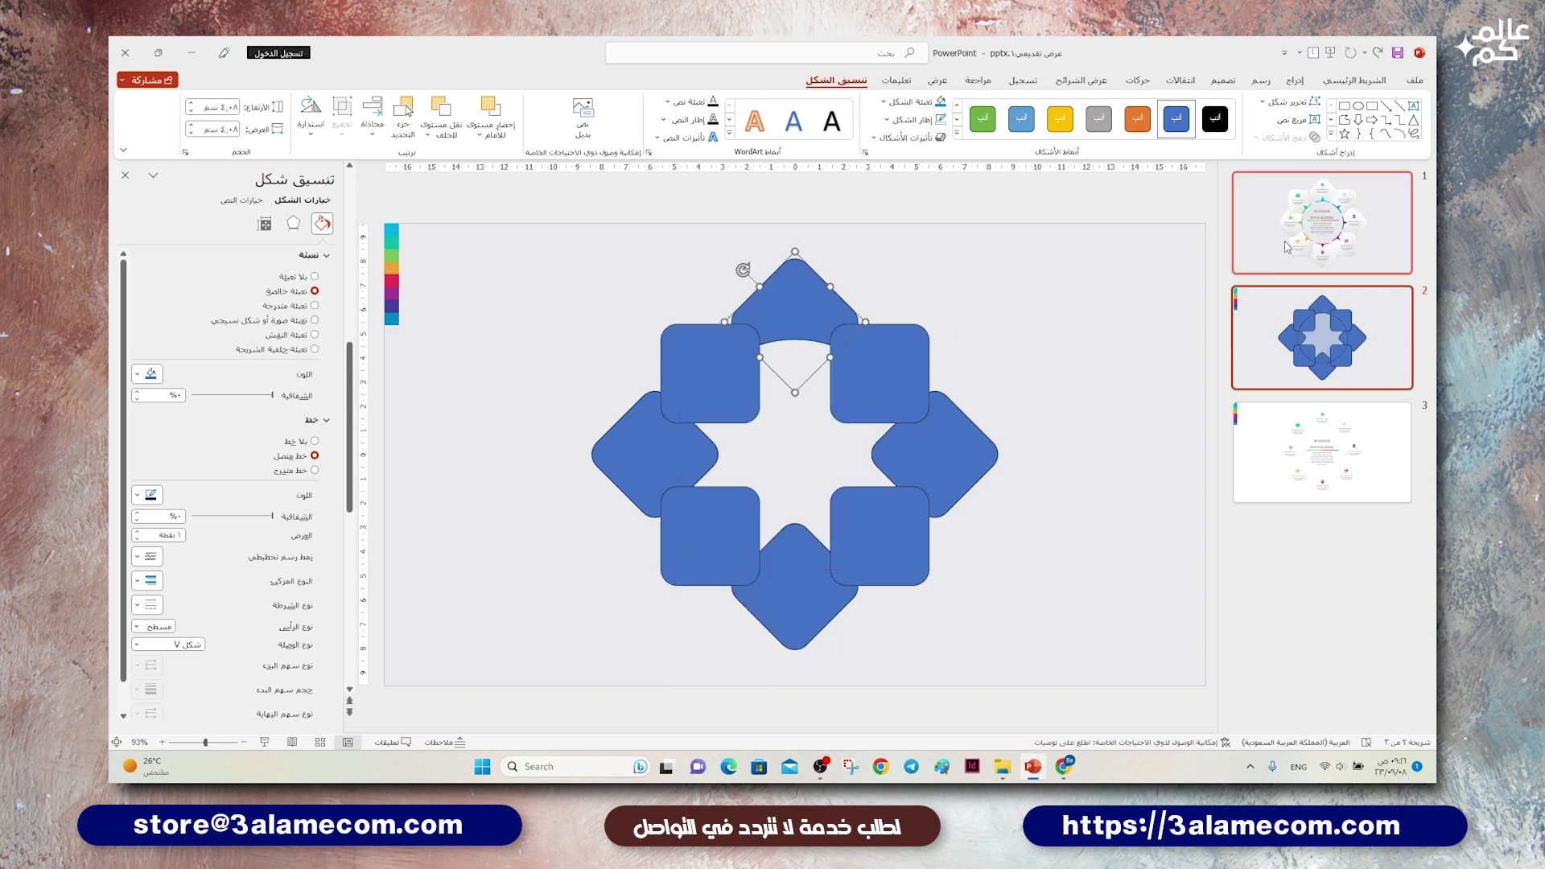
{"action": "left_click", "coordinate": [1039, 308]}
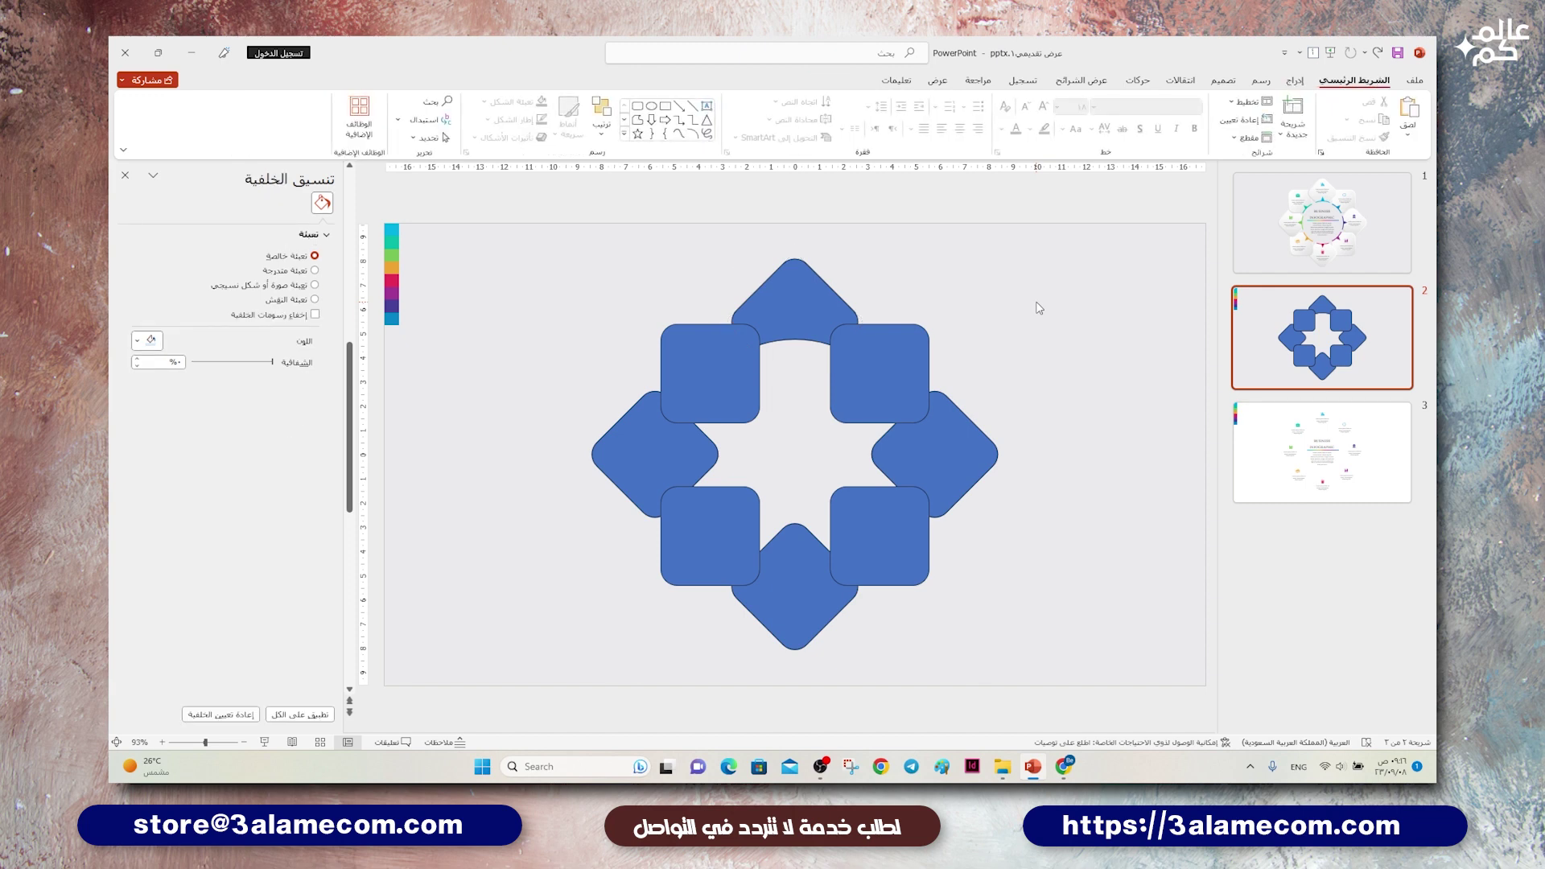
{"action": "key", "text": "ctrl+z"}
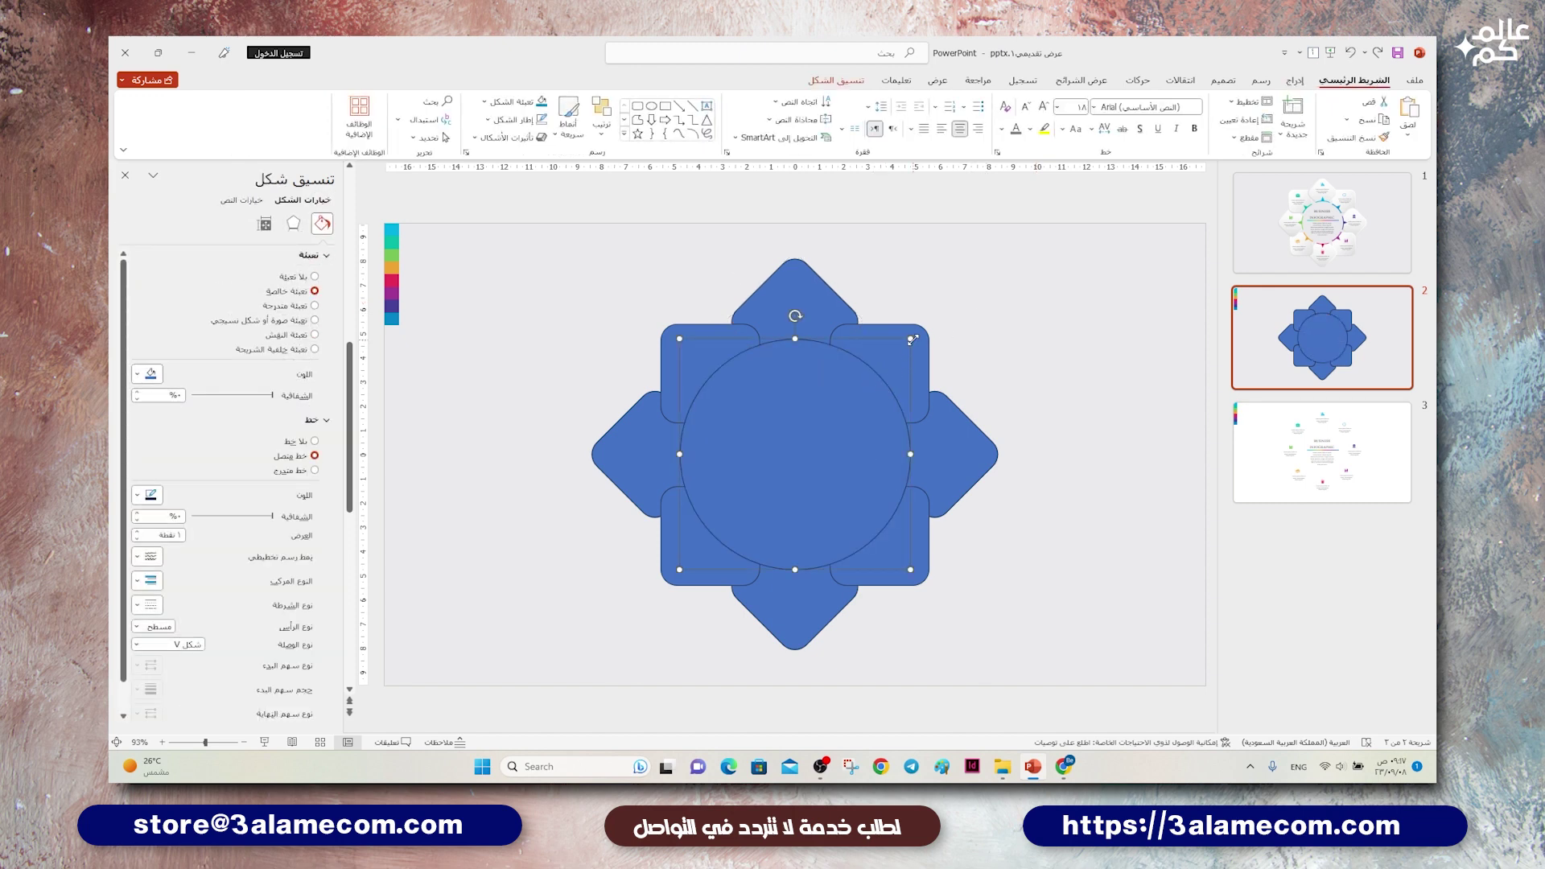
{"action": "left_click_drag", "start_coordinate": [911, 338], "coordinate": [885, 360]}
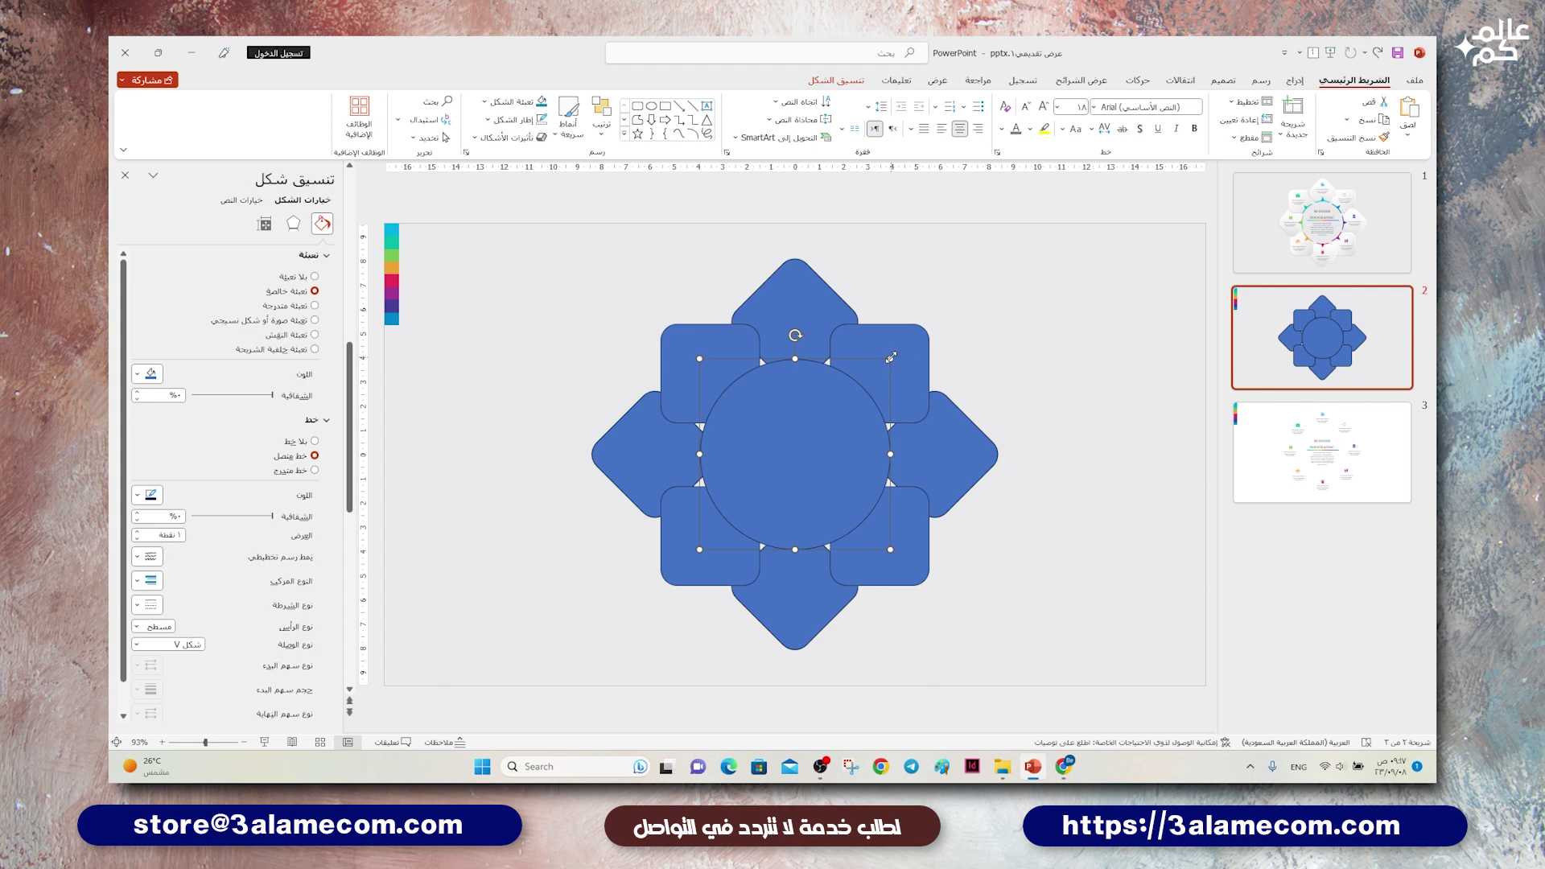
Step: Revert the circle resize and nudge the top-right and top-left squares outward
{"action": "key", "text": "ctrl+z"}
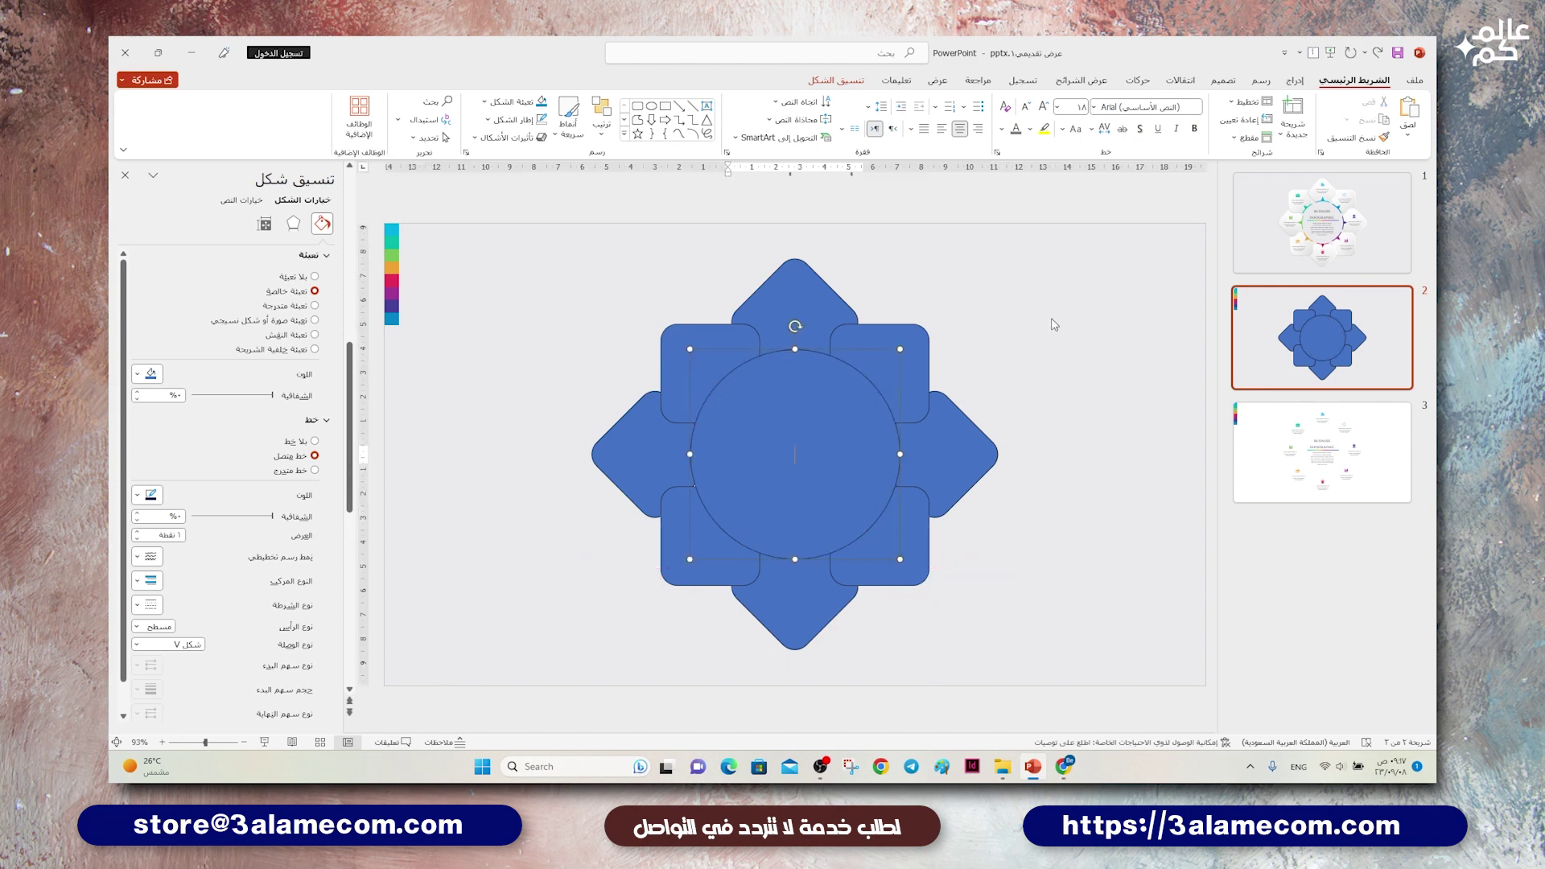
{"action": "left_click_drag", "start_coordinate": [883, 348], "coordinate": [907, 343]}
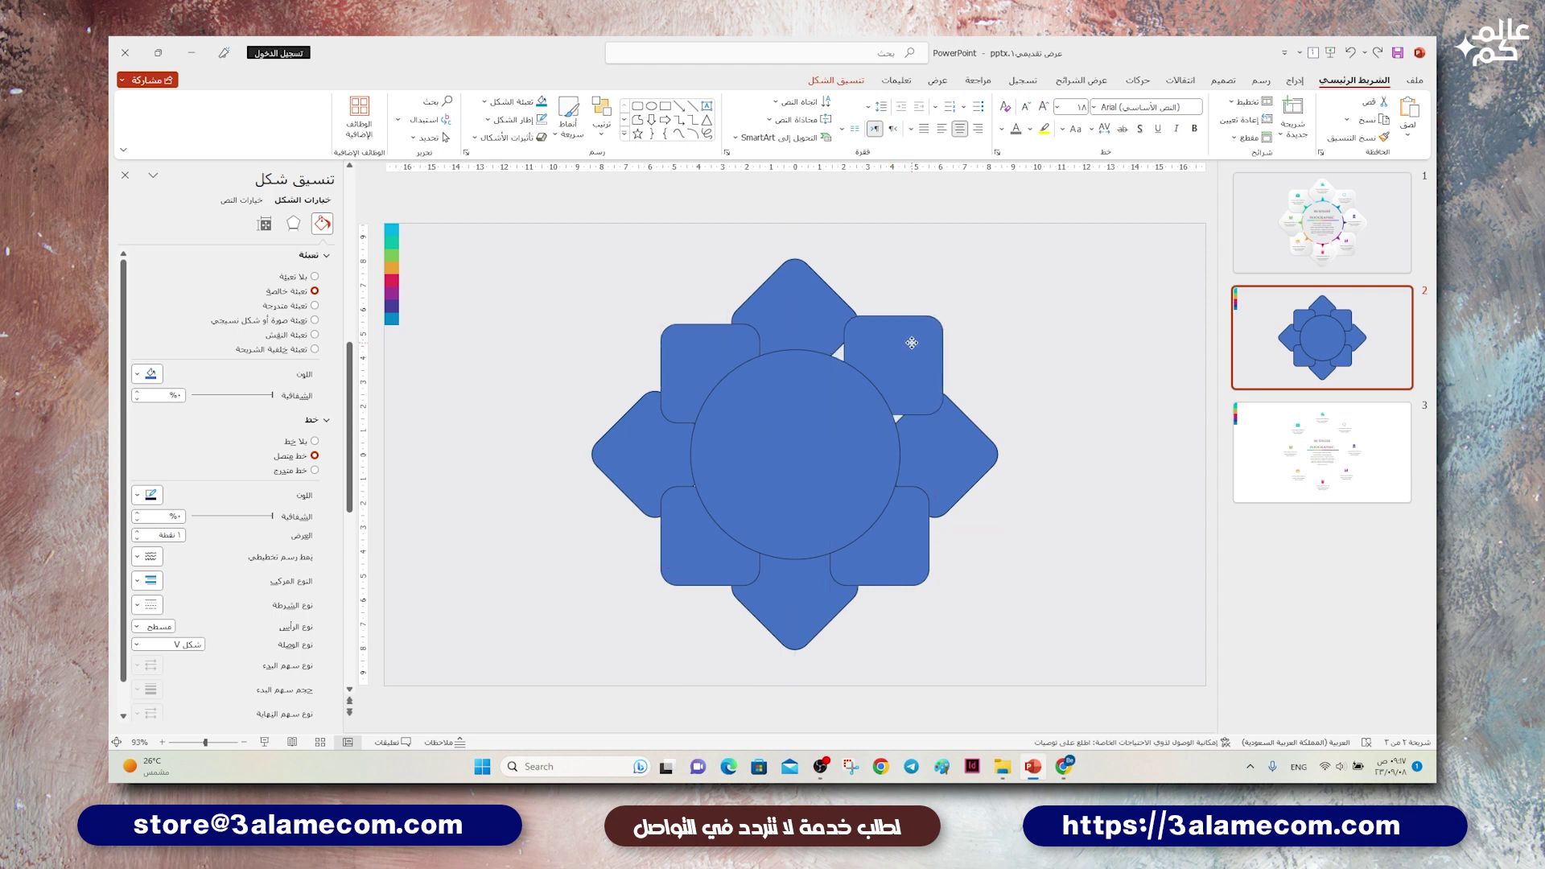
{"action": "left_click", "coordinate": [703, 345]}
{"action": "left_click_drag", "start_coordinate": [703, 344], "coordinate": [706, 333]}
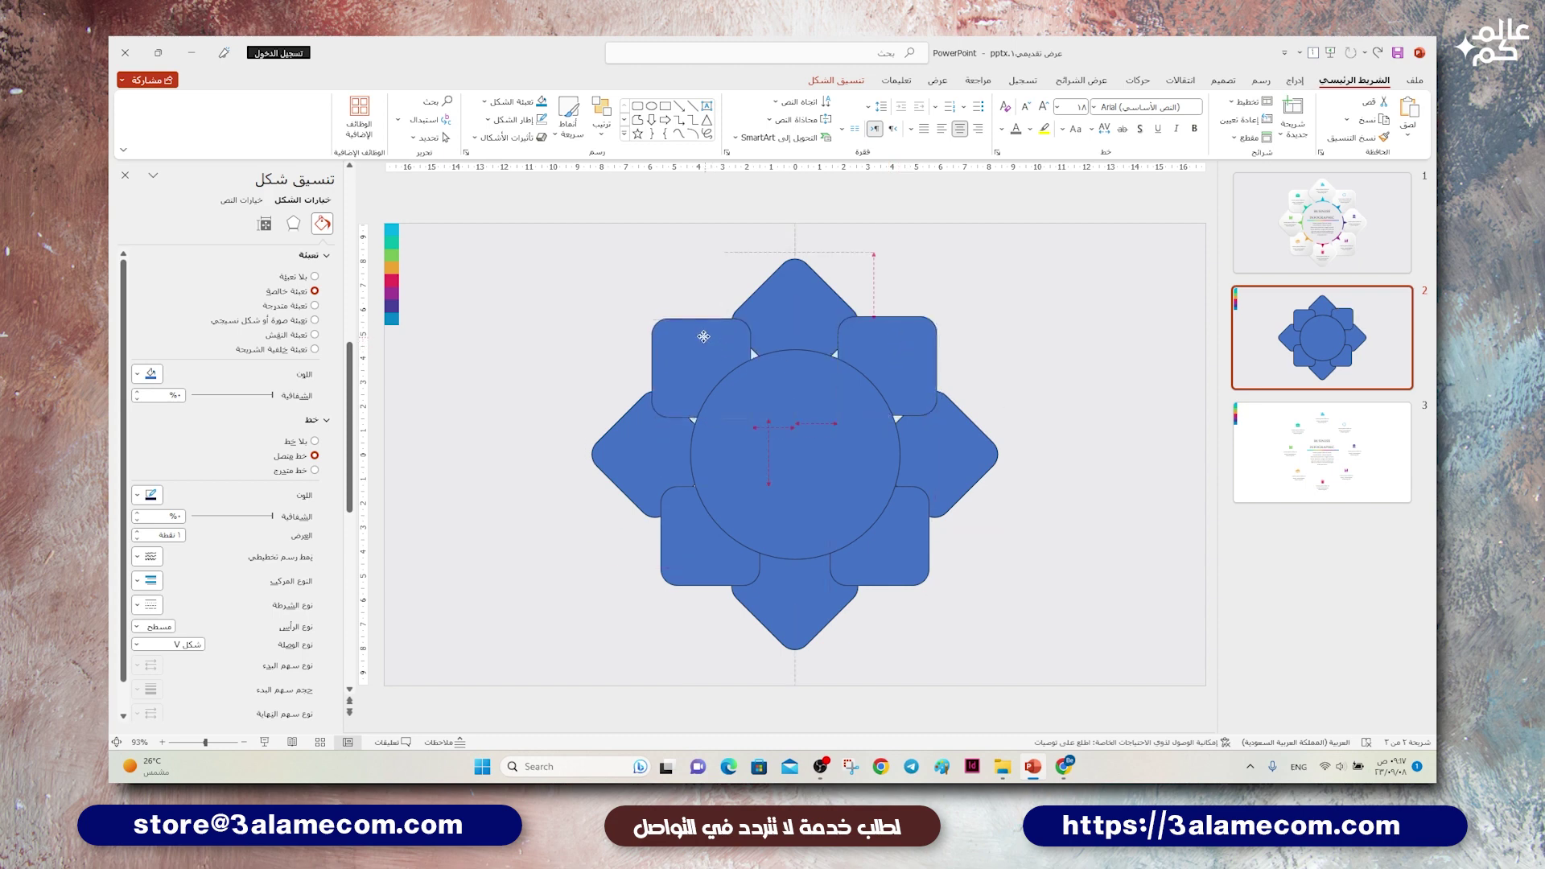
Step: Reposition the bottom-left square slightly outward after undoing a mistaken two-square move
{"action": "left_click", "coordinate": [675, 555]}
{"action": "left_click", "coordinate": [879, 545], "text": "shift"}
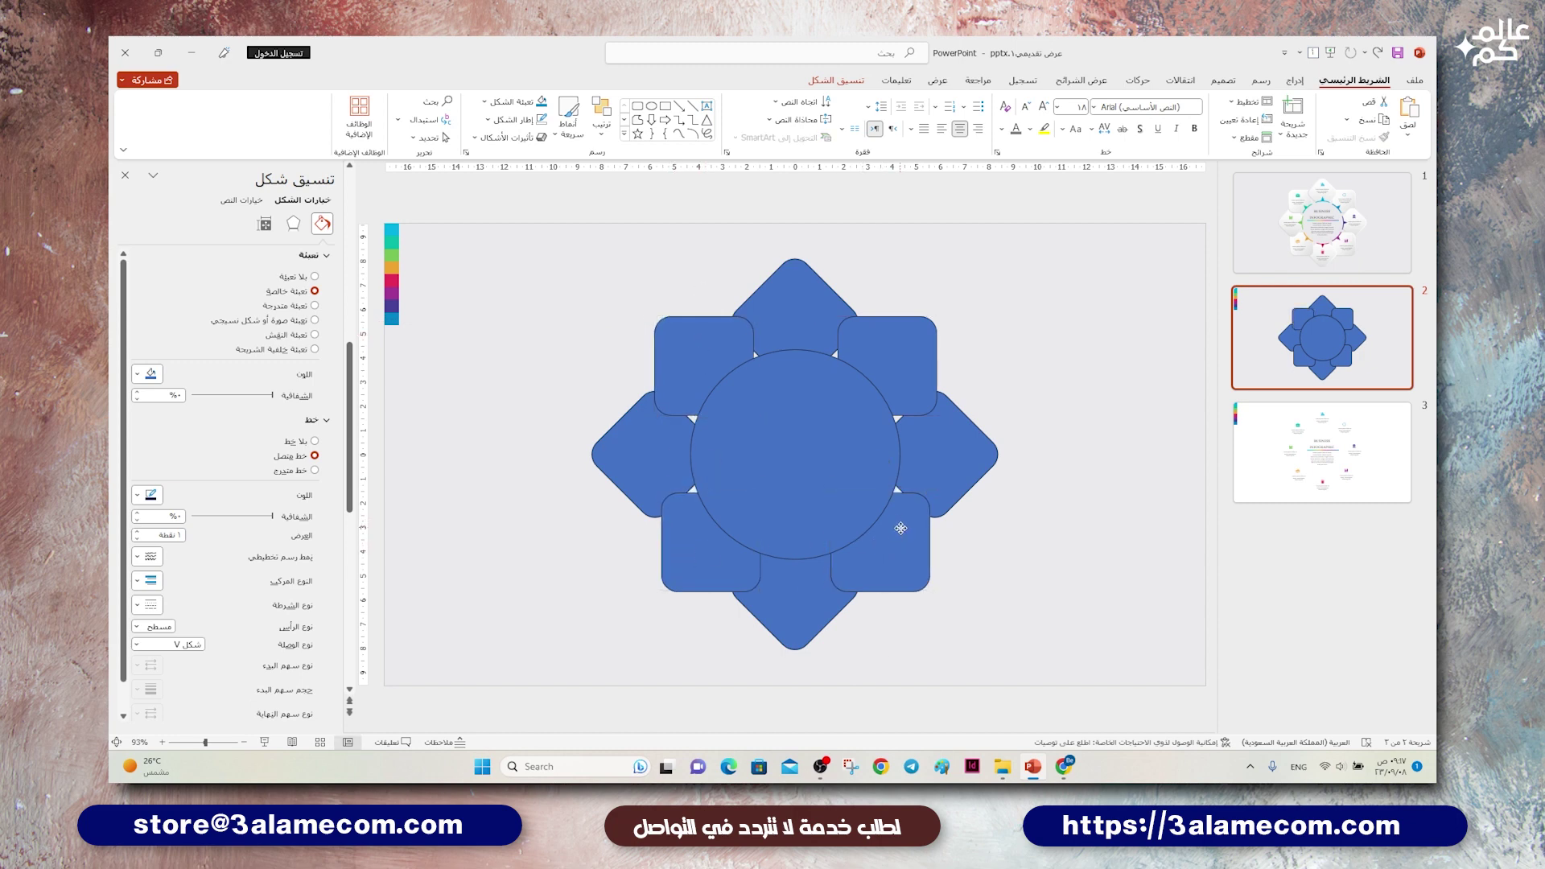
{"action": "left_click_drag", "start_coordinate": [898, 521], "coordinate": [915, 543]}
{"action": "key", "text": "ctrl+z"}
{"action": "left_click_drag", "start_coordinate": [695, 539], "coordinate": [692, 537]}
Step: Copy the central circle and subtract it from the top diamond
{"action": "left_click", "coordinate": [697, 461]}
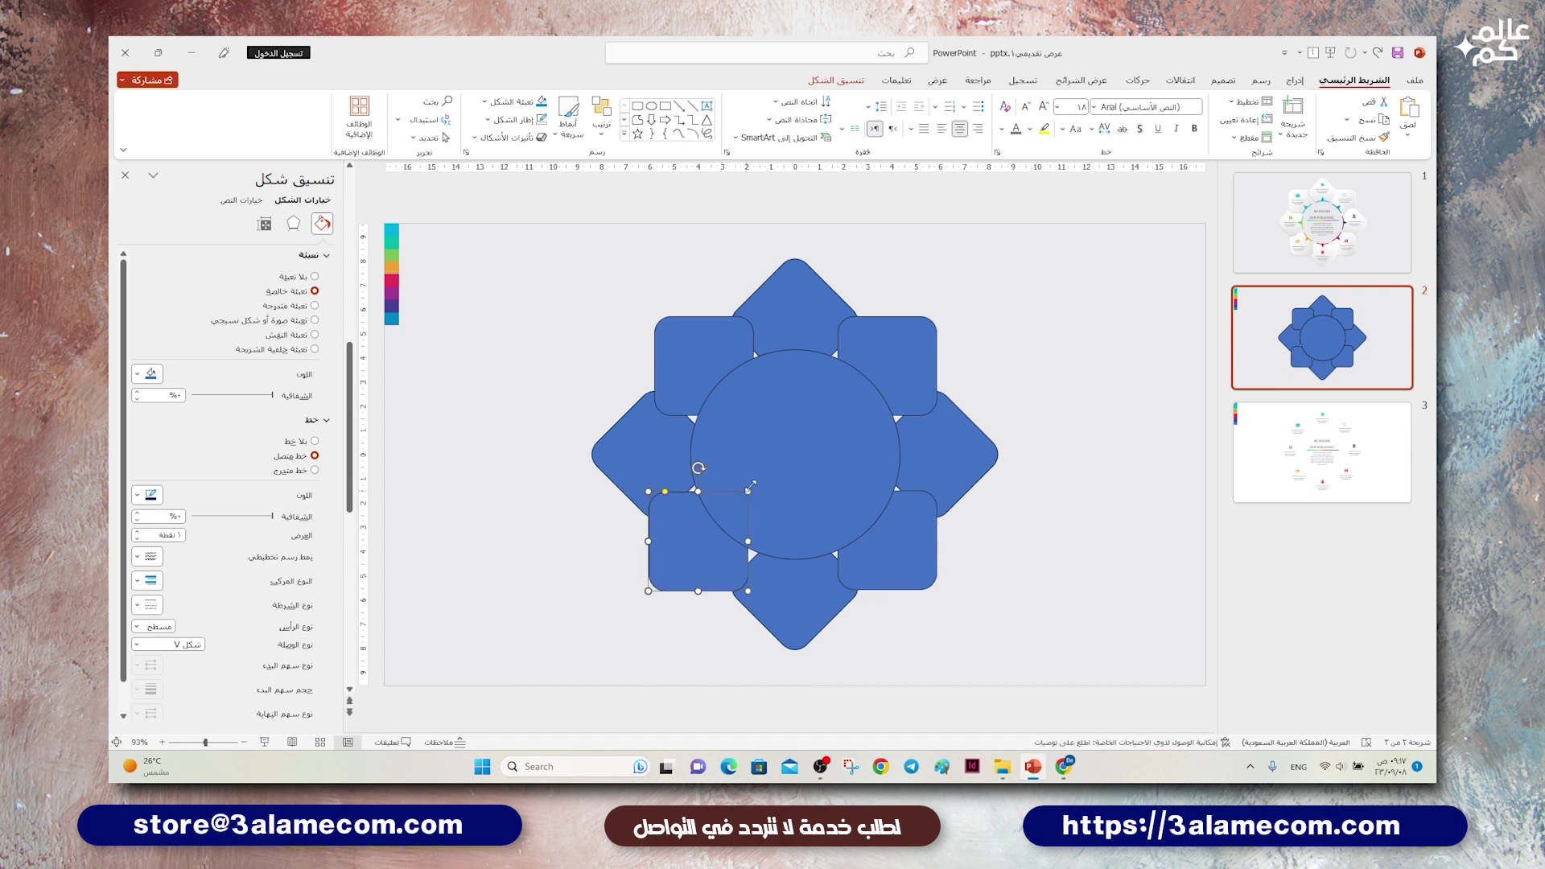
{"action": "right_click", "coordinate": [777, 450]}
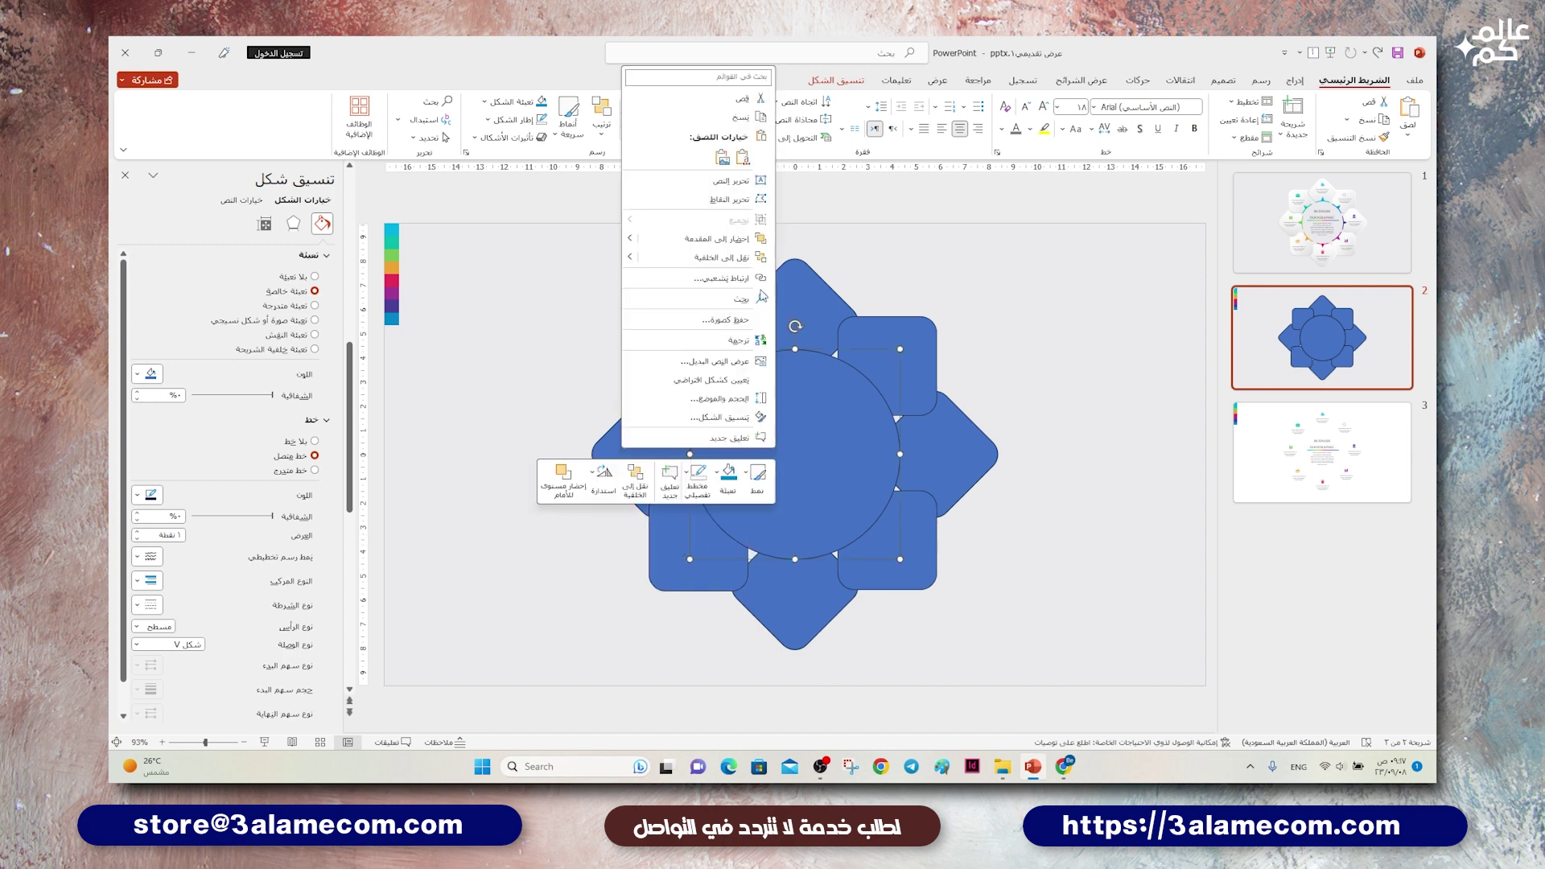
{"action": "key", "text": "Escape"}
{"action": "key", "text": "Escape"}
{"action": "left_click", "coordinate": [799, 291]}
{"action": "left_click", "coordinate": [842, 426], "text": "shift"}
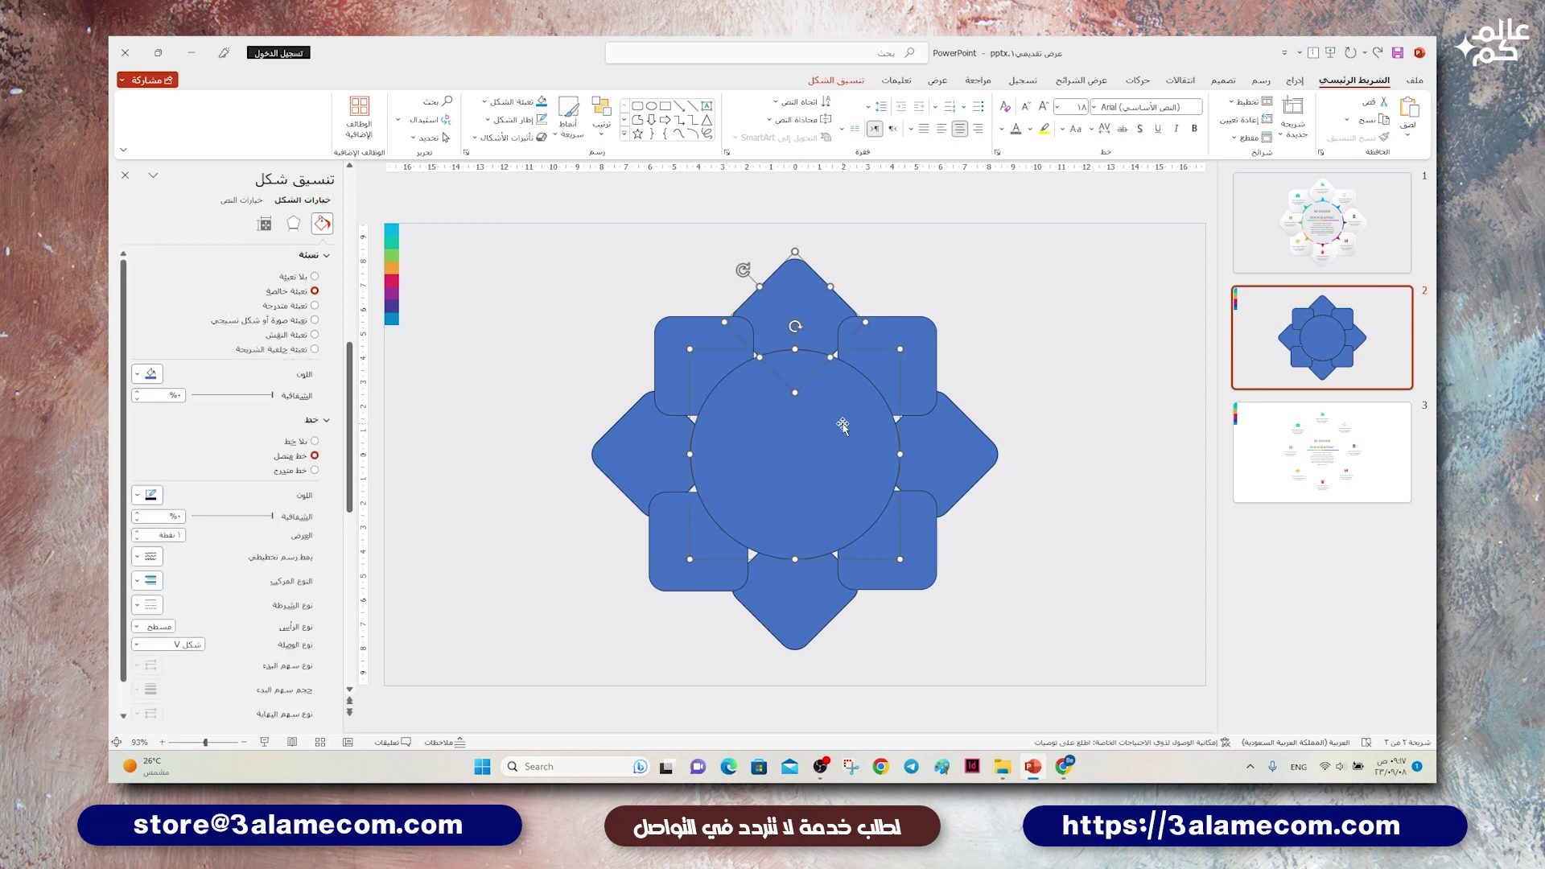
{"action": "left_click", "coordinate": [836, 80]}
{"action": "left_click", "coordinate": [1285, 138]}
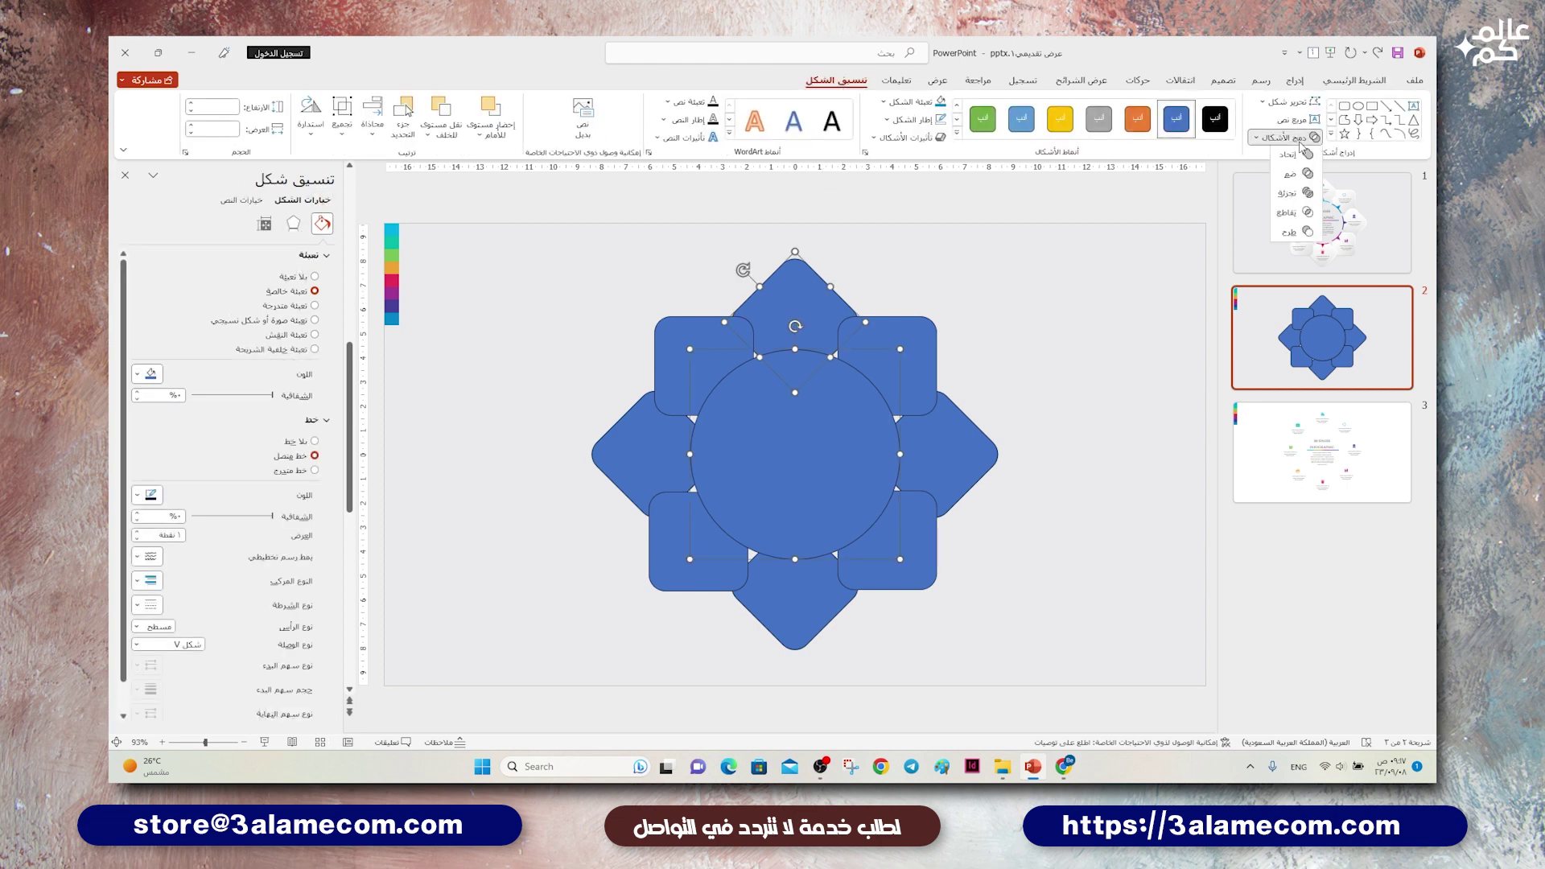
{"action": "left_click", "coordinate": [1302, 241]}
{"action": "left_click", "coordinate": [1090, 283]}
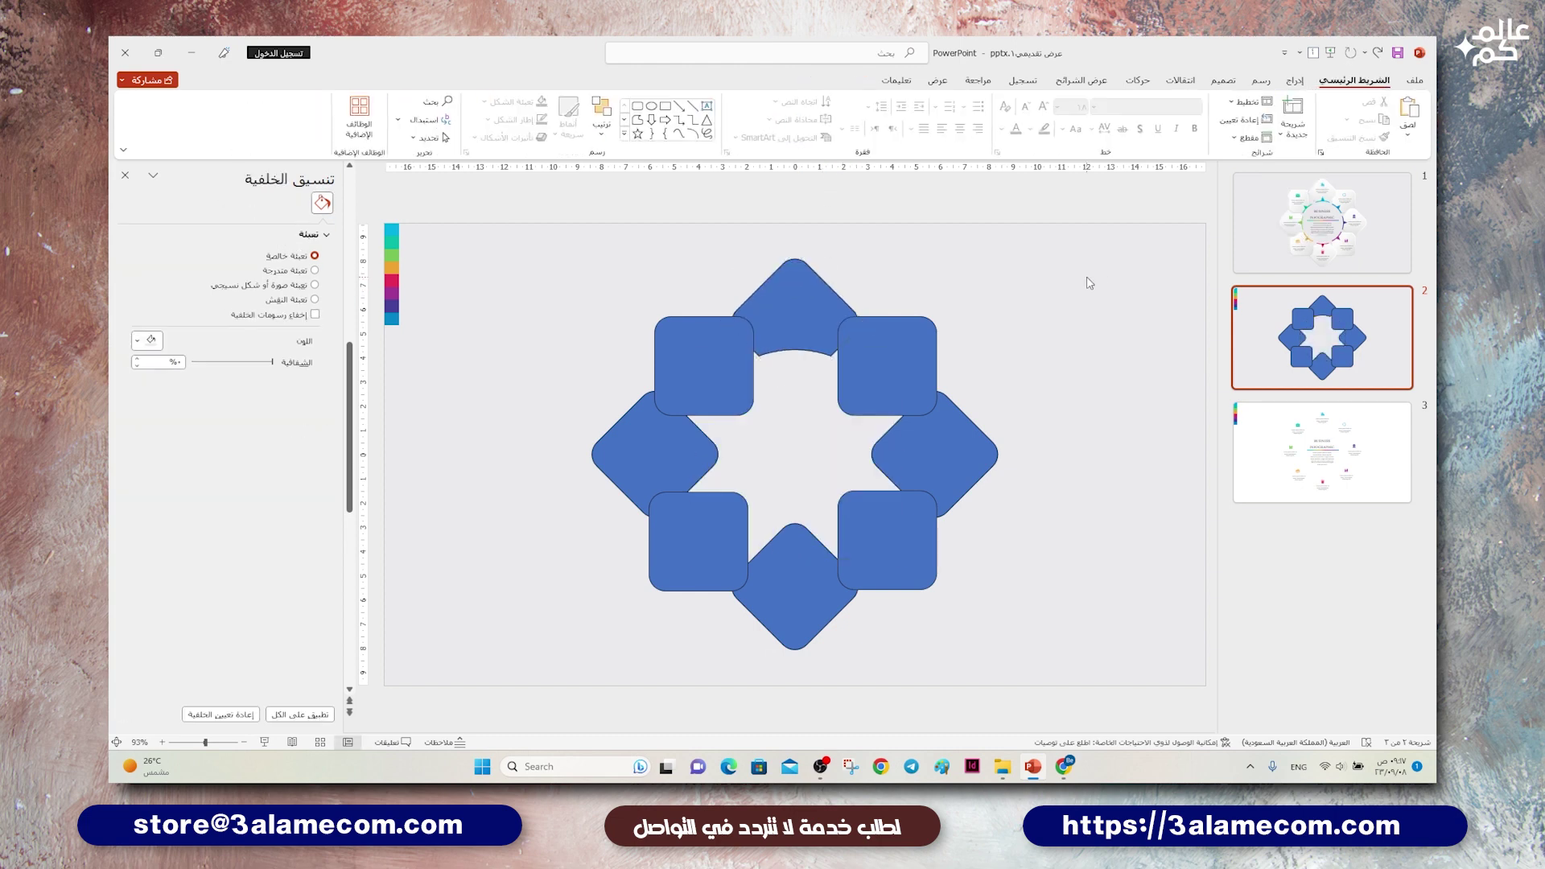
Step: Subtract pasted circle copies from the top-right square and the right diamond
{"action": "key", "text": "ctrl+v"}
{"action": "left_click", "coordinate": [878, 388], "text": "shift"}
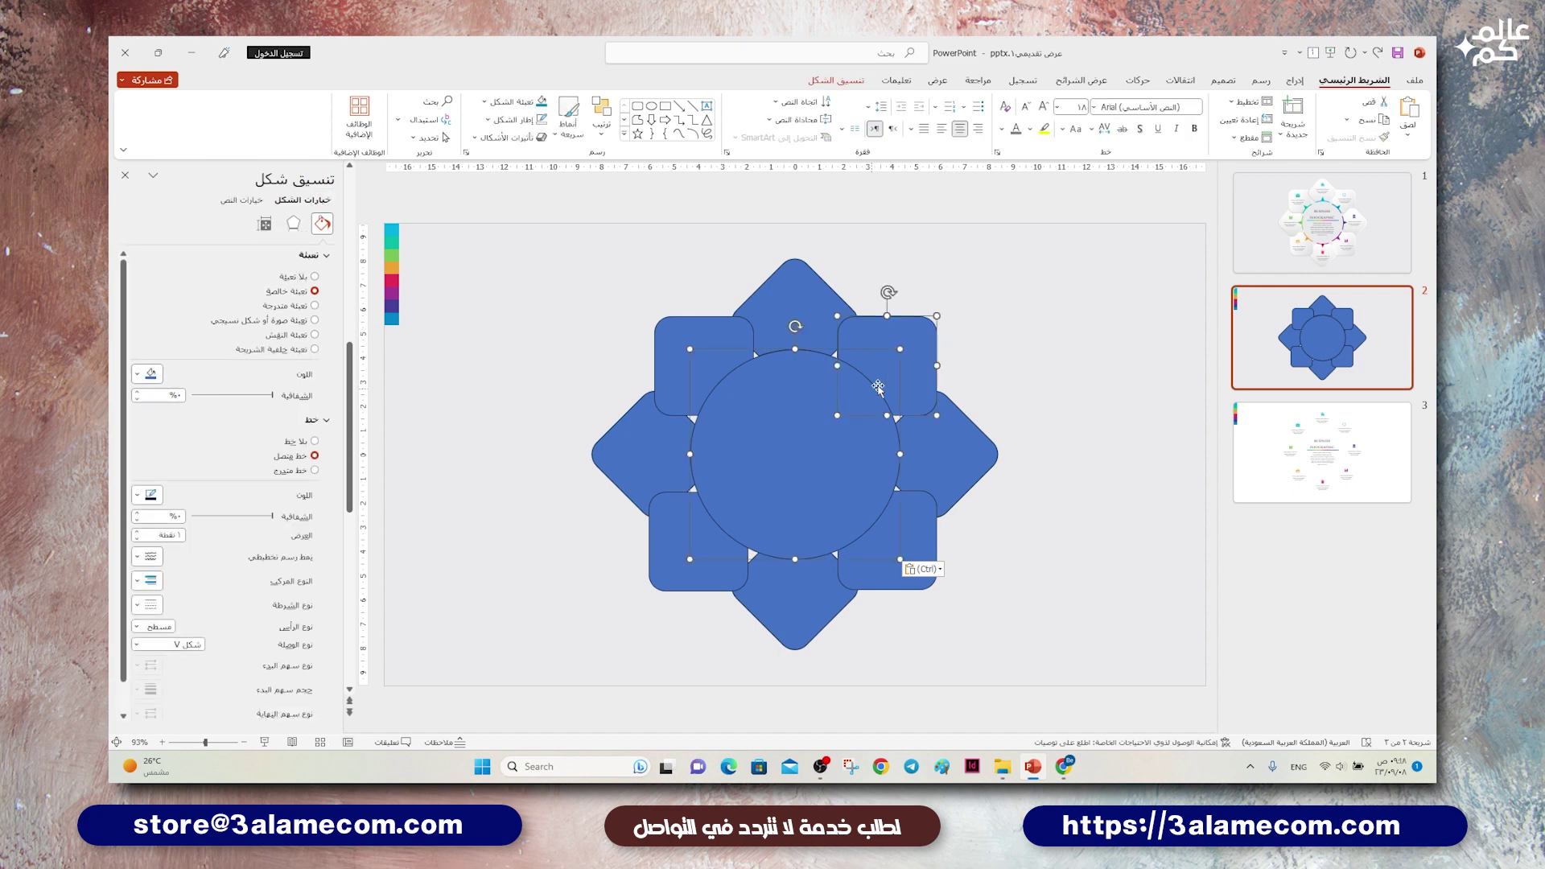
{"action": "left_click", "coordinate": [836, 81]}
{"action": "left_click", "coordinate": [1285, 138]}
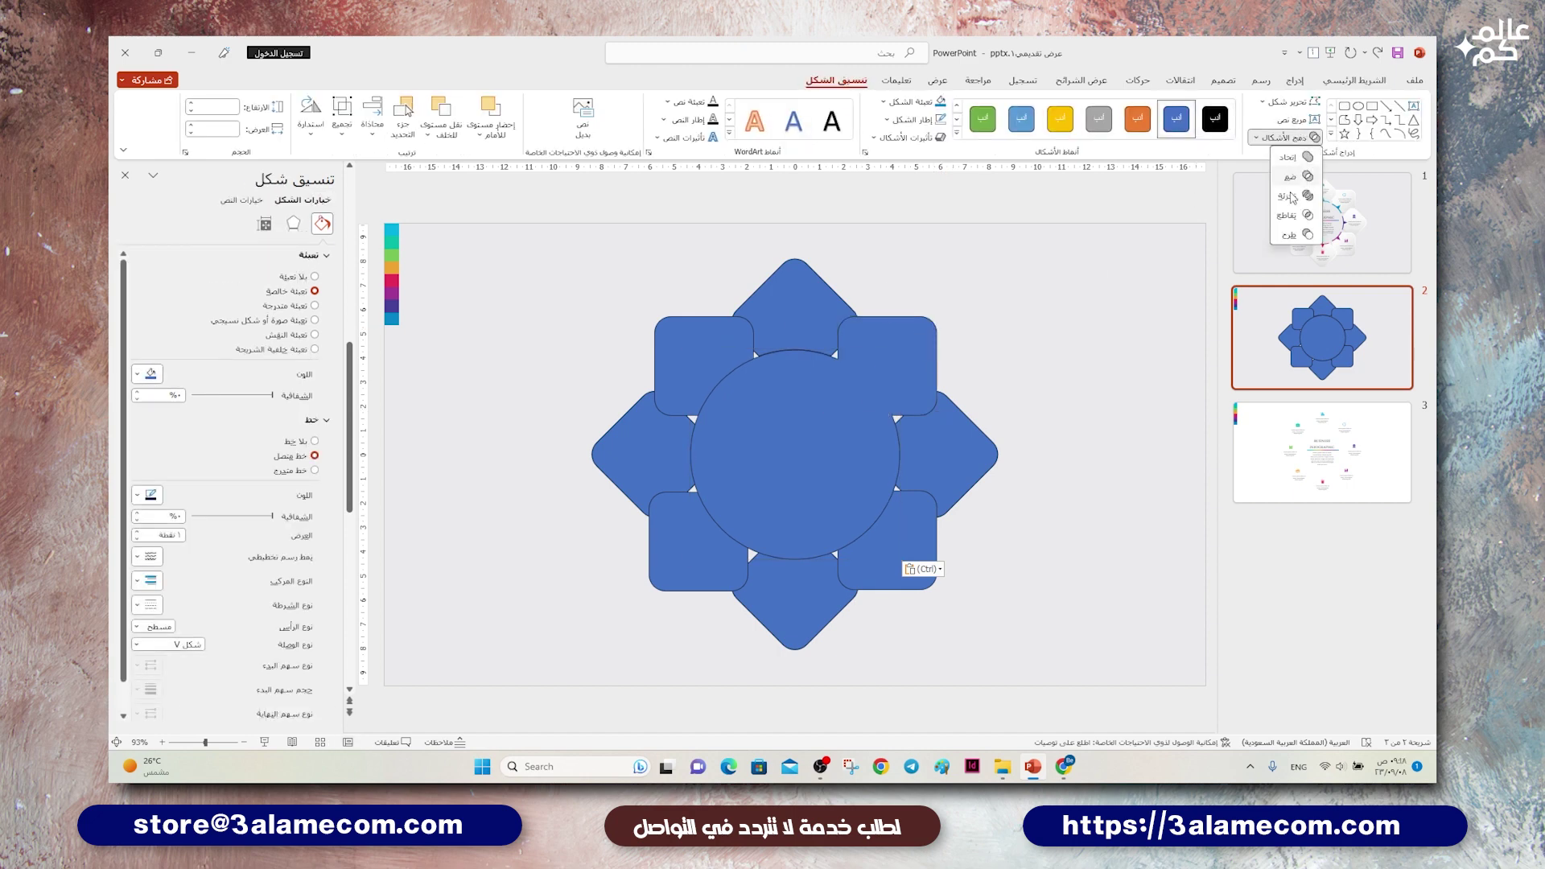
{"action": "left_click", "coordinate": [1290, 236]}
{"action": "left_click", "coordinate": [1094, 313]}
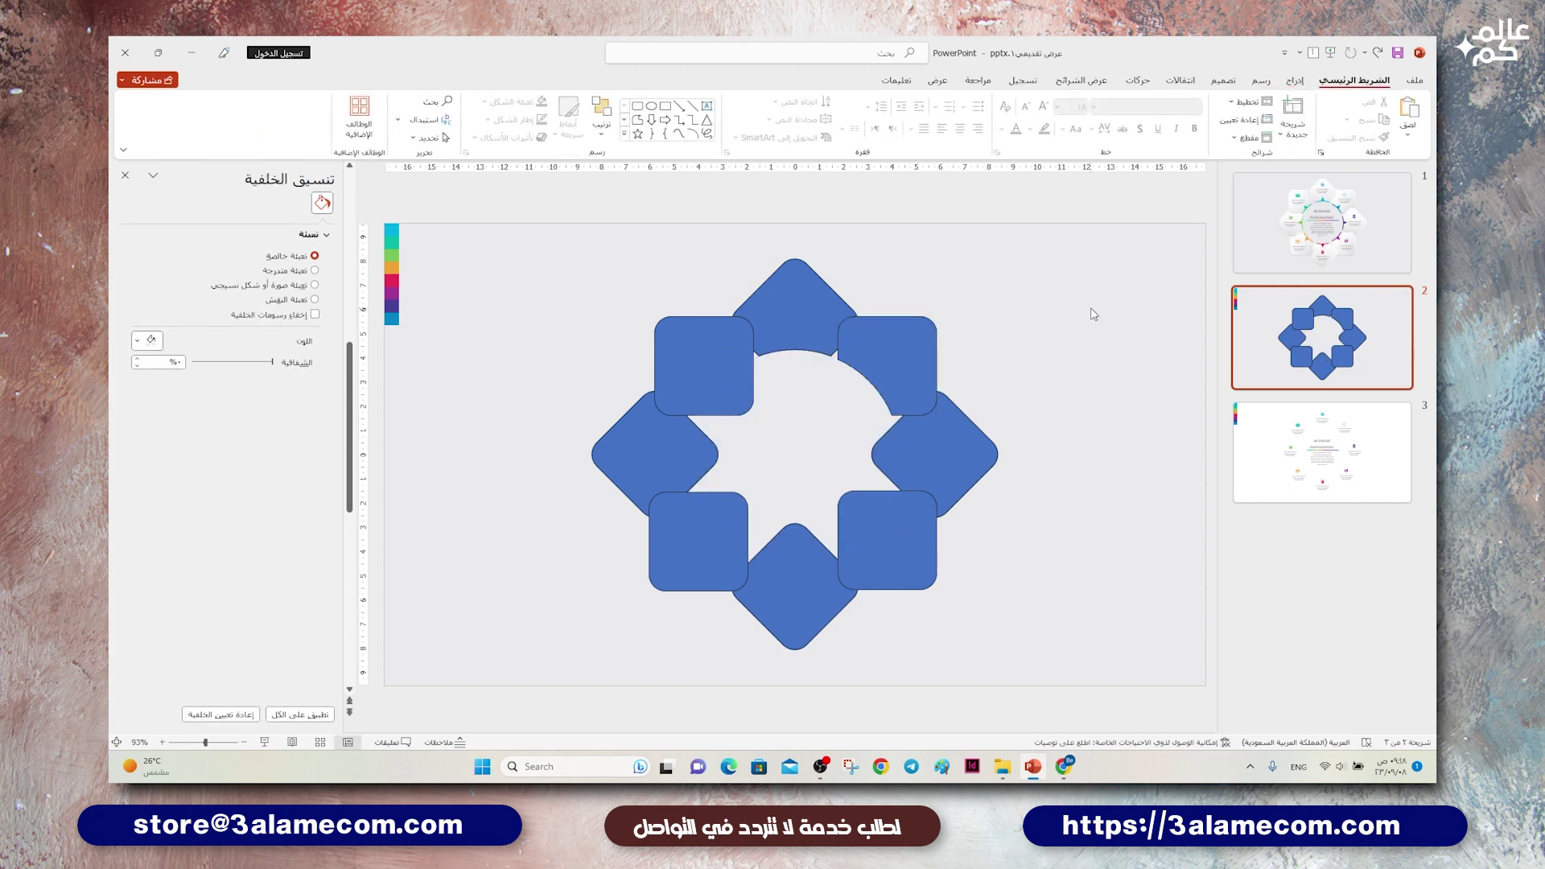
{"action": "key", "text": "ctrl+v"}
{"action": "left_click", "coordinate": [970, 453], "text": "shift"}
{"action": "left_click", "coordinate": [836, 80]}
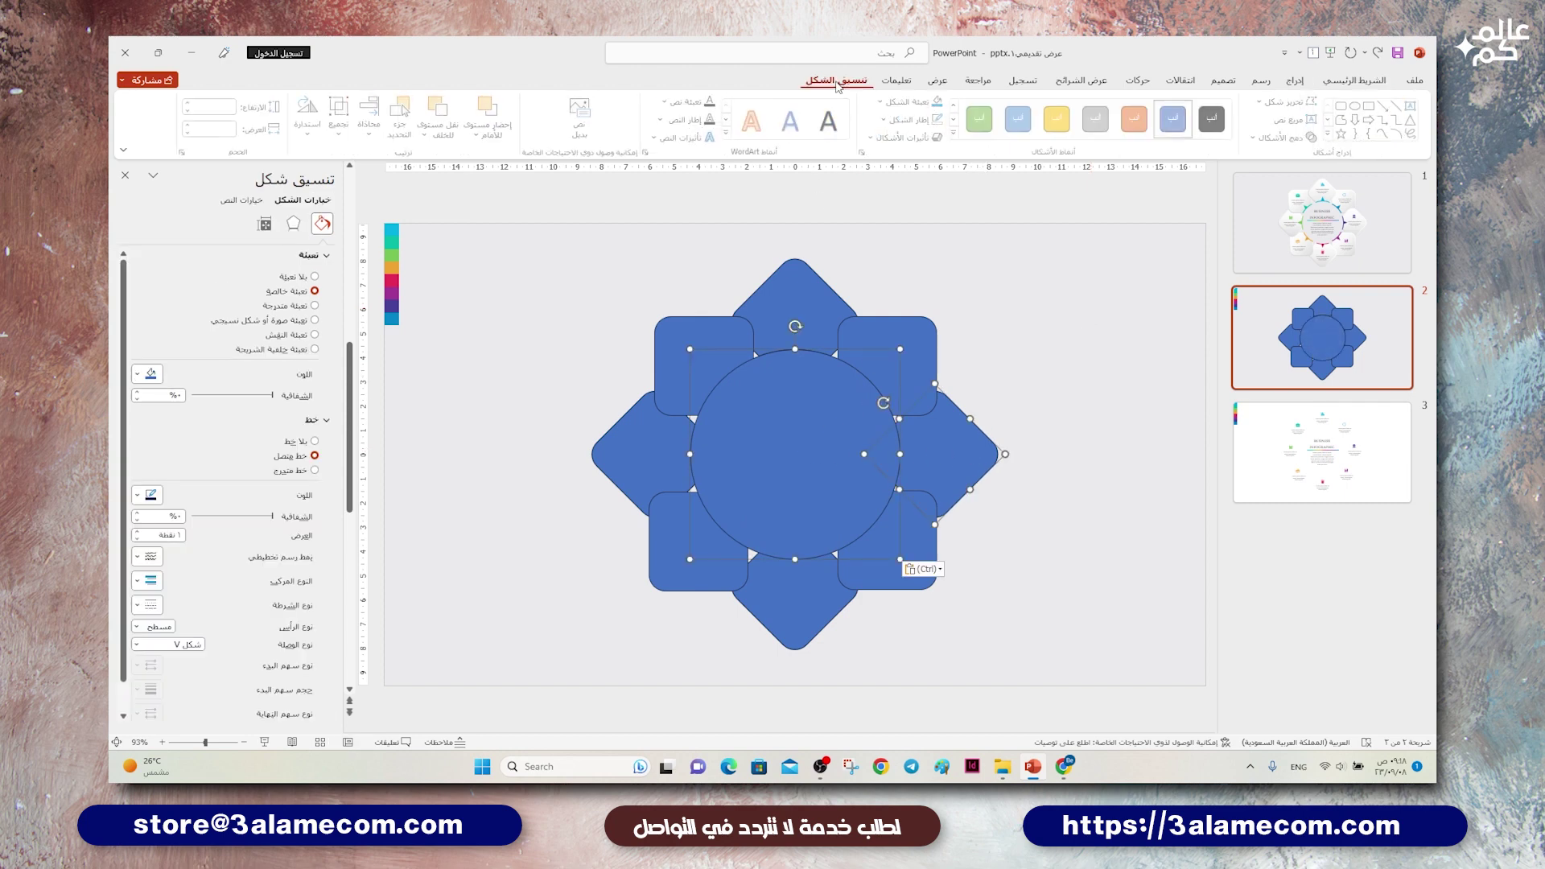
{"action": "left_click", "coordinate": [1285, 137]}
{"action": "left_click", "coordinate": [1290, 236]}
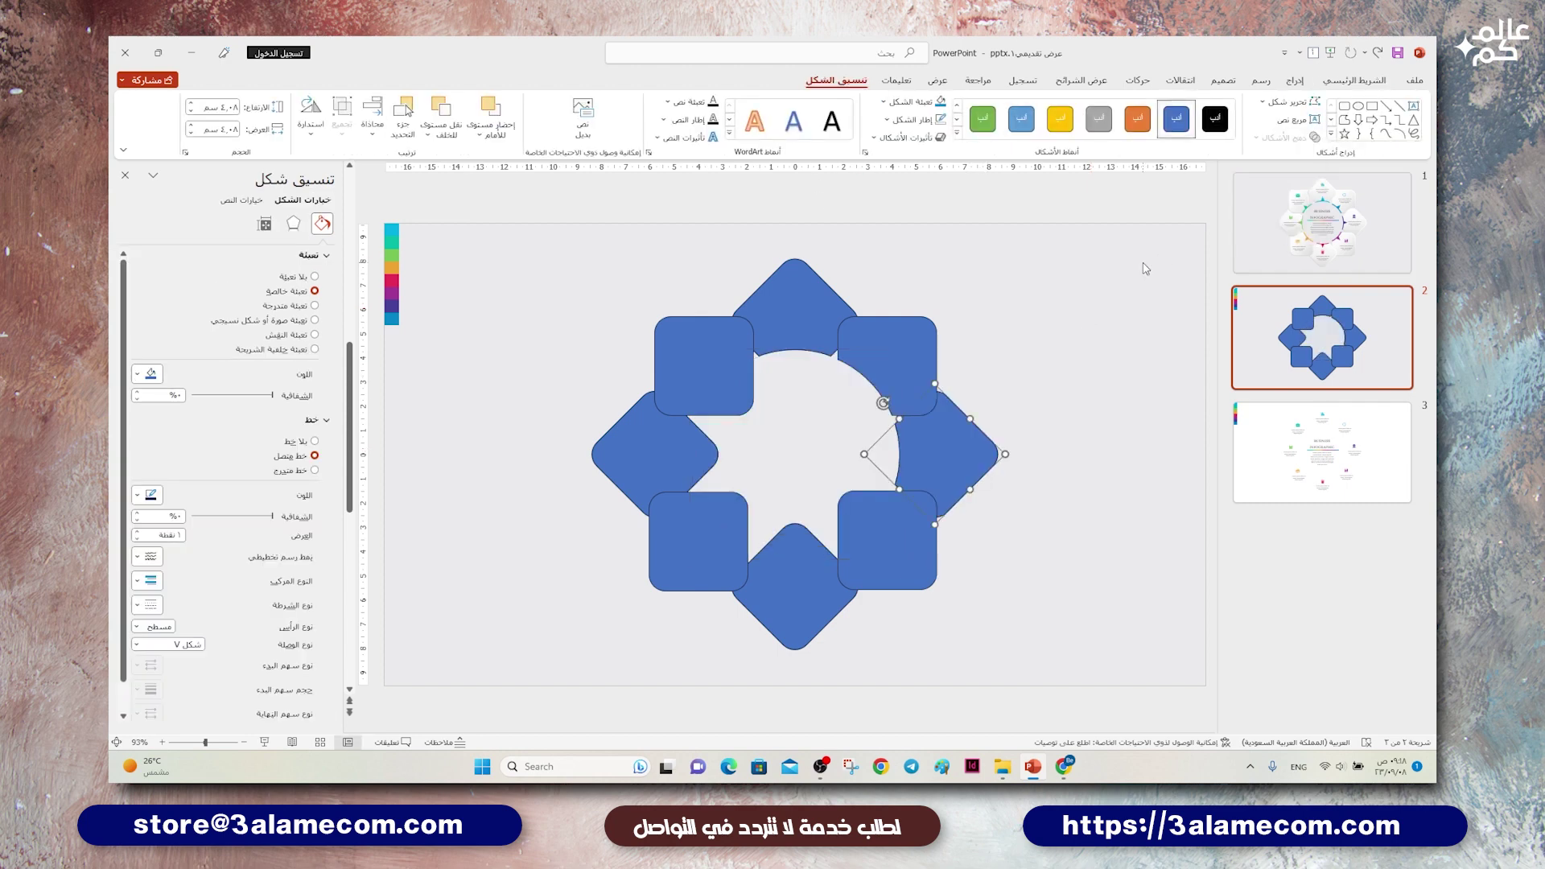
{"action": "left_click", "coordinate": [1146, 268]}
Step: Subtract pasted circle copies from the bottom-right square and the bottom diamond
{"action": "key", "text": "ctrl+v"}
{"action": "left_click", "coordinate": [911, 554]}
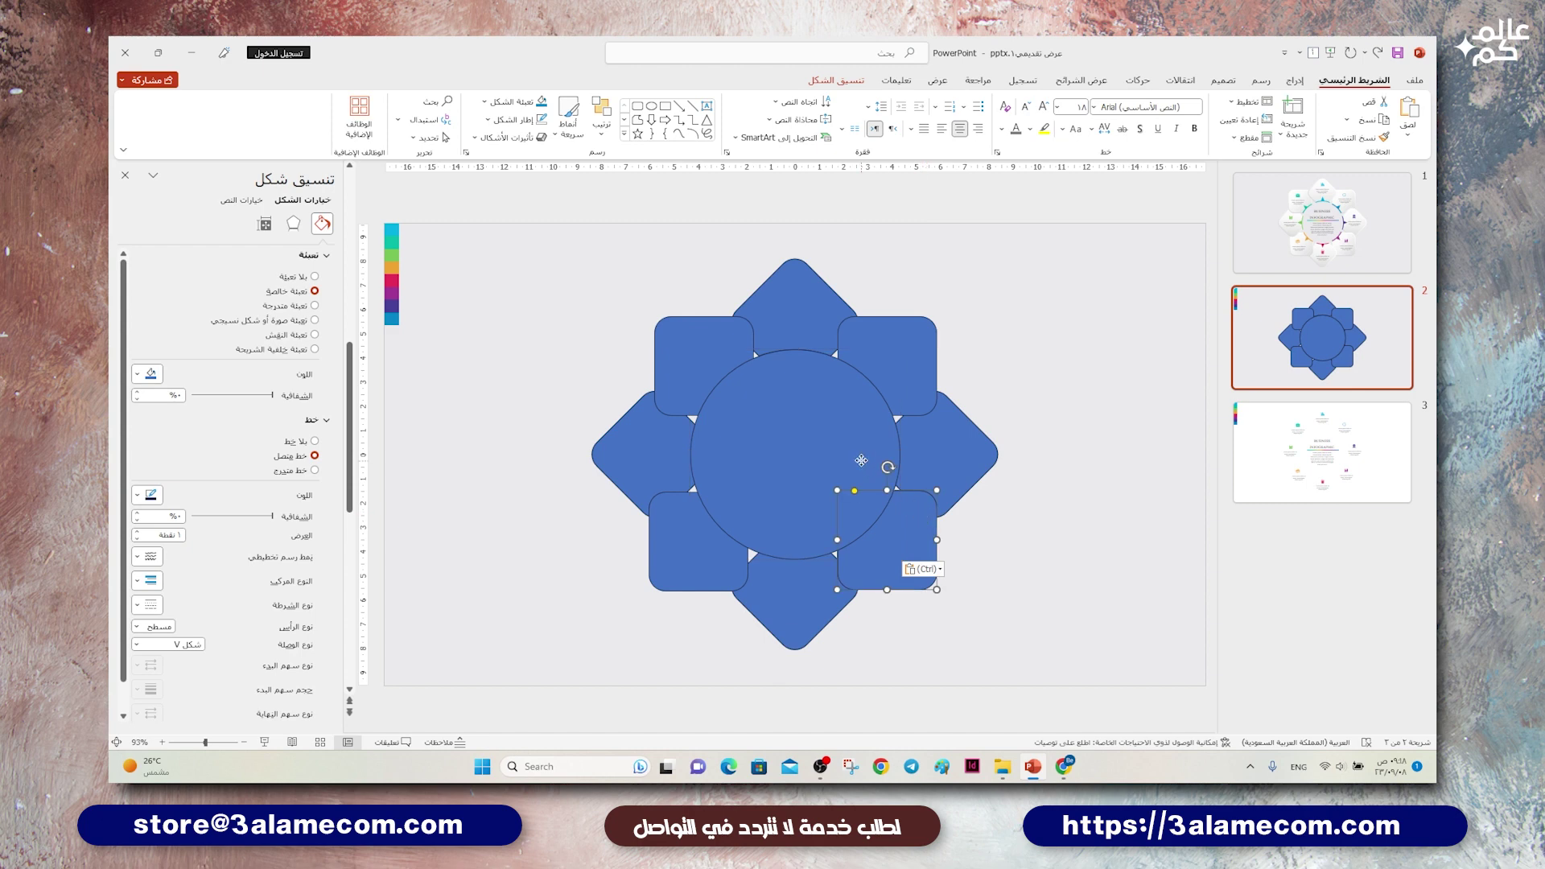
{"action": "left_click", "coordinate": [861, 460], "text": "shift"}
{"action": "left_click", "coordinate": [837, 80]}
{"action": "left_click", "coordinate": [1285, 137]}
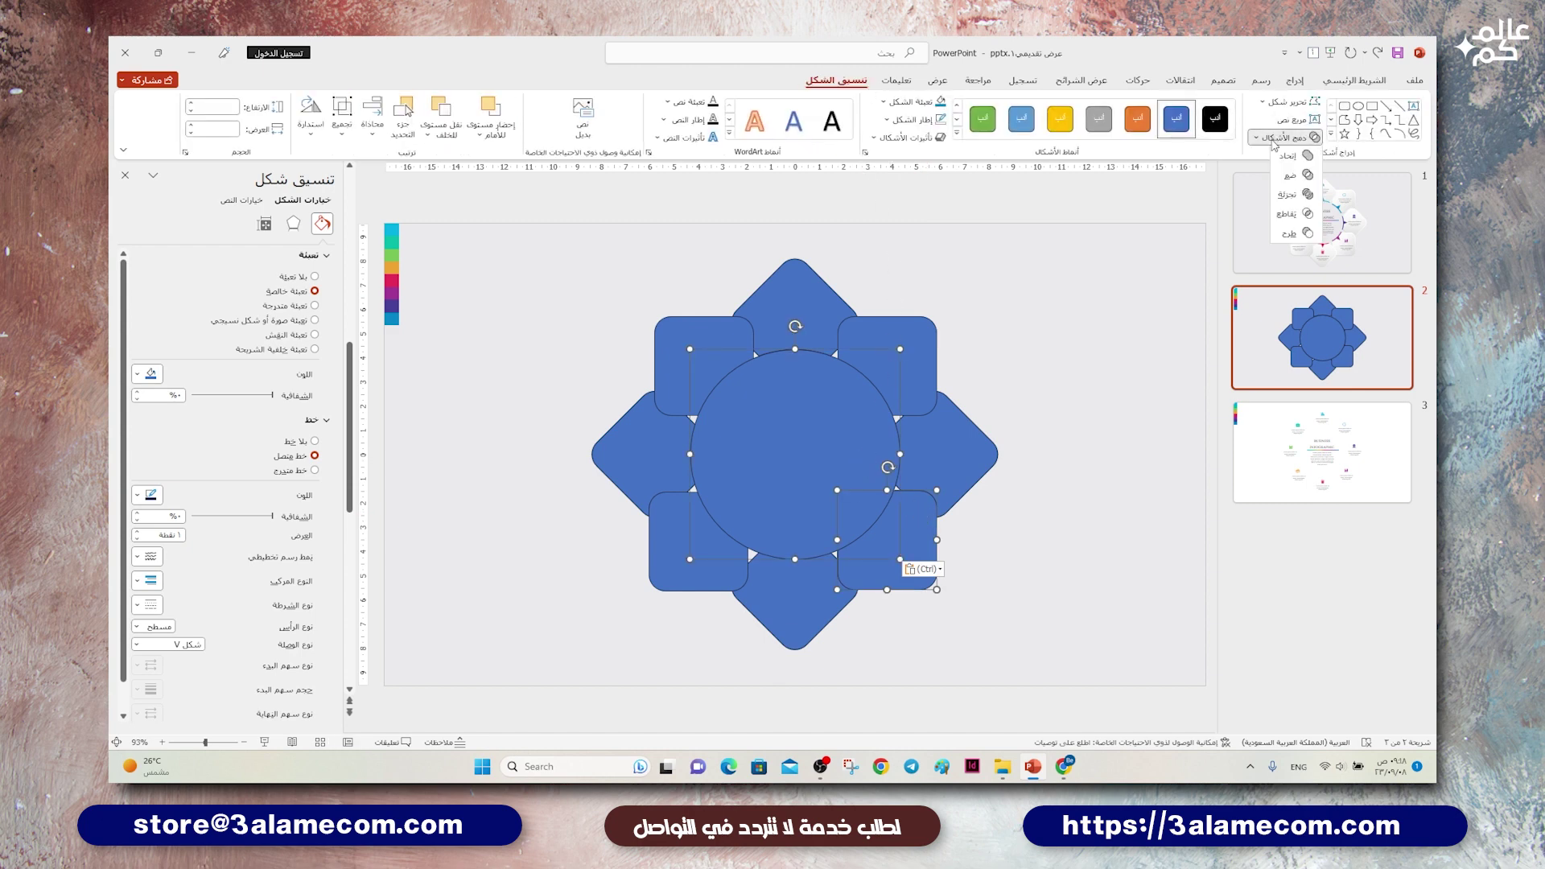
{"action": "left_click", "coordinate": [1290, 232]}
{"action": "left_click", "coordinate": [1117, 261]}
{"action": "key", "text": "ctrl+v"}
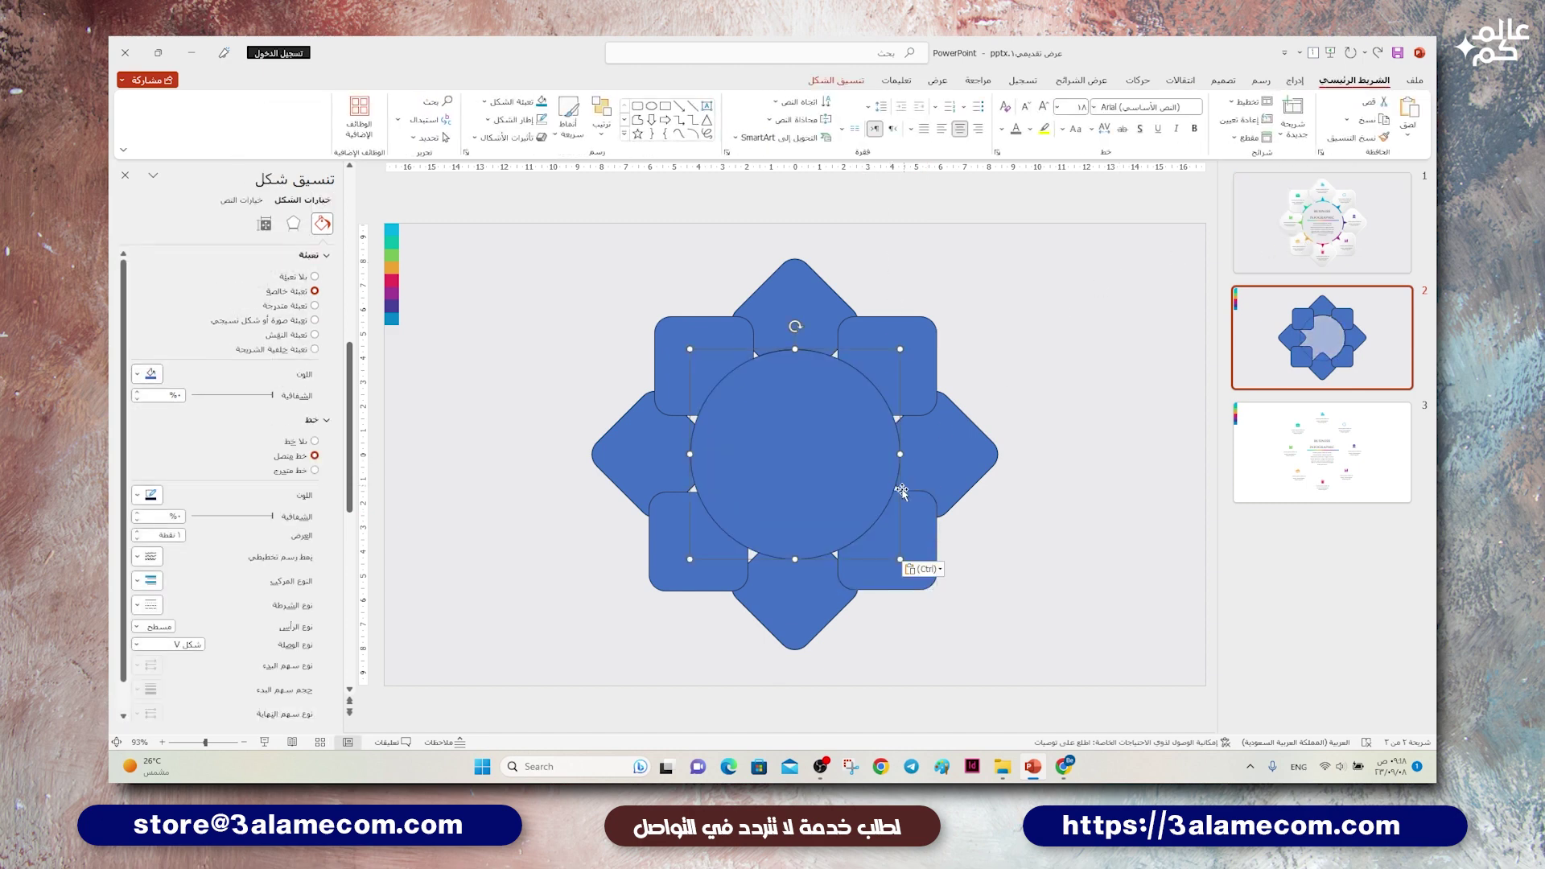
{"action": "left_click", "coordinate": [825, 583], "text": "shift"}
{"action": "left_click", "coordinate": [836, 81]}
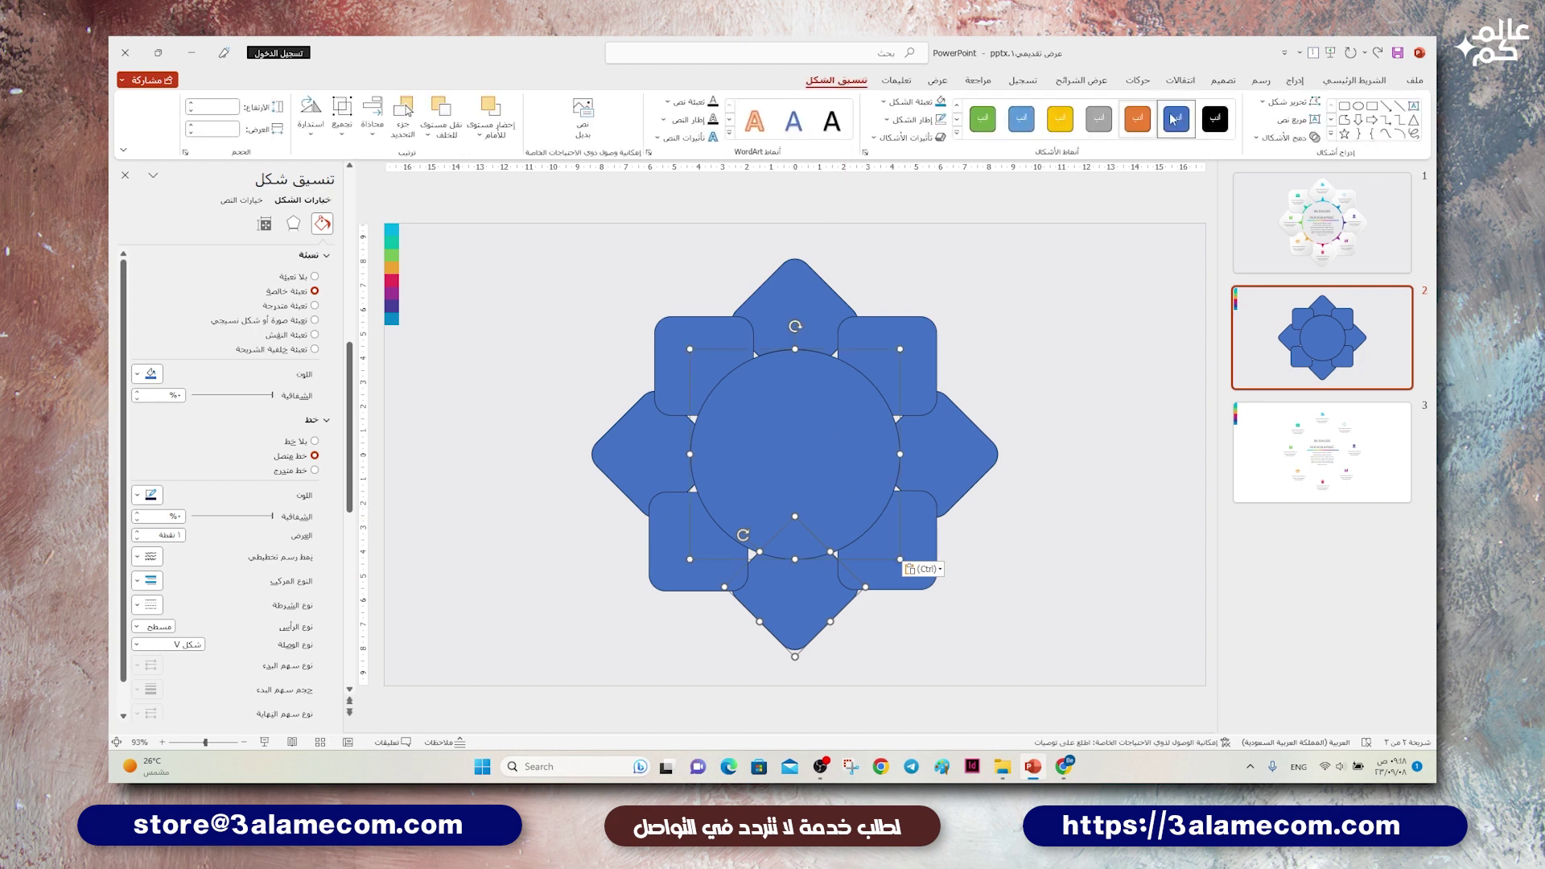
{"action": "left_click", "coordinate": [1286, 138]}
{"action": "left_click", "coordinate": [1290, 233]}
{"action": "left_click", "coordinate": [1135, 301]}
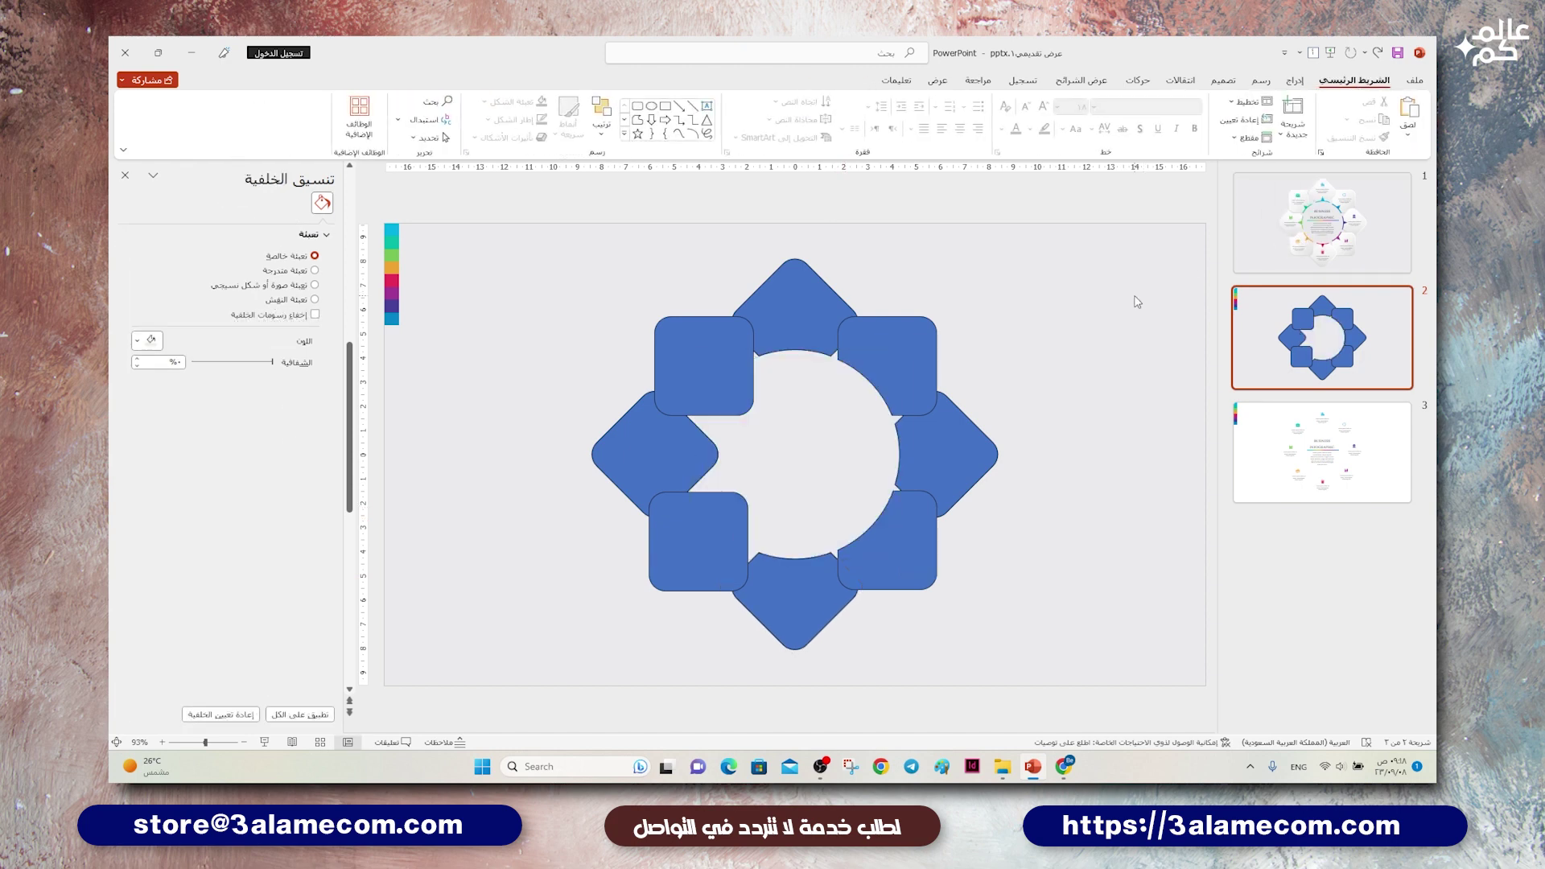
Step: Cut pasted circle copies out of the bottom-left square and the left diamond
{"action": "key", "text": "ctrl+v"}
{"action": "left_click", "coordinate": [691, 536], "text": "shift"}
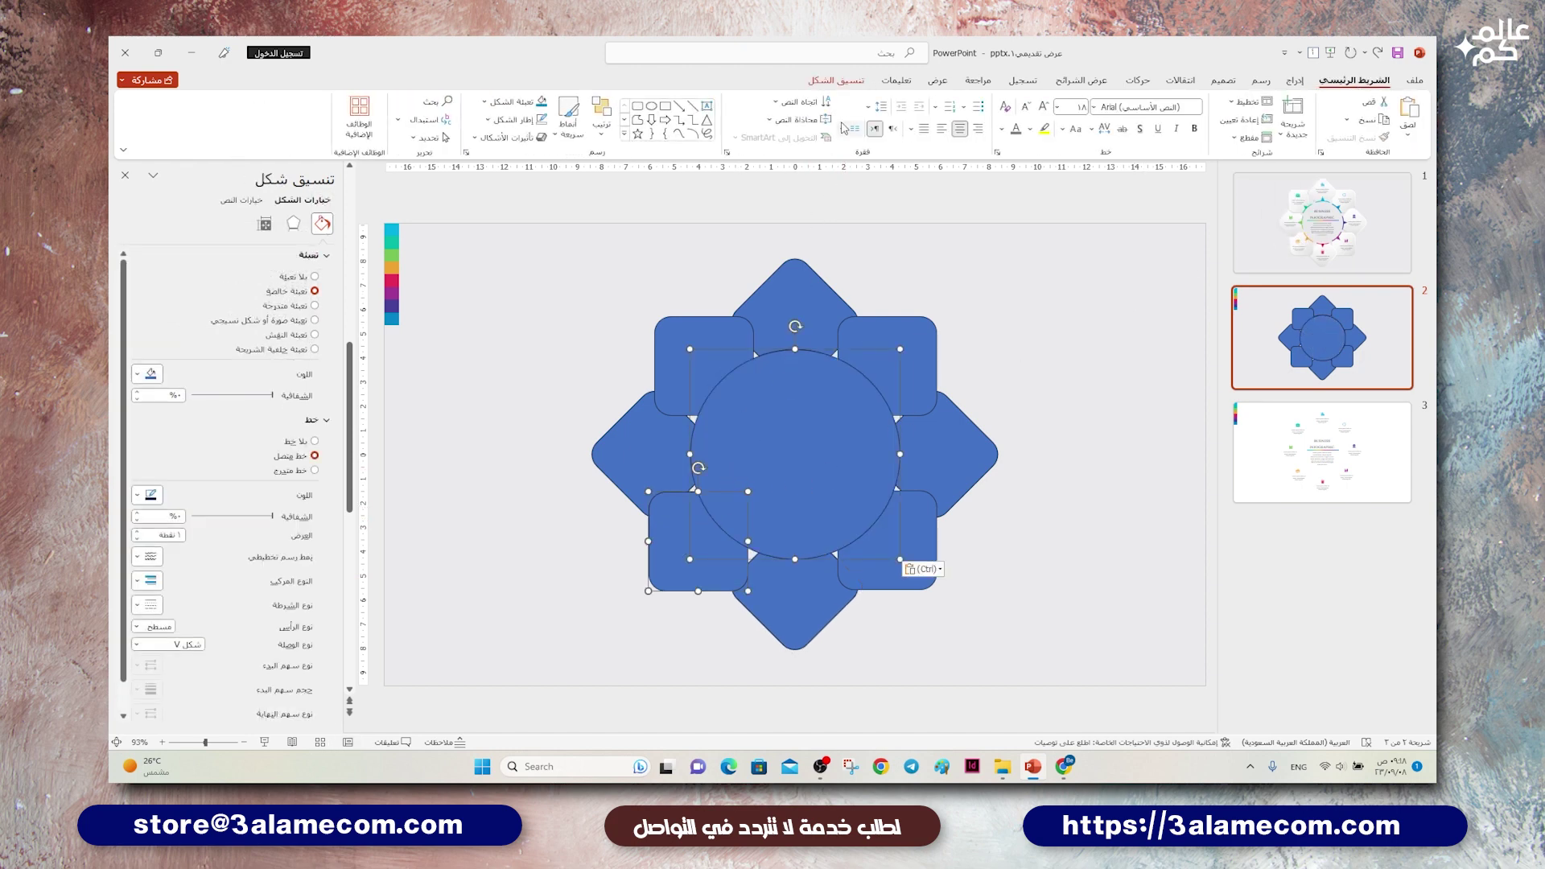
{"action": "left_click", "coordinate": [836, 80]}
{"action": "left_click", "coordinate": [1285, 137]}
{"action": "left_click", "coordinate": [1290, 233]}
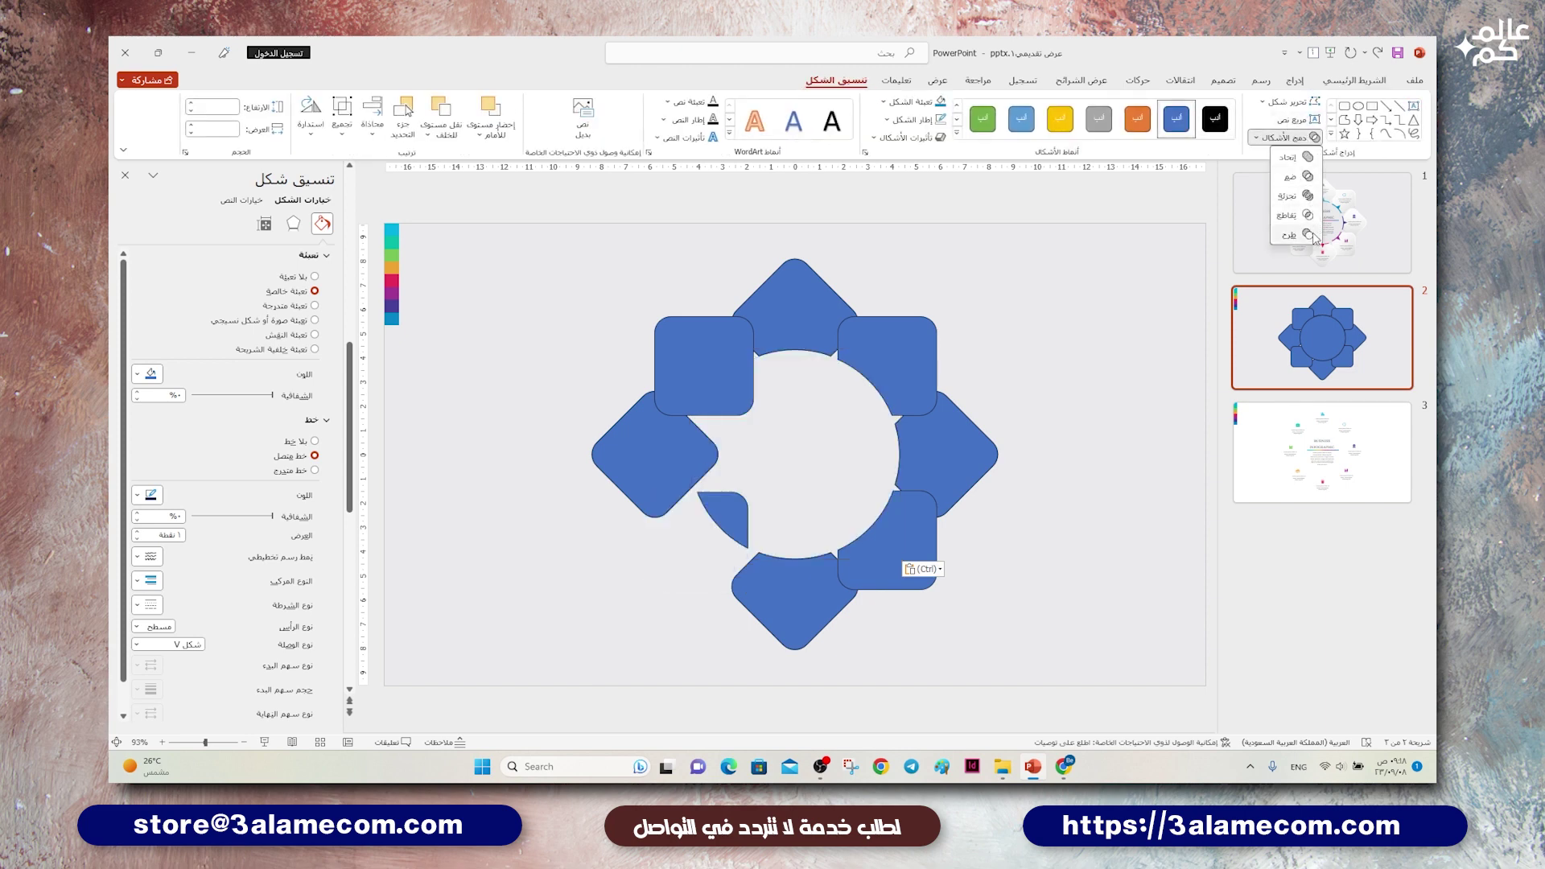
{"action": "left_click", "coordinate": [1147, 283]}
{"action": "key", "text": "ctrl+v"}
{"action": "left_click", "coordinate": [624, 434], "text": "shift"}
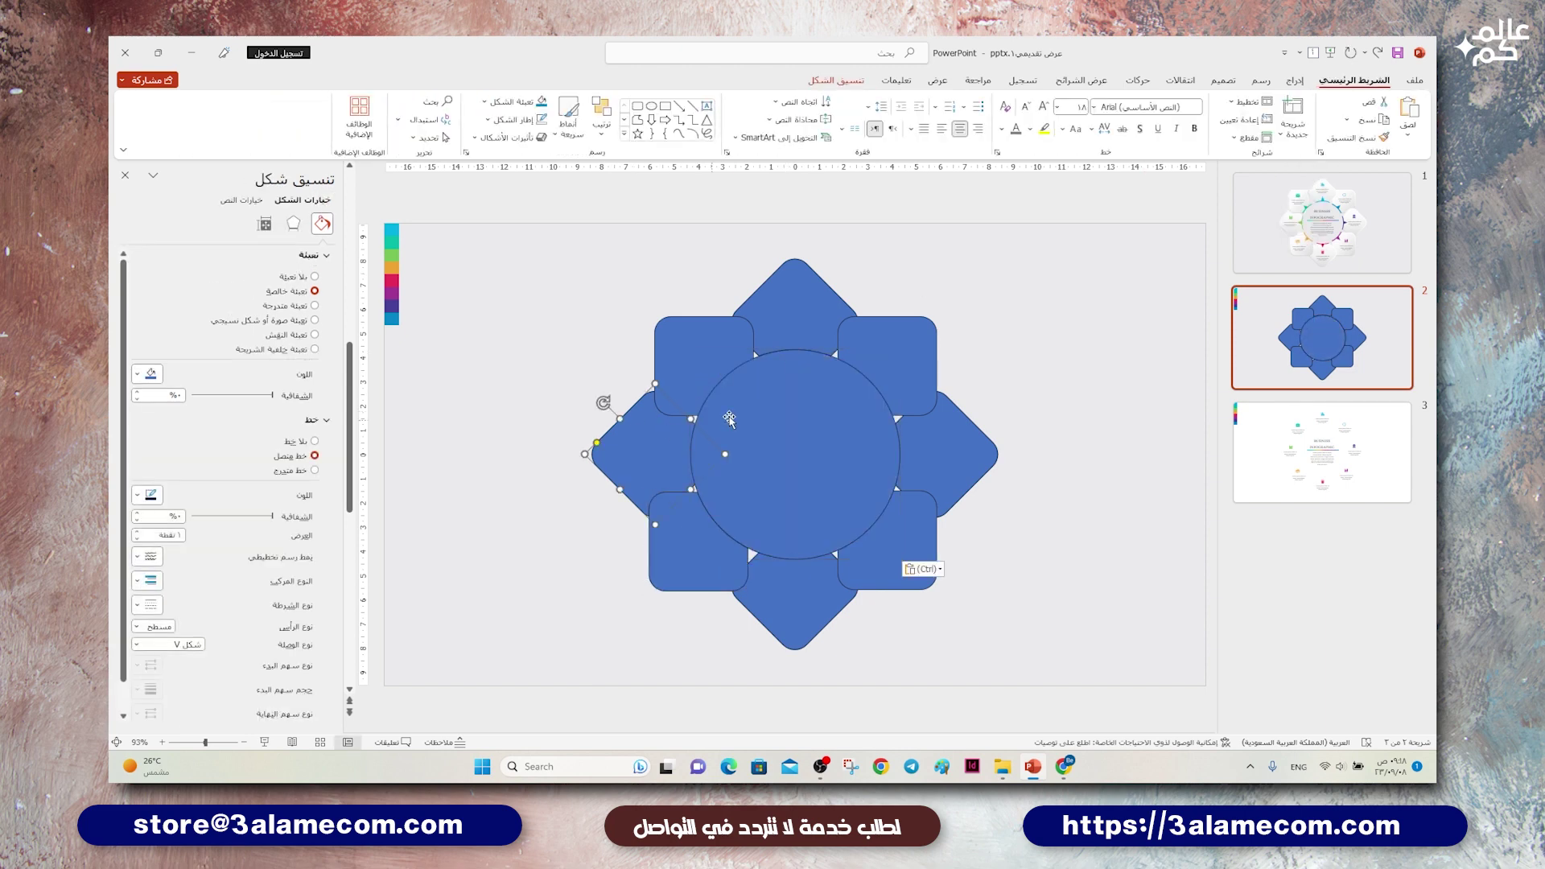
{"action": "left_click", "coordinate": [831, 84]}
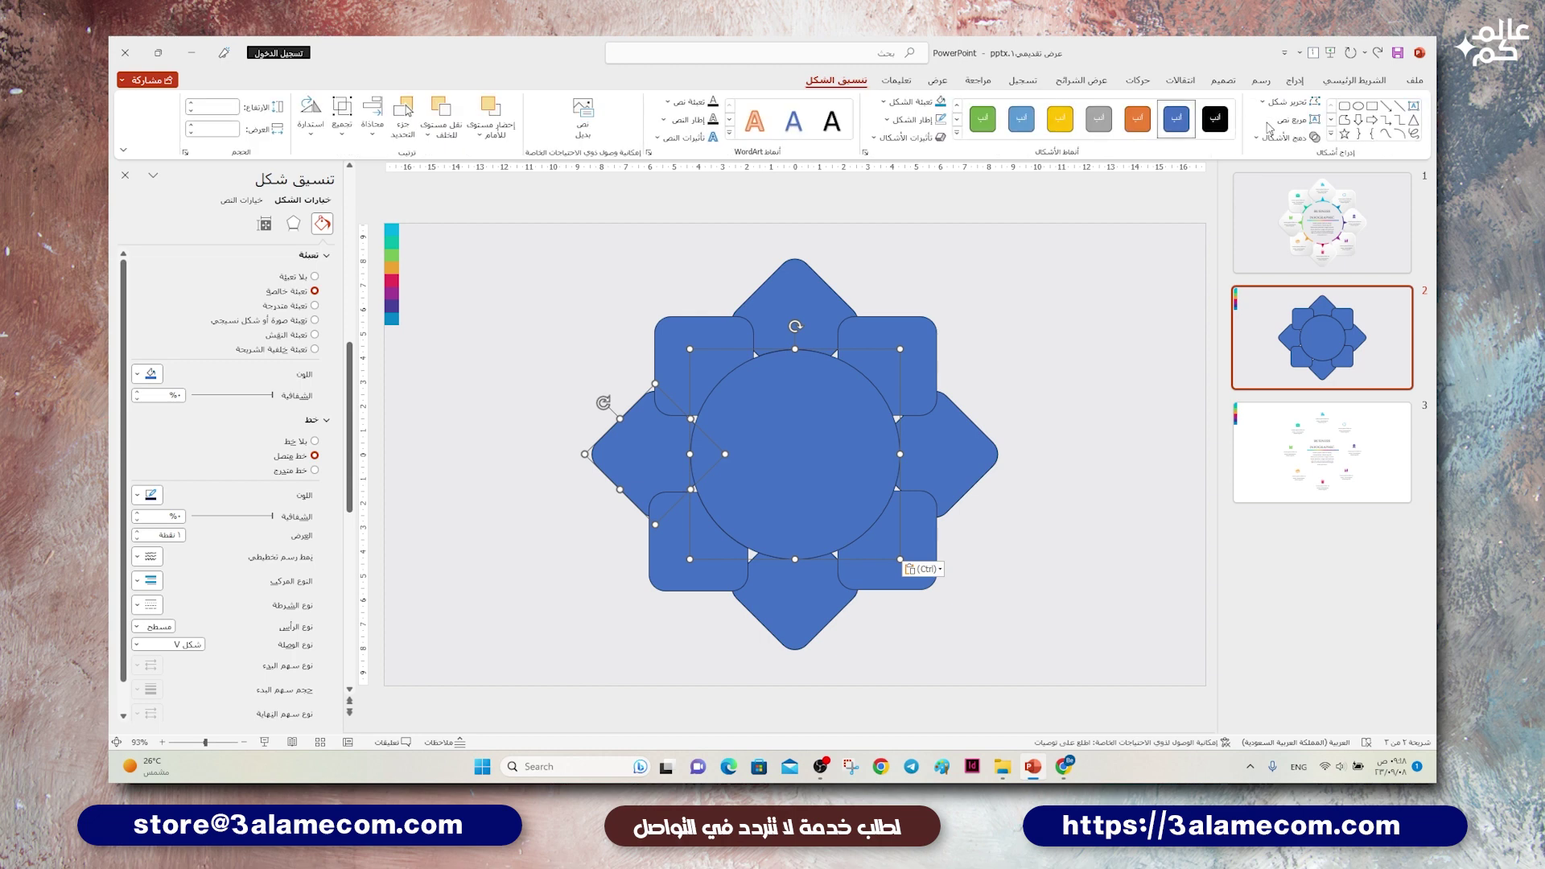
{"action": "left_click", "coordinate": [1285, 137]}
{"action": "left_click", "coordinate": [1296, 235]}
{"action": "left_click", "coordinate": [1014, 293]}
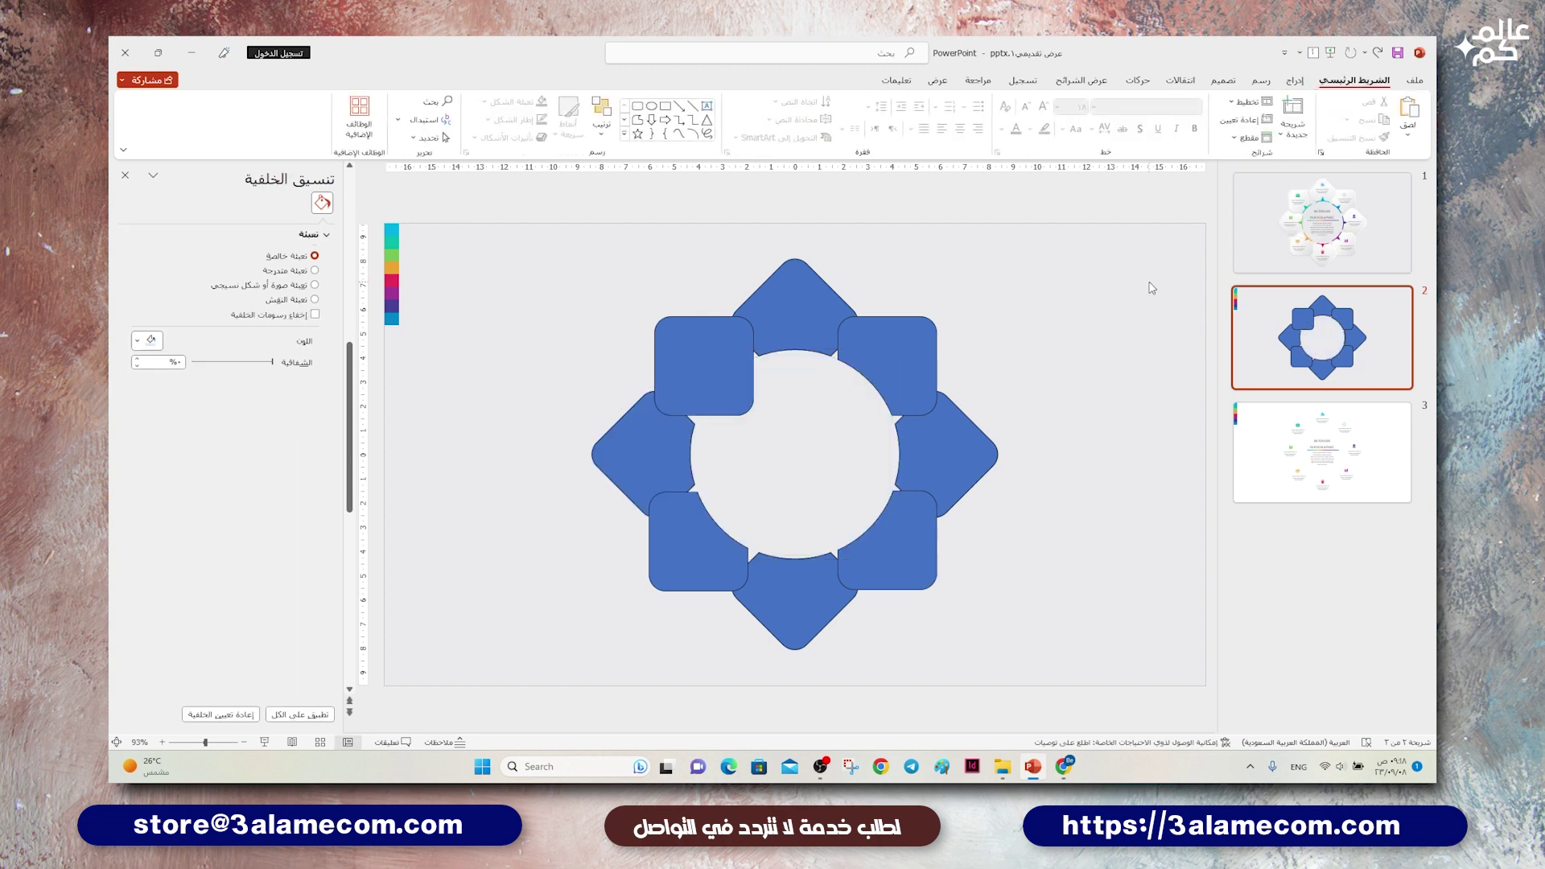
Step: Subtract the last circle copy from the top-left square, completing the hollow ring
{"action": "key", "text": "ctrl+v"}
{"action": "left_click", "coordinate": [699, 362], "text": "shift"}
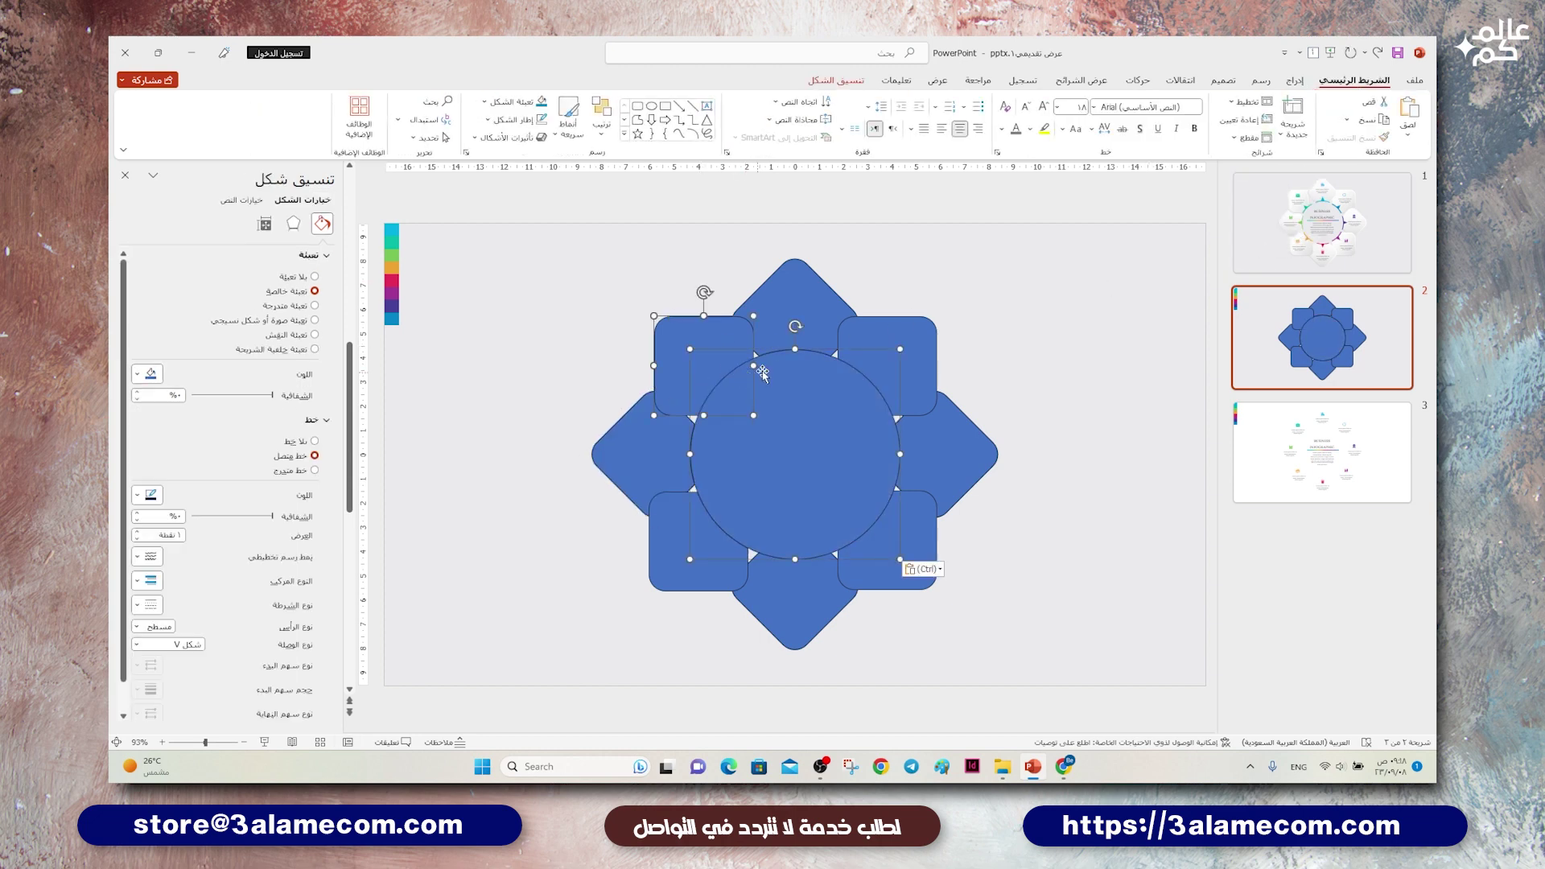
{"action": "left_click", "coordinate": [833, 82]}
{"action": "left_click", "coordinate": [1285, 138]}
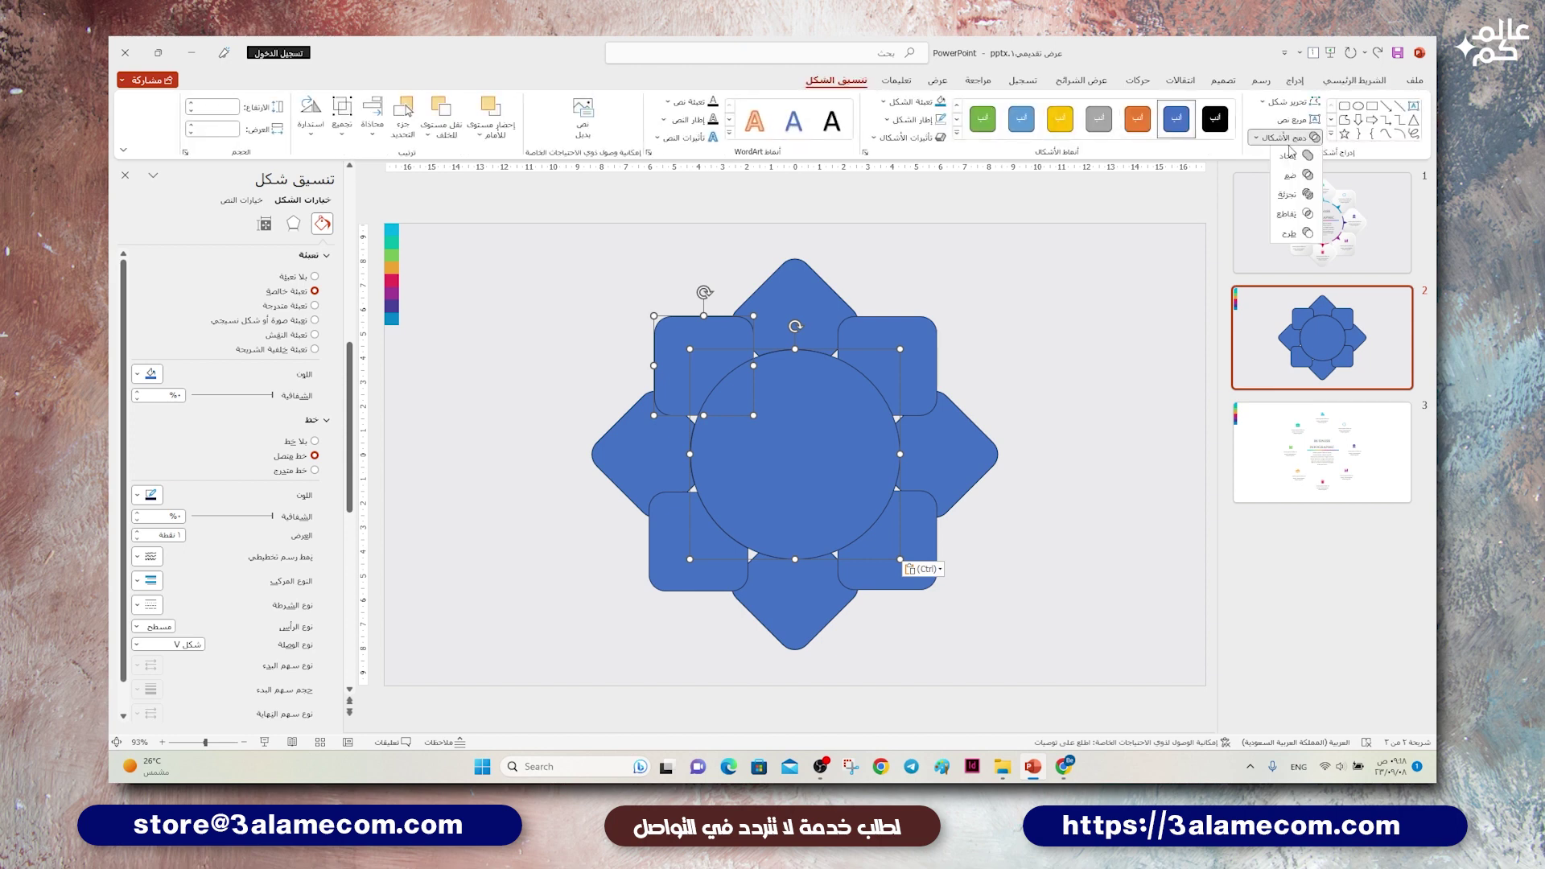
{"action": "left_click", "coordinate": [1293, 236]}
{"action": "left_click", "coordinate": [1116, 306]}
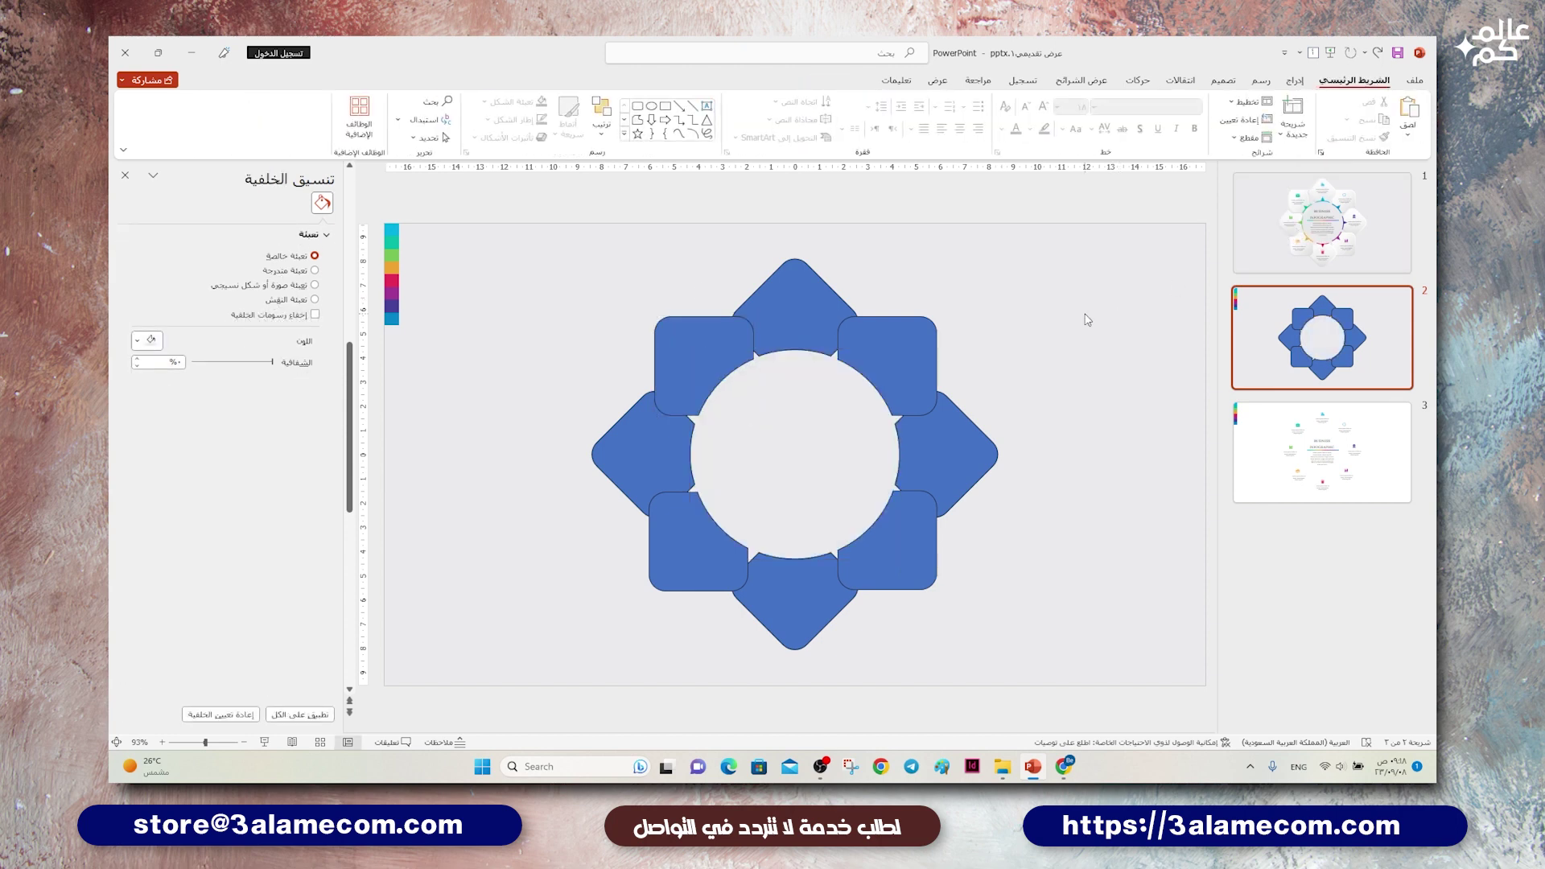
Step: Bring the top diamond, then the top-left square, to the front
{"action": "right_click", "coordinate": [830, 311]}
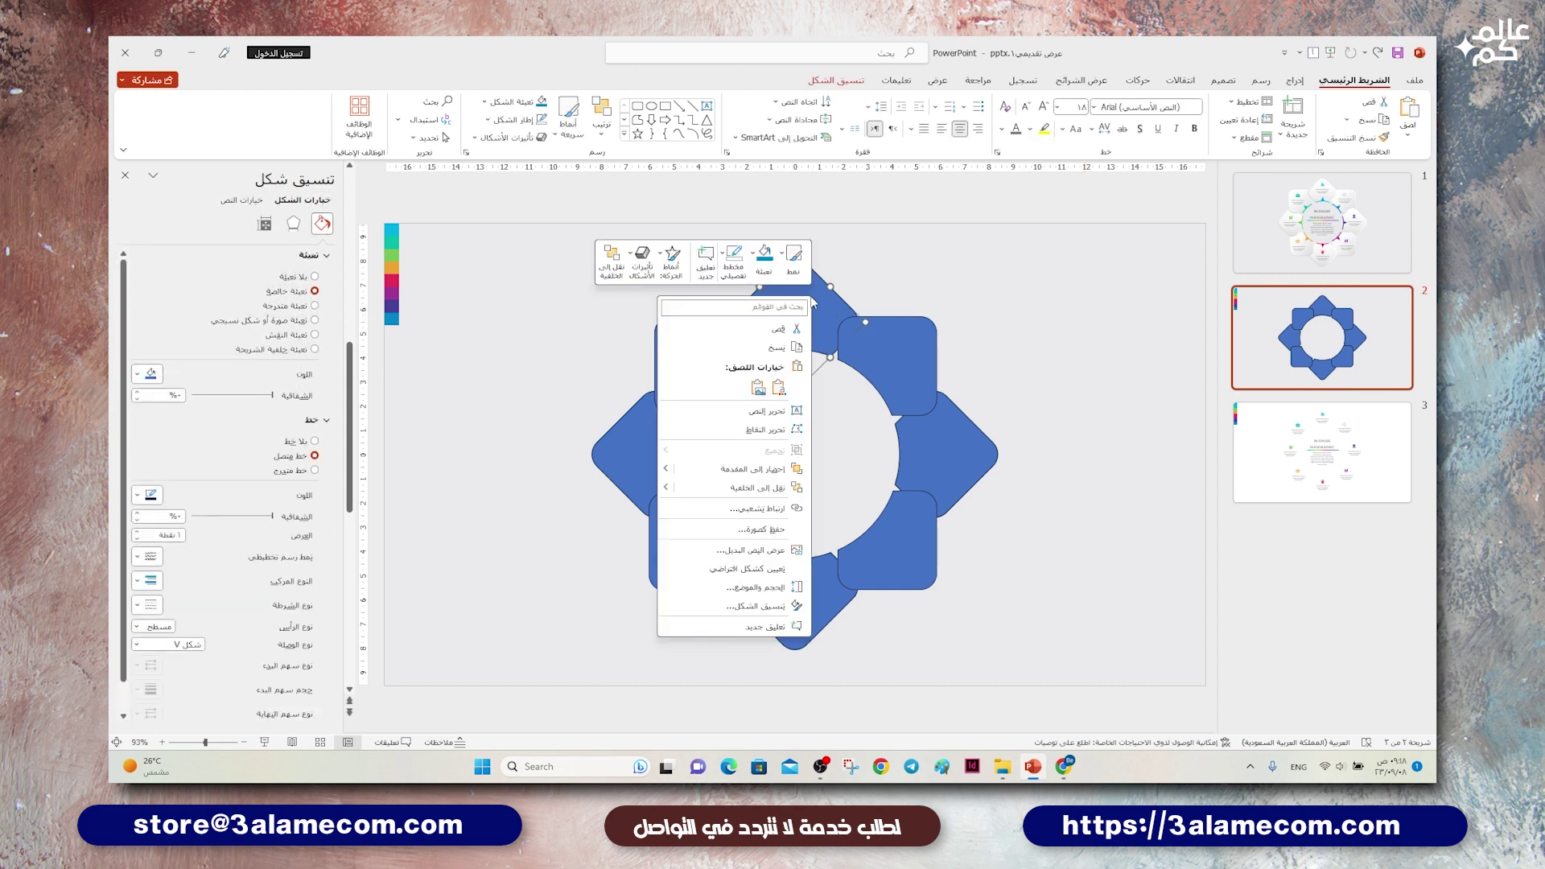
{"action": "left_click", "coordinate": [766, 474]}
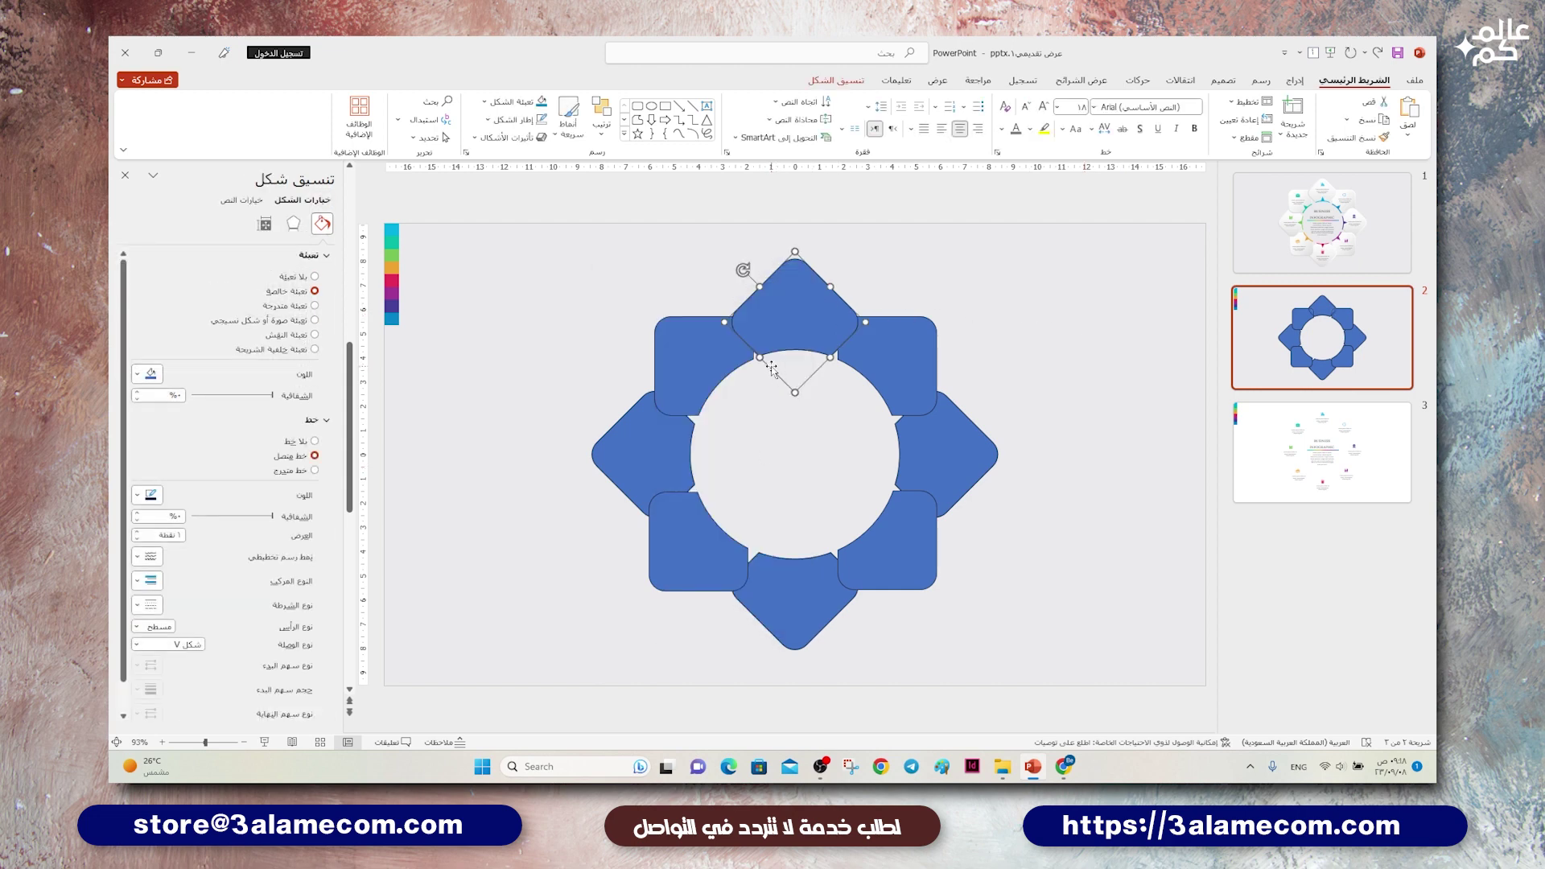
{"action": "left_click", "coordinate": [682, 359], "text": "shift"}
{"action": "right_click", "coordinate": [682, 360]}
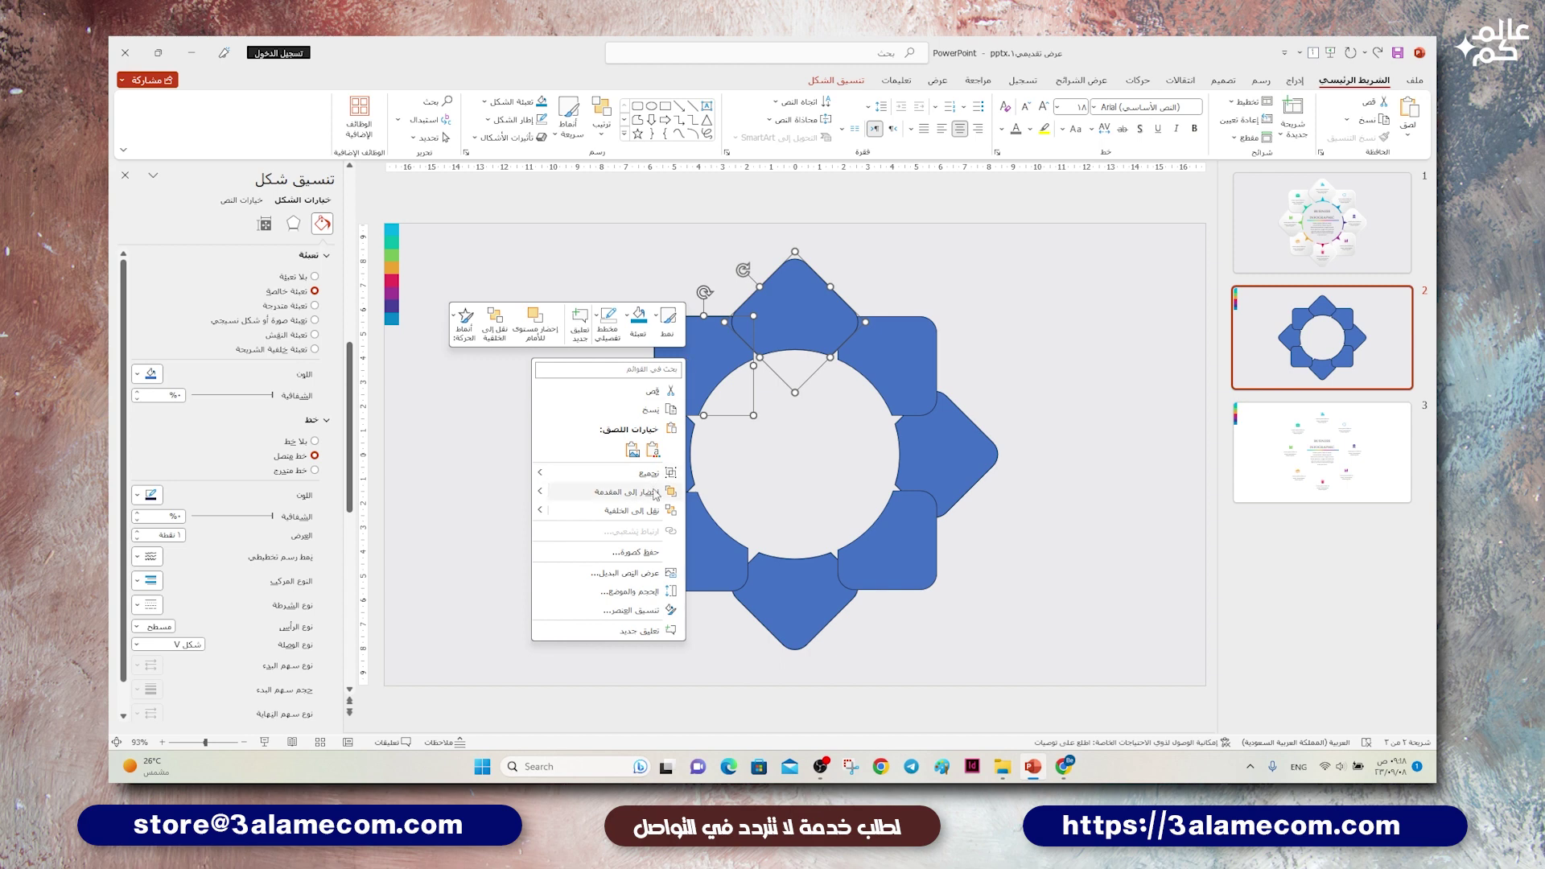
{"action": "key", "text": "Escape"}
{"action": "left_click", "coordinate": [655, 434], "text": "shift"}
{"action": "right_click", "coordinate": [655, 434]}
{"action": "key", "text": "Escape"}
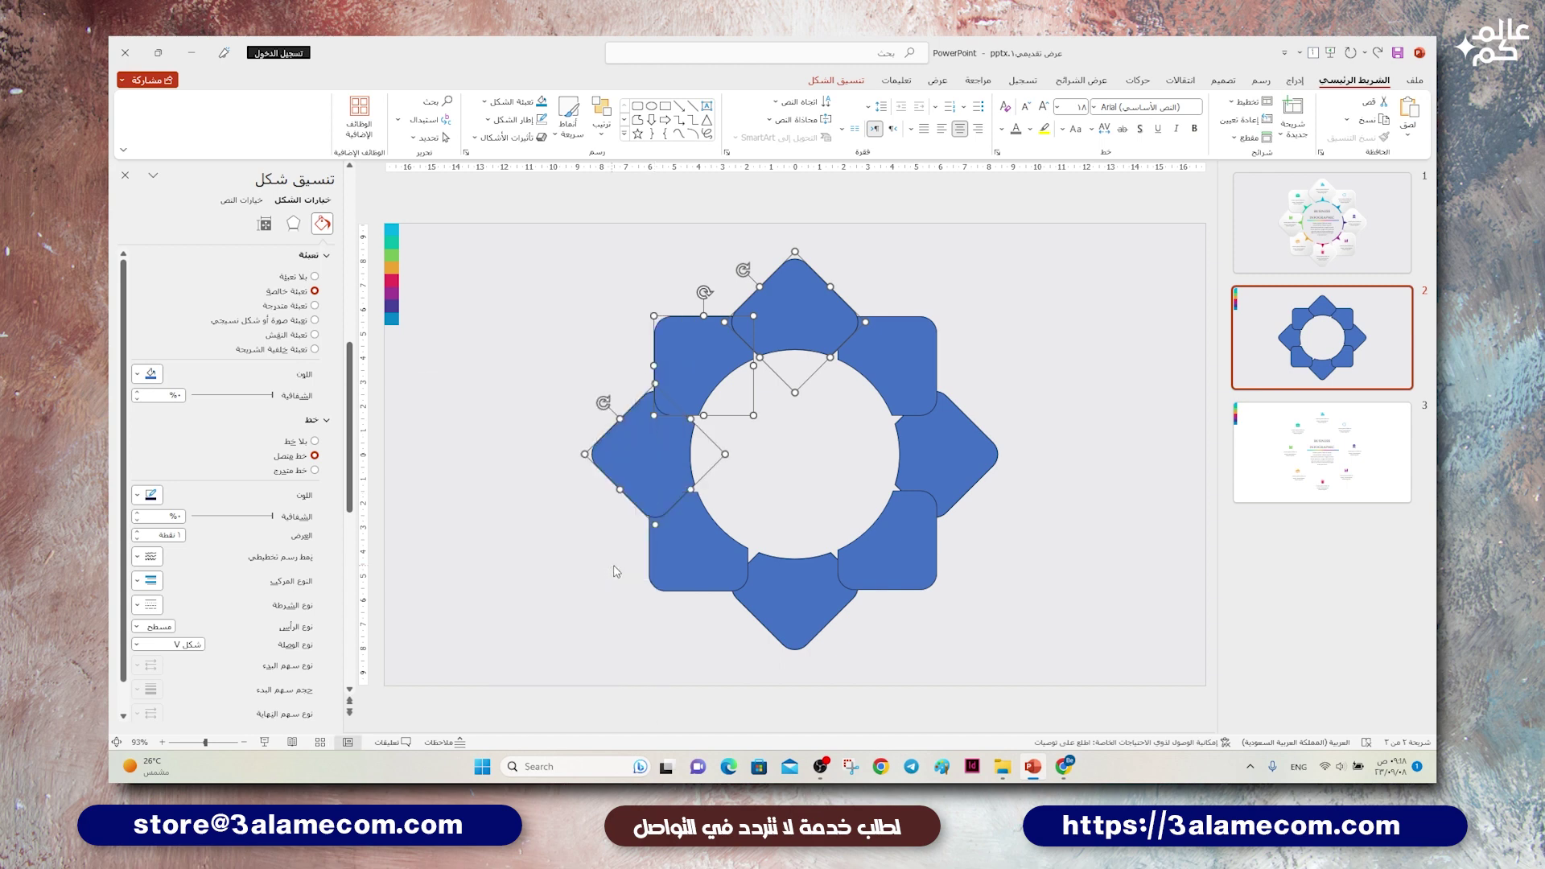
Step: Add the bottom-left, bottom, bottom-right and right shapes in turn around the ring
{"action": "left_click", "coordinate": [699, 563], "text": "shift"}
{"action": "right_click", "coordinate": [699, 563]}
{"action": "key", "text": "Escape"}
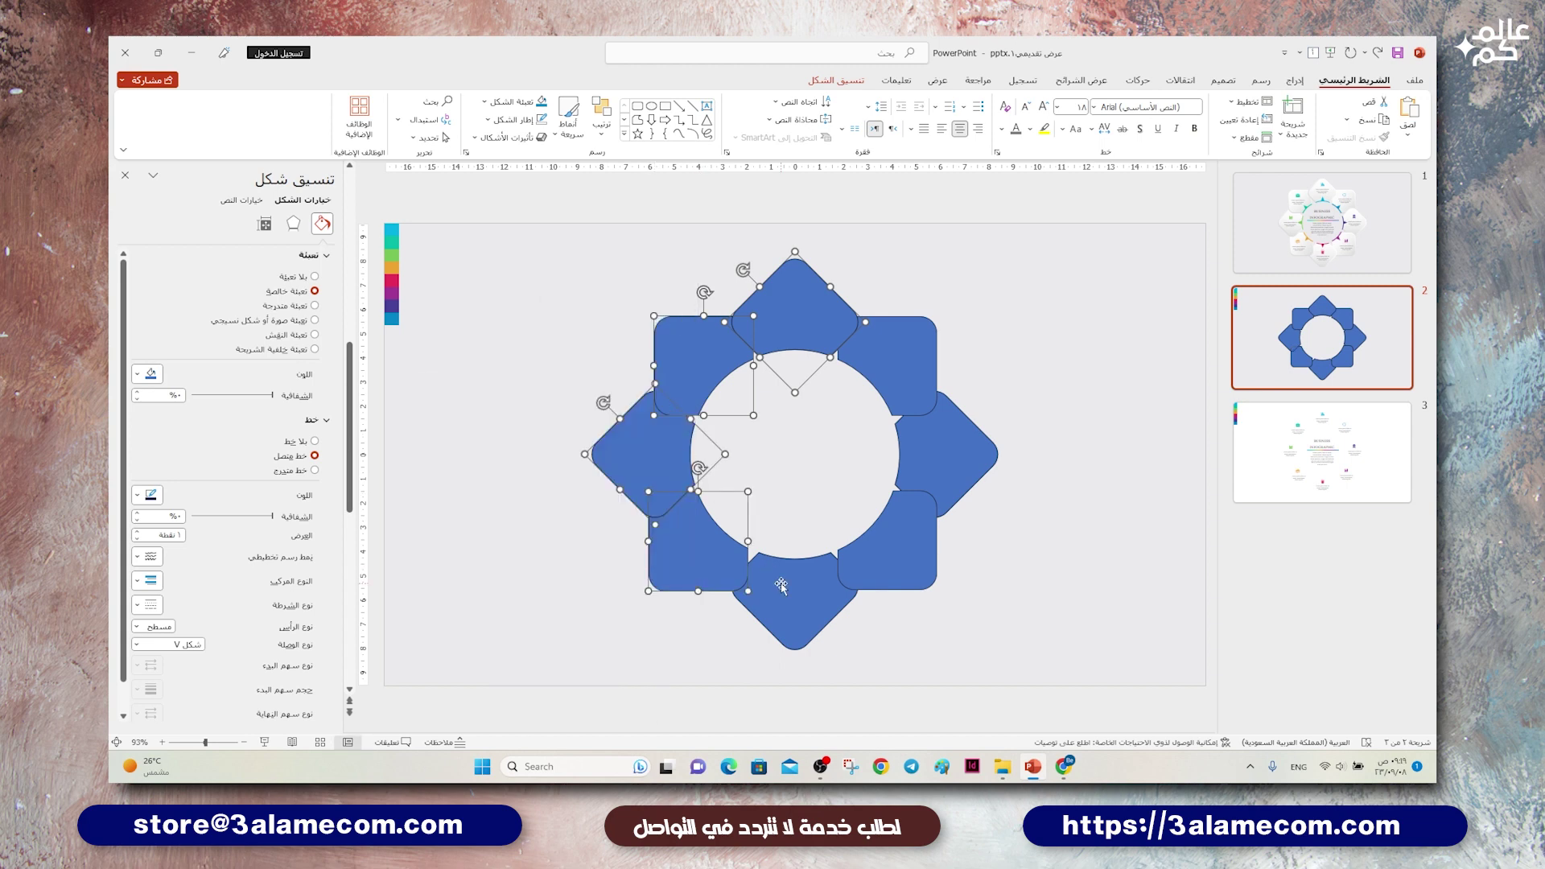
{"action": "left_click", "coordinate": [780, 586], "text": "shift"}
{"action": "right_click", "coordinate": [780, 587]}
{"action": "key", "text": "Escape"}
{"action": "left_click", "coordinate": [895, 575], "text": "shift"}
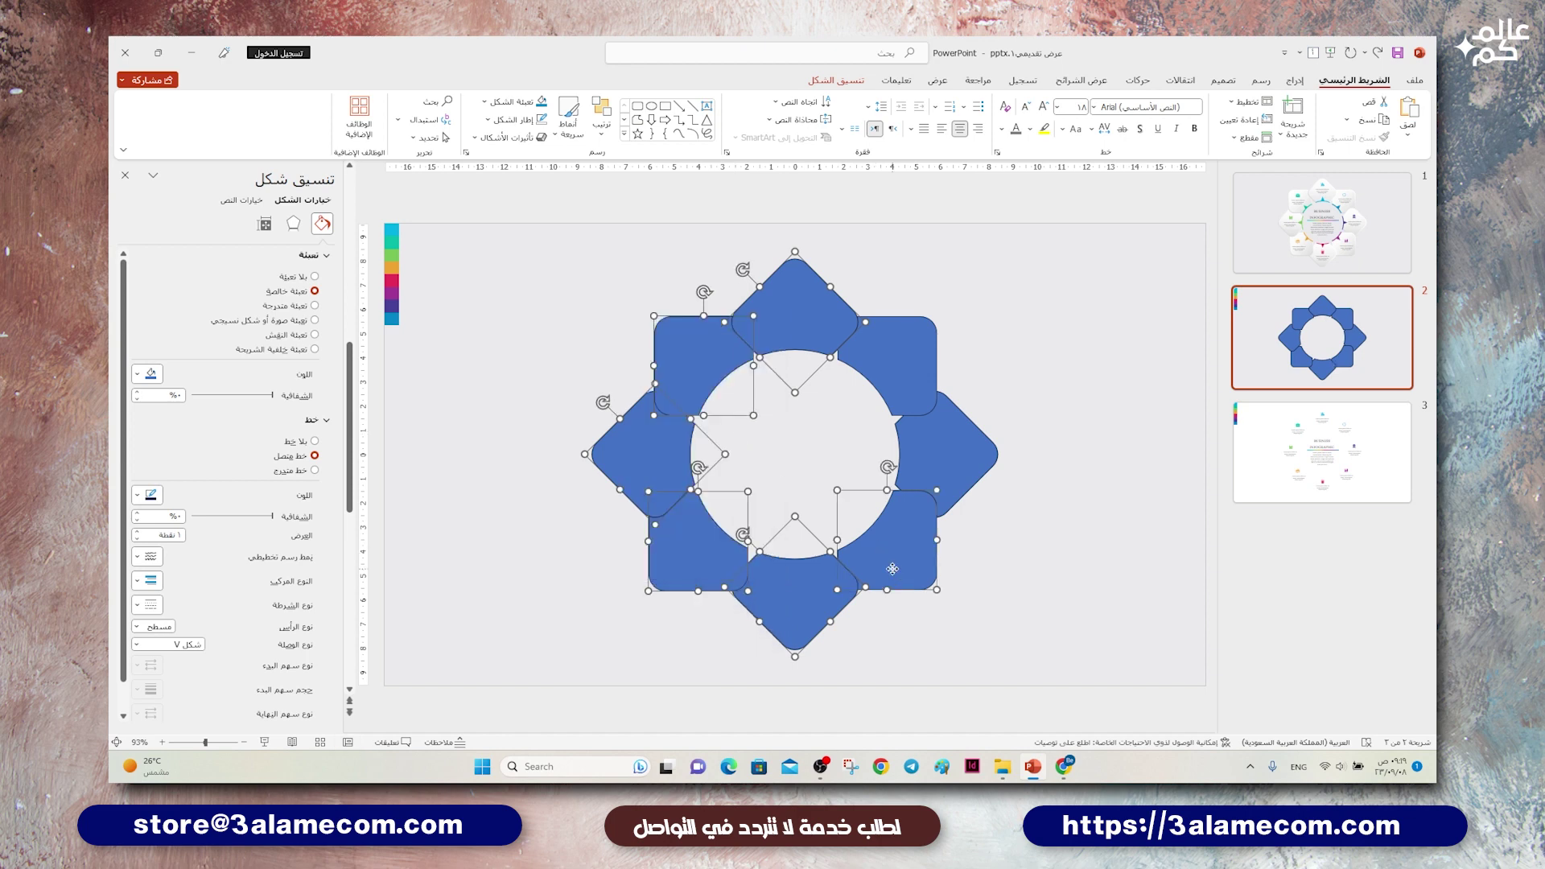
{"action": "right_click", "coordinate": [895, 574]}
{"action": "key", "text": "Escape"}
{"action": "left_click", "coordinate": [947, 470], "text": "shift"}
{"action": "right_click", "coordinate": [947, 470]}
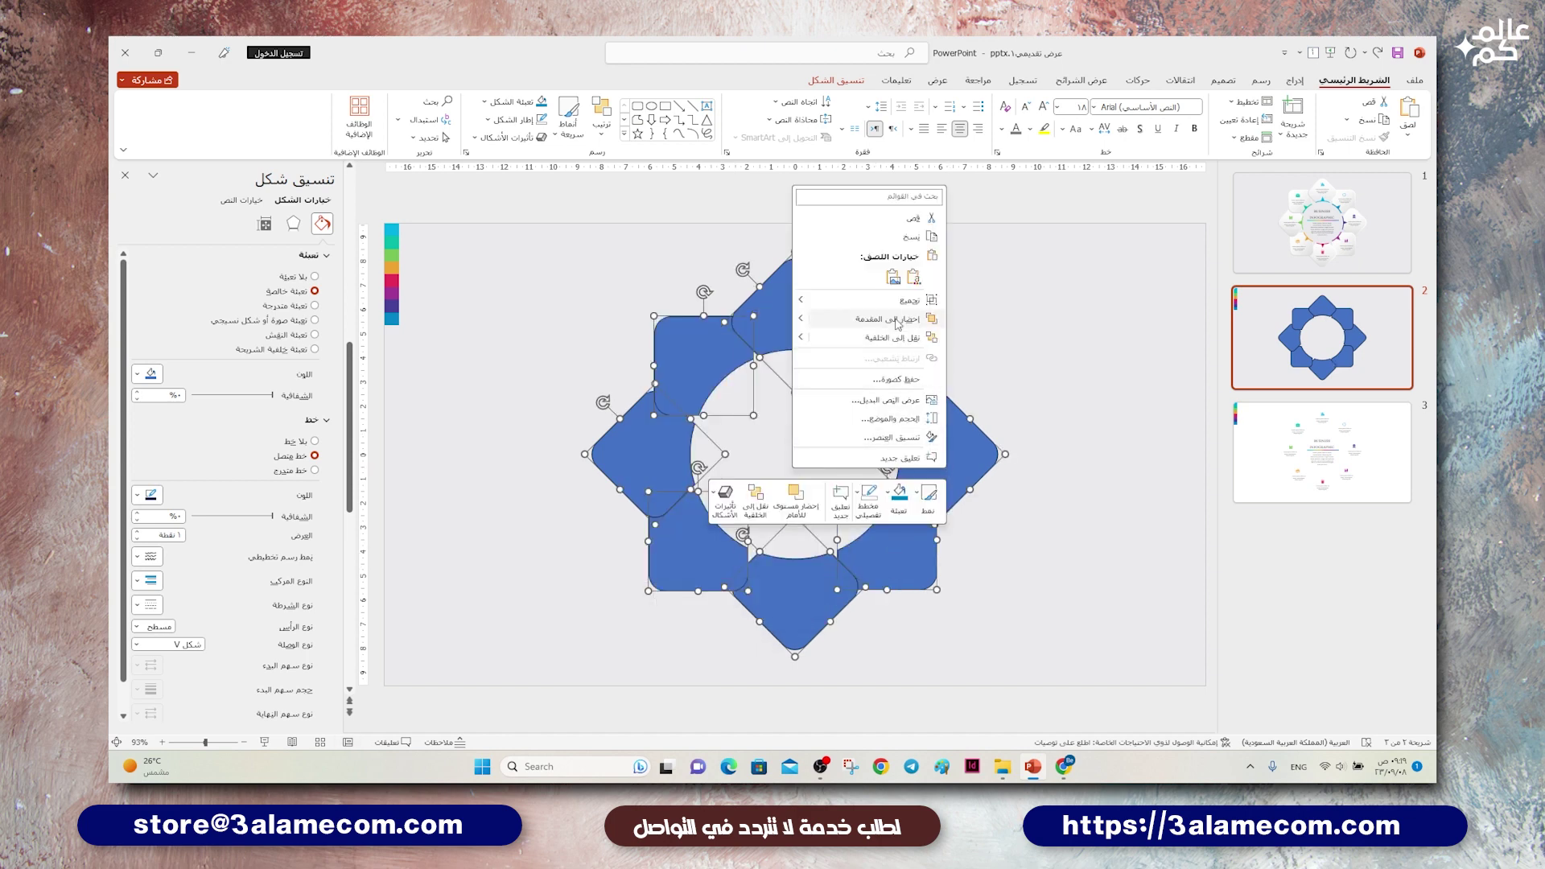
{"action": "key", "text": "Escape"}
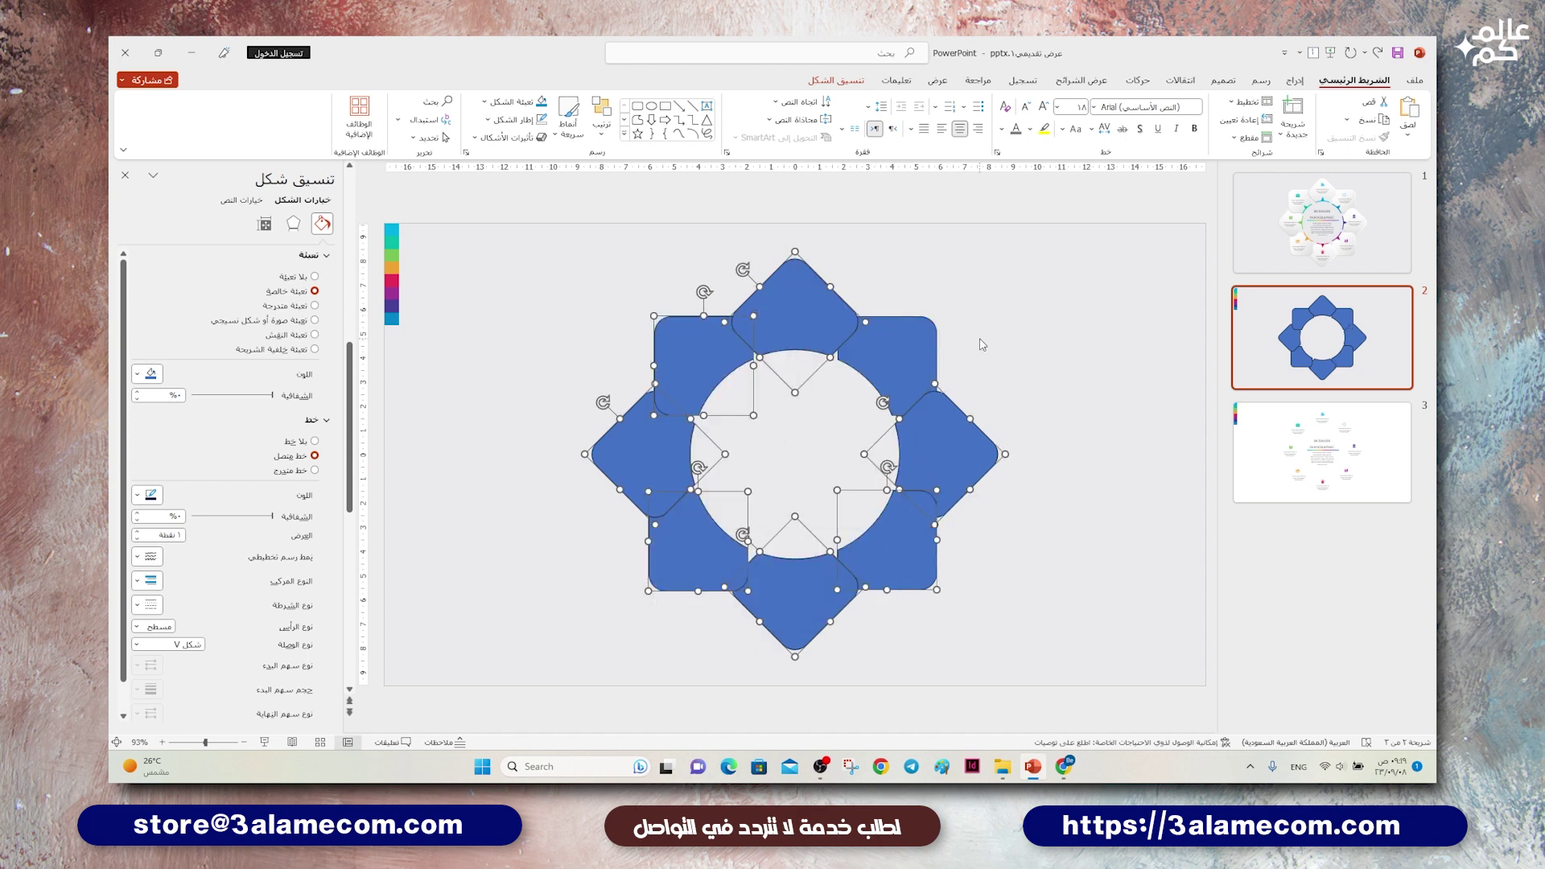
Step: Deselect everything, then start reselecting the ring shapes from the top
{"action": "left_click", "coordinate": [982, 346]}
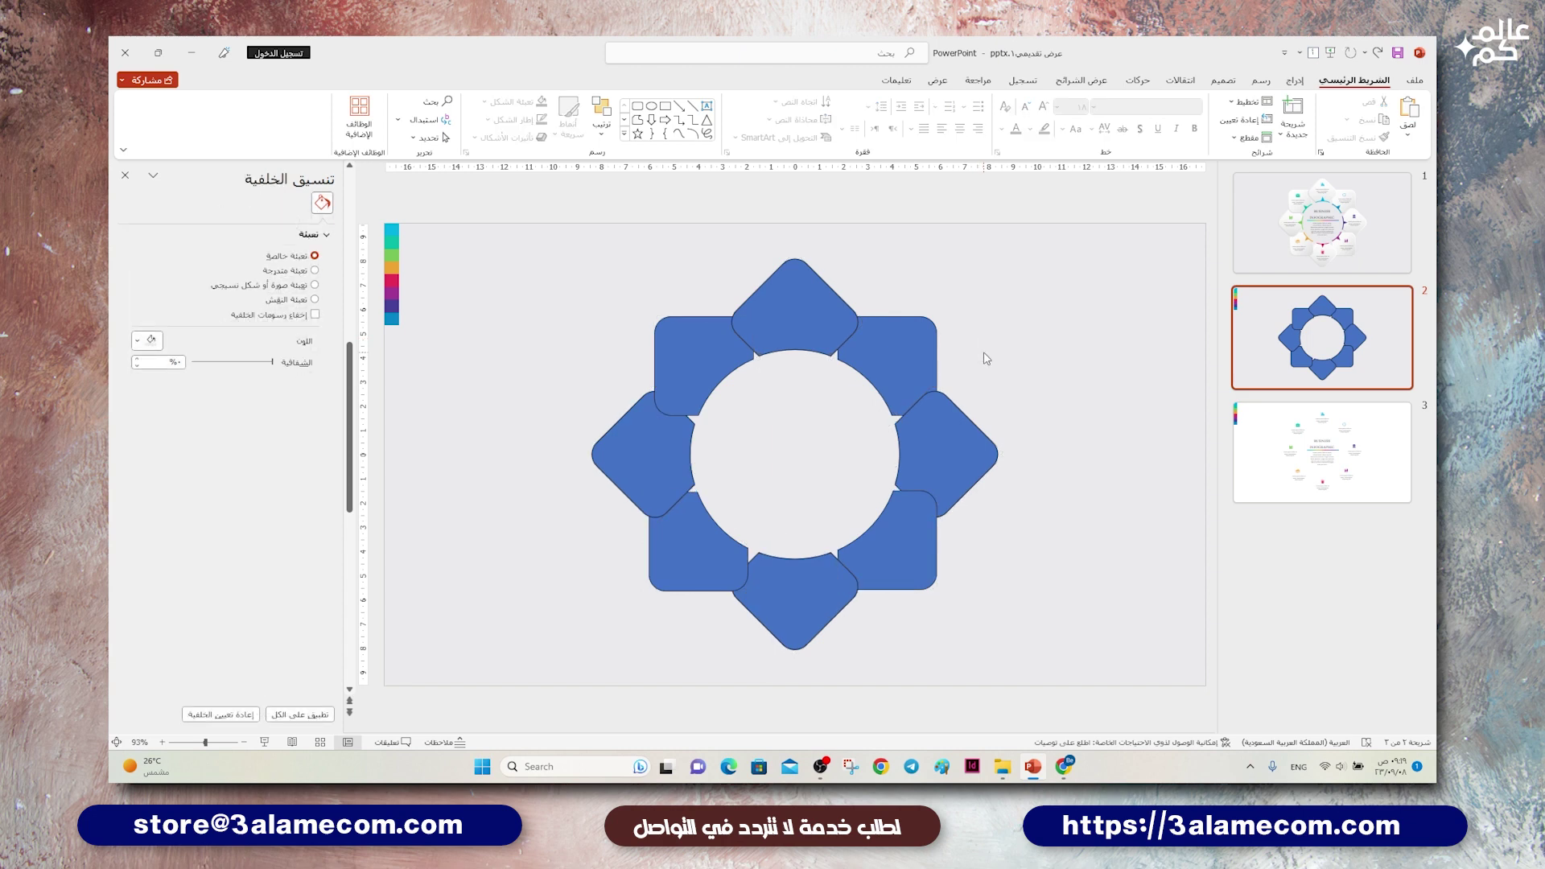
{"action": "left_click", "coordinate": [820, 321]}
{"action": "left_click", "coordinate": [700, 362], "text": "shift"}
Step: Select all eight ring shapes and give them a gradient fill
{"action": "left_click", "coordinate": [631, 455], "text": "shift"}
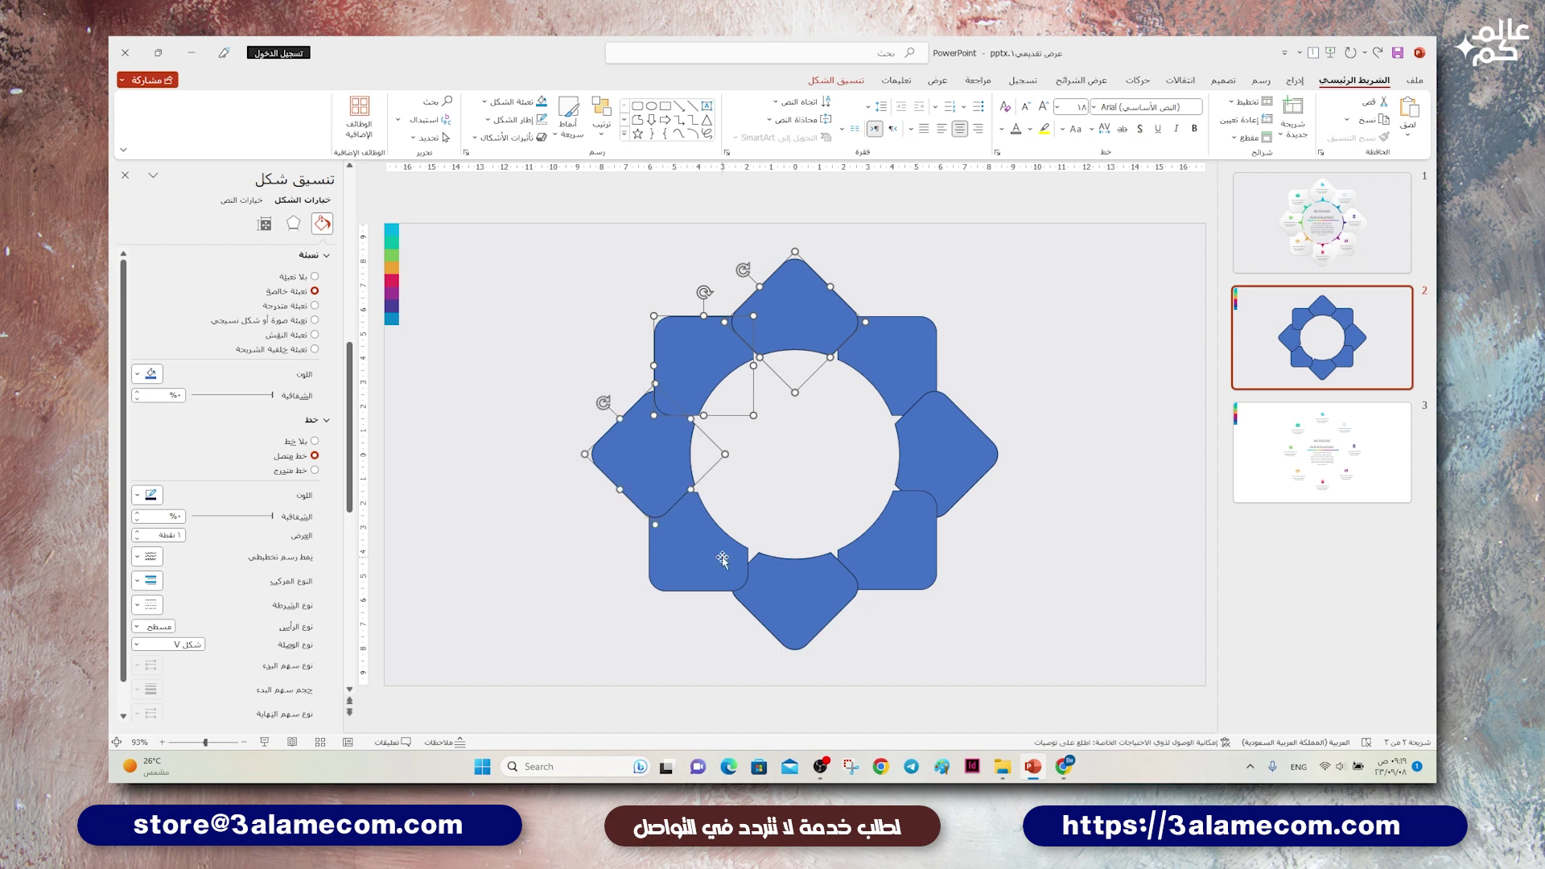
{"action": "left_click", "coordinate": [696, 547], "text": "shift"}
{"action": "left_click", "coordinate": [793, 612], "text": "shift"}
{"action": "left_click", "coordinate": [886, 547], "text": "shift"}
{"action": "left_click", "coordinate": [939, 486], "text": "shift"}
{"action": "left_click", "coordinate": [919, 358], "text": "shift"}
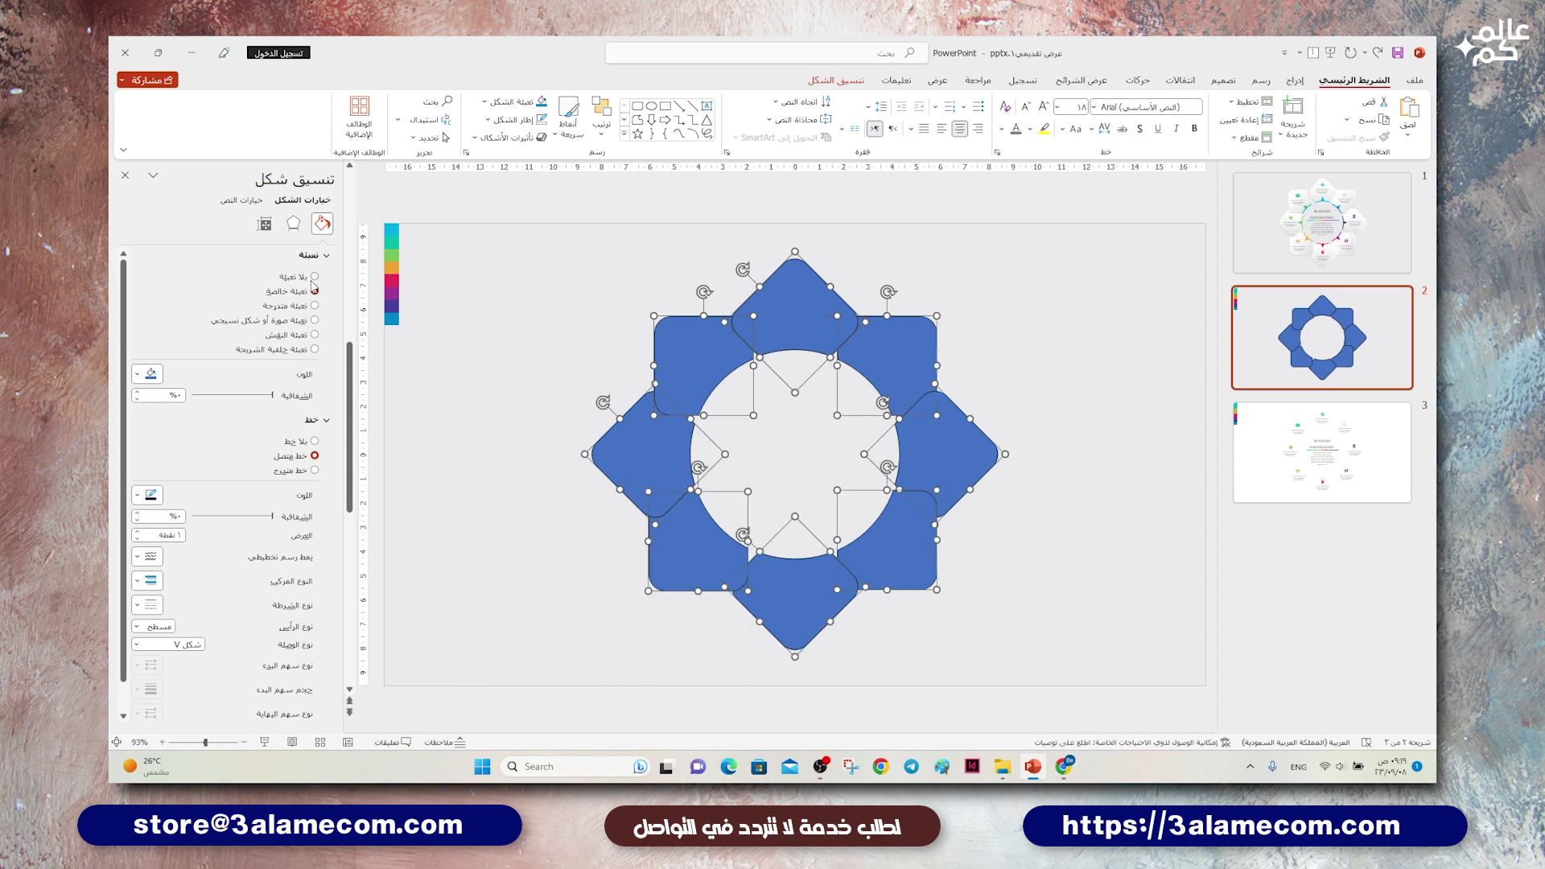
{"action": "left_click", "coordinate": [314, 306]}
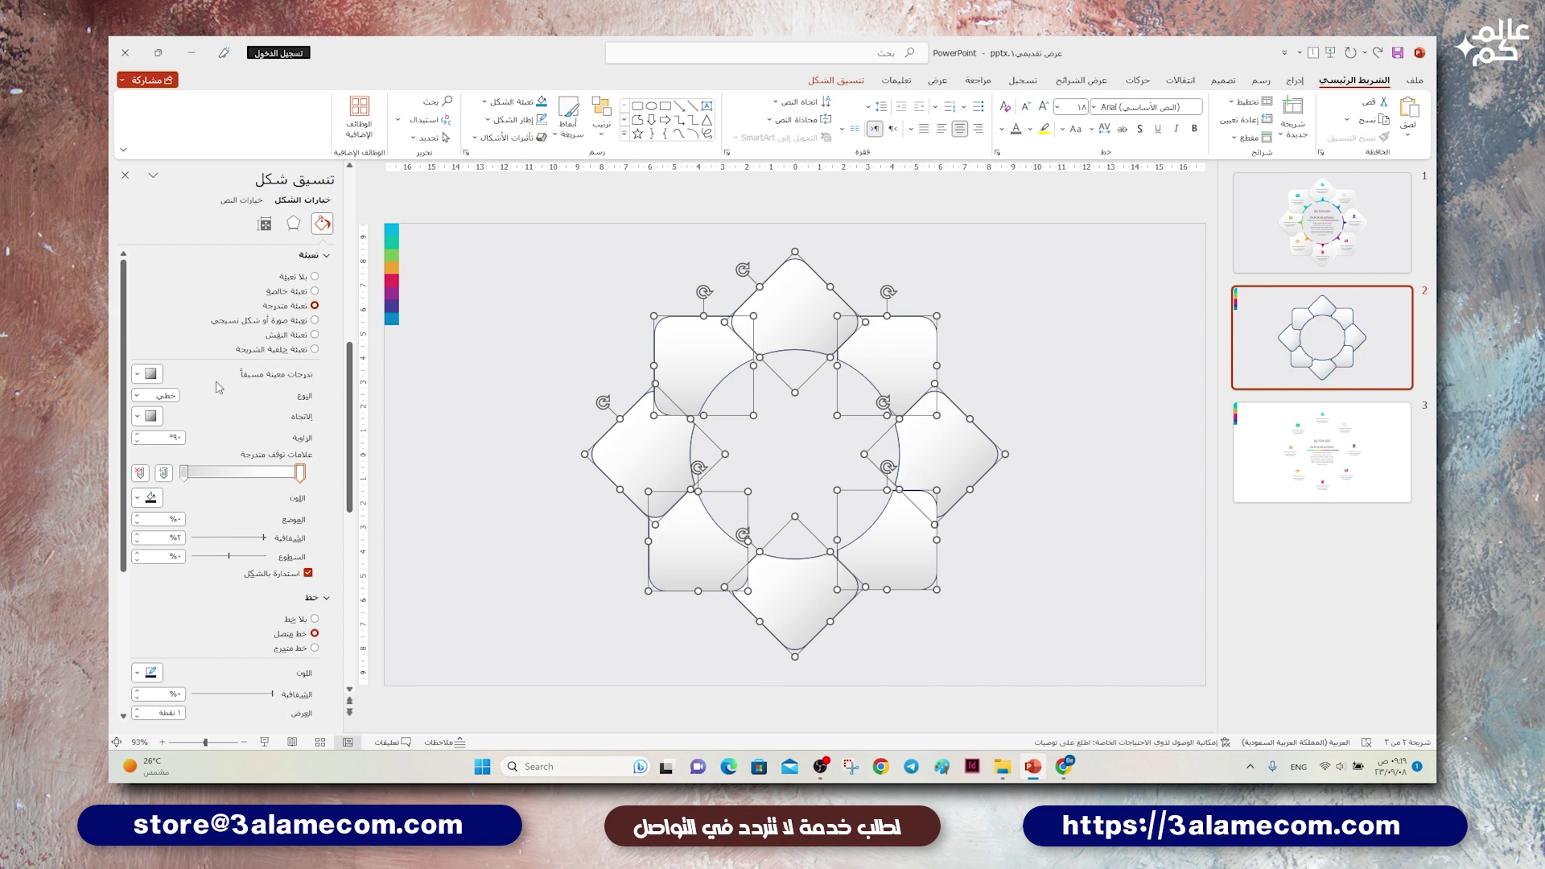
Step: Recolour the fill's gradient stops and set the gradient direction to 45°
{"action": "left_click", "coordinate": [184, 473]}
{"action": "left_click", "coordinate": [150, 497]}
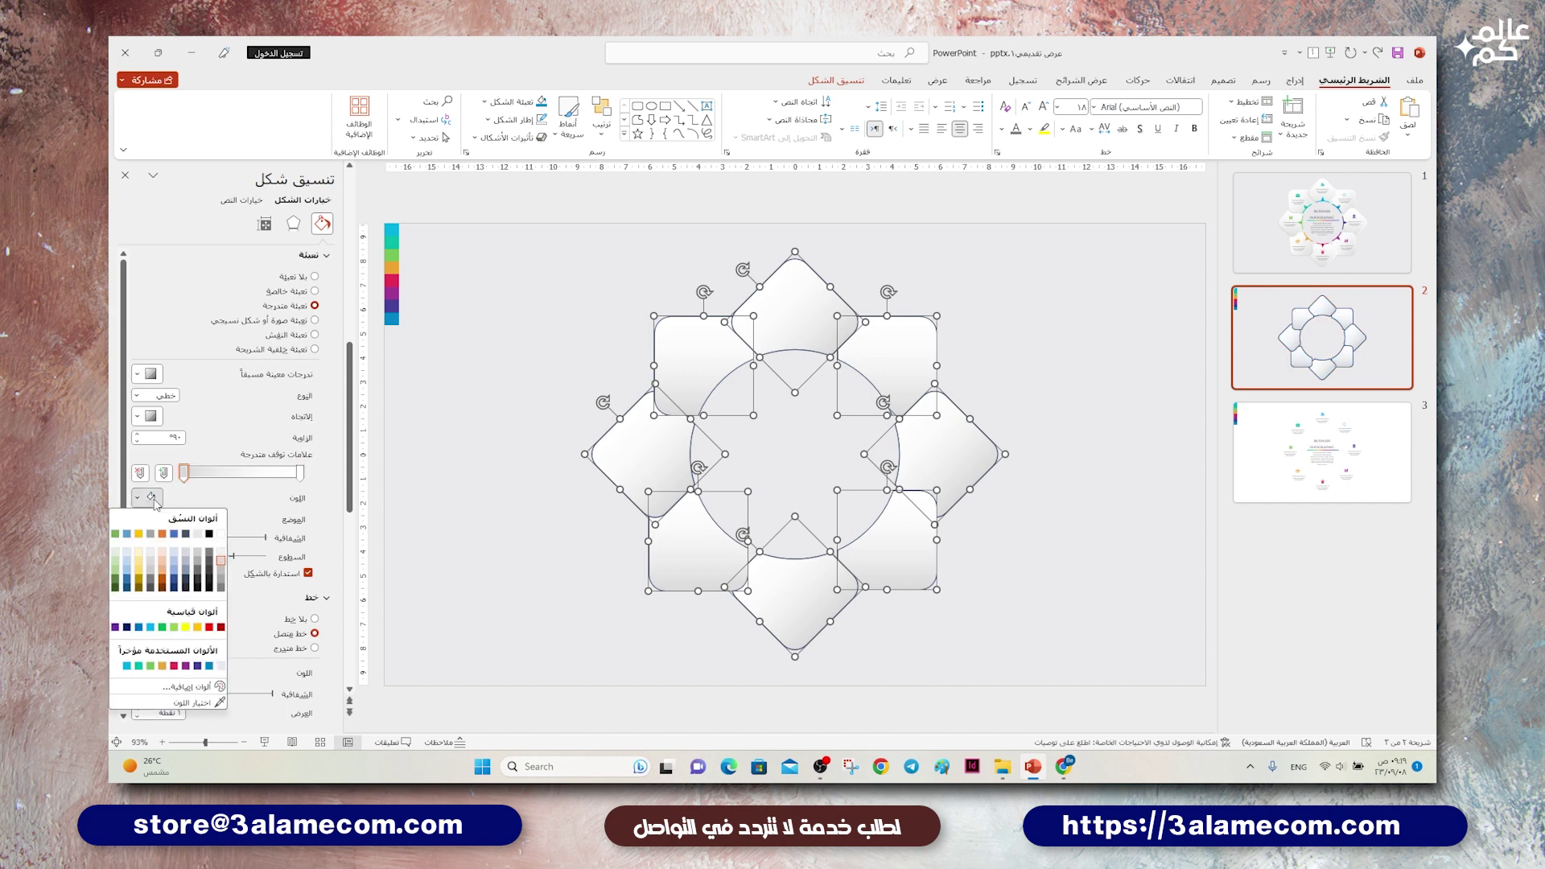
{"action": "left_click", "coordinate": [224, 567]}
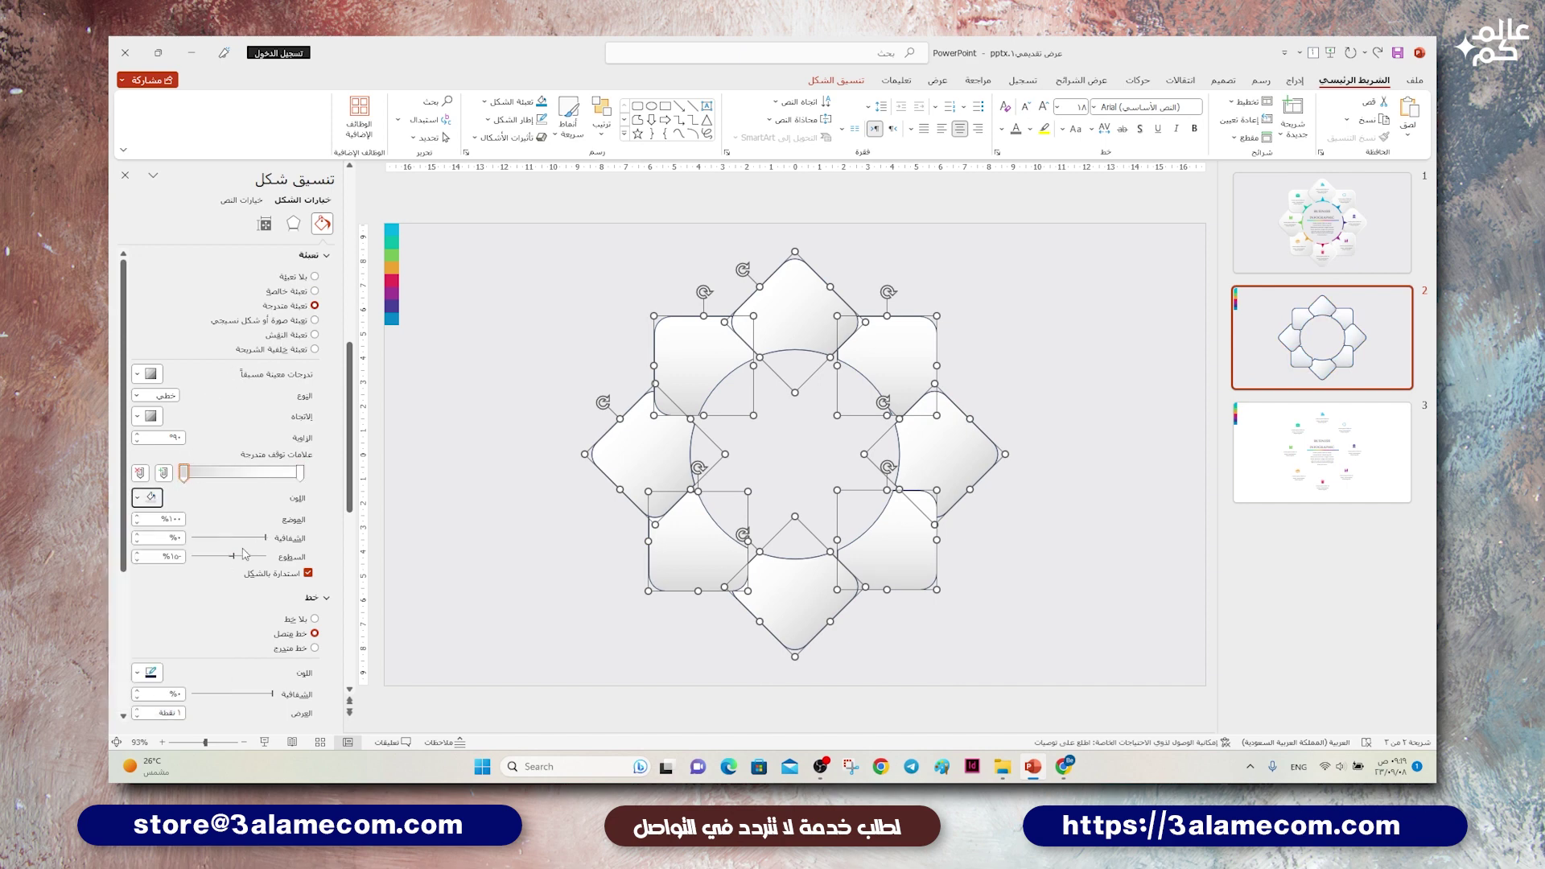
{"action": "left_click", "coordinate": [300, 474]}
{"action": "left_click", "coordinate": [151, 497]}
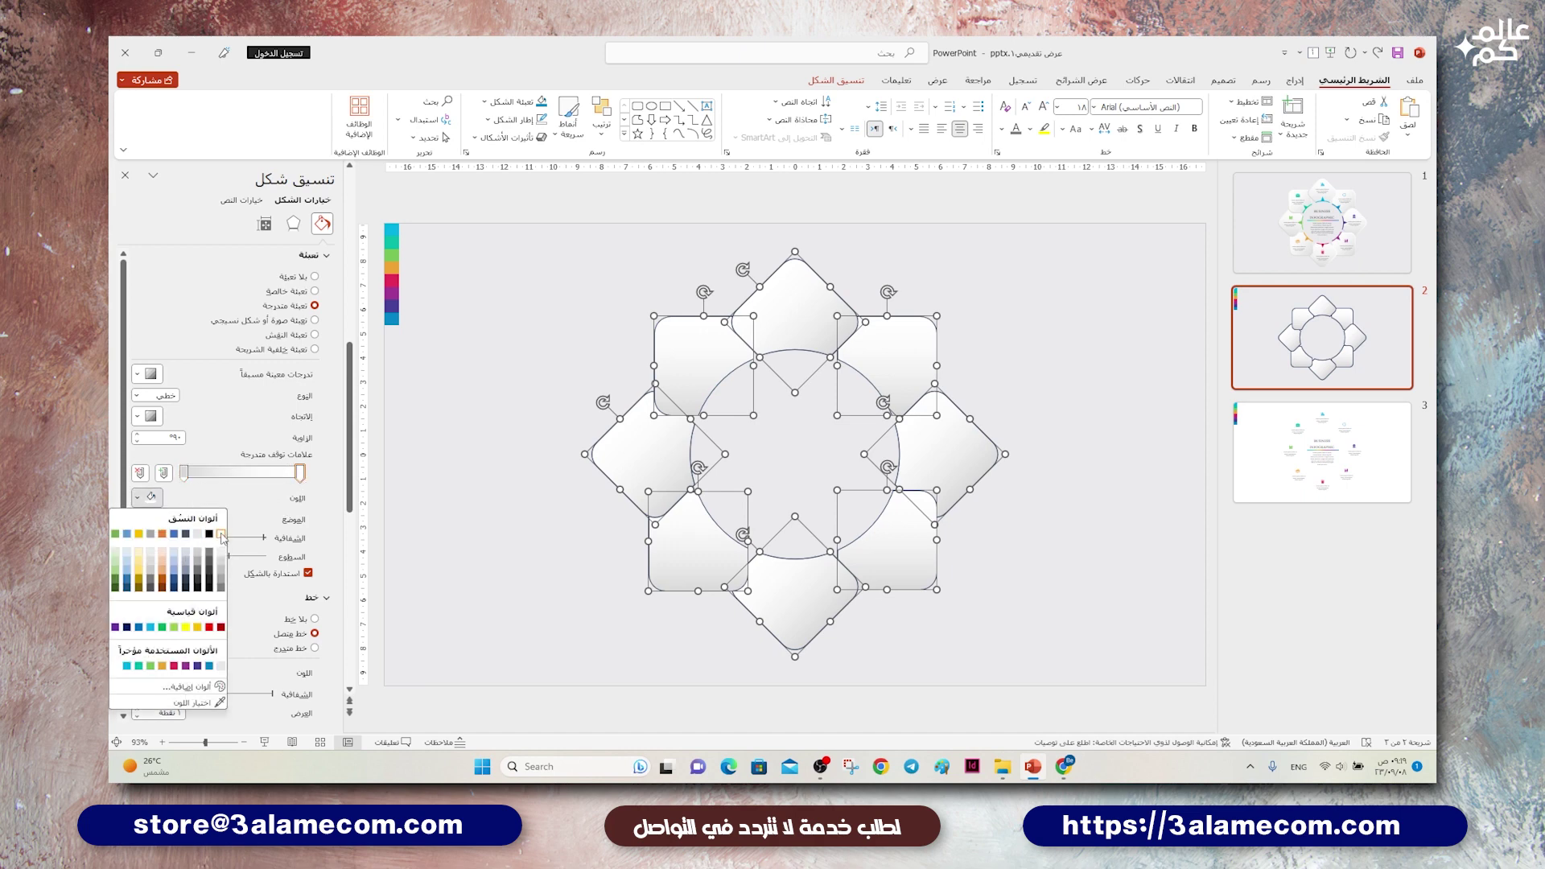
{"action": "left_click", "coordinate": [222, 534]}
{"action": "left_click", "coordinate": [155, 423]}
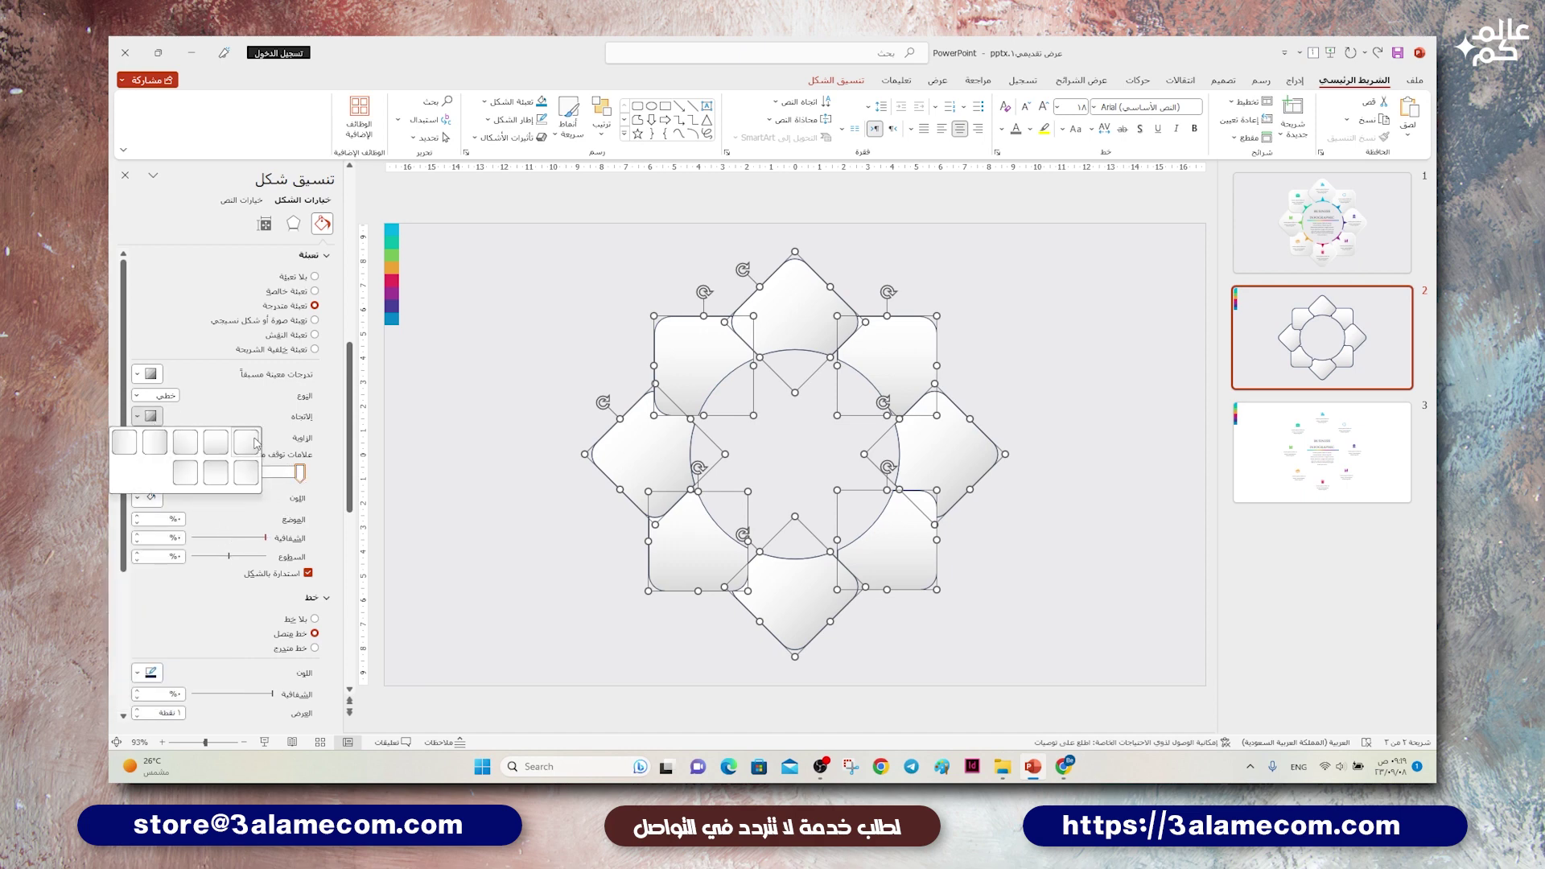
{"action": "left_click", "coordinate": [256, 442]}
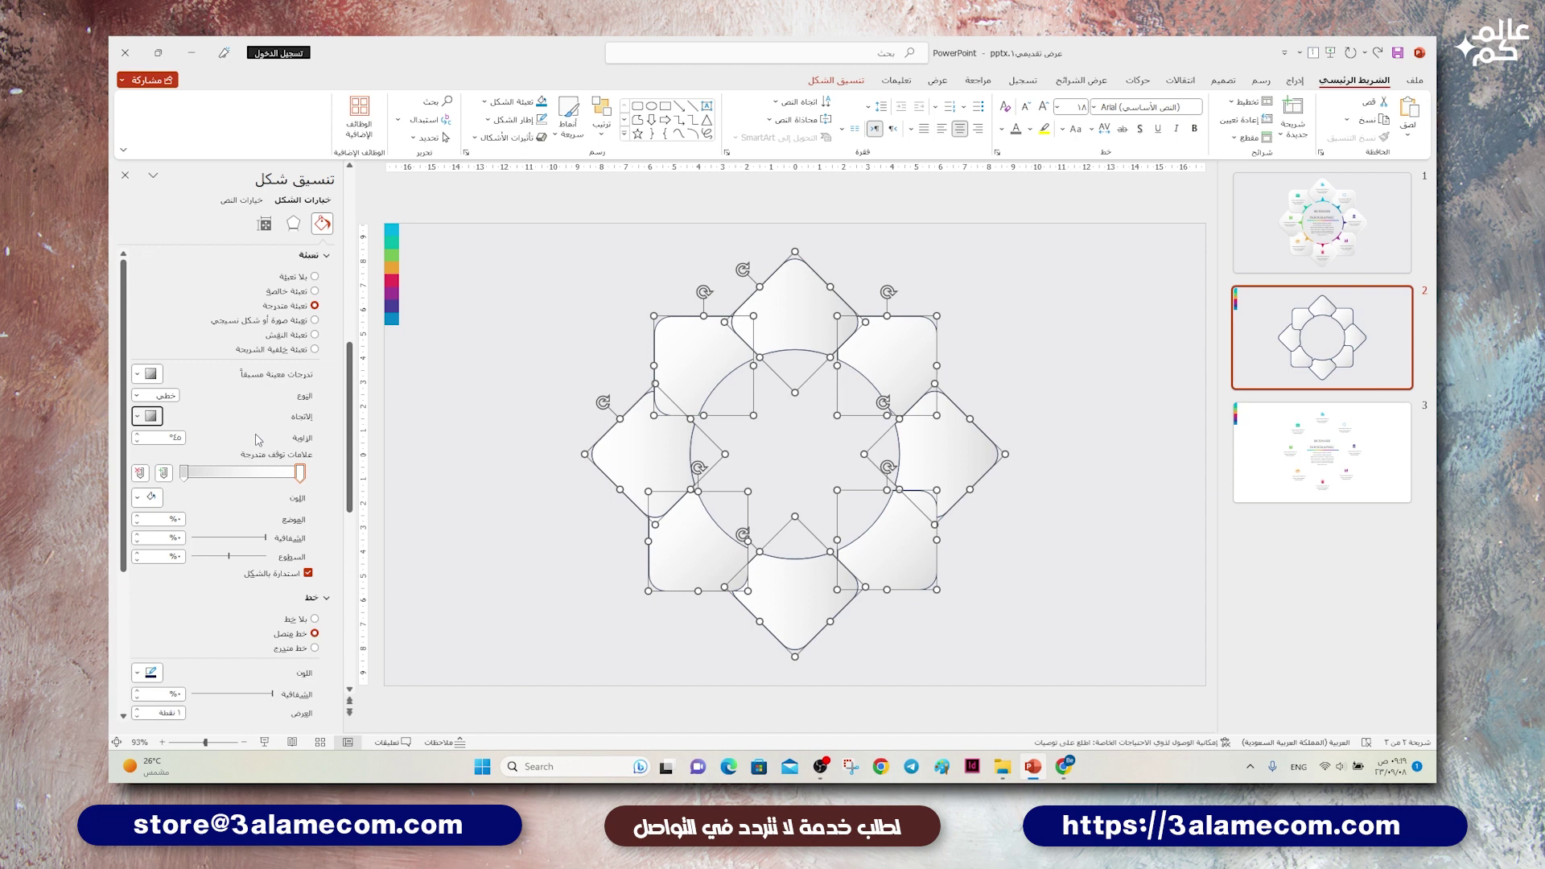
Step: Make the outline a gradient line with one stop removed and light-grey stops
{"action": "scroll", "coordinate": [264, 566], "scroll_direction": "down", "scroll_amount": 3}
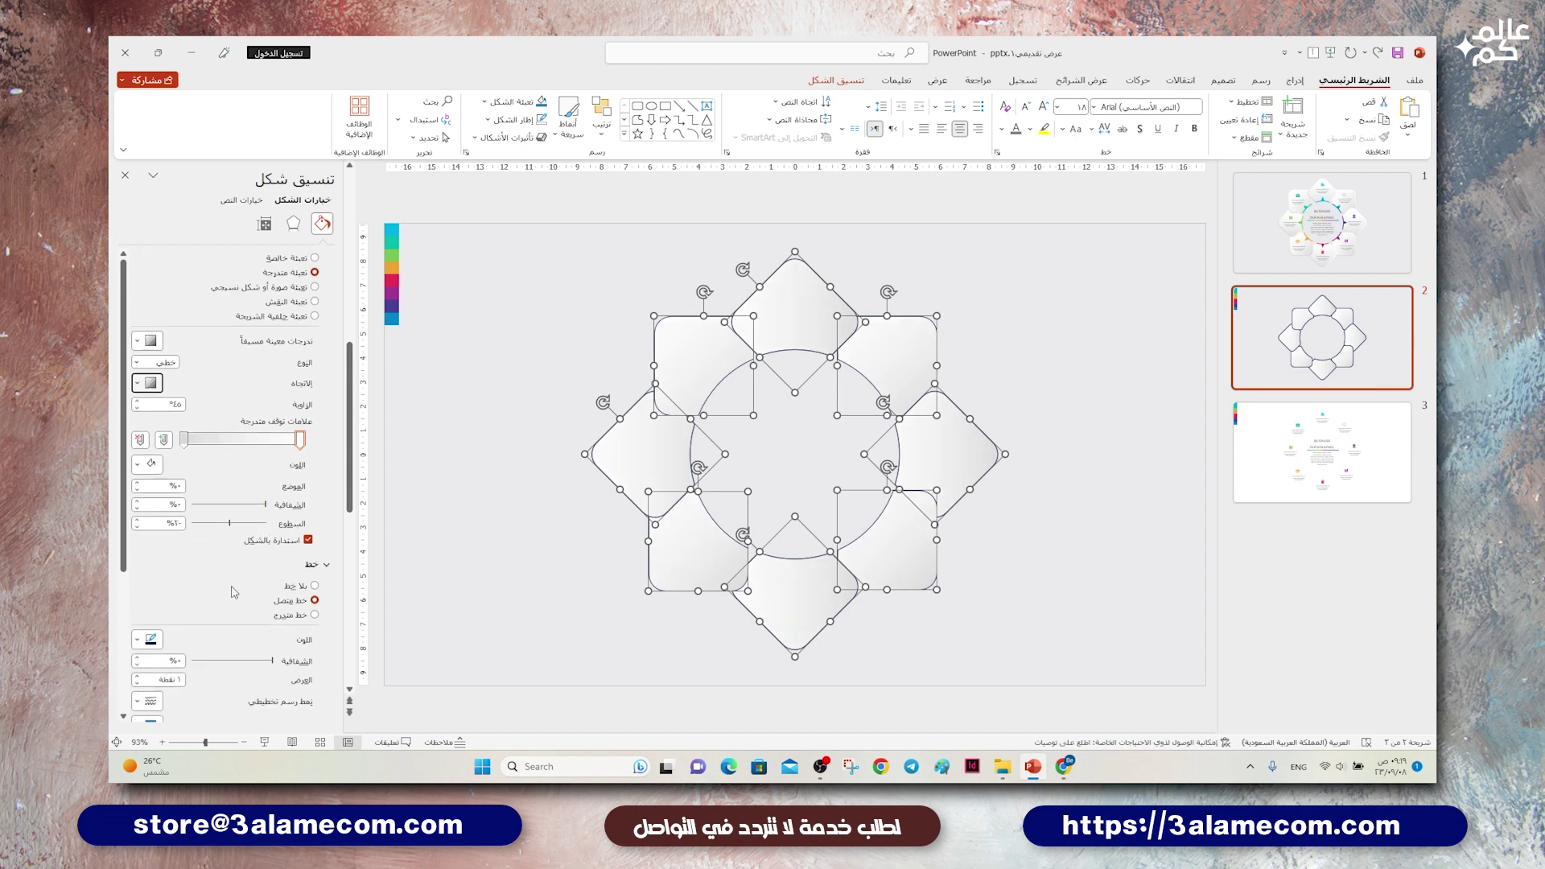
{"action": "left_click", "coordinate": [299, 553]}
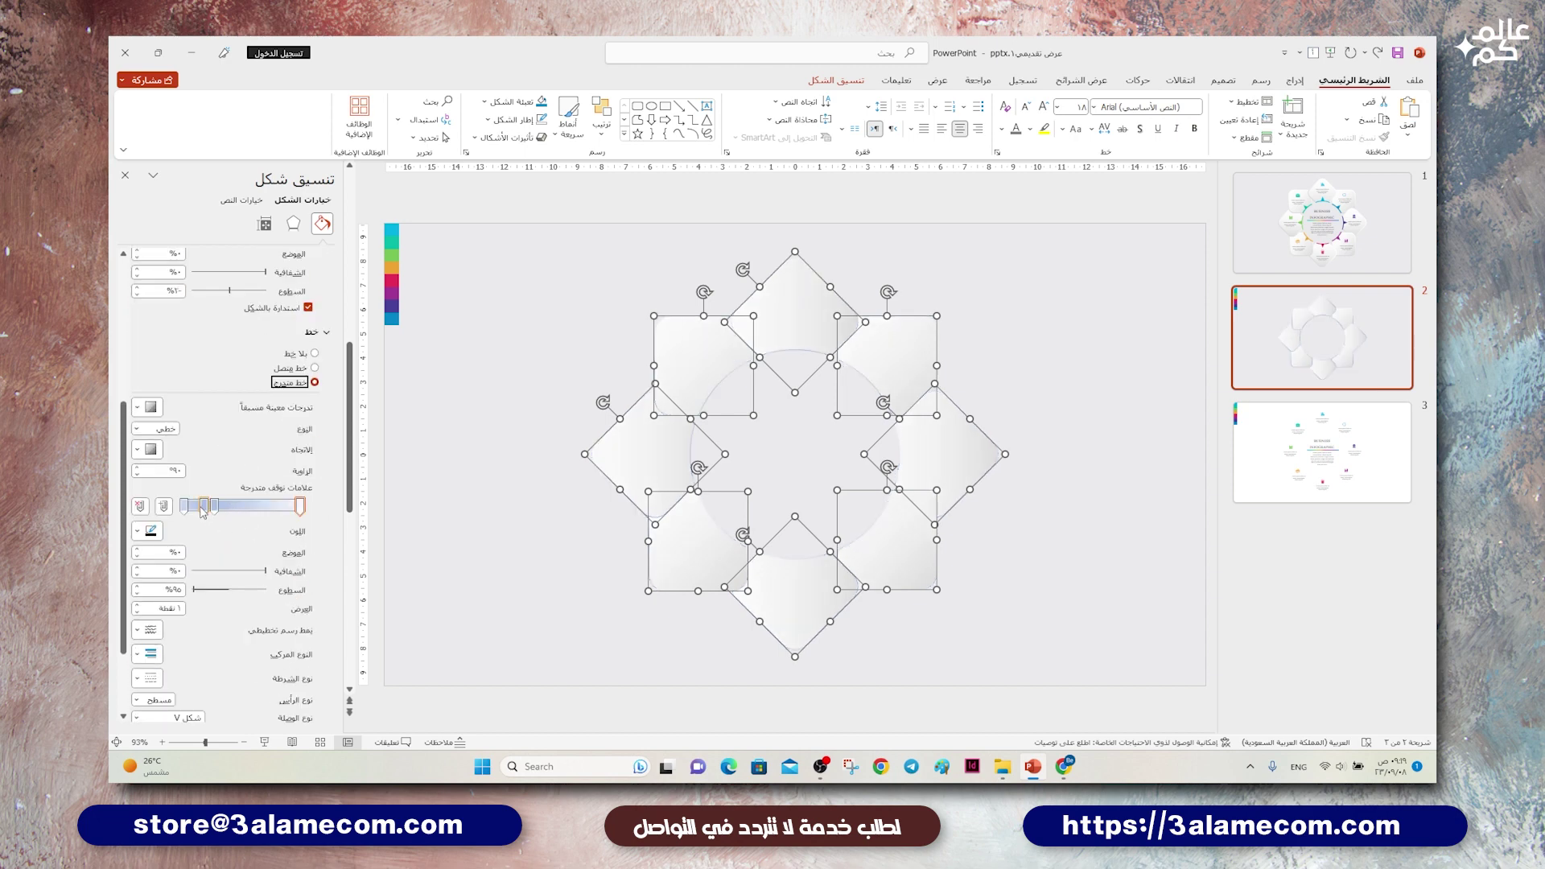
{"action": "left_click_drag", "start_coordinate": [202, 511], "coordinate": [216, 537]}
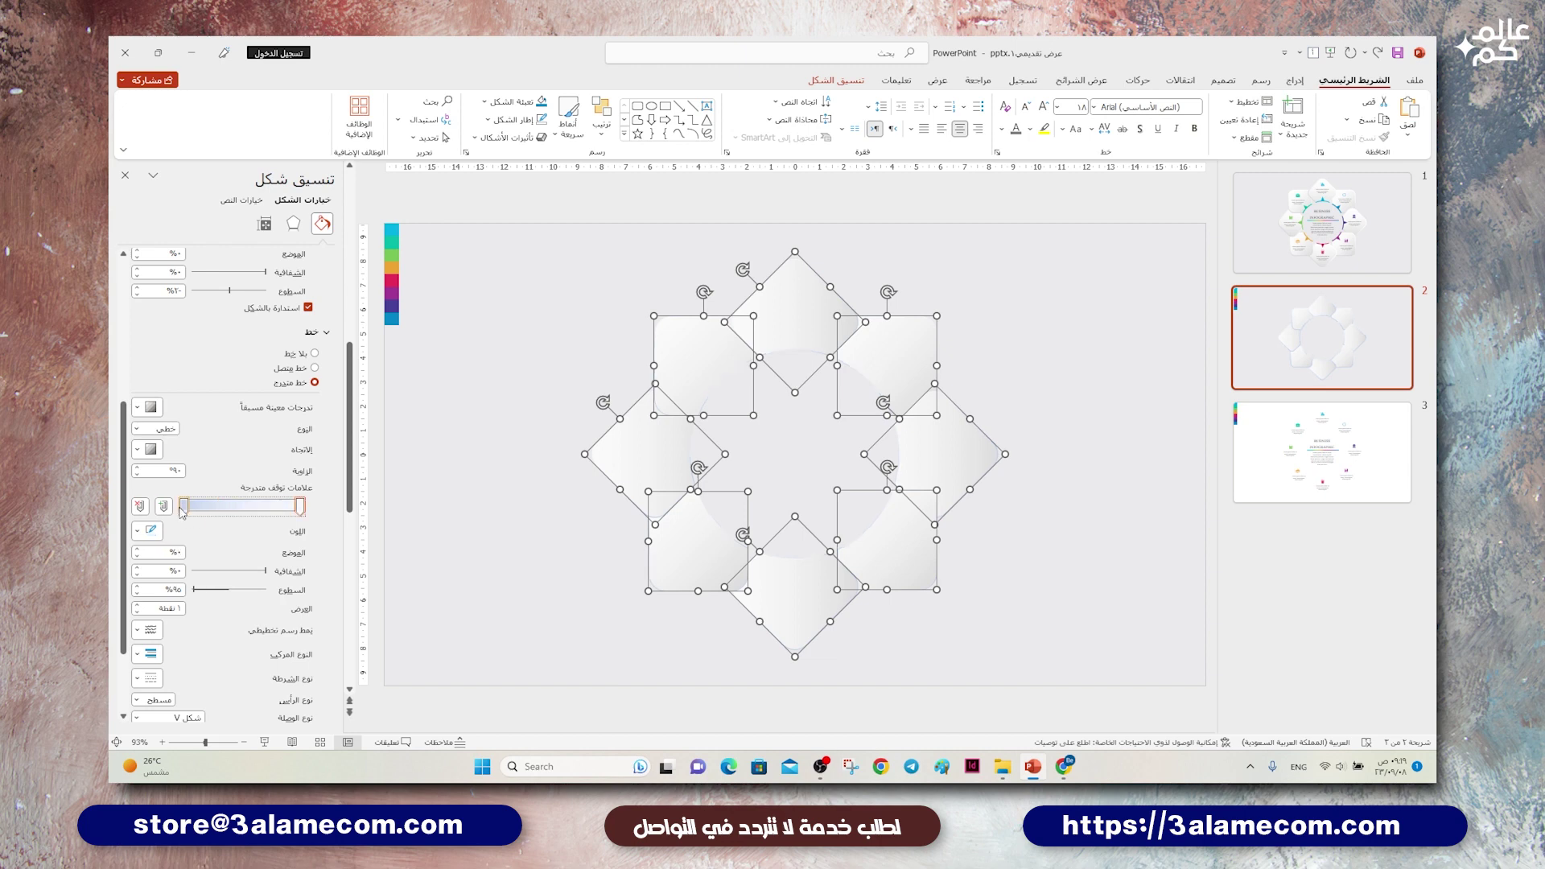
{"action": "left_click", "coordinate": [184, 507]}
{"action": "left_click", "coordinate": [138, 530]}
{"action": "left_click", "coordinate": [223, 596]}
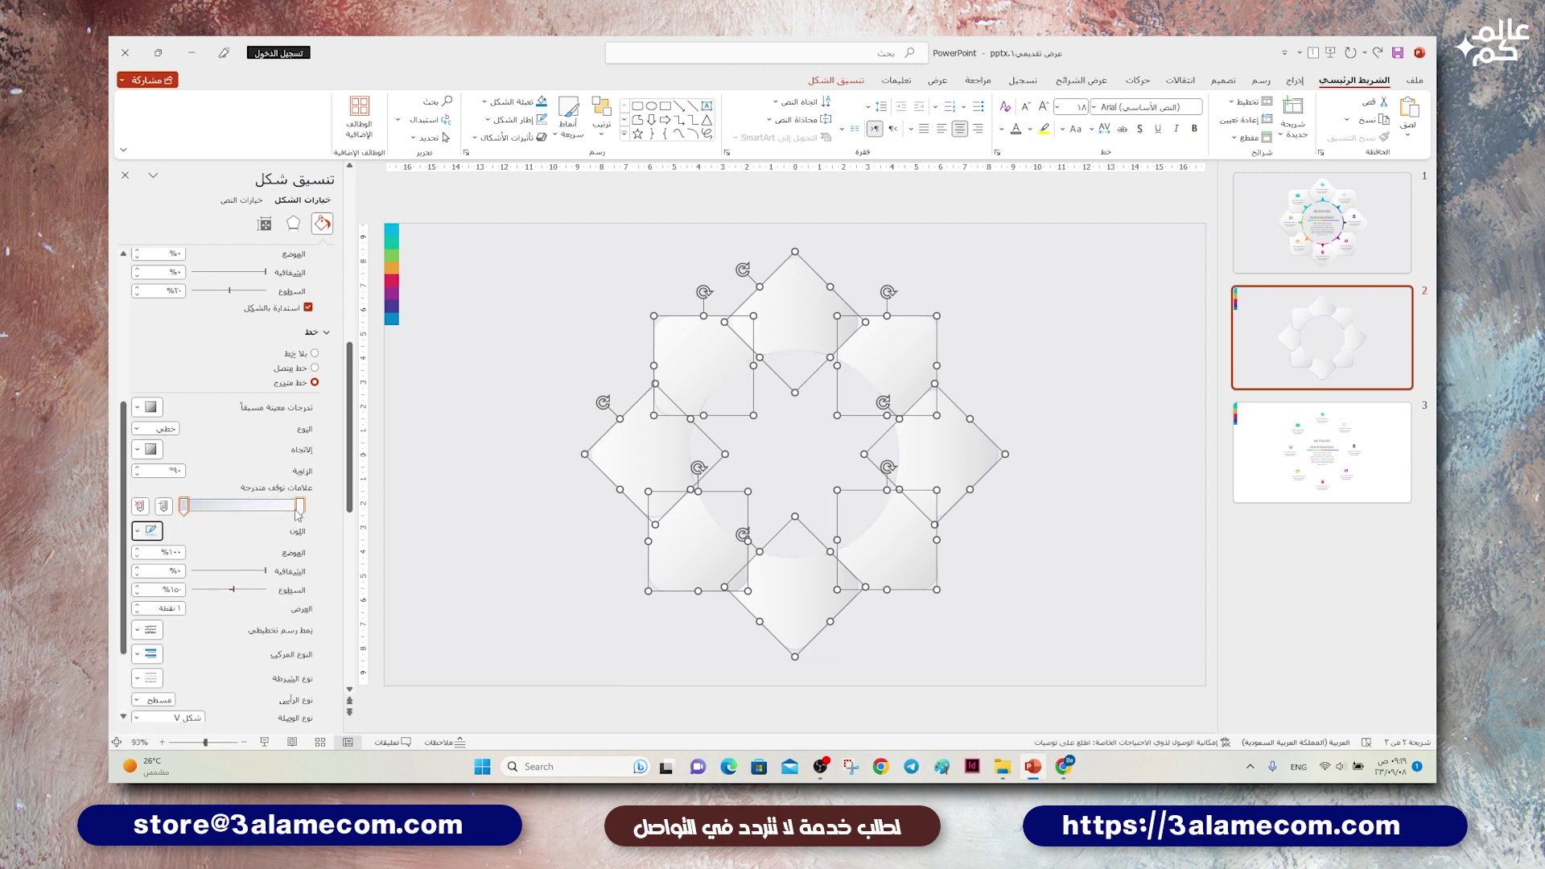
{"action": "left_click", "coordinate": [299, 506]}
{"action": "left_click", "coordinate": [138, 530]}
{"action": "left_click", "coordinate": [222, 567]}
Step: Raise the outline width to 1.75 pt and deselect the shapes
{"action": "left_click", "coordinate": [137, 606]}
{"action": "left_click", "coordinate": [137, 606]}
{"action": "left_click", "coordinate": [136, 606]}
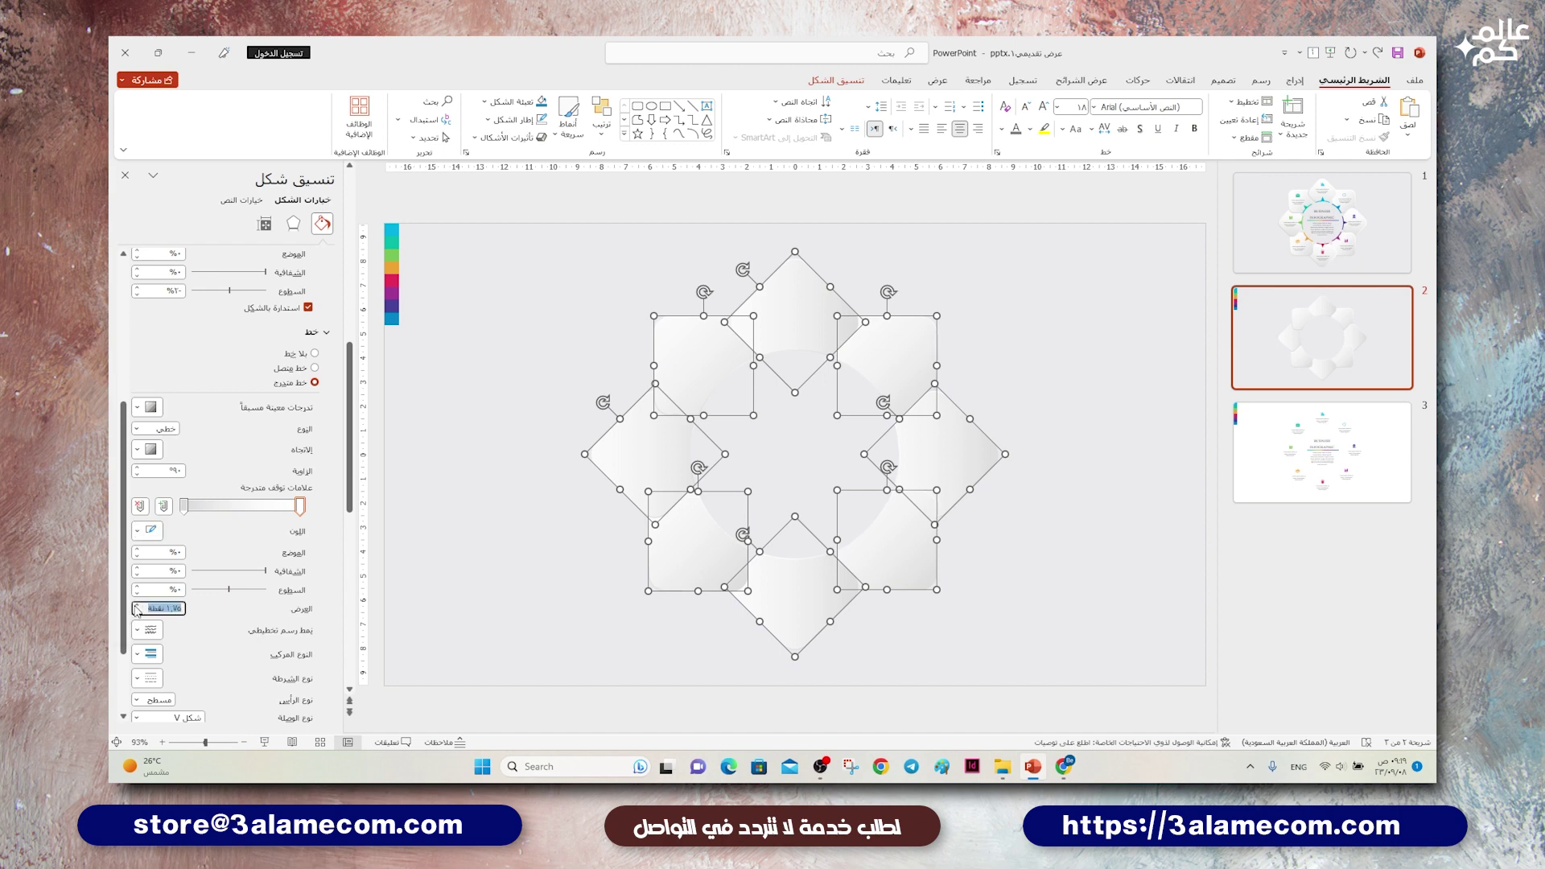
{"action": "left_click", "coordinate": [498, 591]}
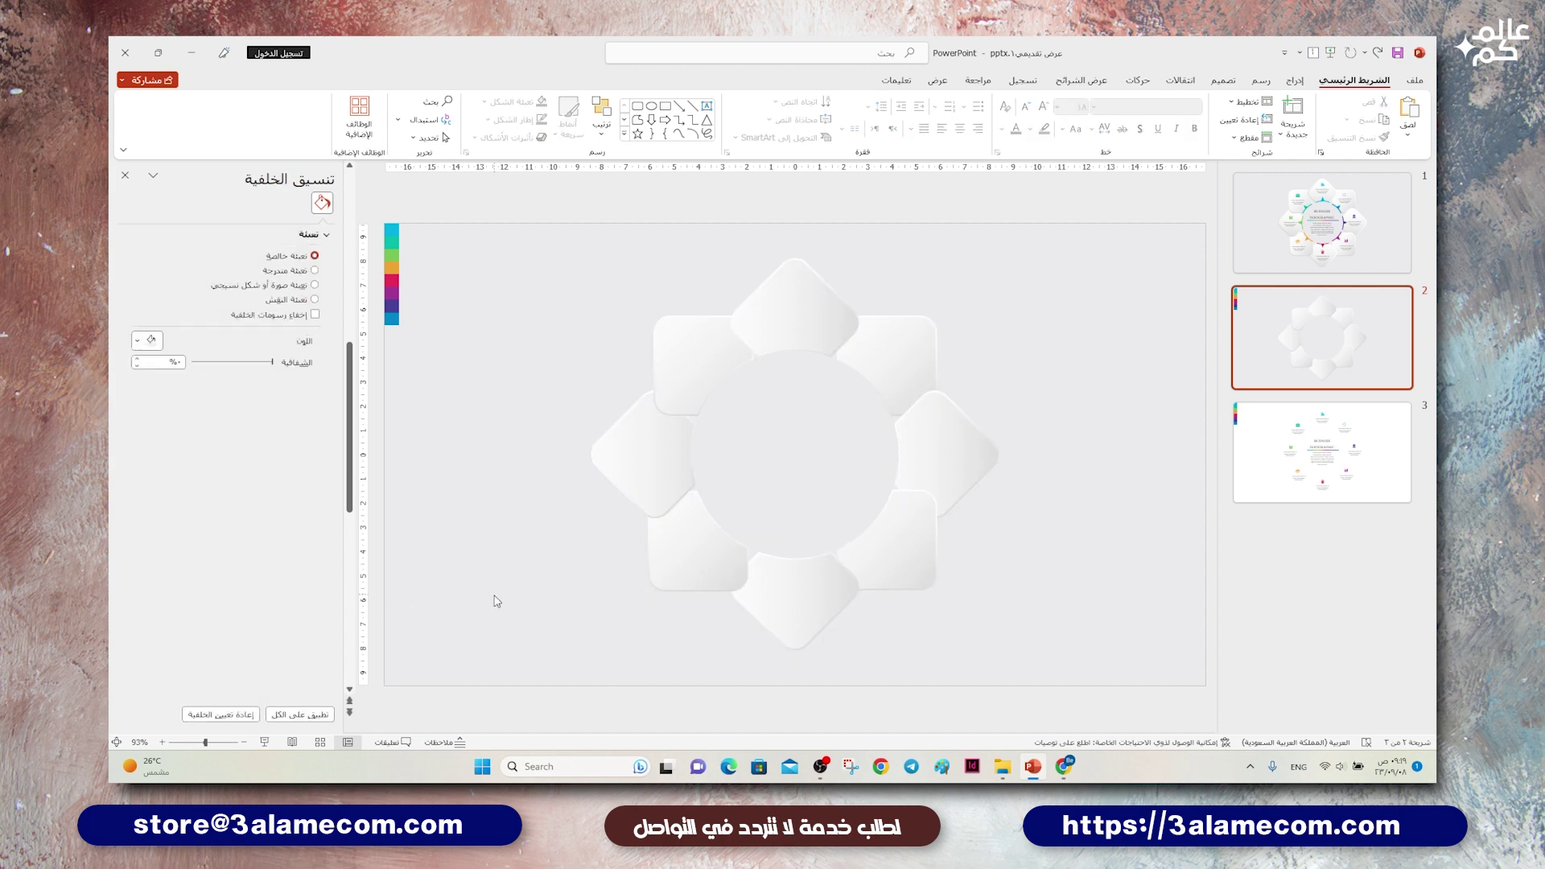
Step: Draw an Arc shape over the central circle and shorten it to a short curve
{"action": "left_click", "coordinate": [1295, 80]}
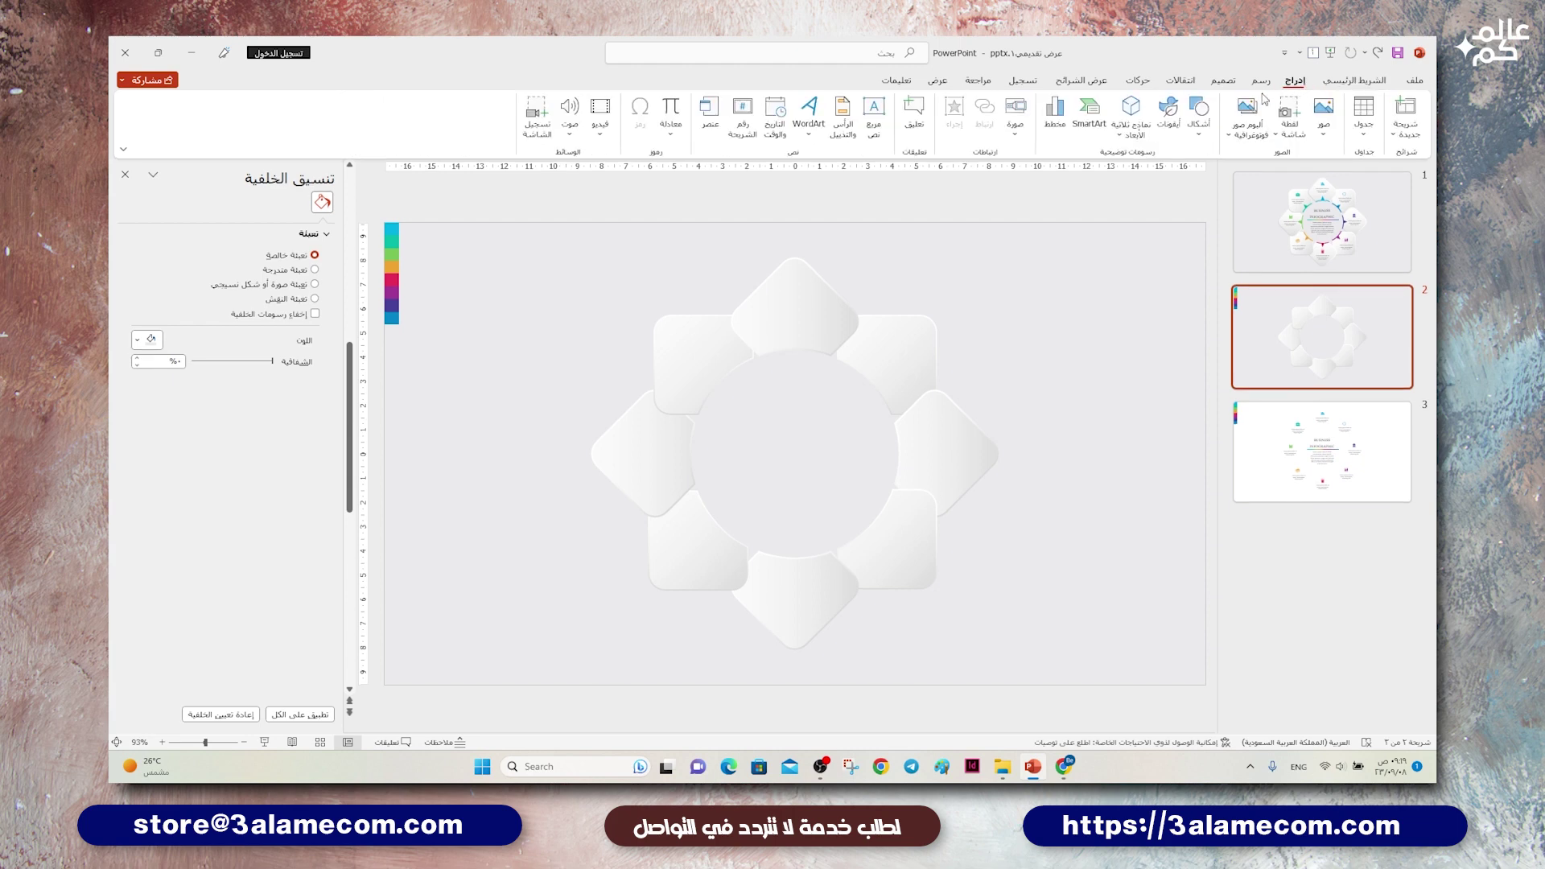
{"action": "left_click", "coordinate": [1198, 116]}
{"action": "left_click", "coordinate": [1181, 189]}
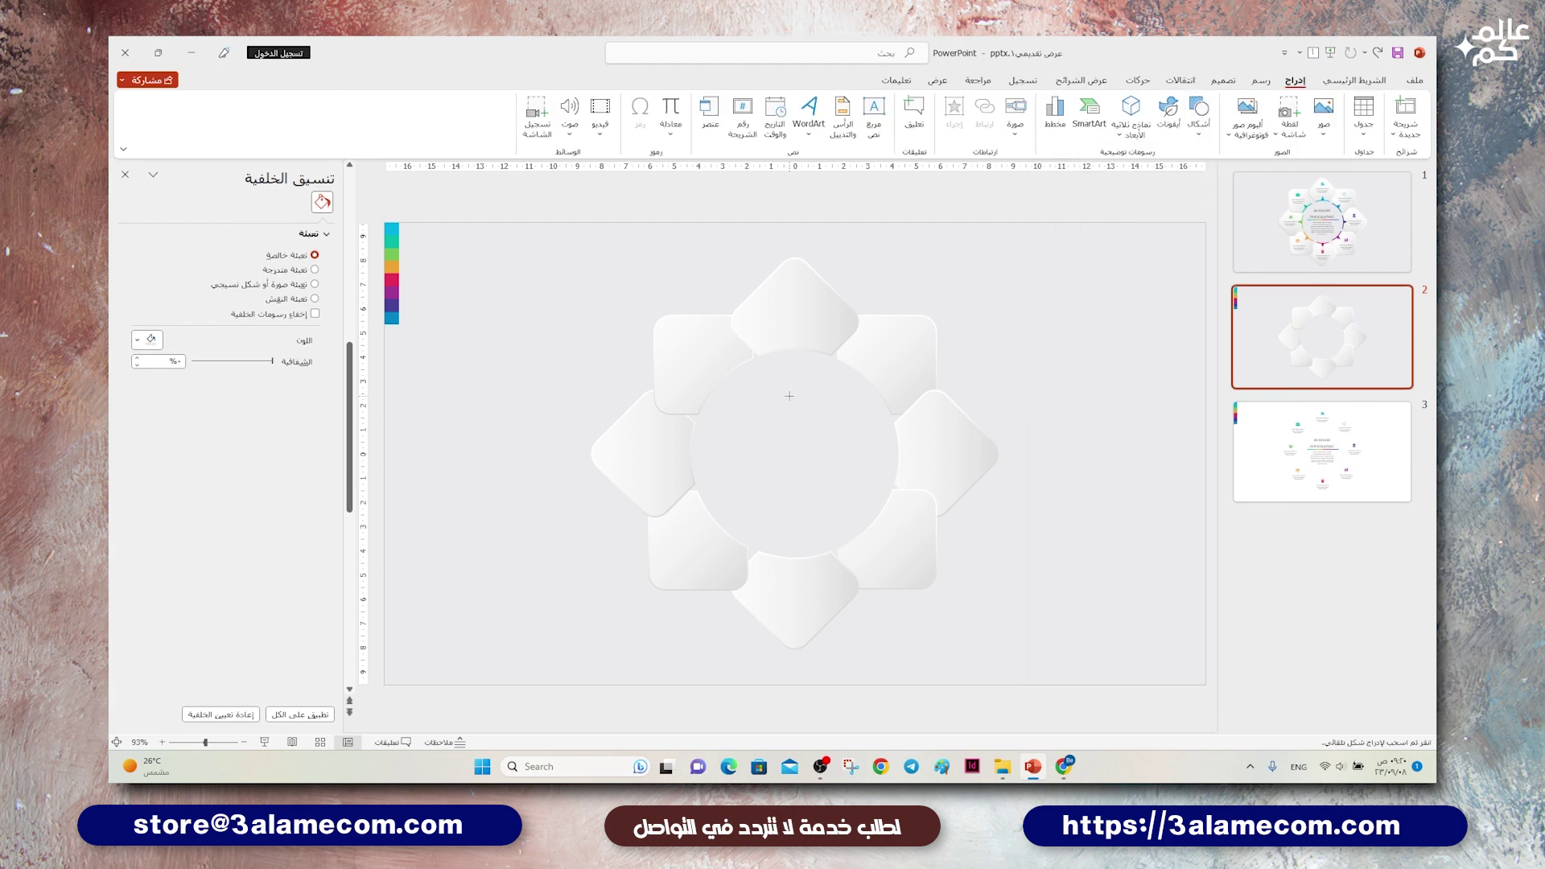
{"action": "left_click_drag", "start_coordinate": [793, 408], "coordinate": [854, 464]}
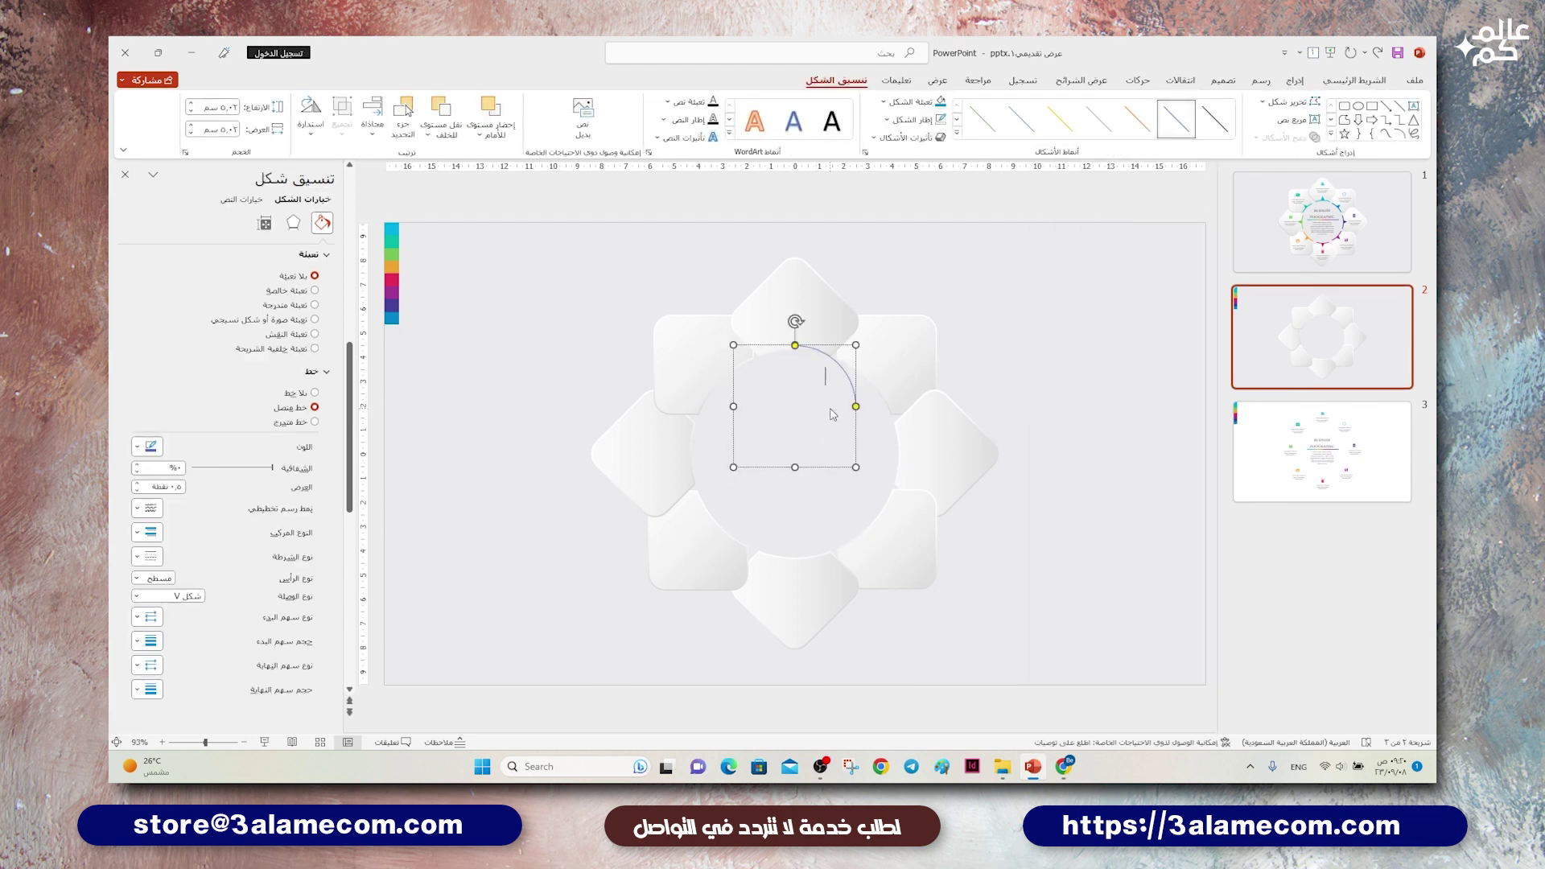
{"action": "scroll", "coordinate": [834, 413], "scroll_direction": "up", "scroll_amount": 6}
{"action": "scroll", "coordinate": [833, 412], "scroll_direction": "up", "scroll_amount": 5}
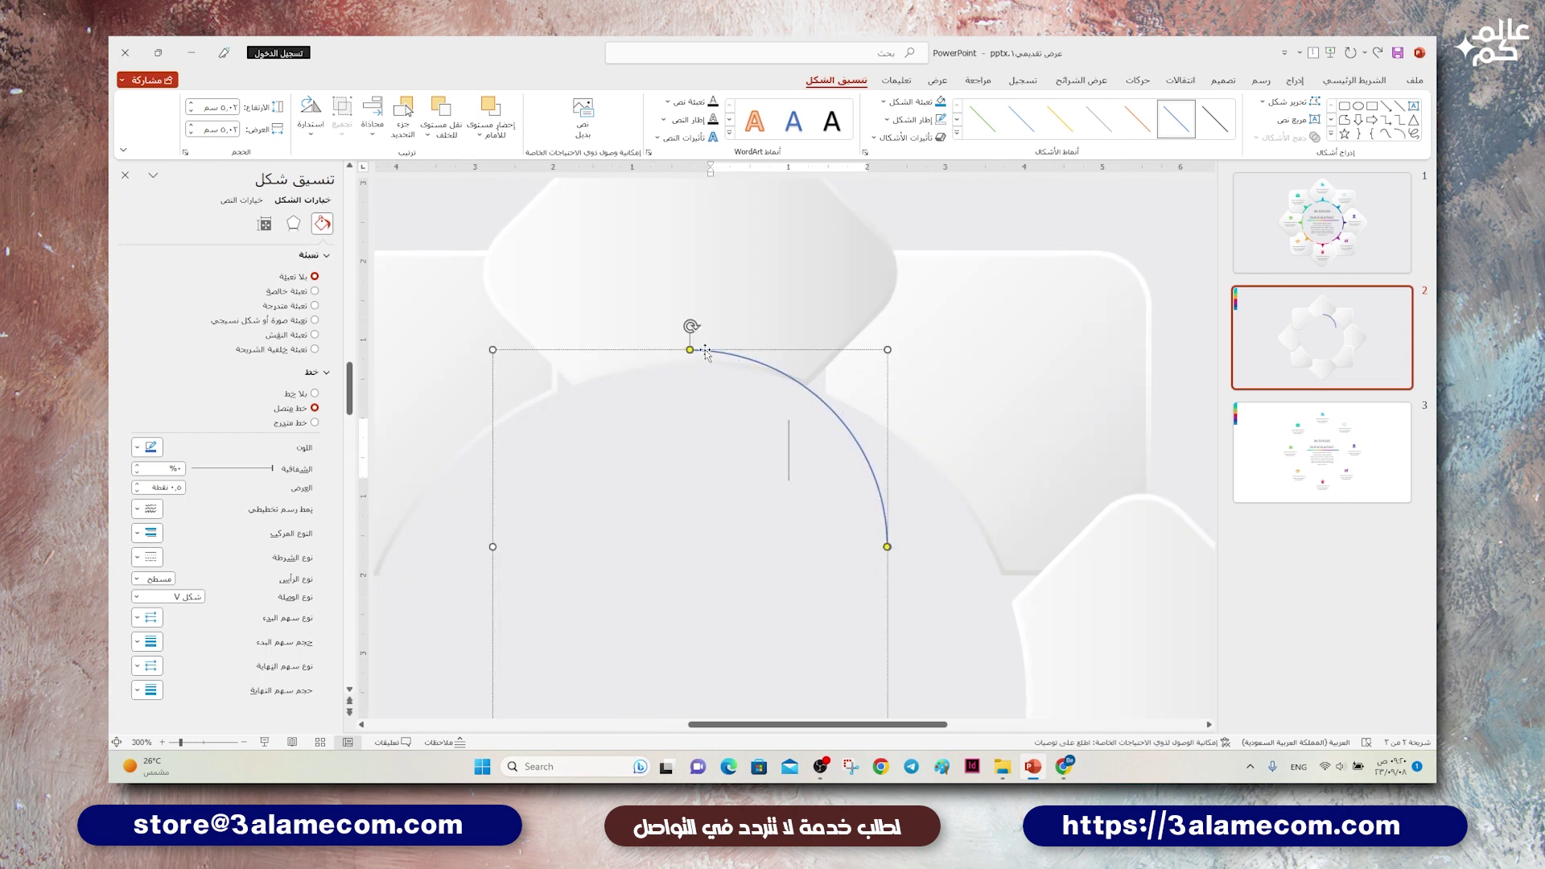
{"action": "left_click_drag", "start_coordinate": [705, 353], "coordinate": [664, 368]}
{"action": "left_click_drag", "start_coordinate": [576, 397], "coordinate": [576, 398]}
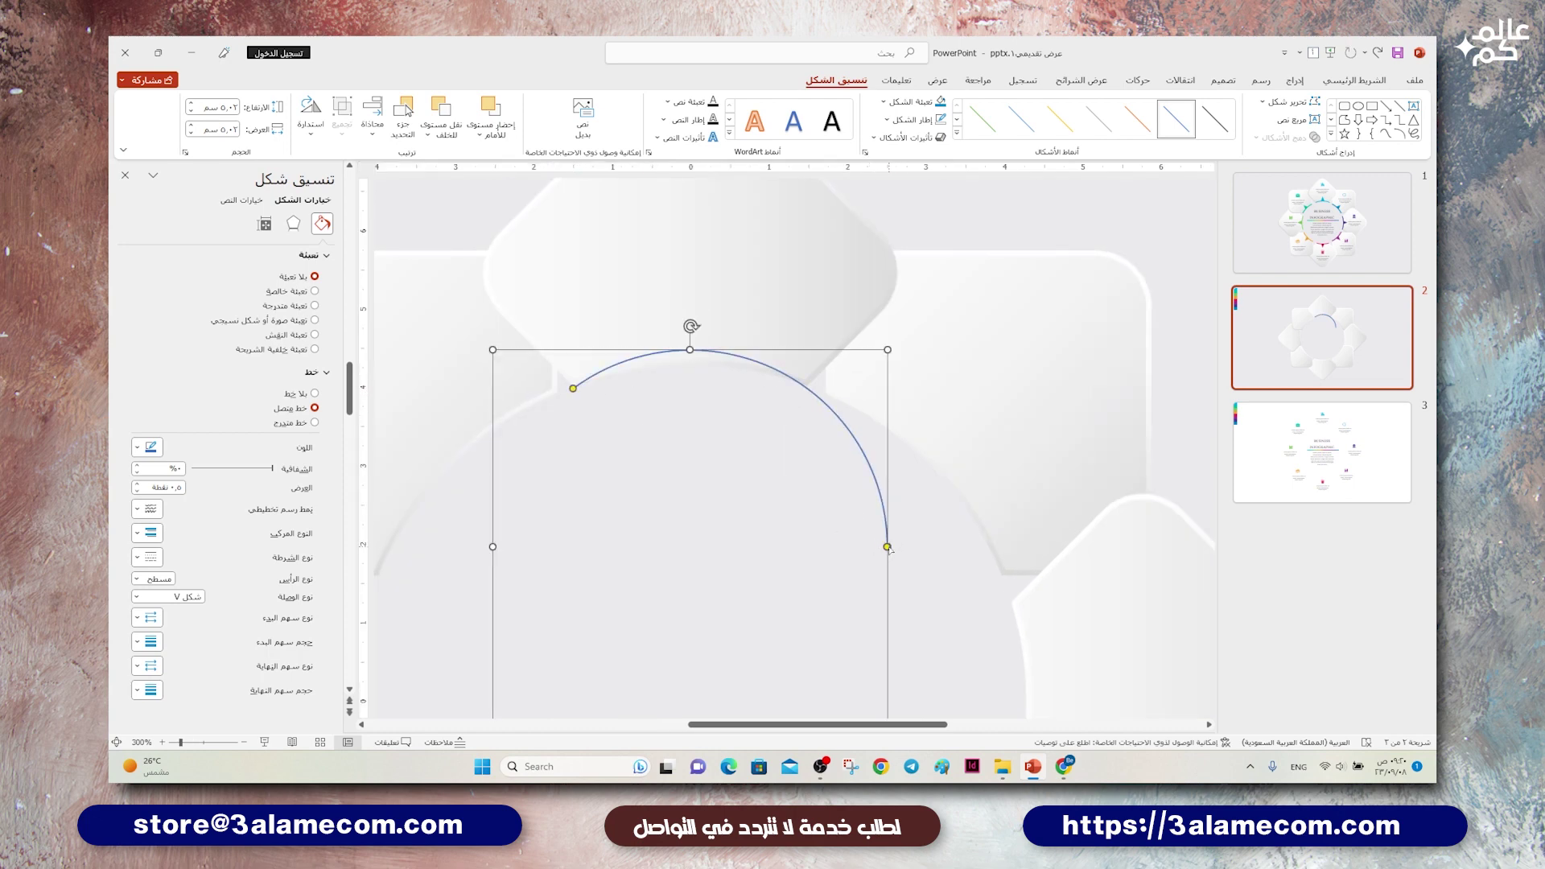
{"action": "left_click_drag", "start_coordinate": [888, 547], "coordinate": [808, 387]}
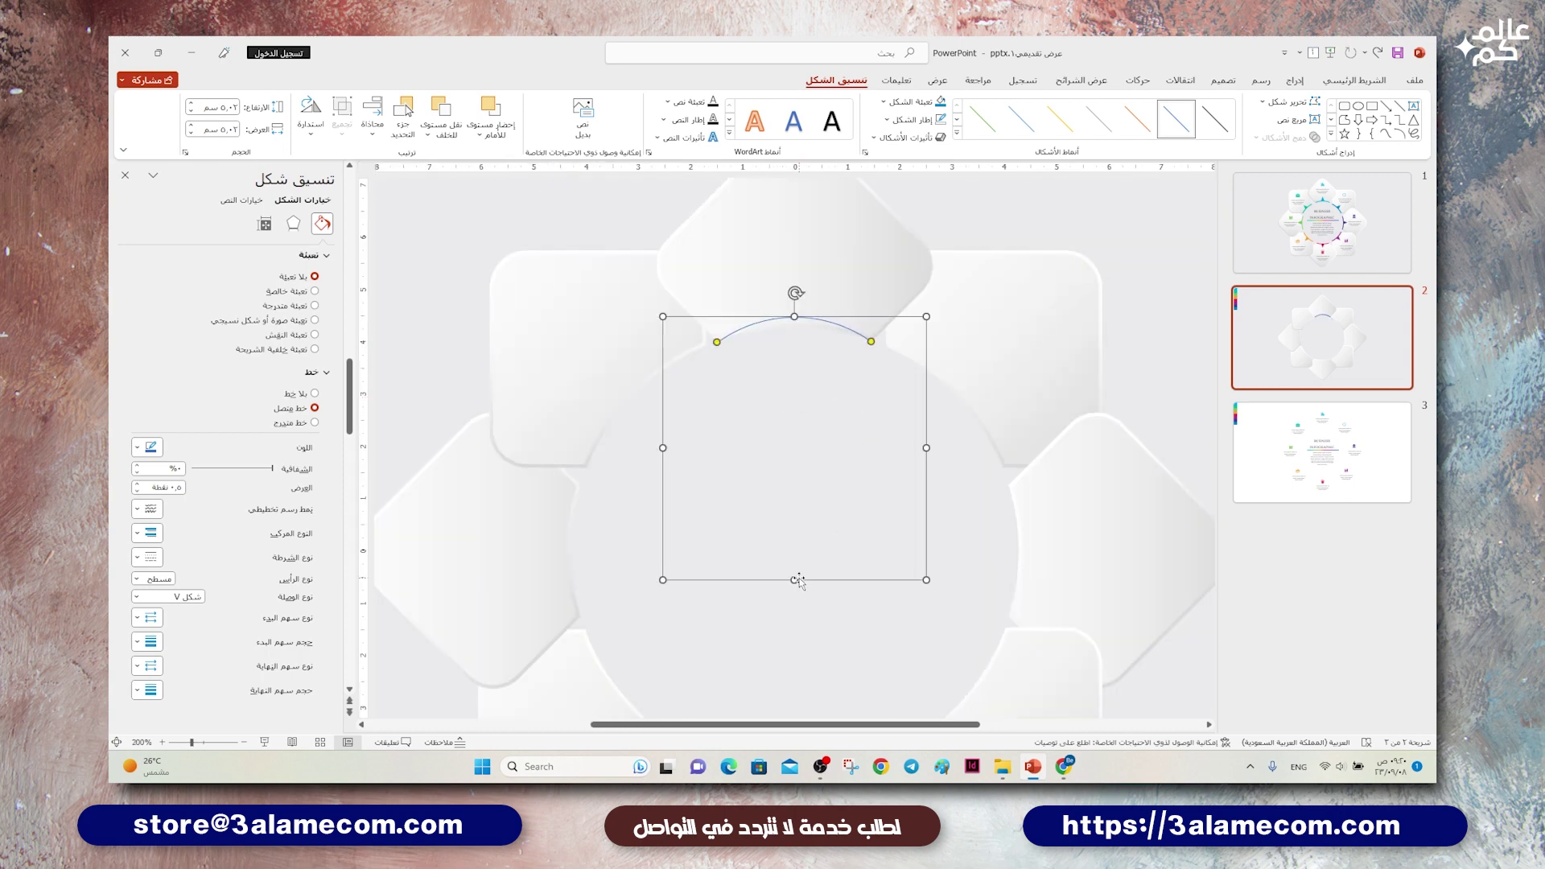
{"action": "scroll", "coordinate": [785, 410], "scroll_direction": "down", "scroll_amount": 3, "text": "ctrl"}
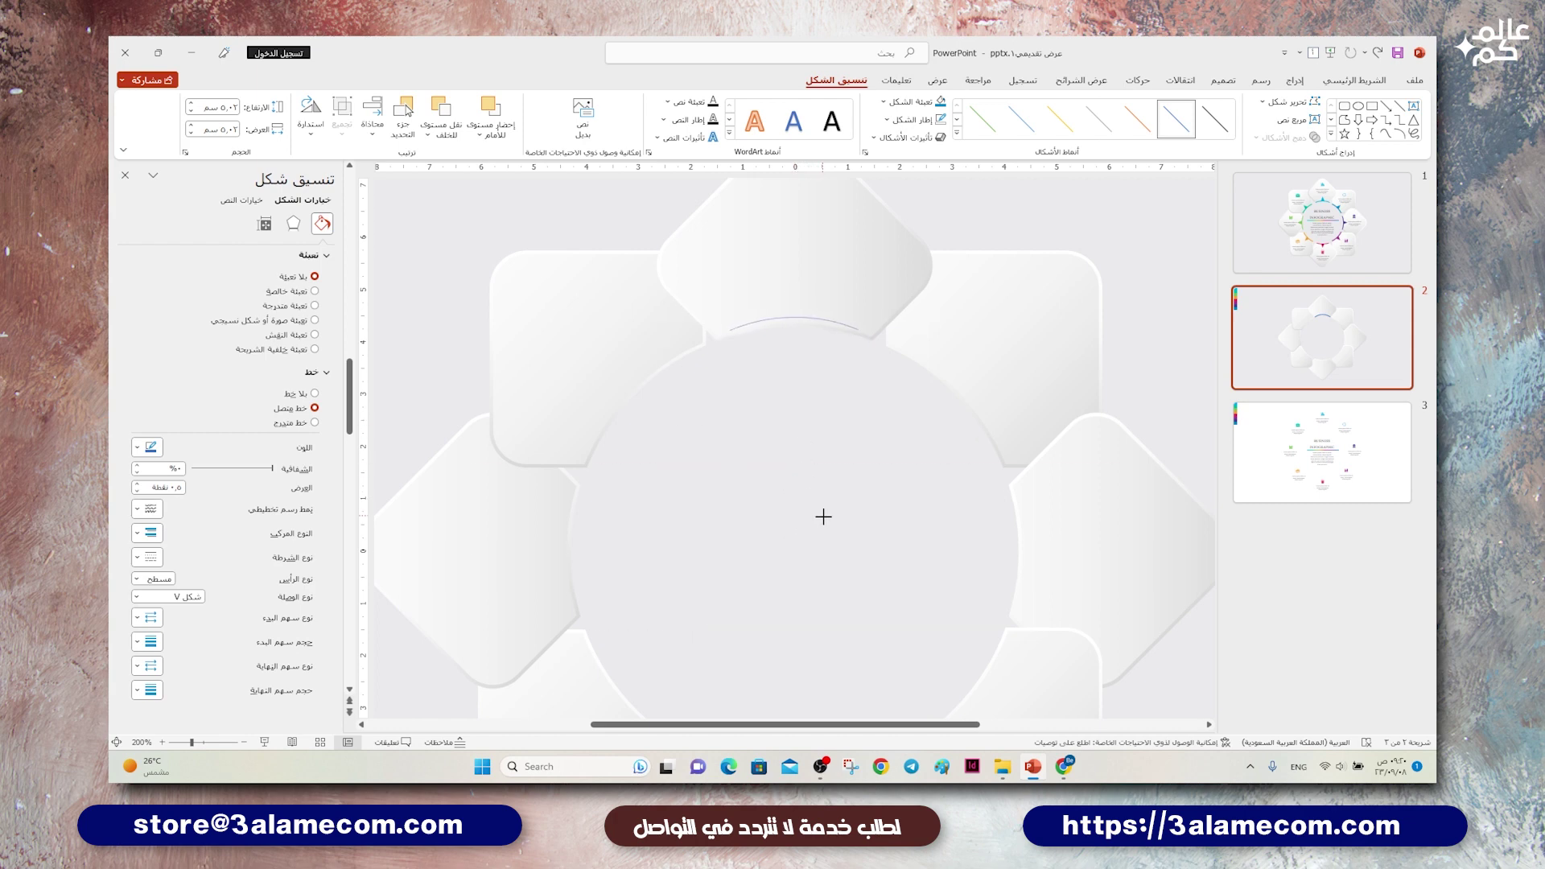
Step: Move the arc onto the circle's top edge and lengthen its left end
{"action": "left_click", "coordinate": [827, 423]}
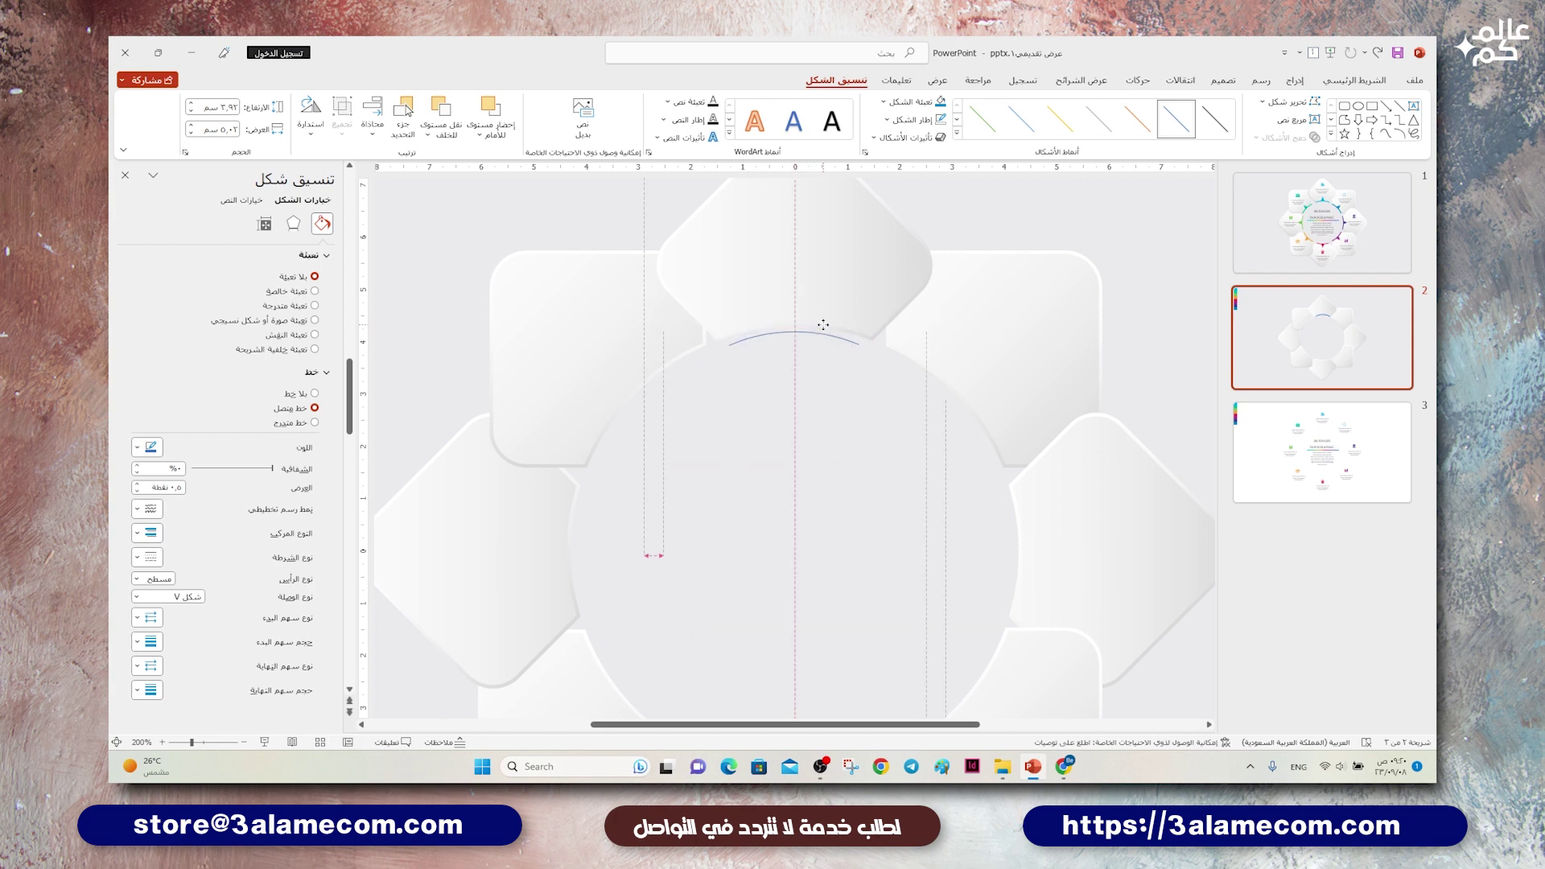
{"action": "scroll", "coordinate": [823, 315], "scroll_direction": "up", "scroll_amount": 3, "text": "ctrl"}
{"action": "scroll", "coordinate": [820, 277], "scroll_direction": "up", "scroll_amount": 1}
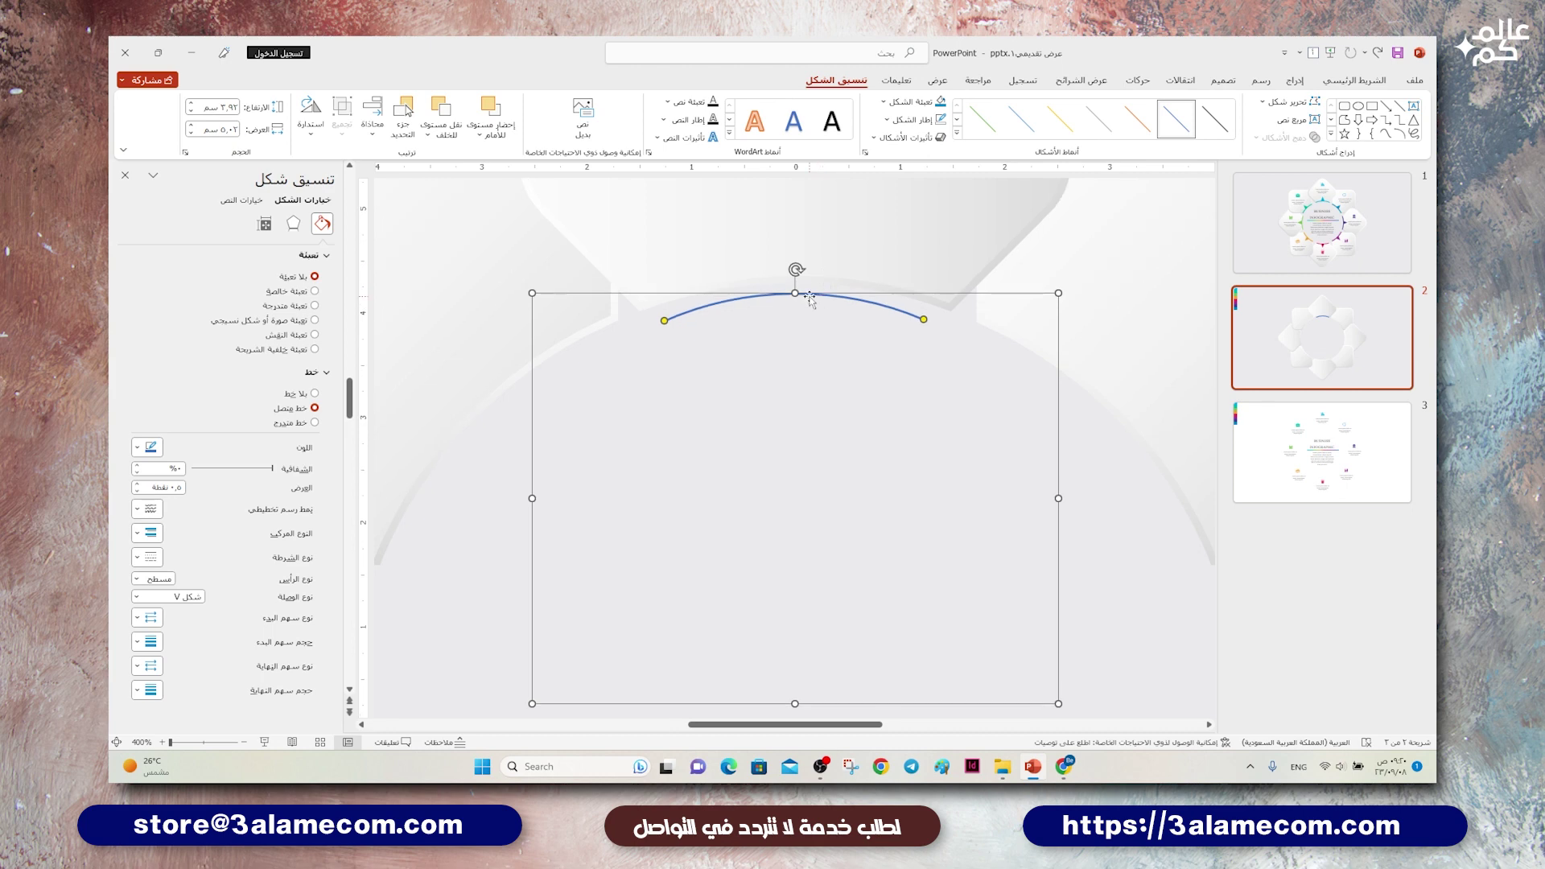
{"action": "left_click_drag", "start_coordinate": [808, 294], "coordinate": [812, 276]}
{"action": "left_click", "coordinate": [941, 303]}
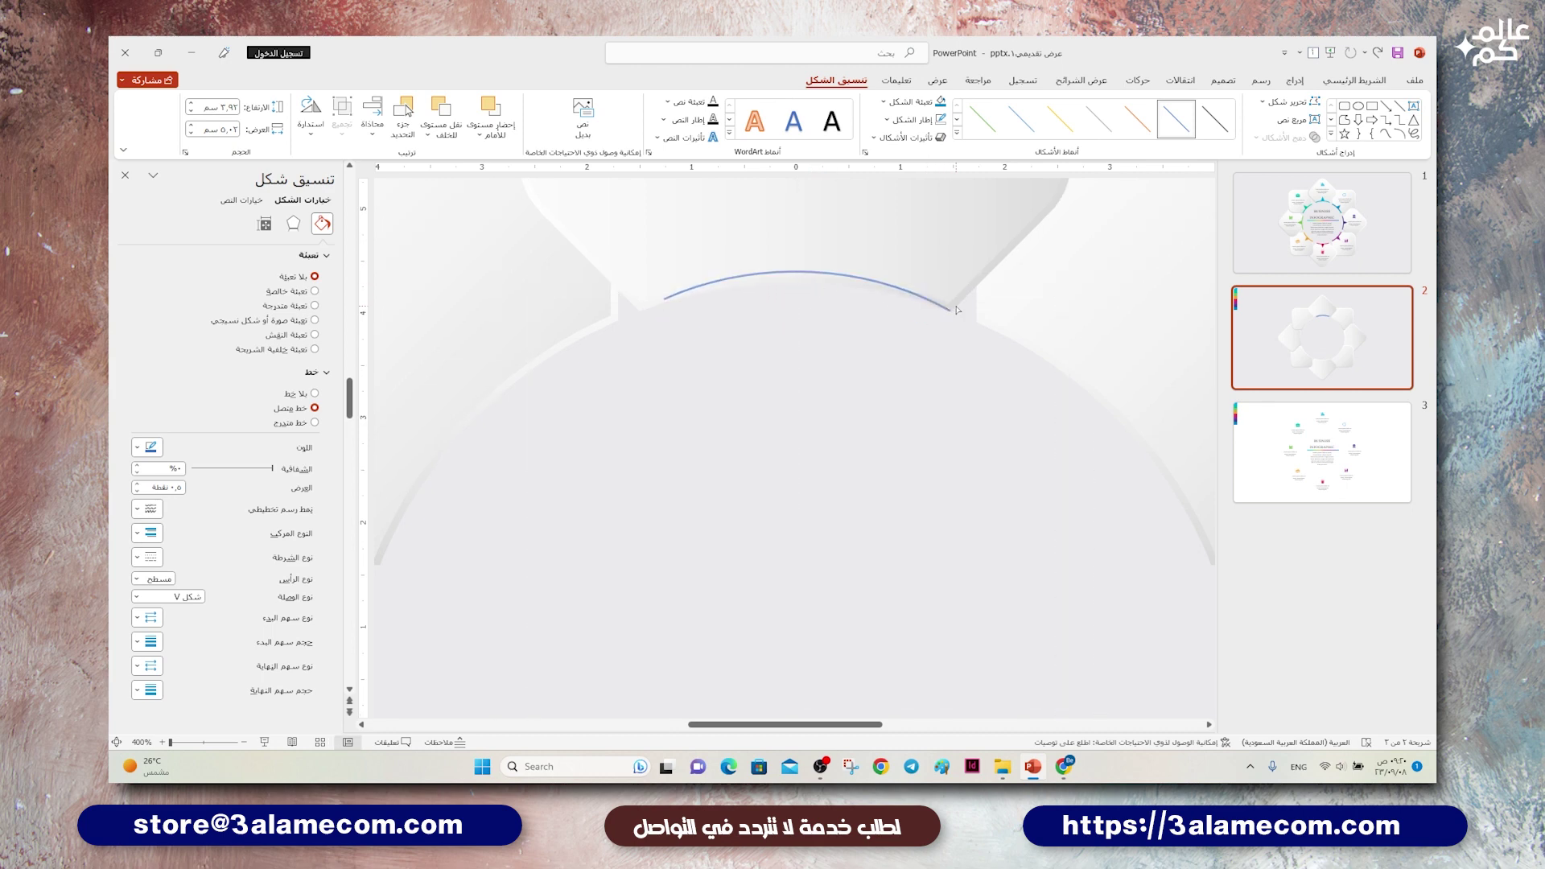
{"action": "left_click", "coordinate": [954, 310]}
{"action": "left_click_drag", "start_coordinate": [663, 304], "coordinate": [637, 313]}
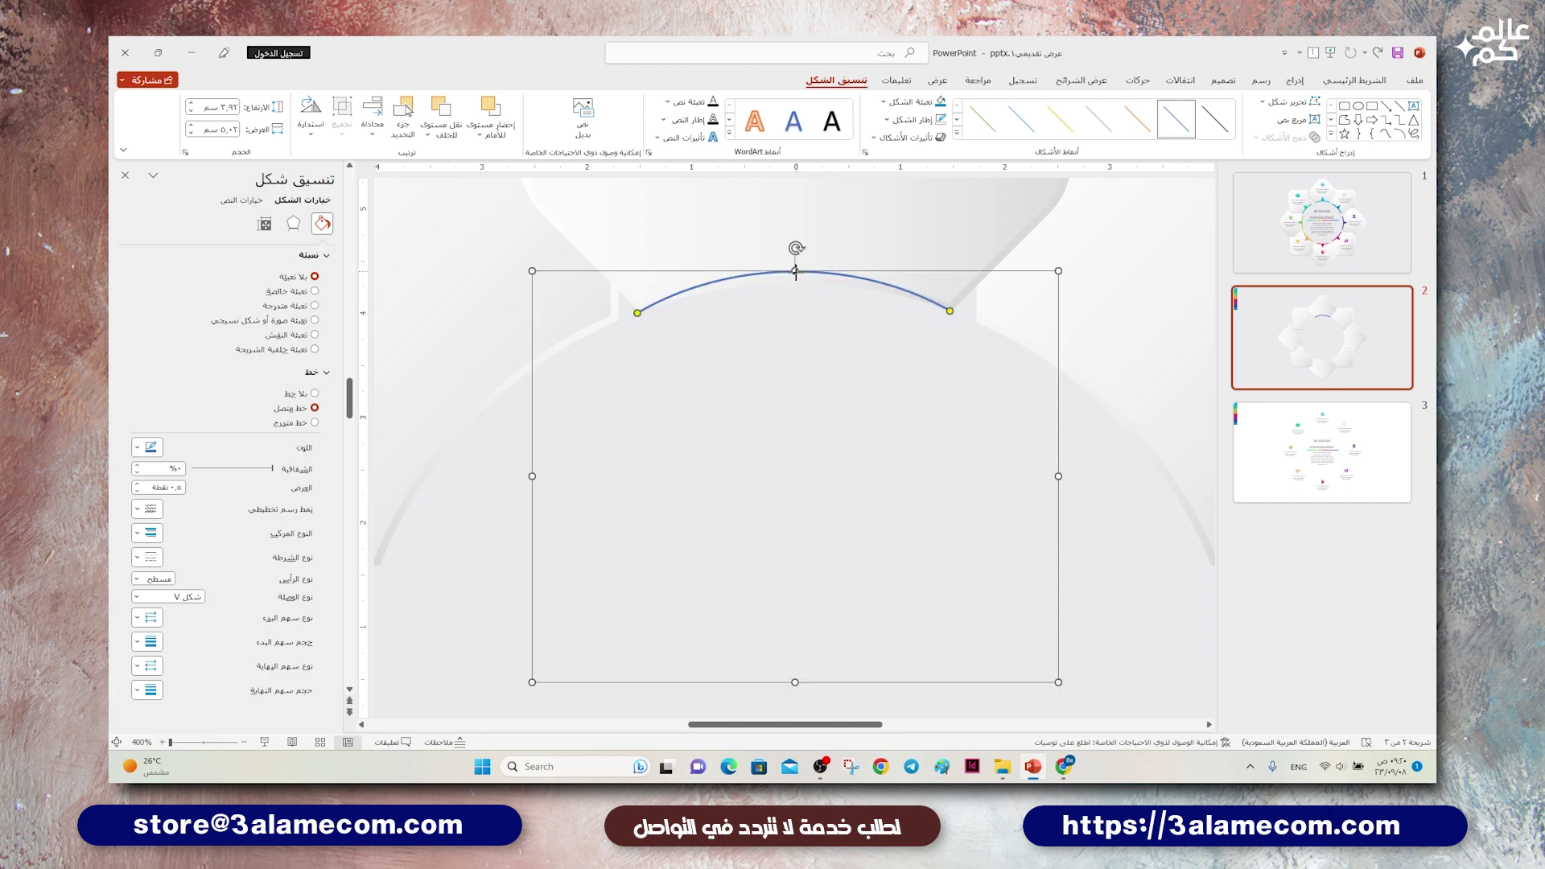
{"action": "left_click_drag", "start_coordinate": [795, 271], "coordinate": [826, 272]}
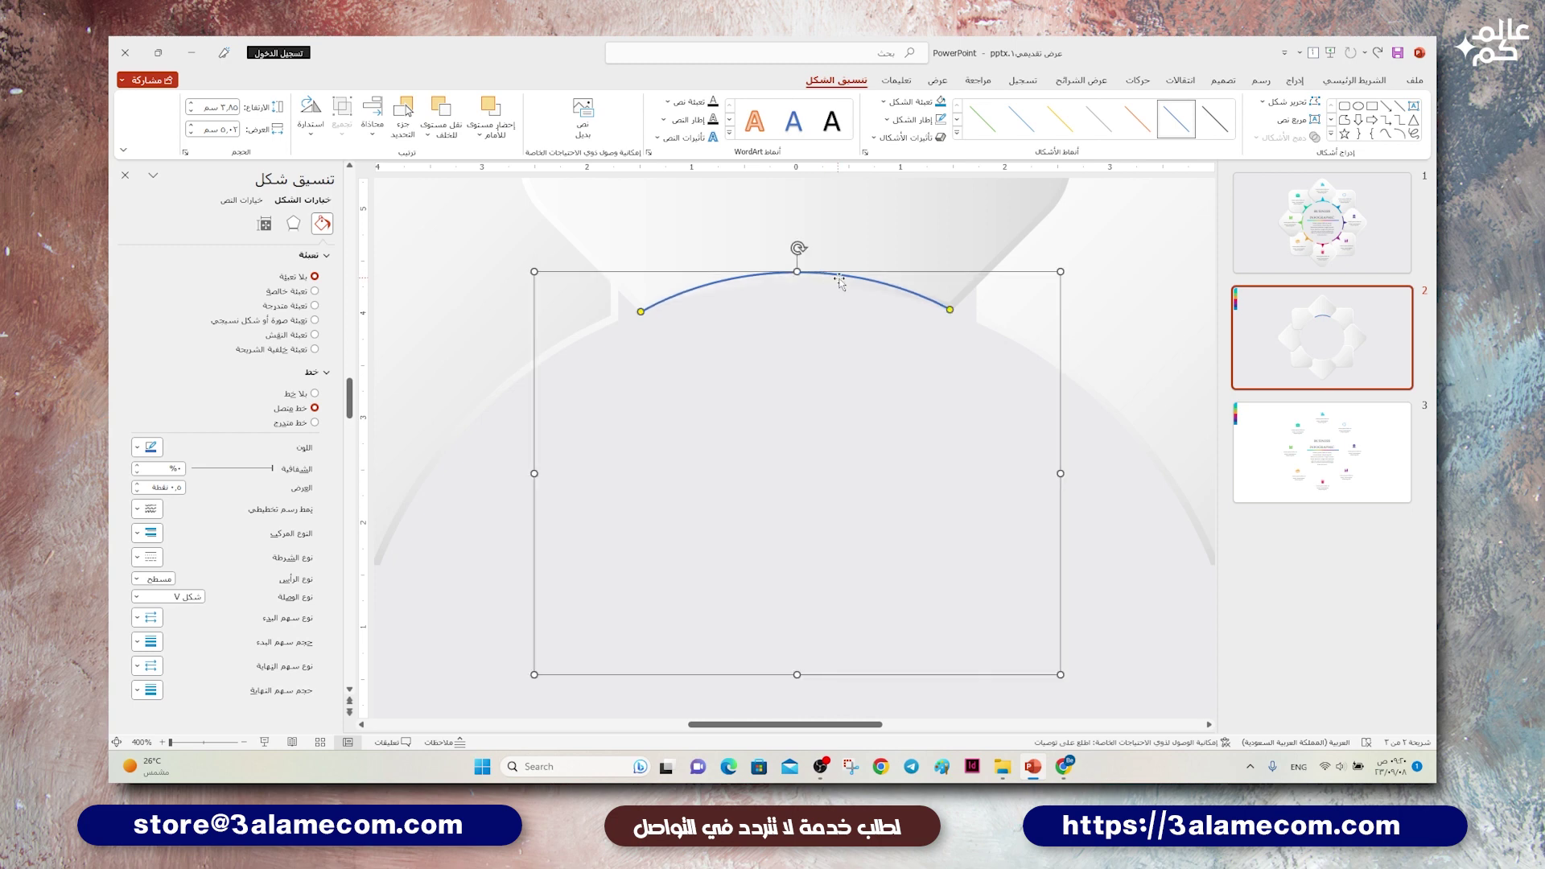
Step: Centre the arc horizontally and adjust its ends to follow the circle's curve
{"action": "left_click", "coordinate": [373, 127]}
{"action": "left_click", "coordinate": [364, 180]}
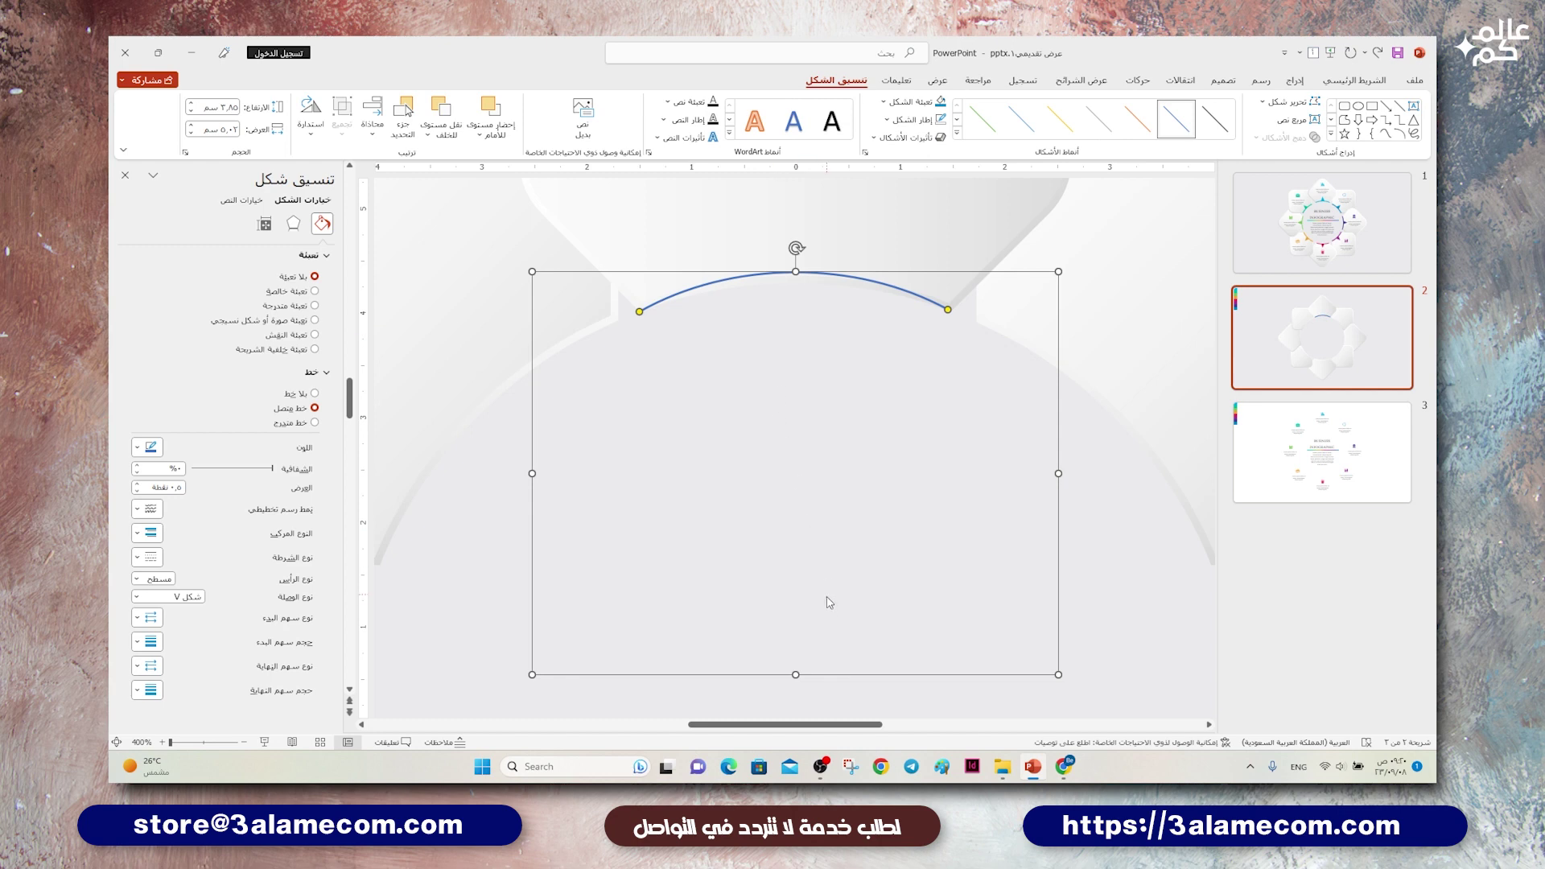
{"action": "mouse_move", "coordinate": [796, 673]}
{"action": "left_mouse_down"}
{"action": "mouse_move", "coordinate": [795, 597]}
{"action": "mouse_move", "coordinate": [813, 606]}
{"action": "left_mouse_up"}
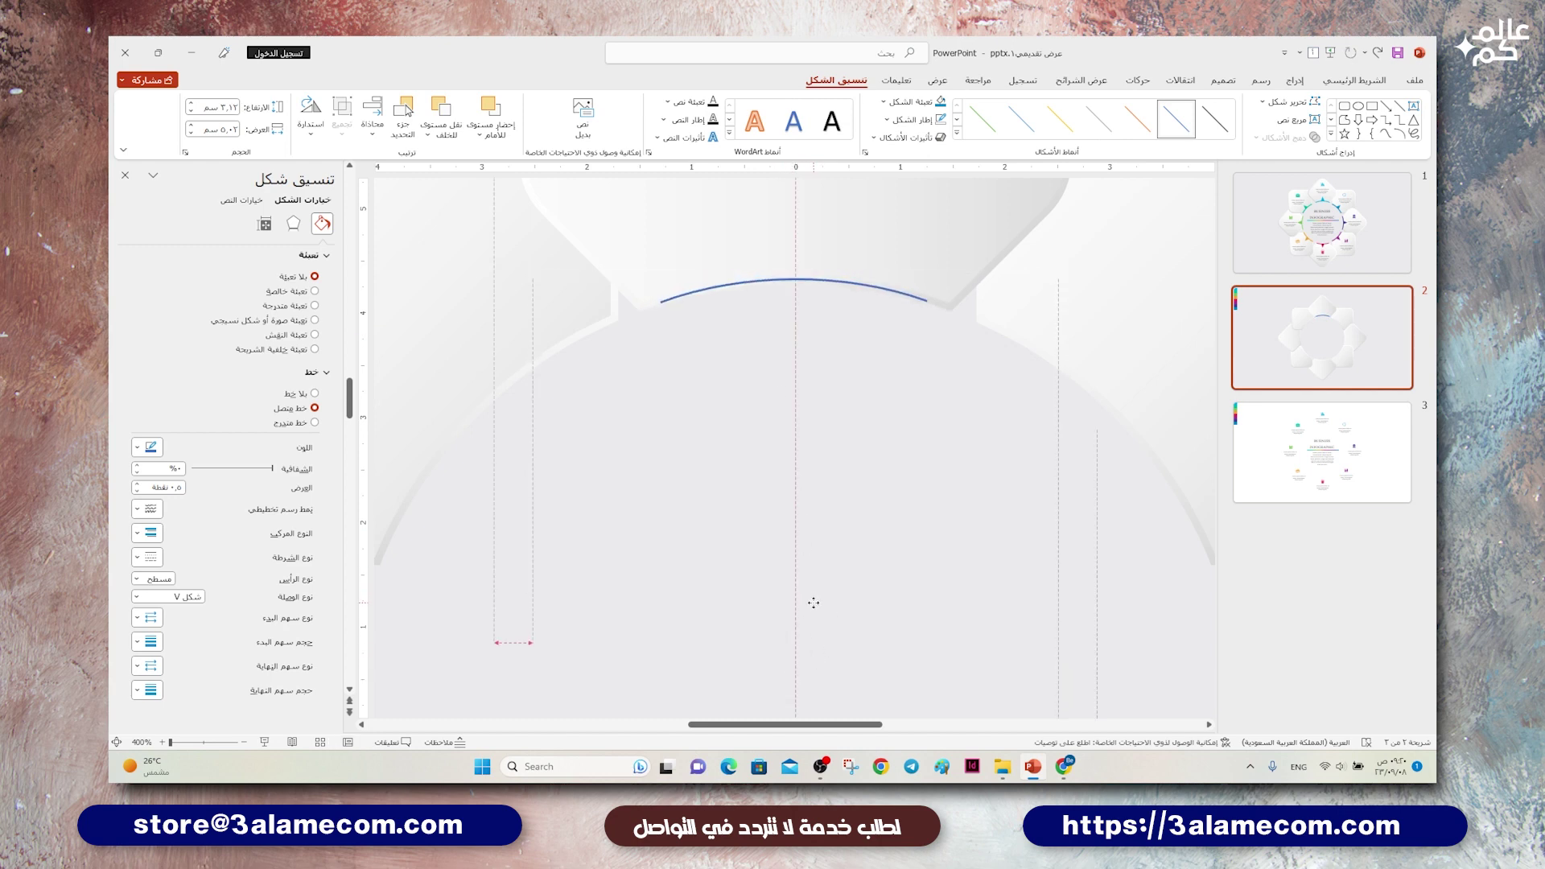
{"action": "left_click_drag", "start_coordinate": [660, 303], "coordinate": [635, 321]}
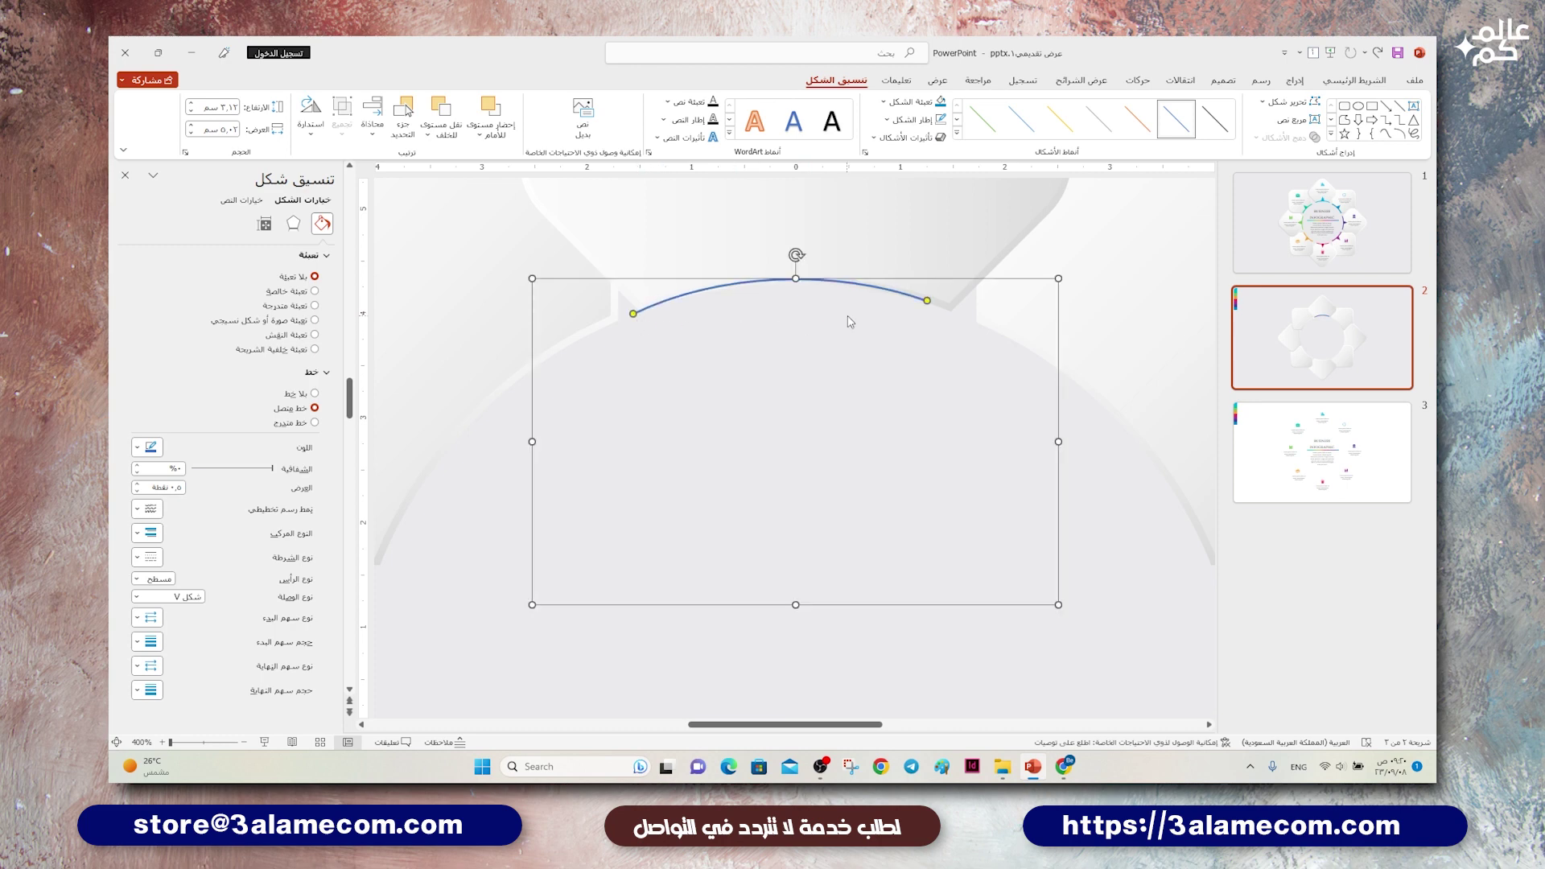
{"action": "left_click", "coordinate": [937, 306]}
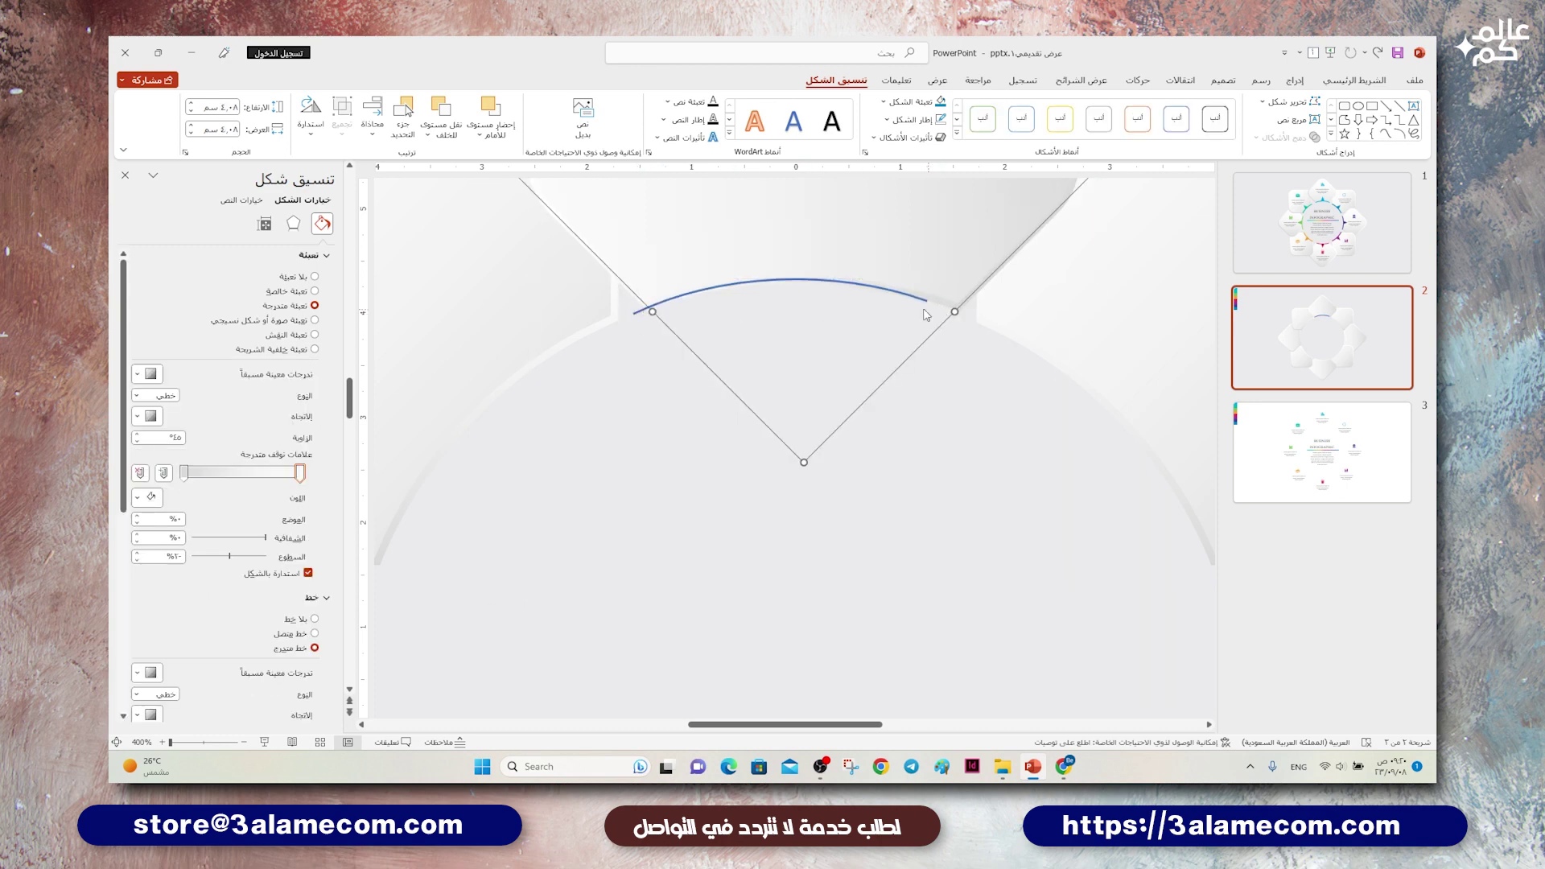
{"action": "left_click", "coordinate": [928, 301]}
{"action": "left_click_drag", "start_coordinate": [929, 302], "coordinate": [954, 312]}
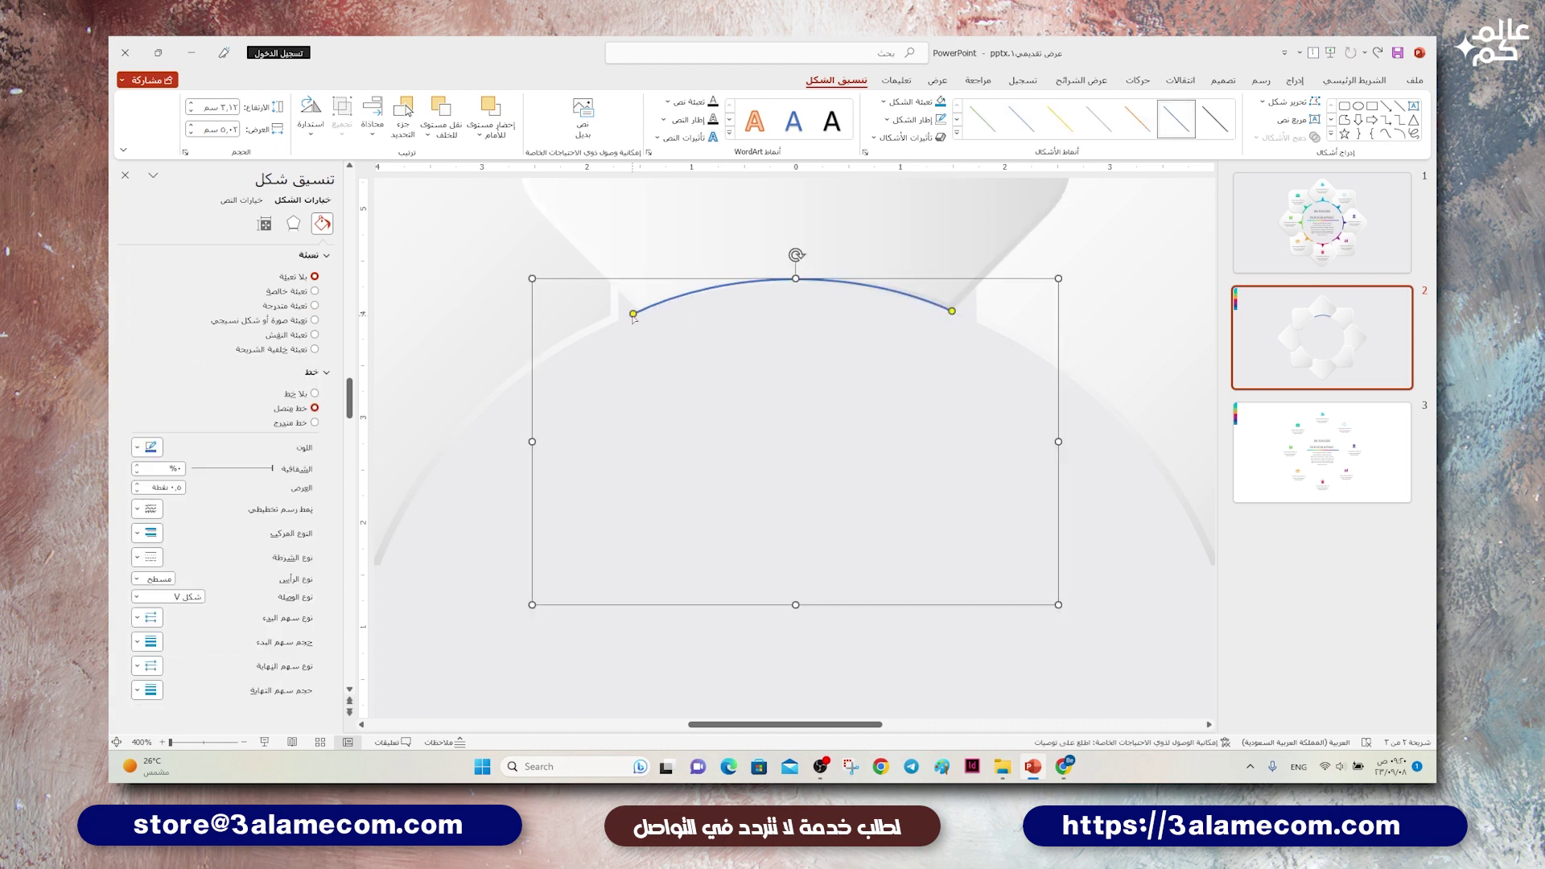
{"action": "left_click_drag", "start_coordinate": [633, 317], "coordinate": [642, 319]}
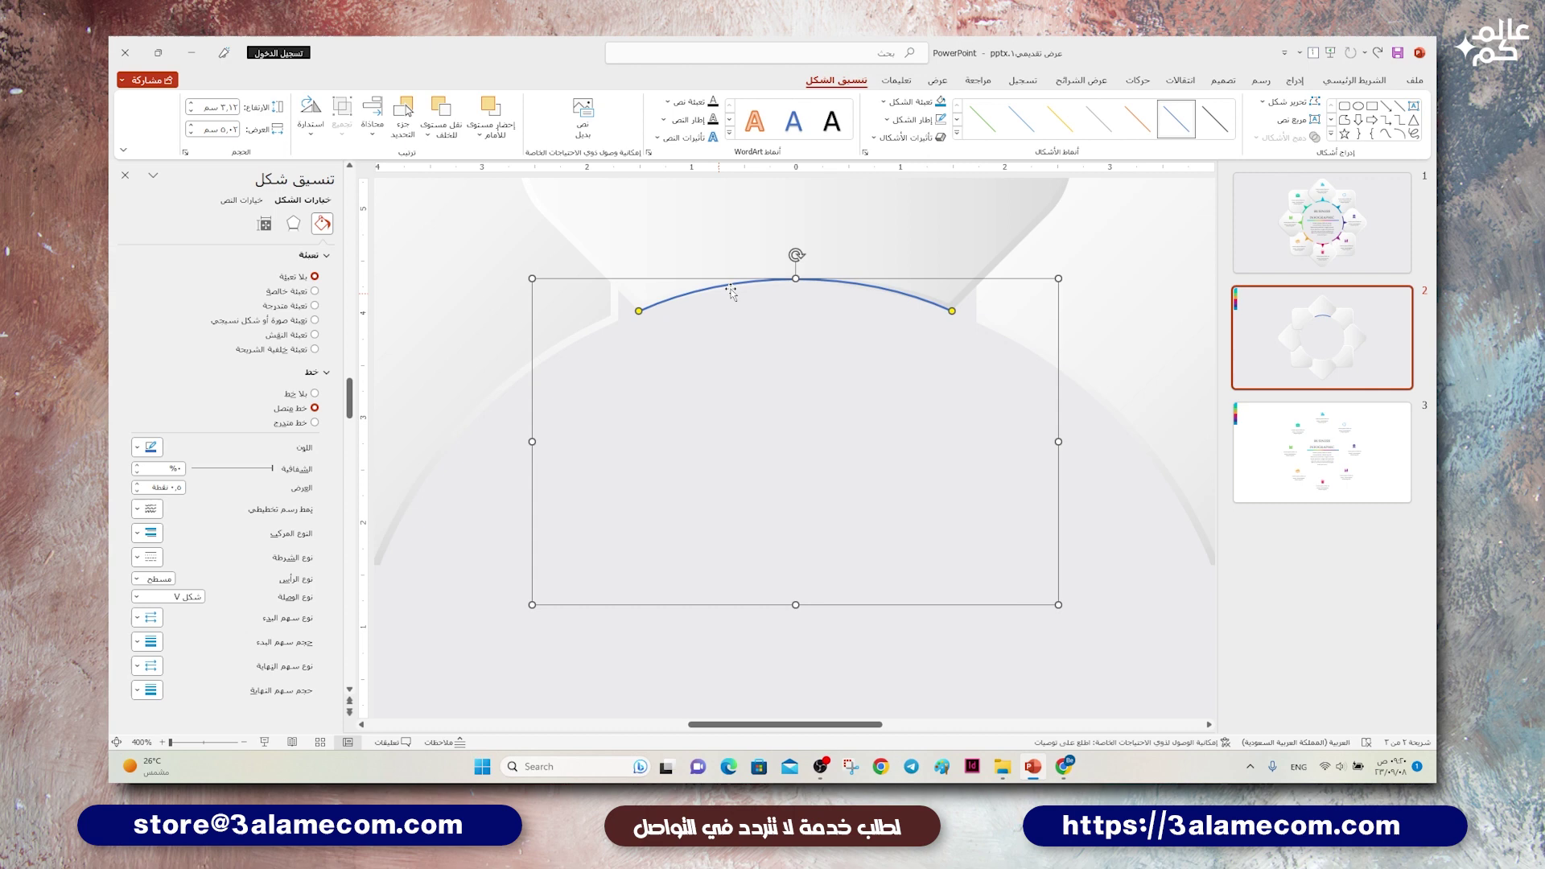
Step: Set the arc's outline weight to 4.5 pt
{"action": "left_click", "coordinate": [901, 121]}
{"action": "mouse_move", "coordinate": [893, 367]}
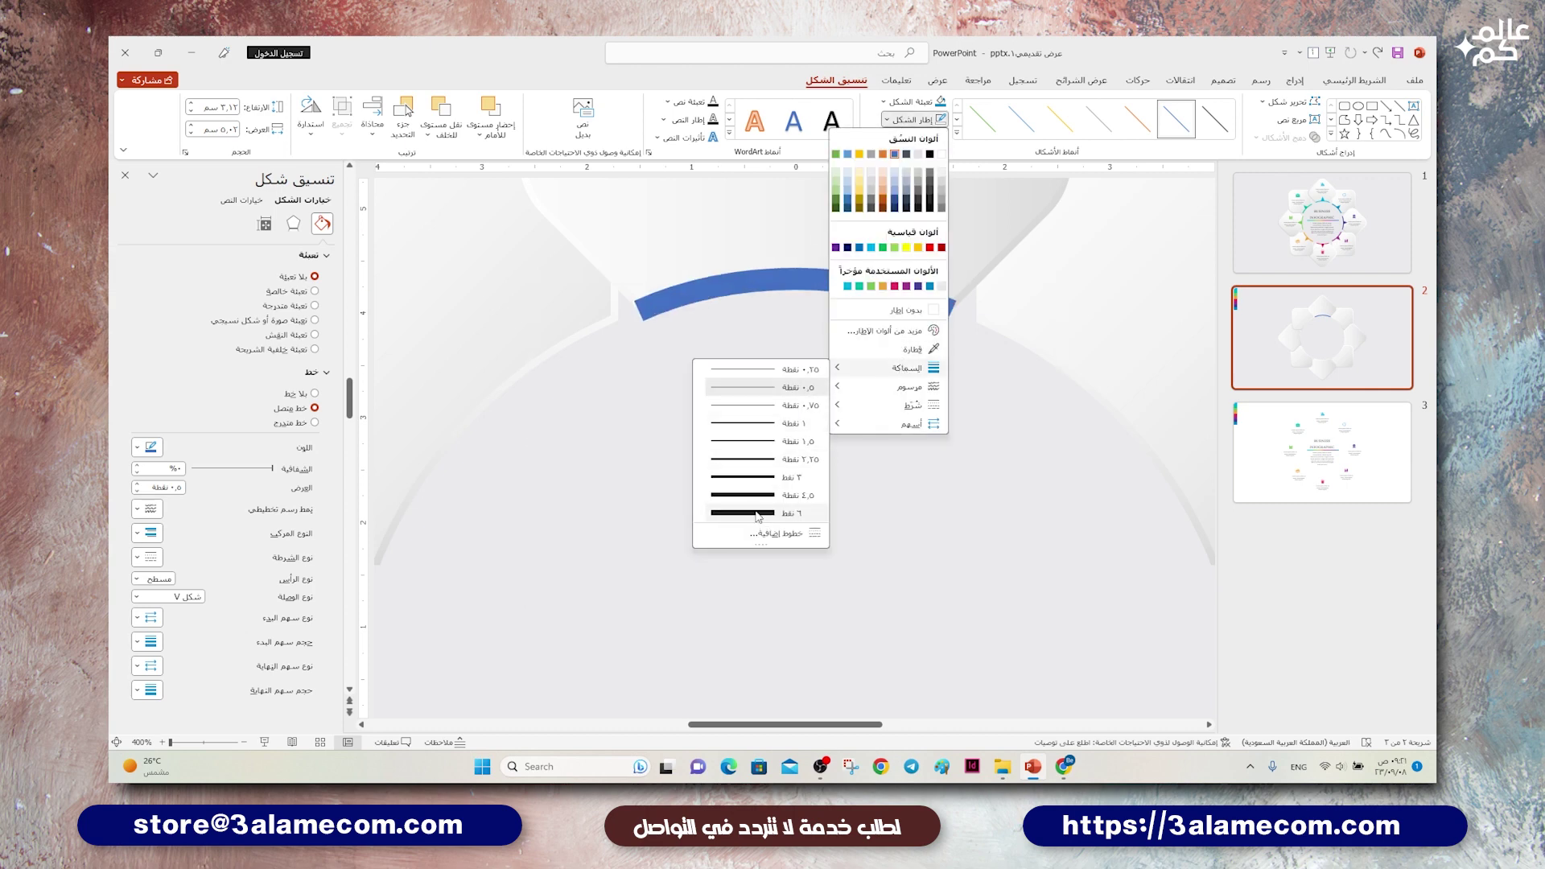
{"action": "left_click", "coordinate": [764, 493]}
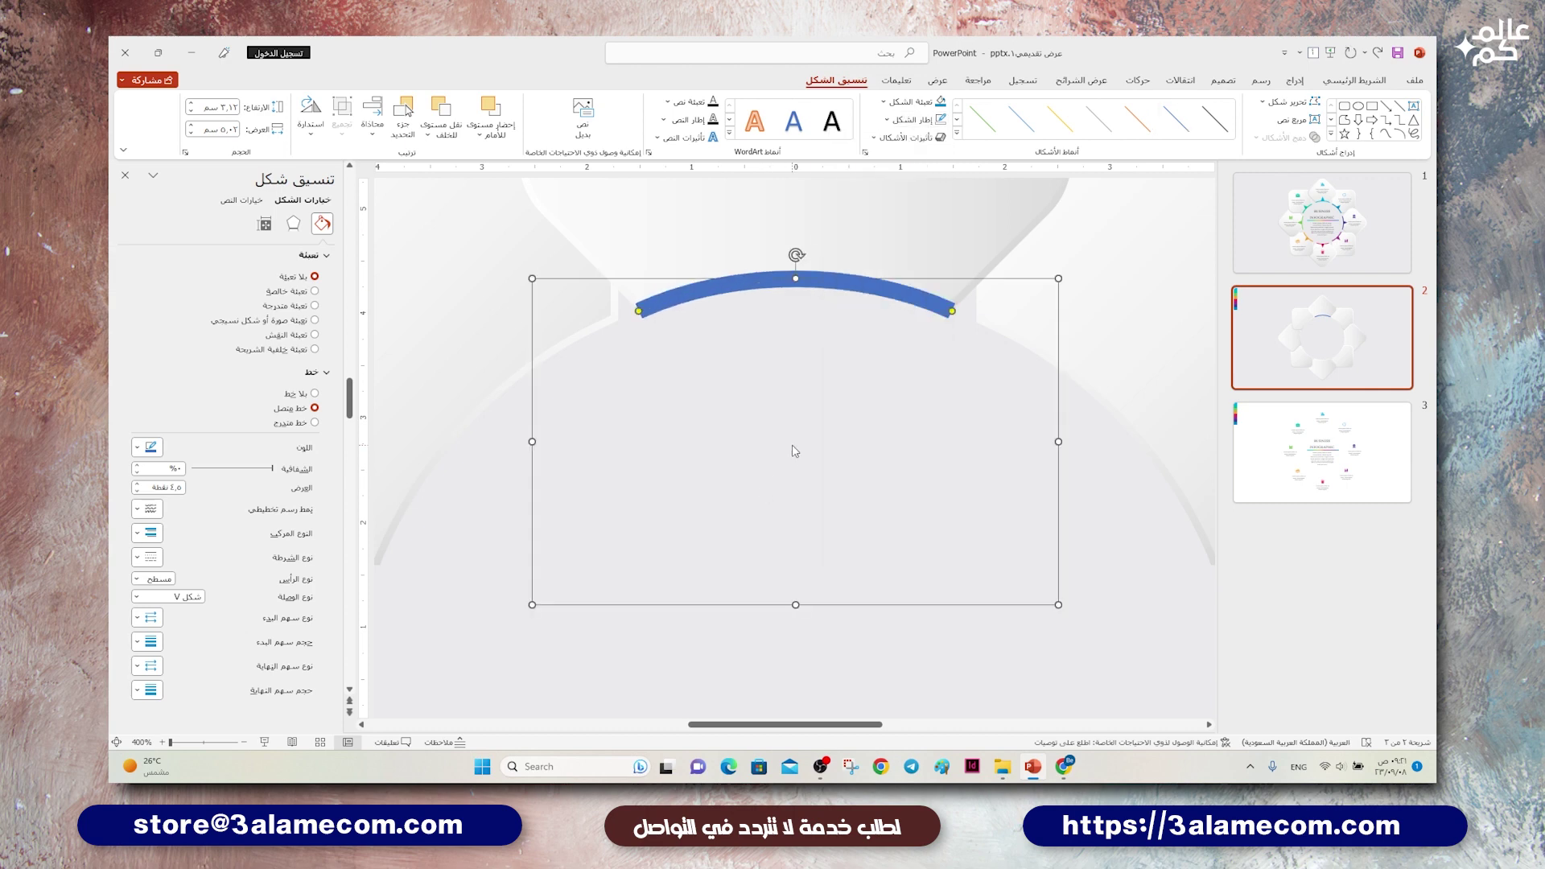
{"action": "scroll", "coordinate": [795, 451], "scroll_direction": "down", "scroll_amount": 10, "text": "ctrl"}
Step: Draw an isosceles triangle above the arc's centre and make it narrower
{"action": "left_click", "coordinate": [1295, 80]}
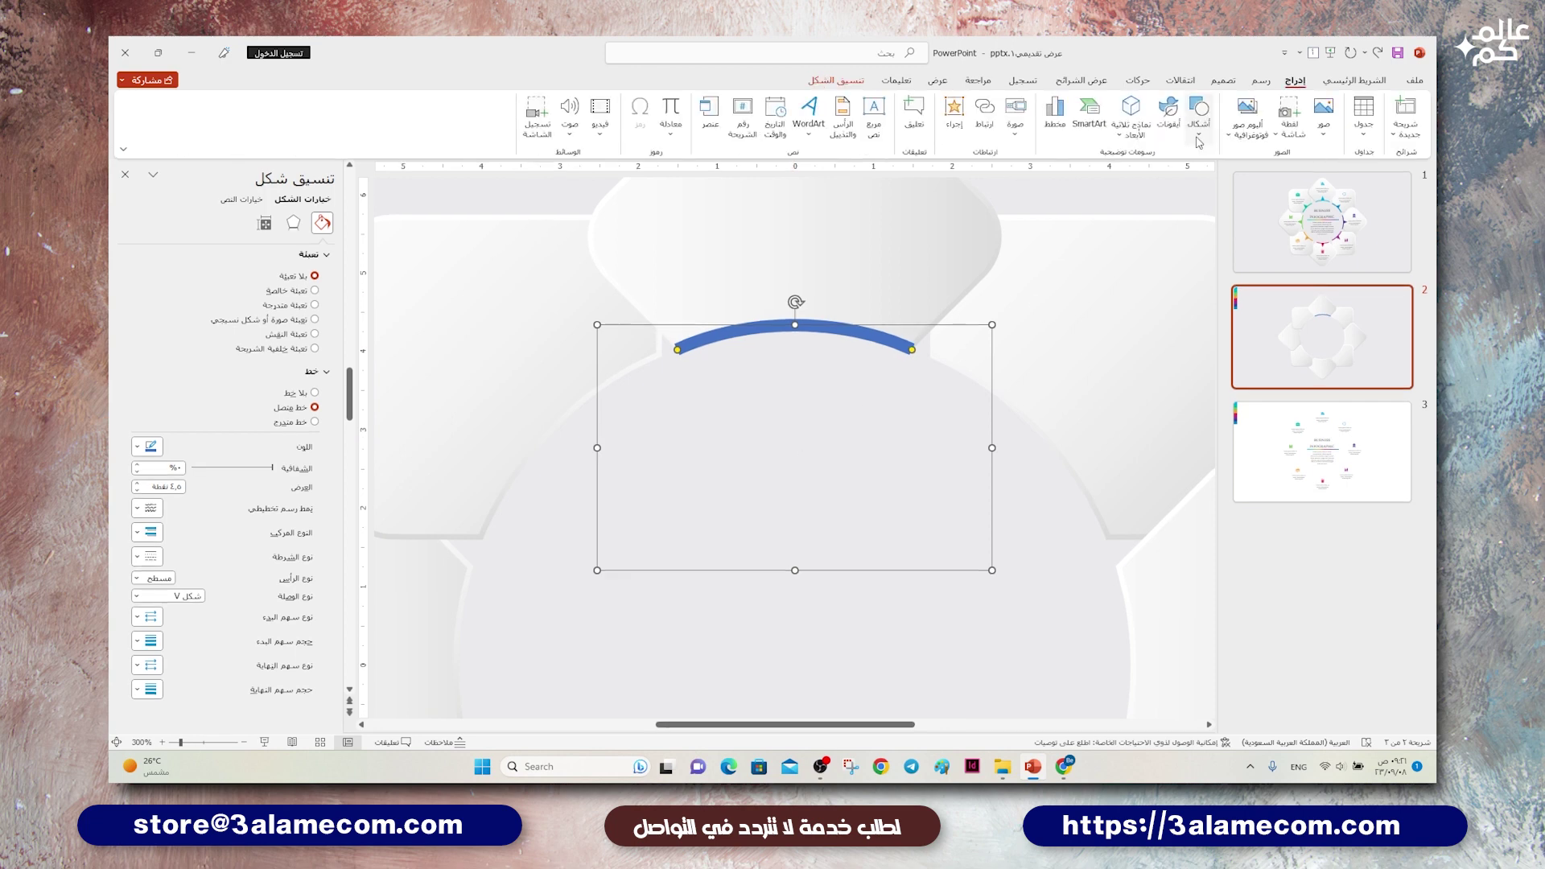
{"action": "left_click", "coordinate": [1198, 112]}
{"action": "left_click", "coordinate": [1117, 176]}
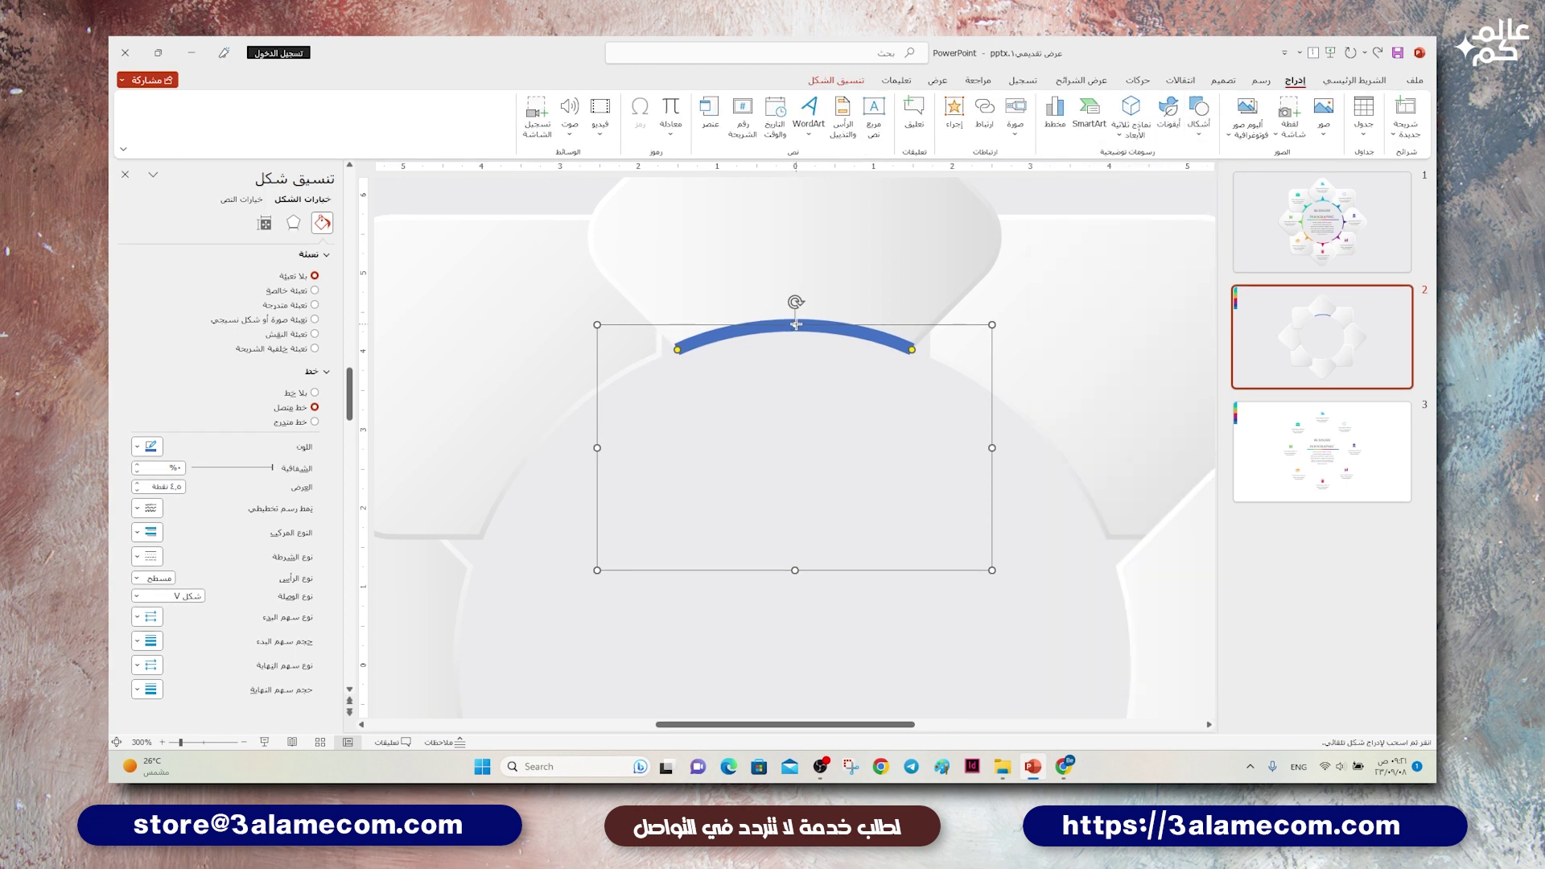
{"action": "left_click_drag", "start_coordinate": [796, 325], "coordinate": [821, 279]}
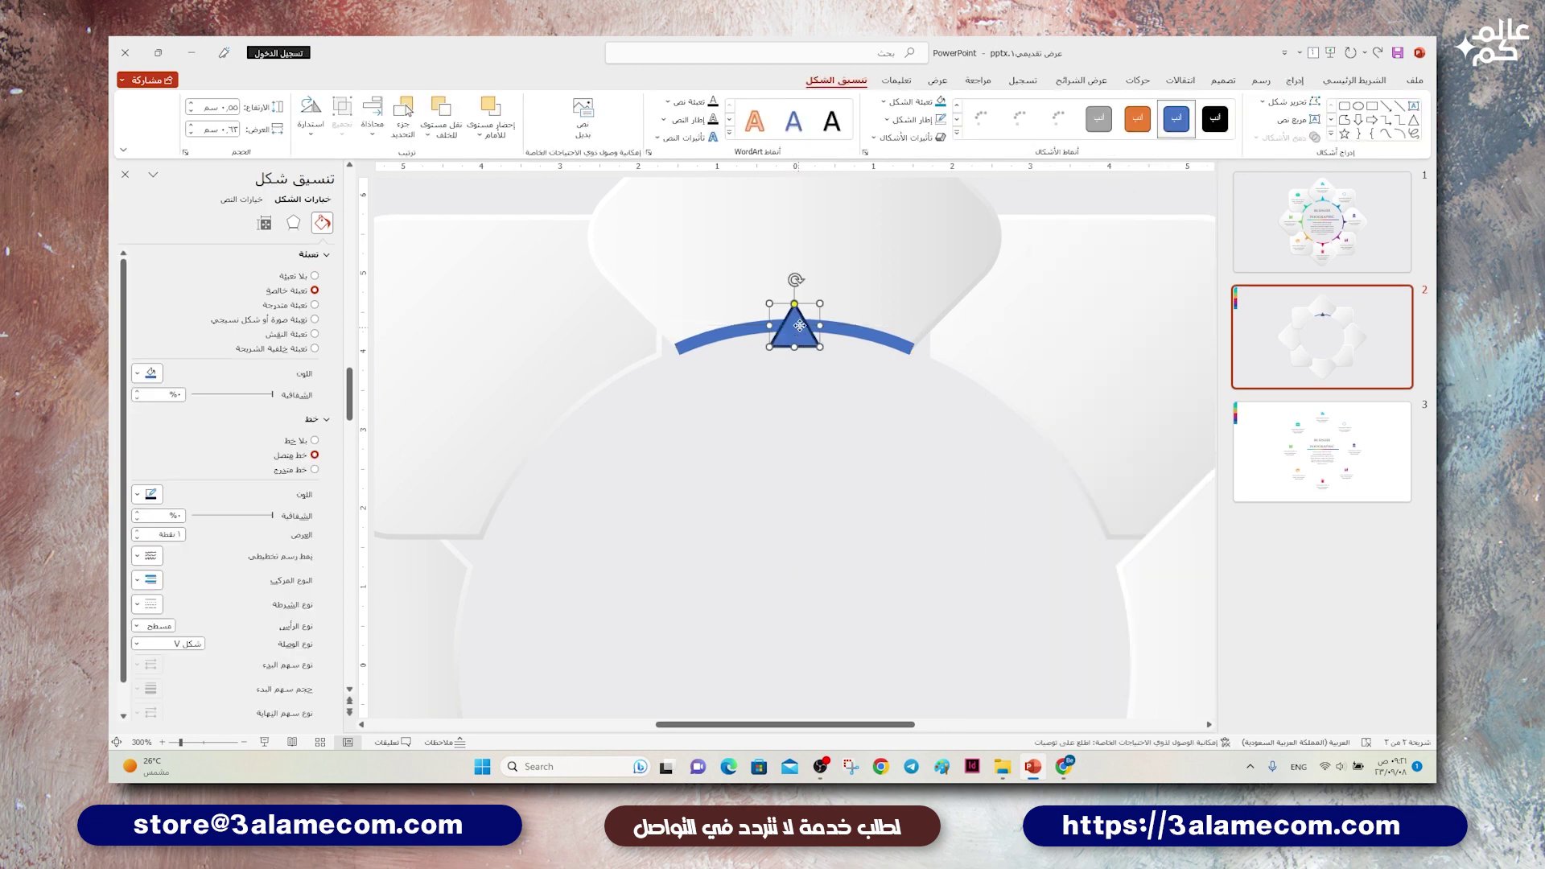
{"action": "key", "text": "Tab"}
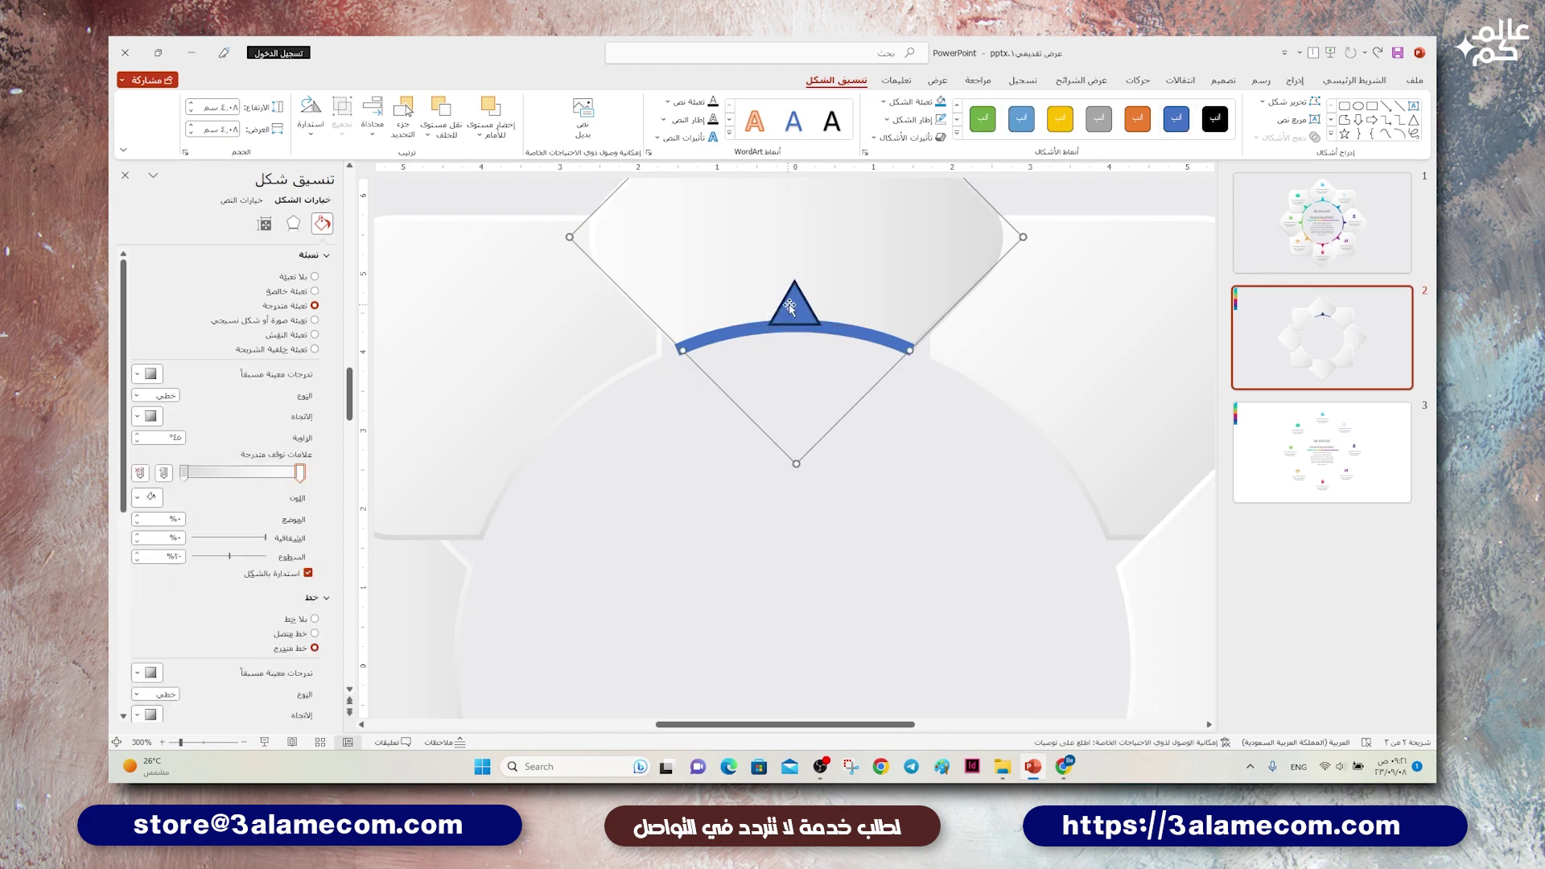
{"action": "left_click", "coordinate": [799, 311]}
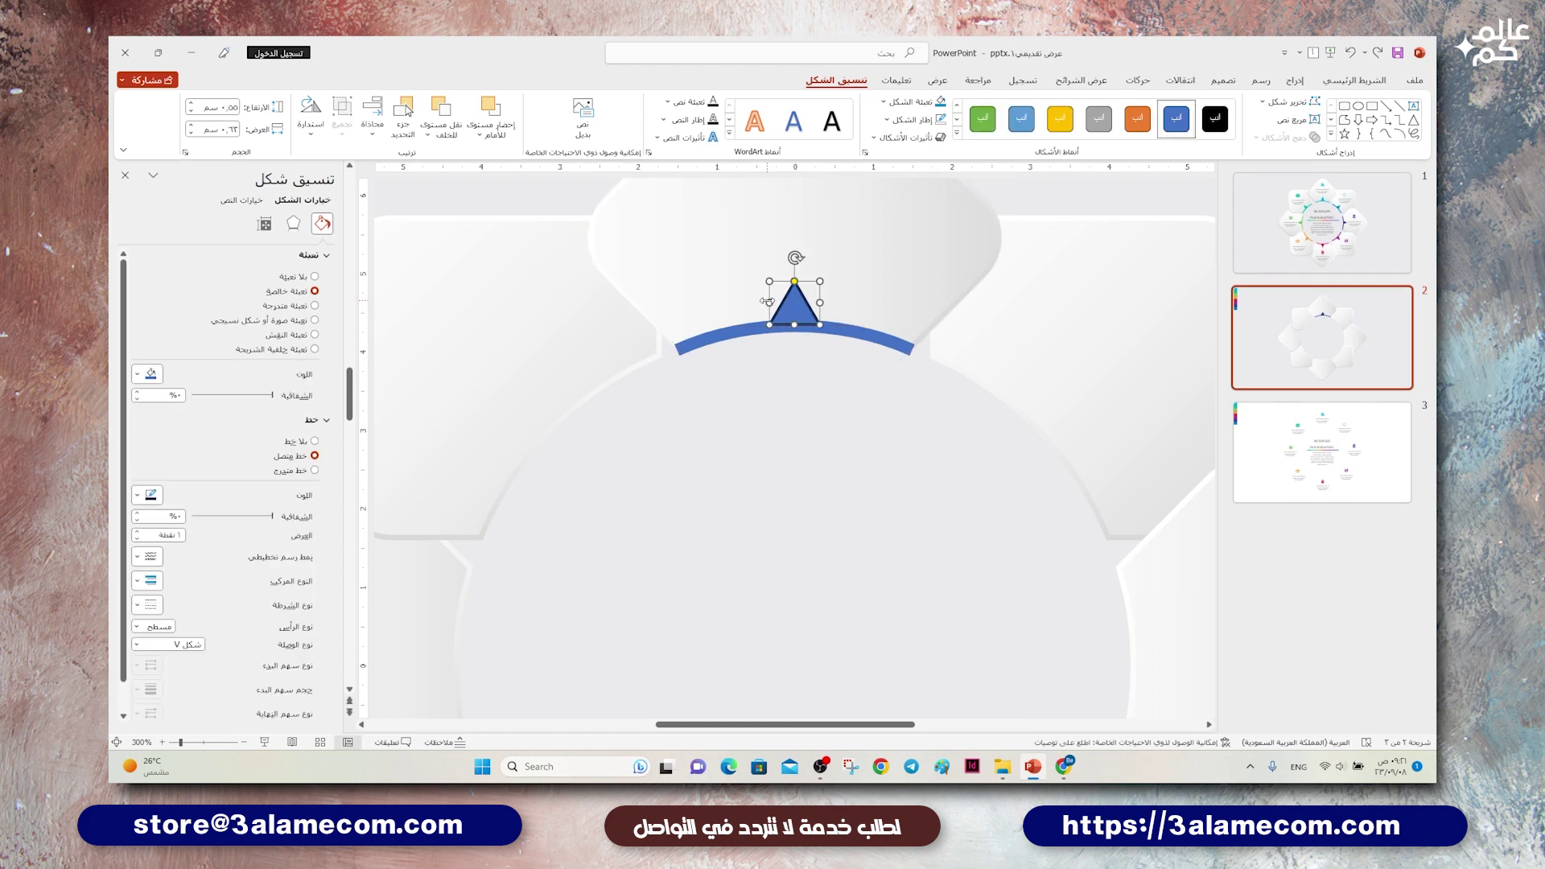
{"action": "left_click_drag", "start_coordinate": [767, 301], "coordinate": [795, 303]}
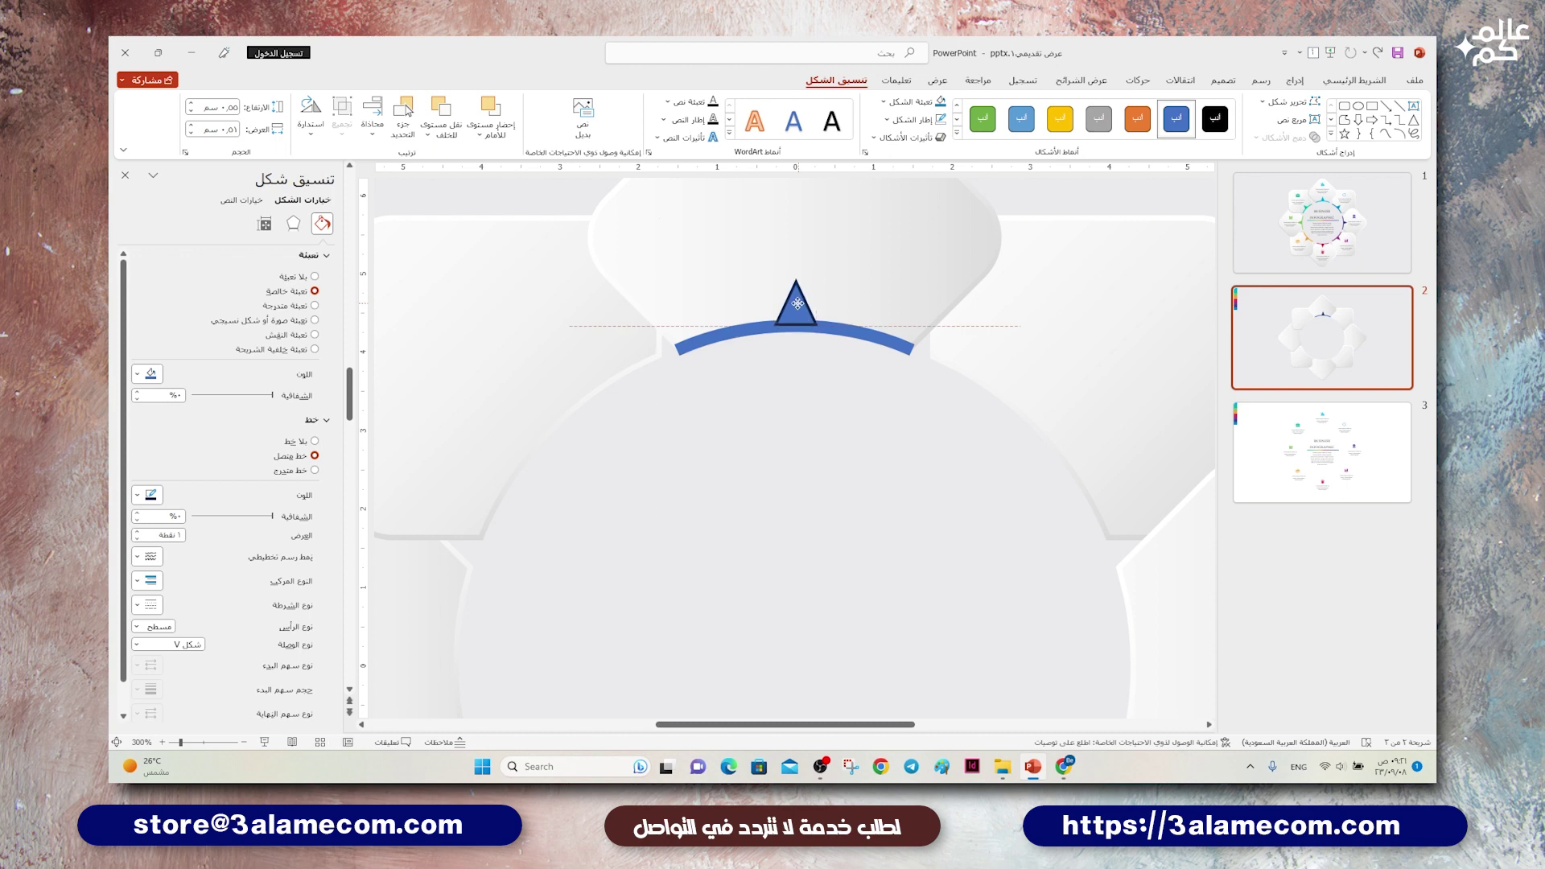
Step: Remove the triangle's outline and group it with the blue arc
{"action": "left_click", "coordinate": [941, 119]}
{"action": "left_click", "coordinate": [846, 326], "text": "shift"}
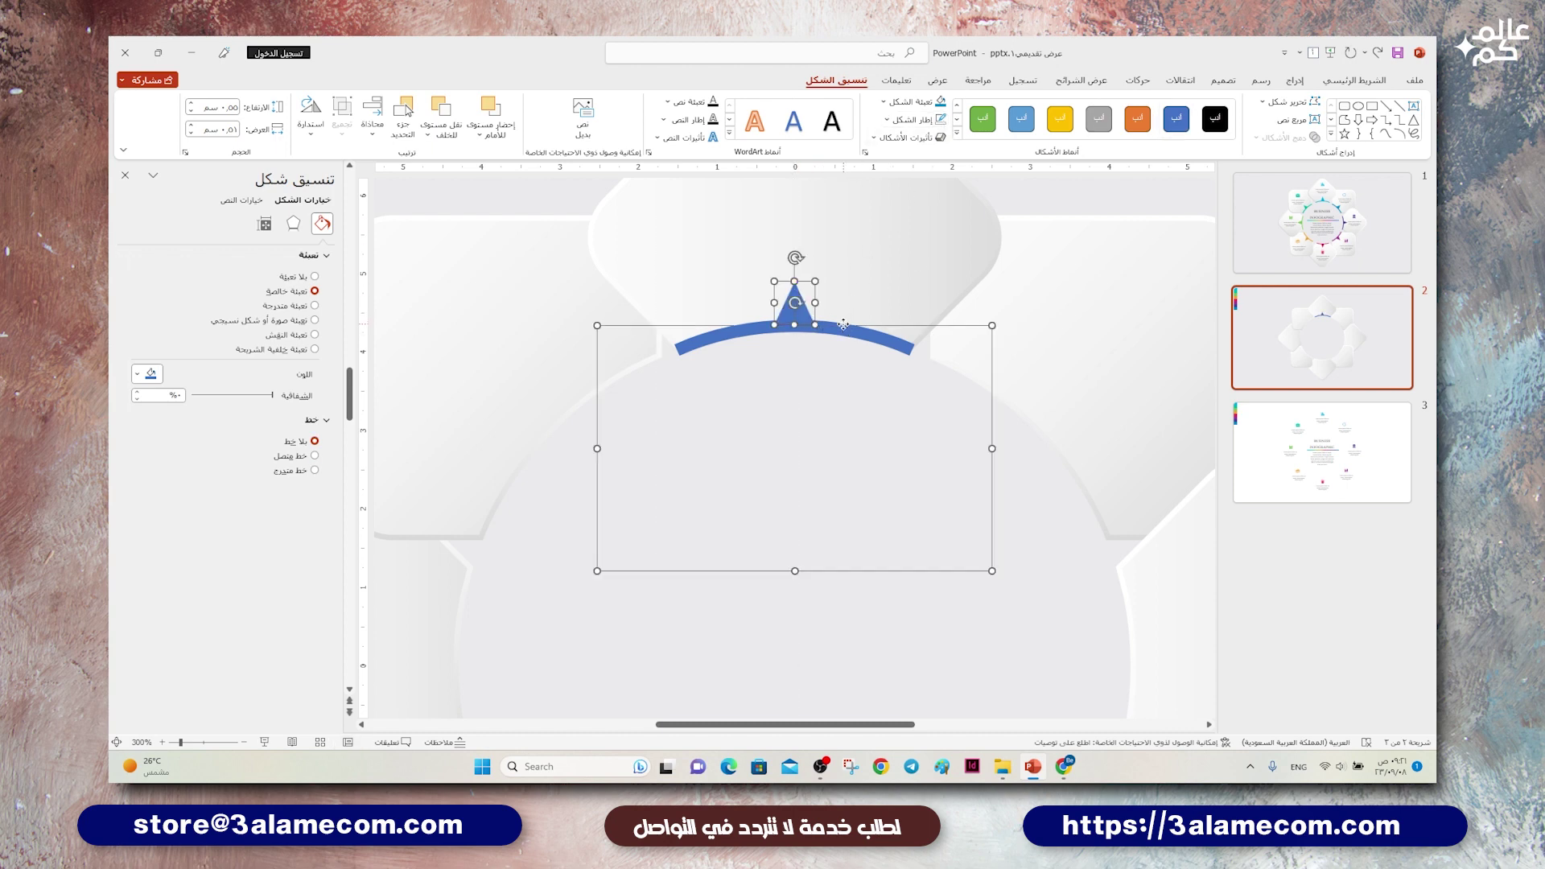
{"action": "key", "text": "ctrl+g"}
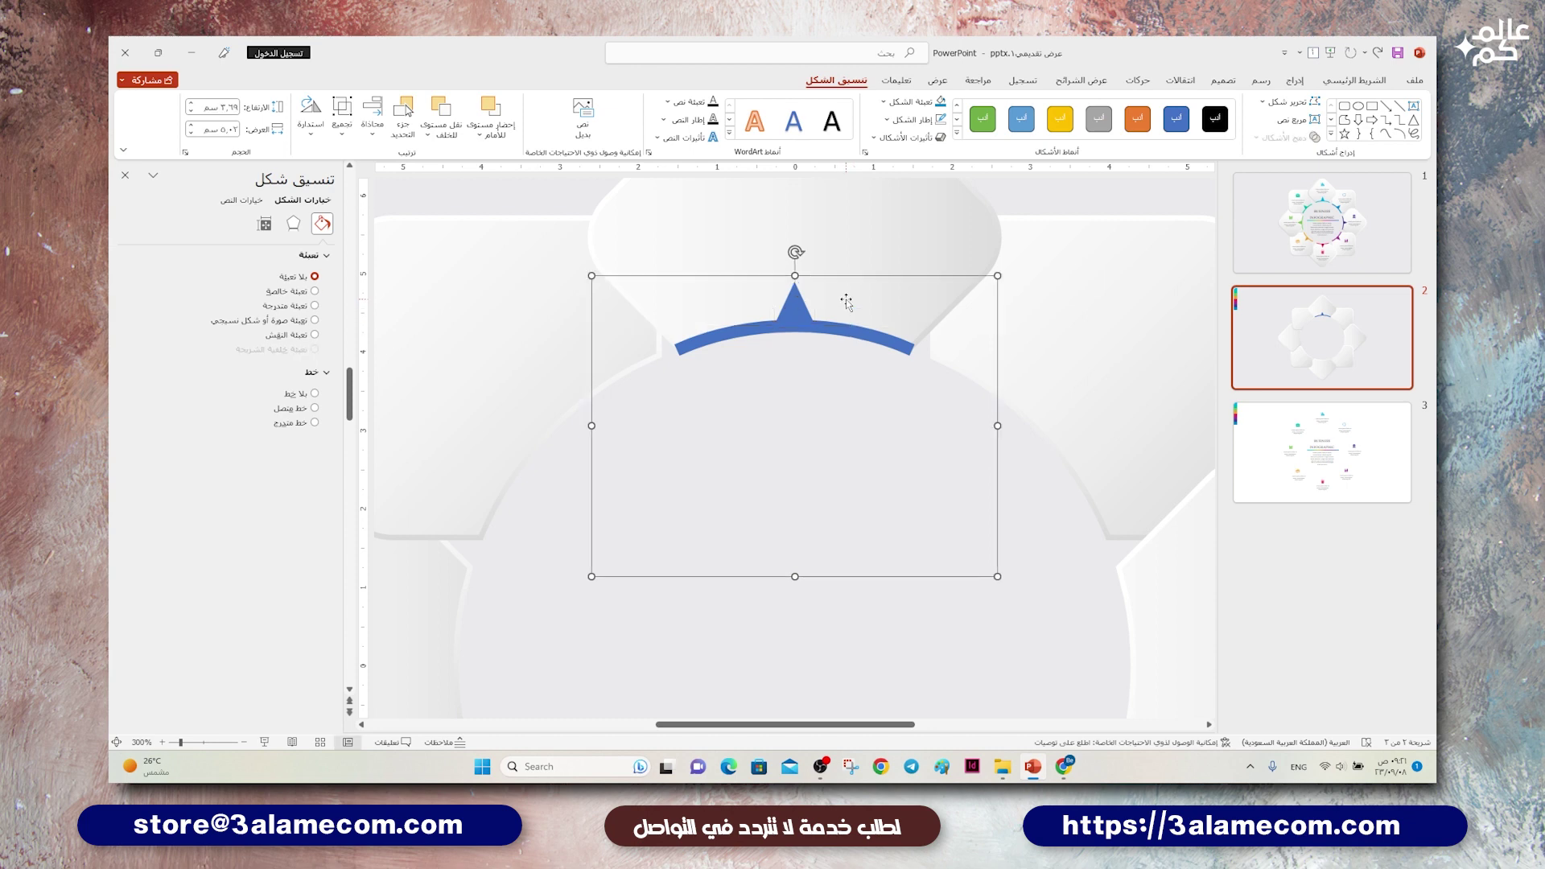
{"action": "scroll", "coordinate": [847, 301], "scroll_direction": "down", "scroll_amount": 5}
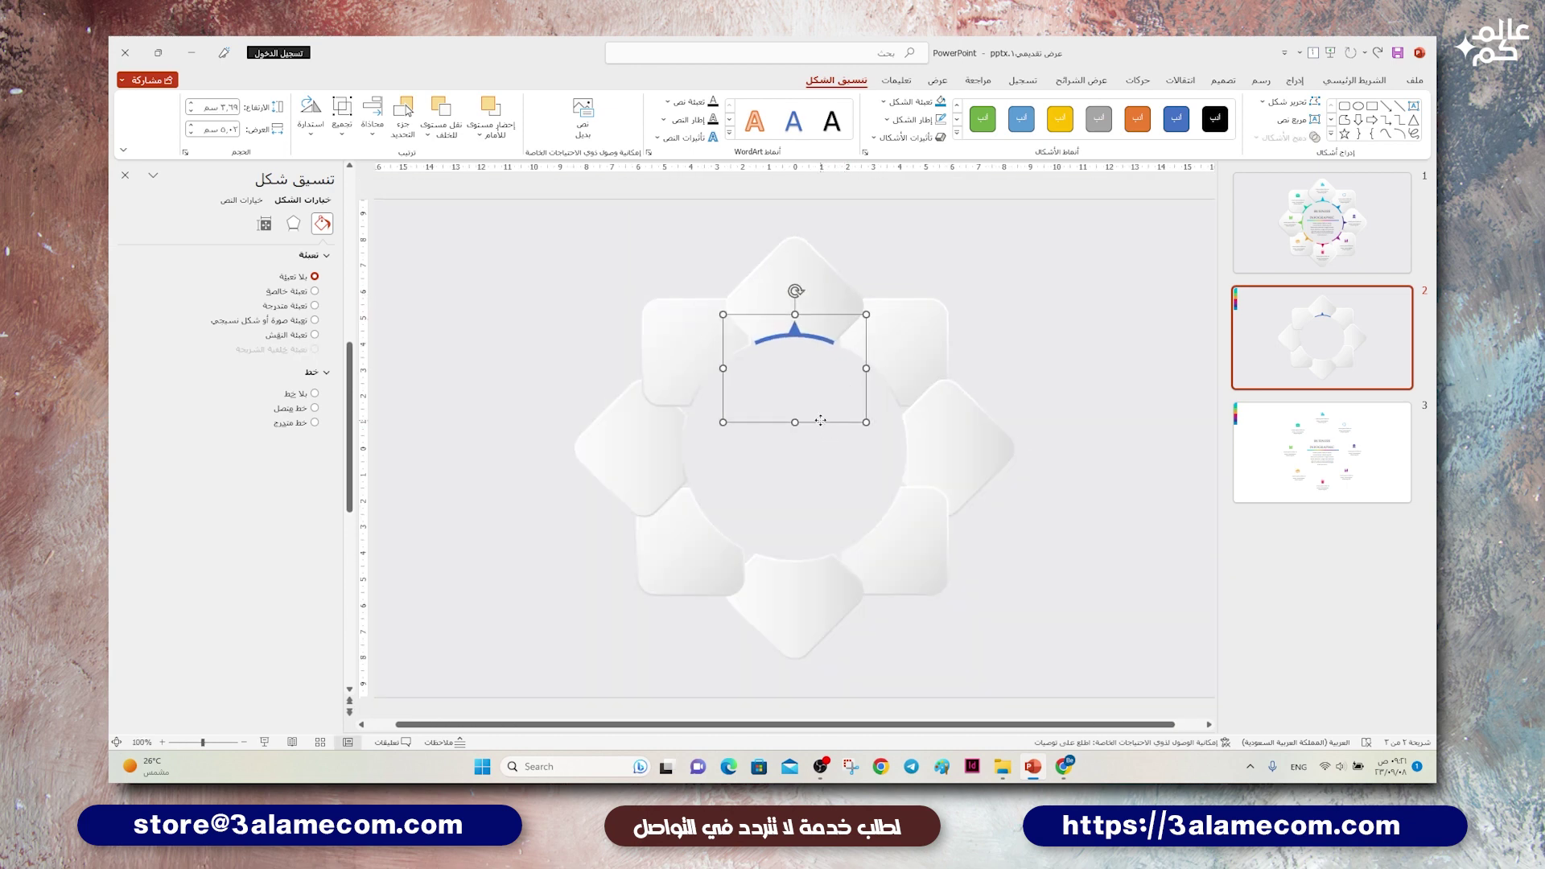
Step: Copy the top arc, rotate it 90° left, and fit it onto the ring's left side
{"action": "left_click_drag", "start_coordinate": [820, 420], "coordinate": [745, 428]}
{"action": "left_click", "coordinate": [310, 117]}
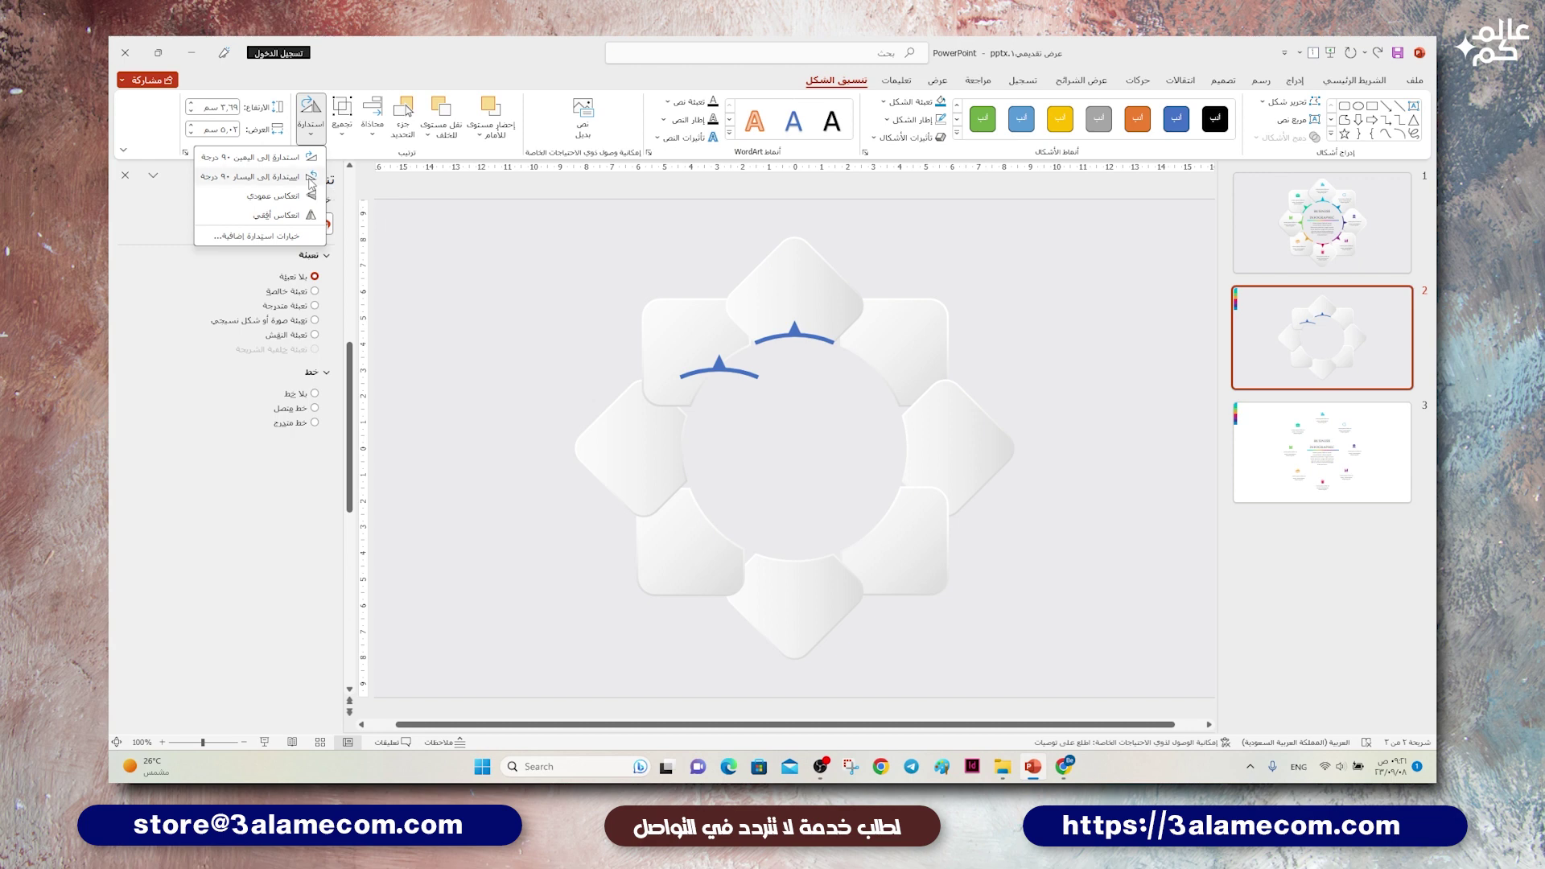
{"action": "left_click", "coordinate": [303, 175]}
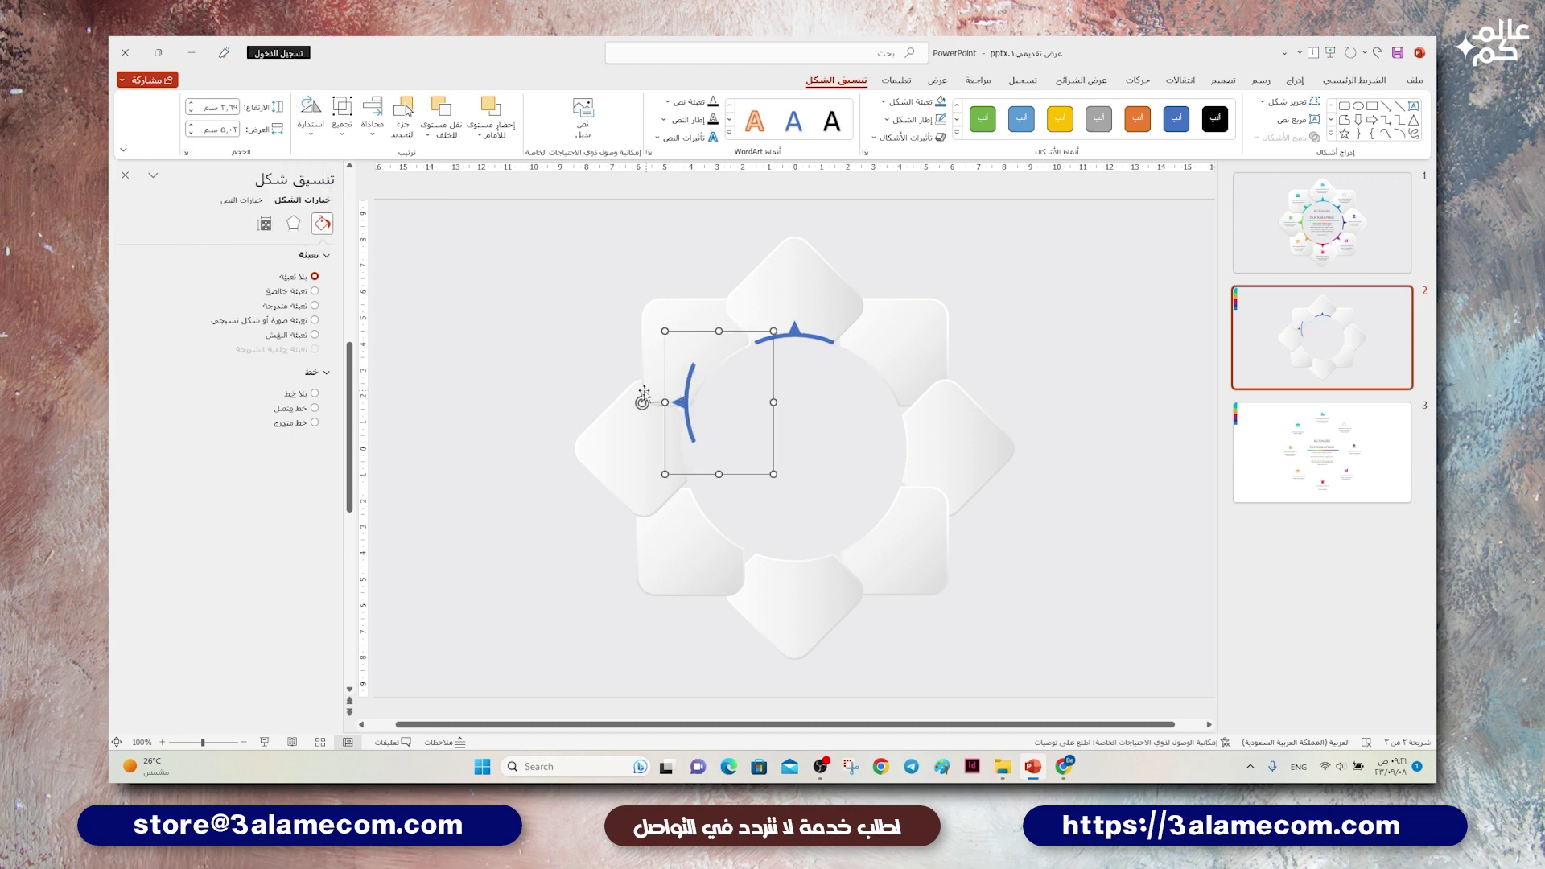
{"action": "left_click_drag", "start_coordinate": [641, 402], "coordinate": [651, 361]}
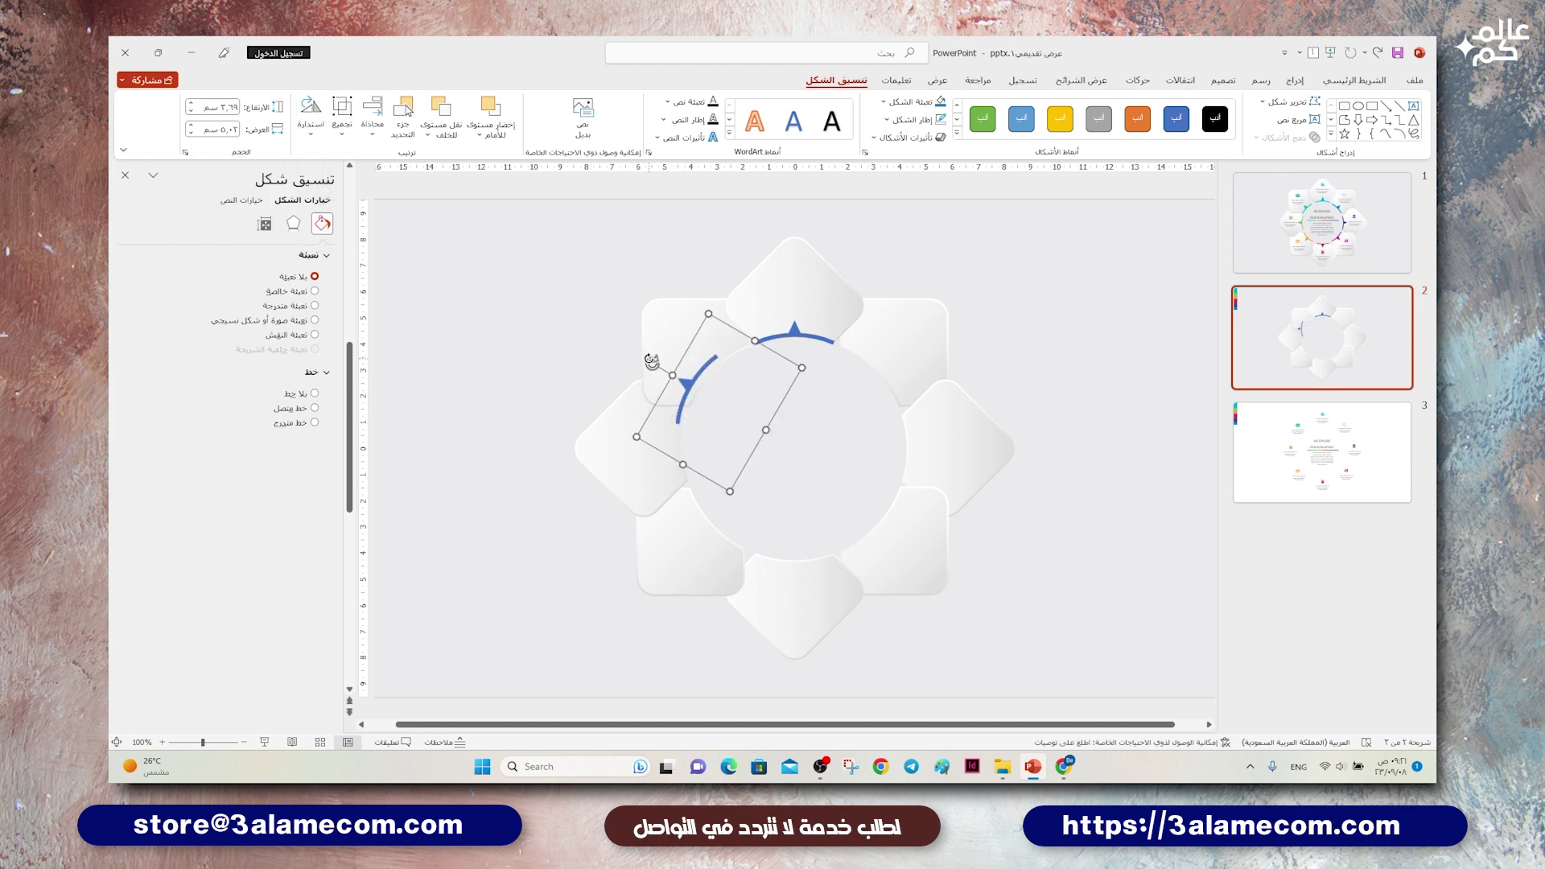
{"action": "left_click_drag", "start_coordinate": [785, 418], "coordinate": [817, 403]}
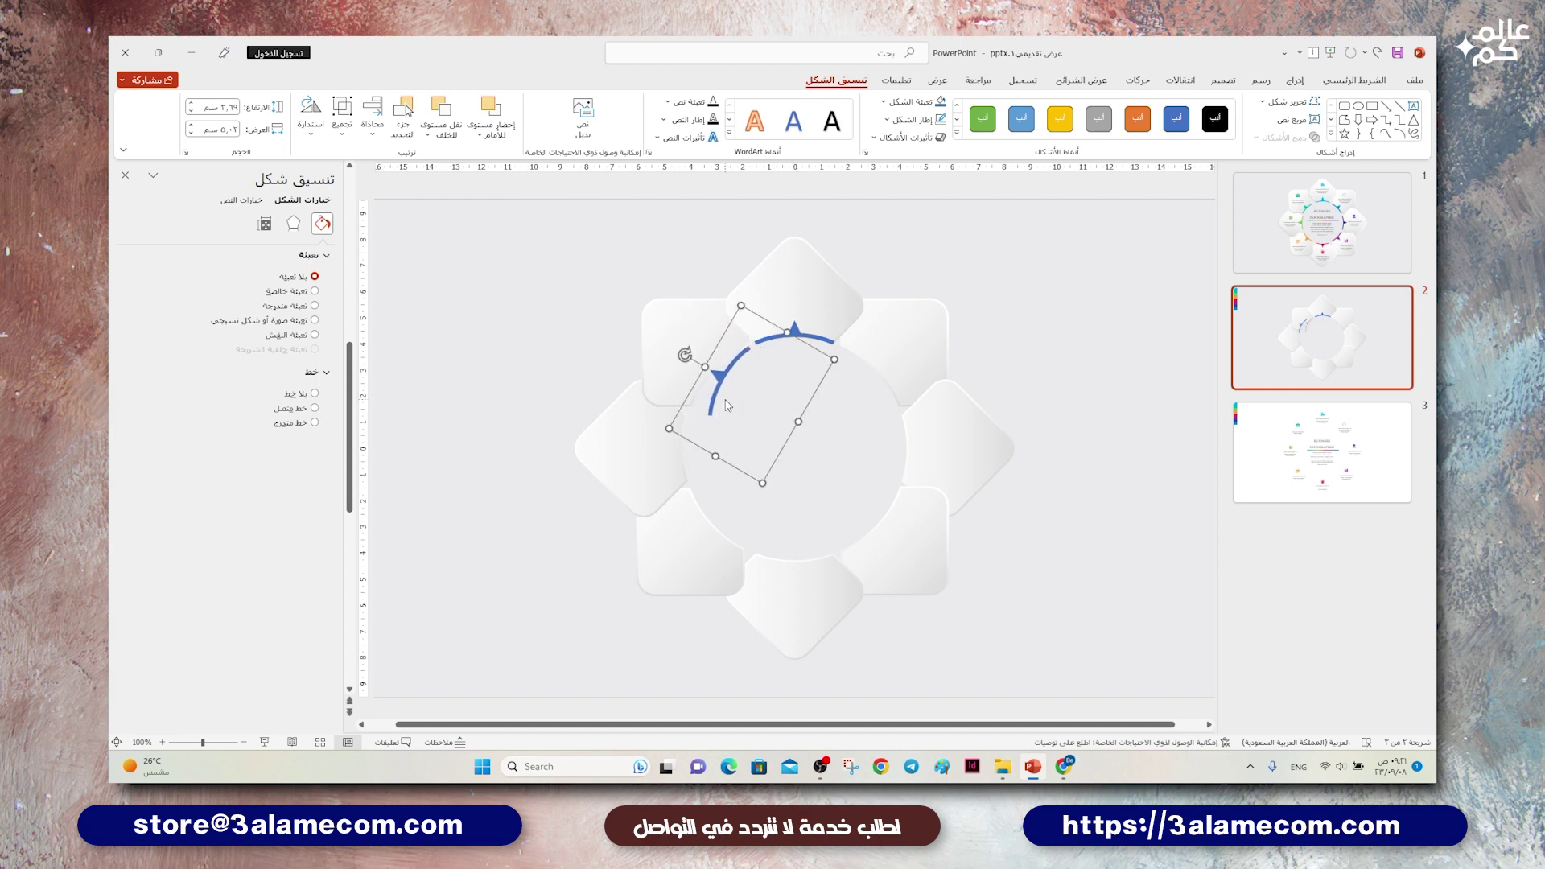
{"action": "scroll", "coordinate": [726, 405], "scroll_direction": "up", "scroll_amount": 5, "text": "ctrl"}
{"action": "mouse_move", "coordinate": [554, 307]}
{"action": "left_mouse_down"}
{"action": "mouse_move", "coordinate": [644, 303]}
{"action": "mouse_move", "coordinate": [630, 307]}
{"action": "left_mouse_up"}
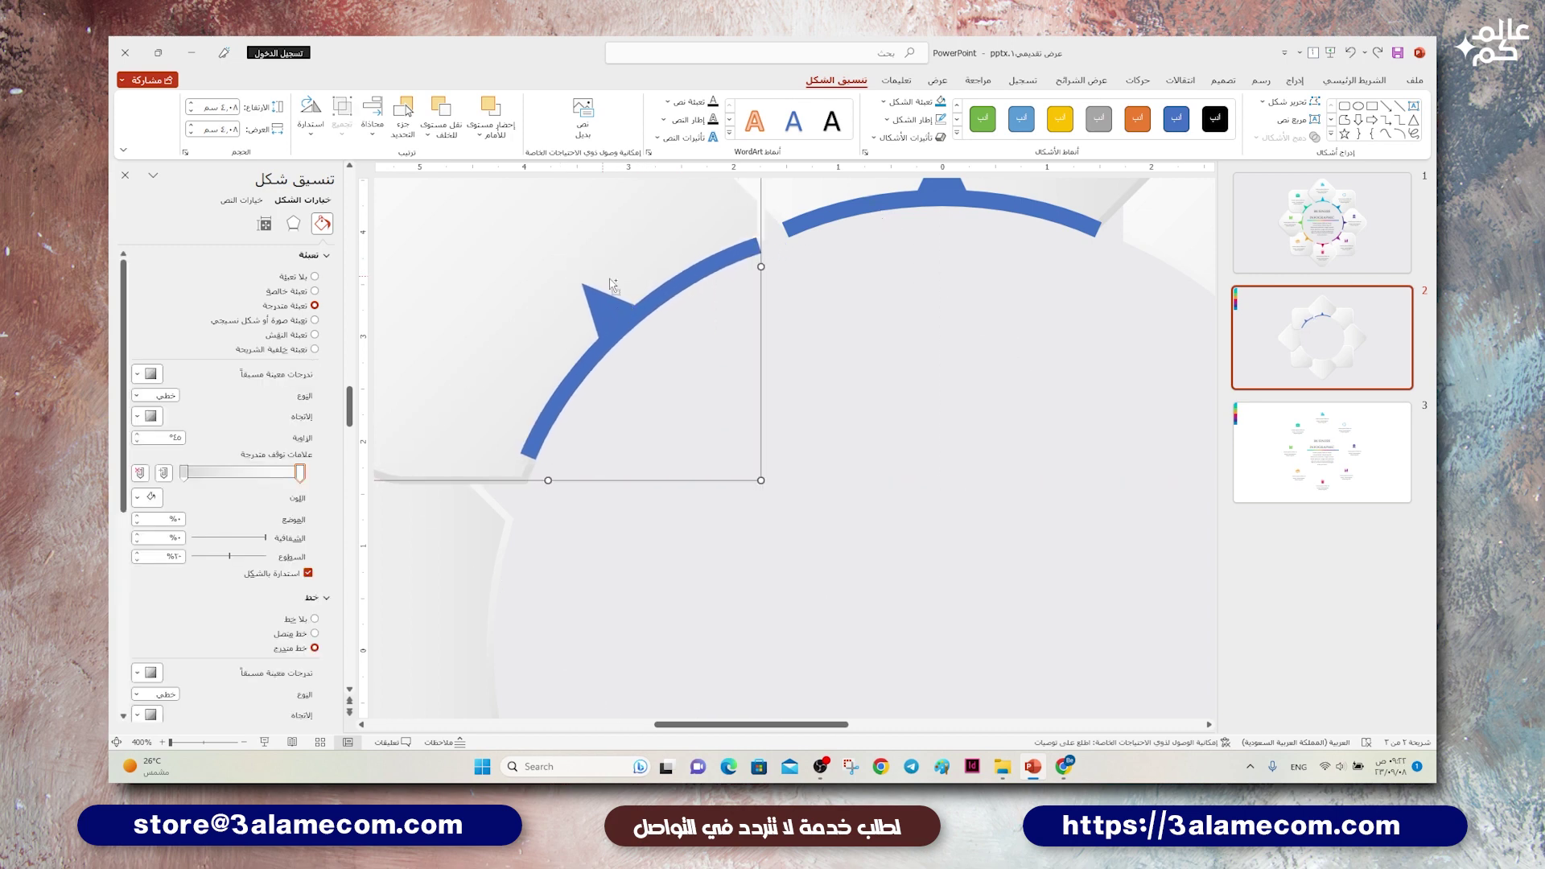
{"action": "left_click_drag", "start_coordinate": [562, 262], "coordinate": [552, 258]}
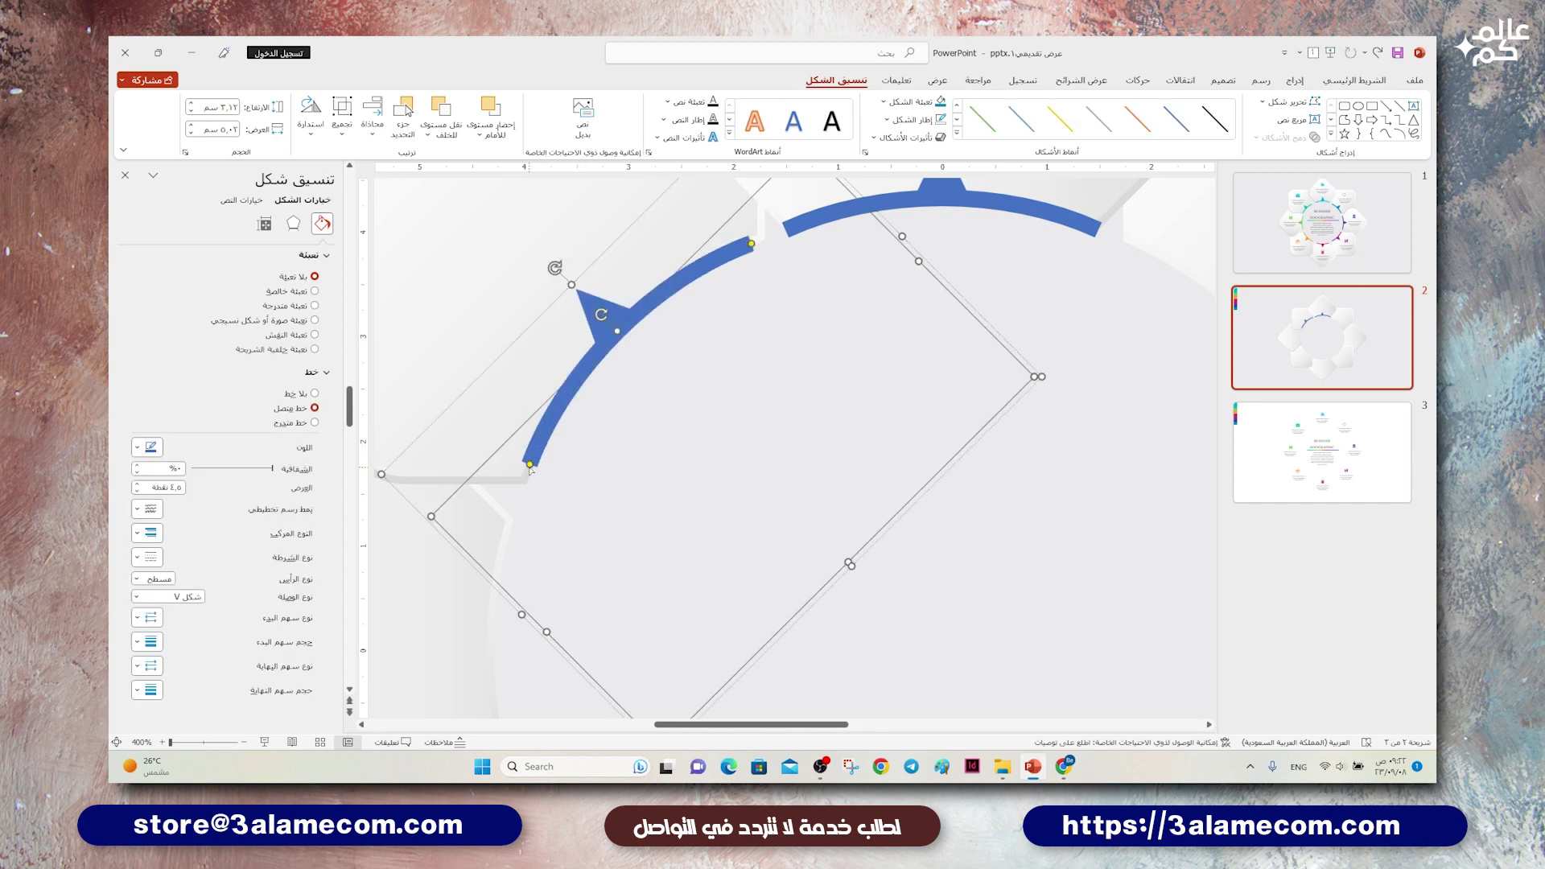
{"action": "left_click_drag", "start_coordinate": [531, 465], "coordinate": [523, 485]}
{"action": "left_click_drag", "start_coordinate": [752, 245], "coordinate": [761, 245]}
{"action": "scroll", "coordinate": [732, 313], "scroll_direction": "down", "scroll_amount": 10, "text": "ctrl"}
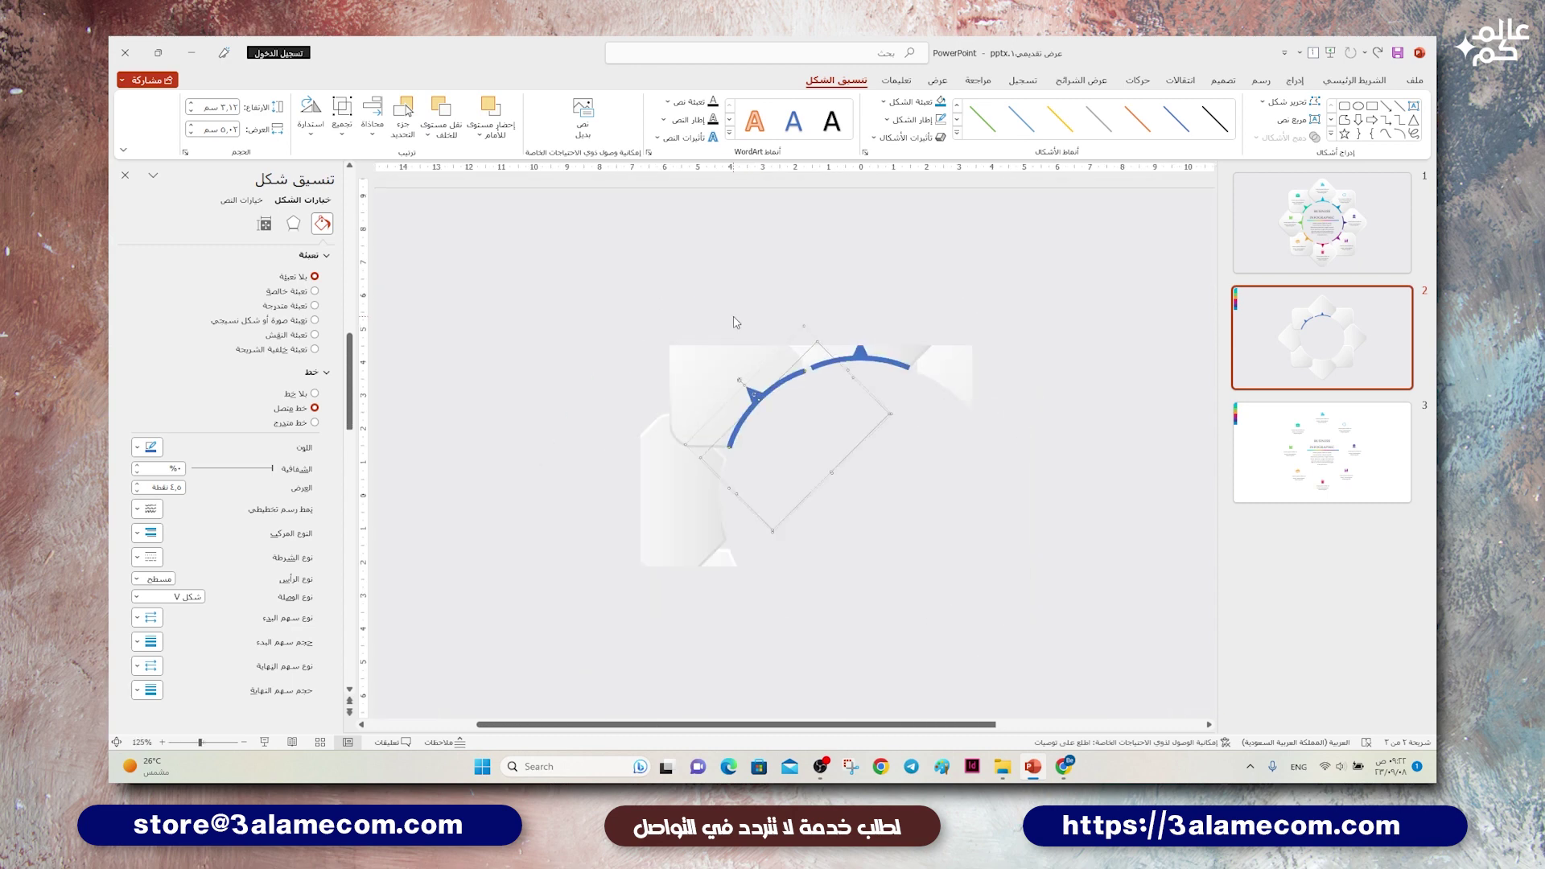
{"action": "left_click", "coordinate": [772, 293]}
Step: Duplicate the left arc, move it right, and flip it horizontally to mirror it
{"action": "left_click", "coordinate": [735, 364]}
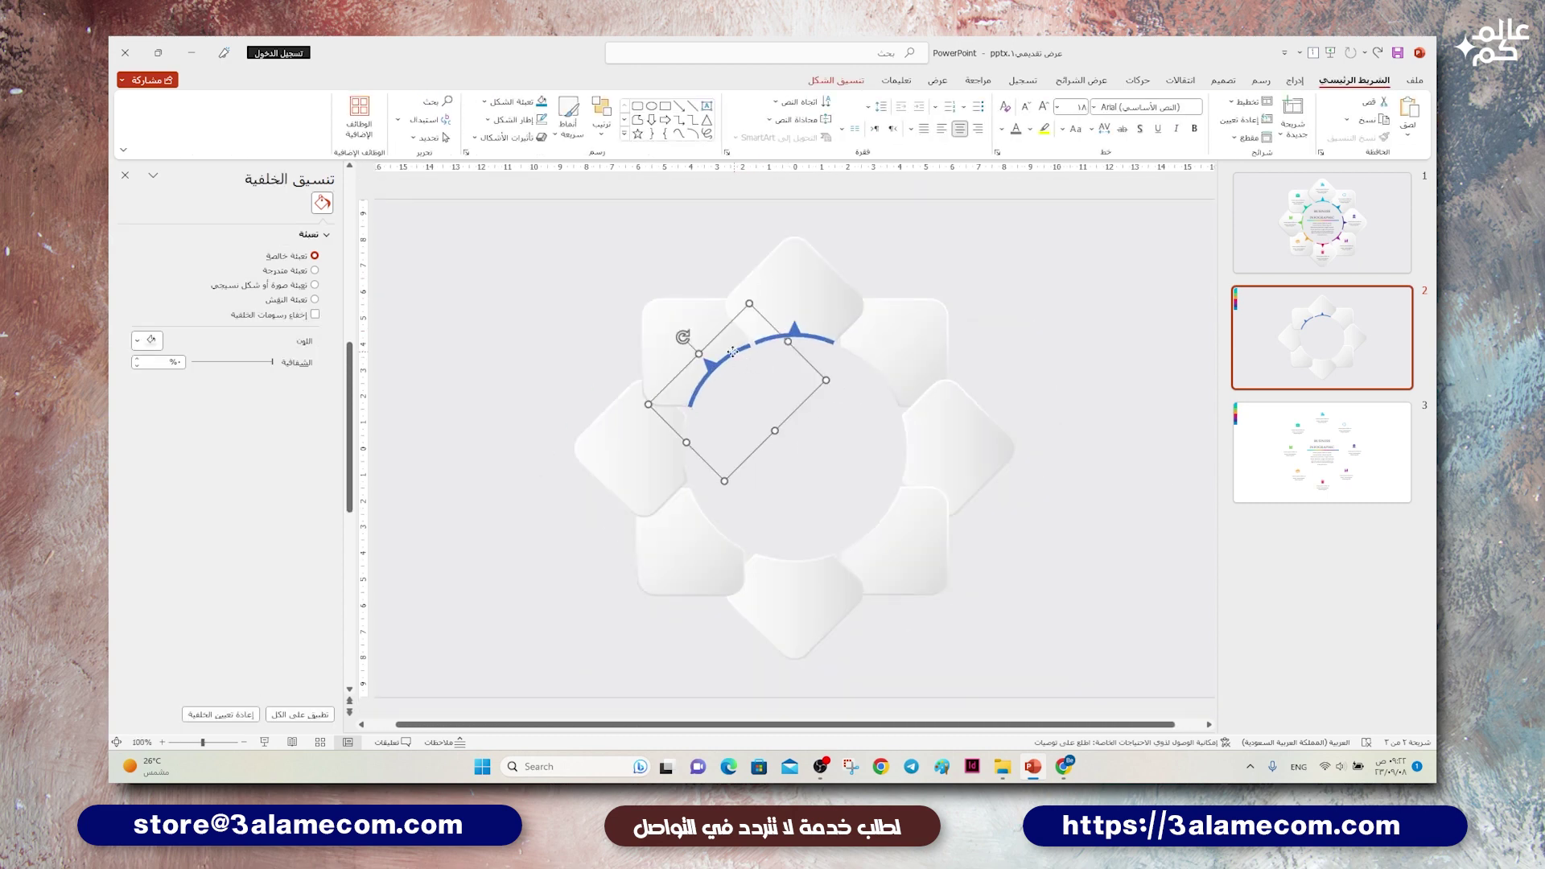
{"action": "key", "text": "ctrl+d"}
{"action": "left_click_drag", "start_coordinate": [734, 363], "coordinate": [851, 368]}
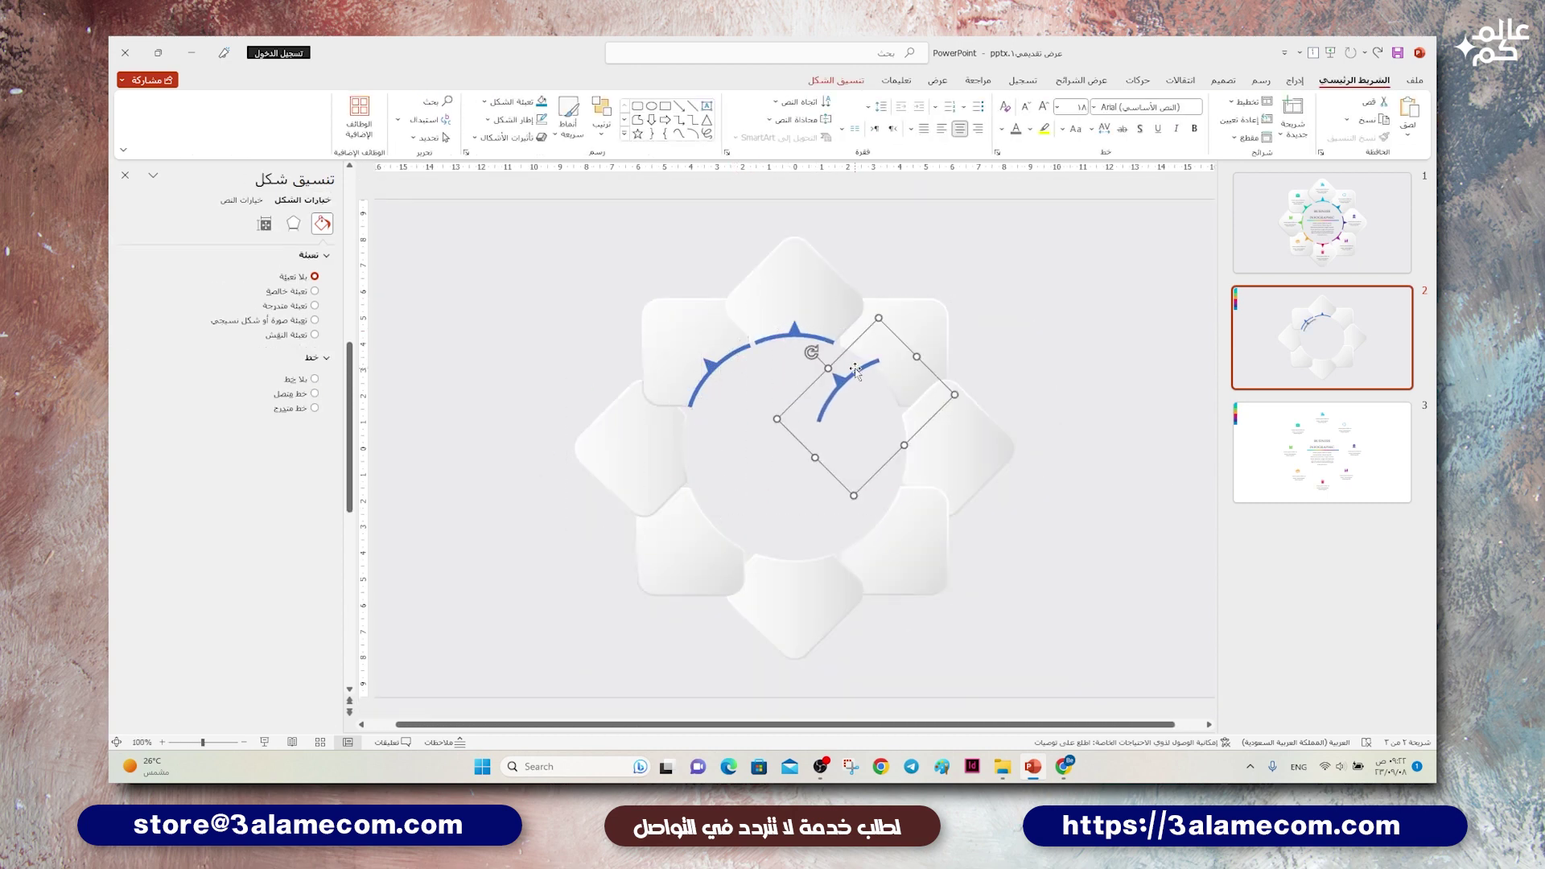
{"action": "left_click", "coordinate": [837, 81]}
{"action": "left_click", "coordinate": [311, 121]}
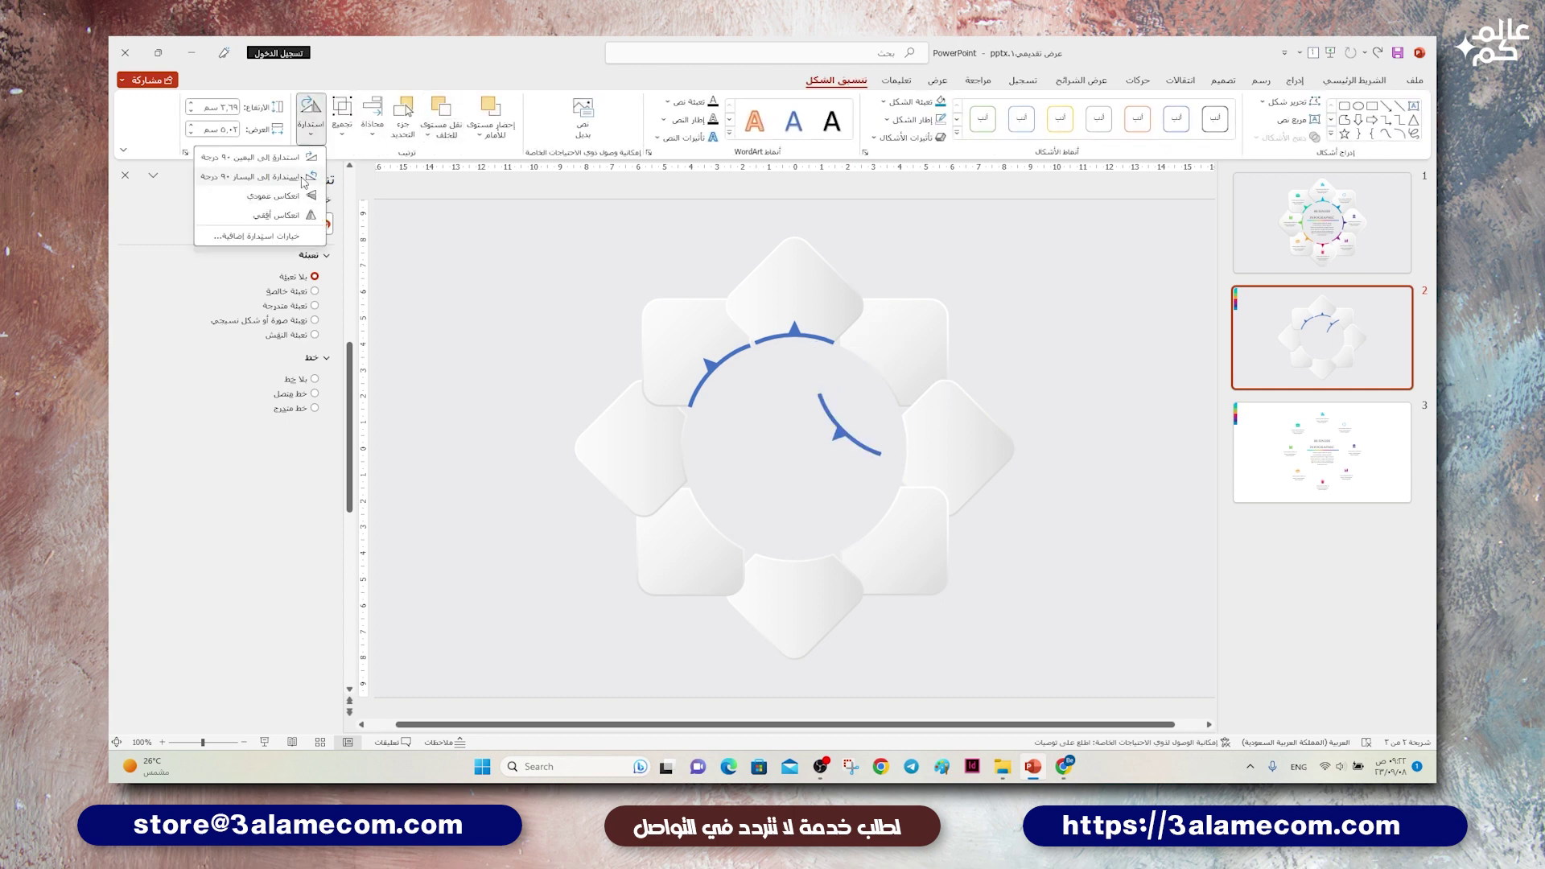
{"action": "left_click", "coordinate": [276, 215]}
Step: Align the right arc, flip it vertically, and move it to the ring's lower right
{"action": "left_click", "coordinate": [877, 375]}
{"action": "scroll", "coordinate": [877, 375], "scroll_direction": "up", "scroll_amount": 5}
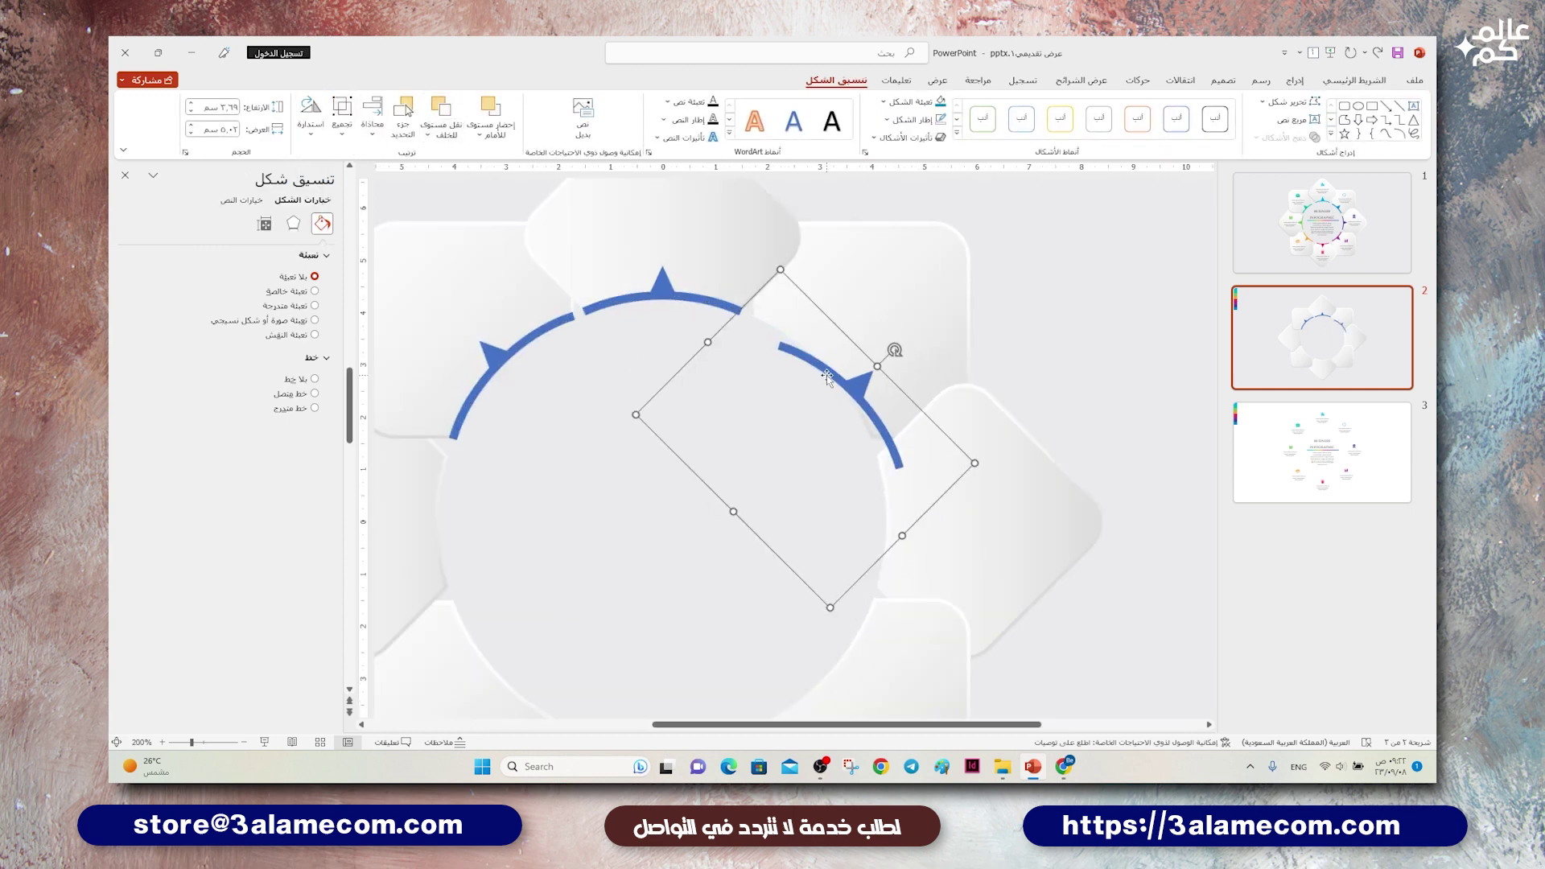
{"action": "mouse_move", "coordinate": [827, 375]}
{"action": "left_mouse_down"}
{"action": "mouse_move", "coordinate": [801, 340]}
{"action": "mouse_move", "coordinate": [860, 372]}
{"action": "mouse_move", "coordinate": [884, 451]}
{"action": "left_mouse_up"}
{"action": "scroll", "coordinate": [829, 356], "scroll_direction": "down", "scroll_amount": 5}
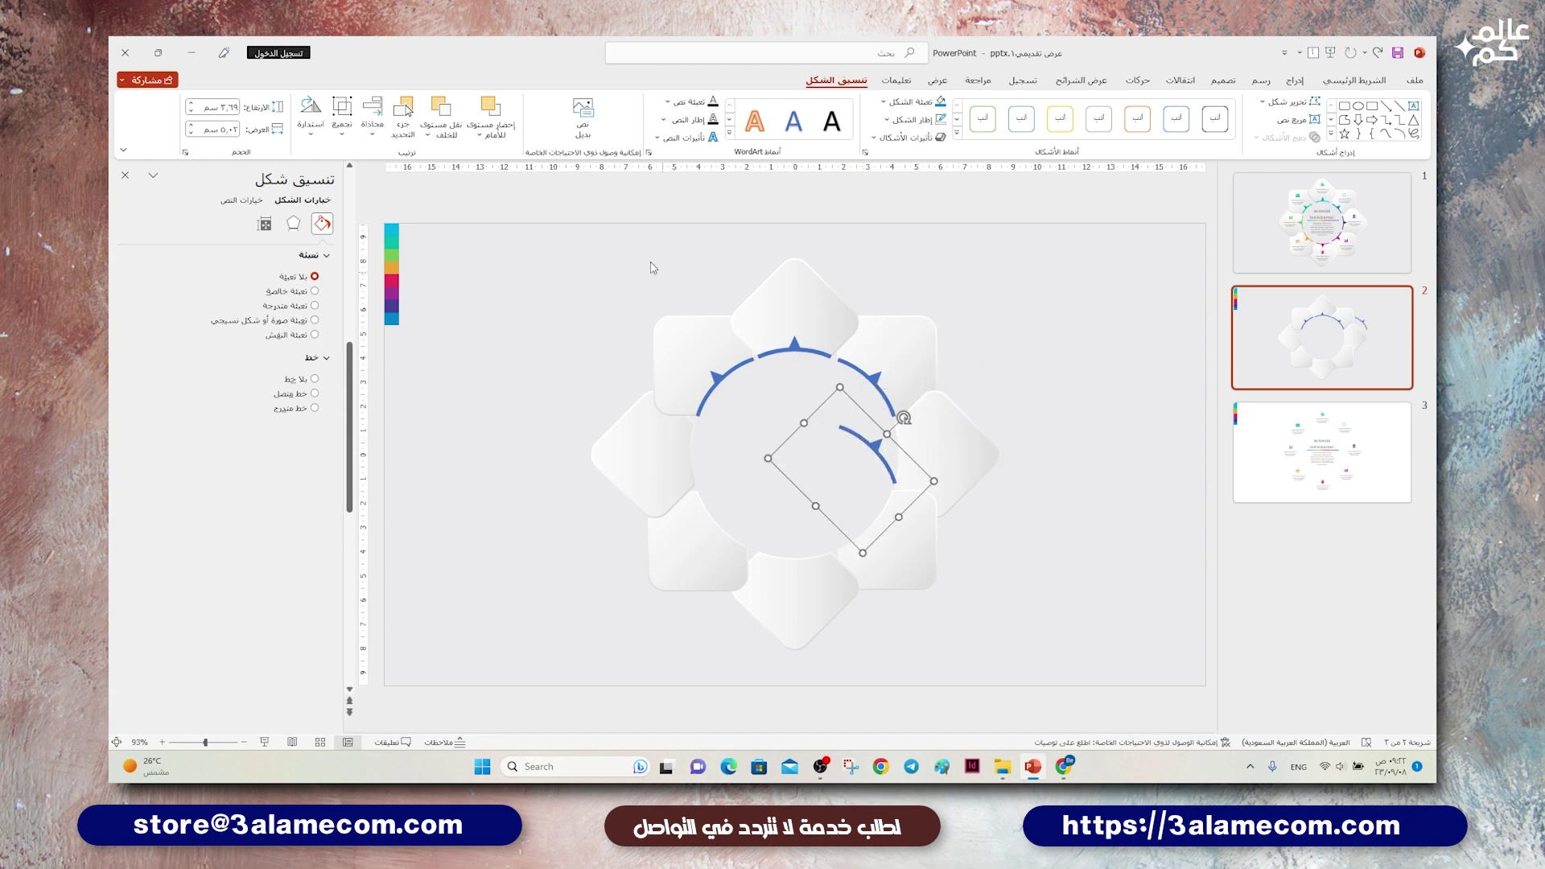
{"action": "left_click", "coordinate": [308, 108]}
{"action": "left_click", "coordinate": [282, 215]}
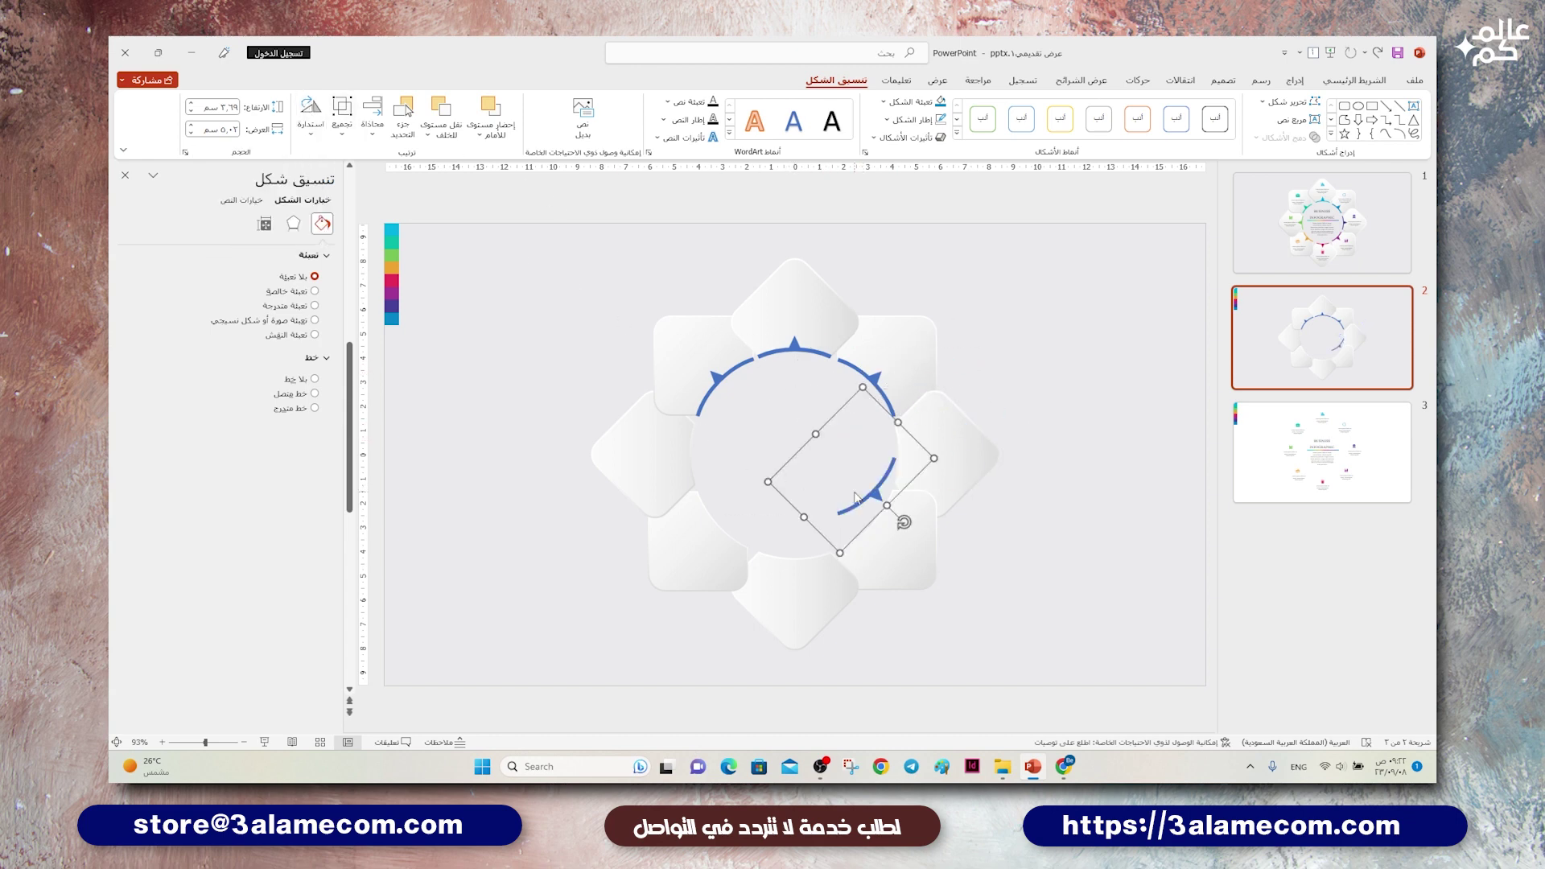
{"action": "left_click_drag", "start_coordinate": [857, 497], "coordinate": [869, 528]}
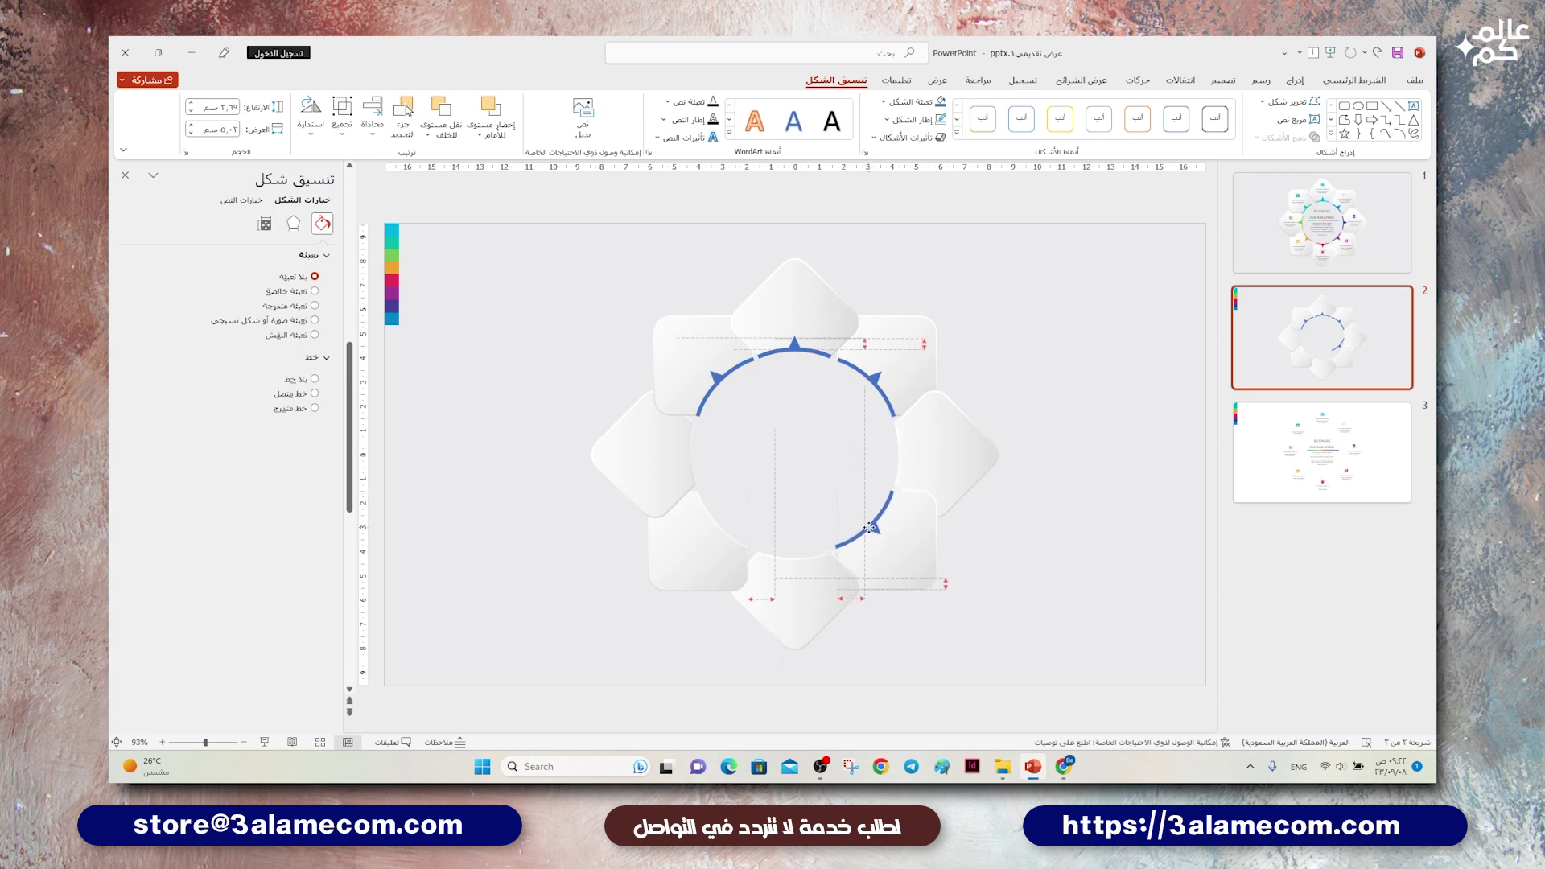
Step: Copy the lower-right arc to the lower left, flip it, and position it on the ring
{"action": "left_click_drag", "start_coordinate": [870, 528], "coordinate": [741, 522]}
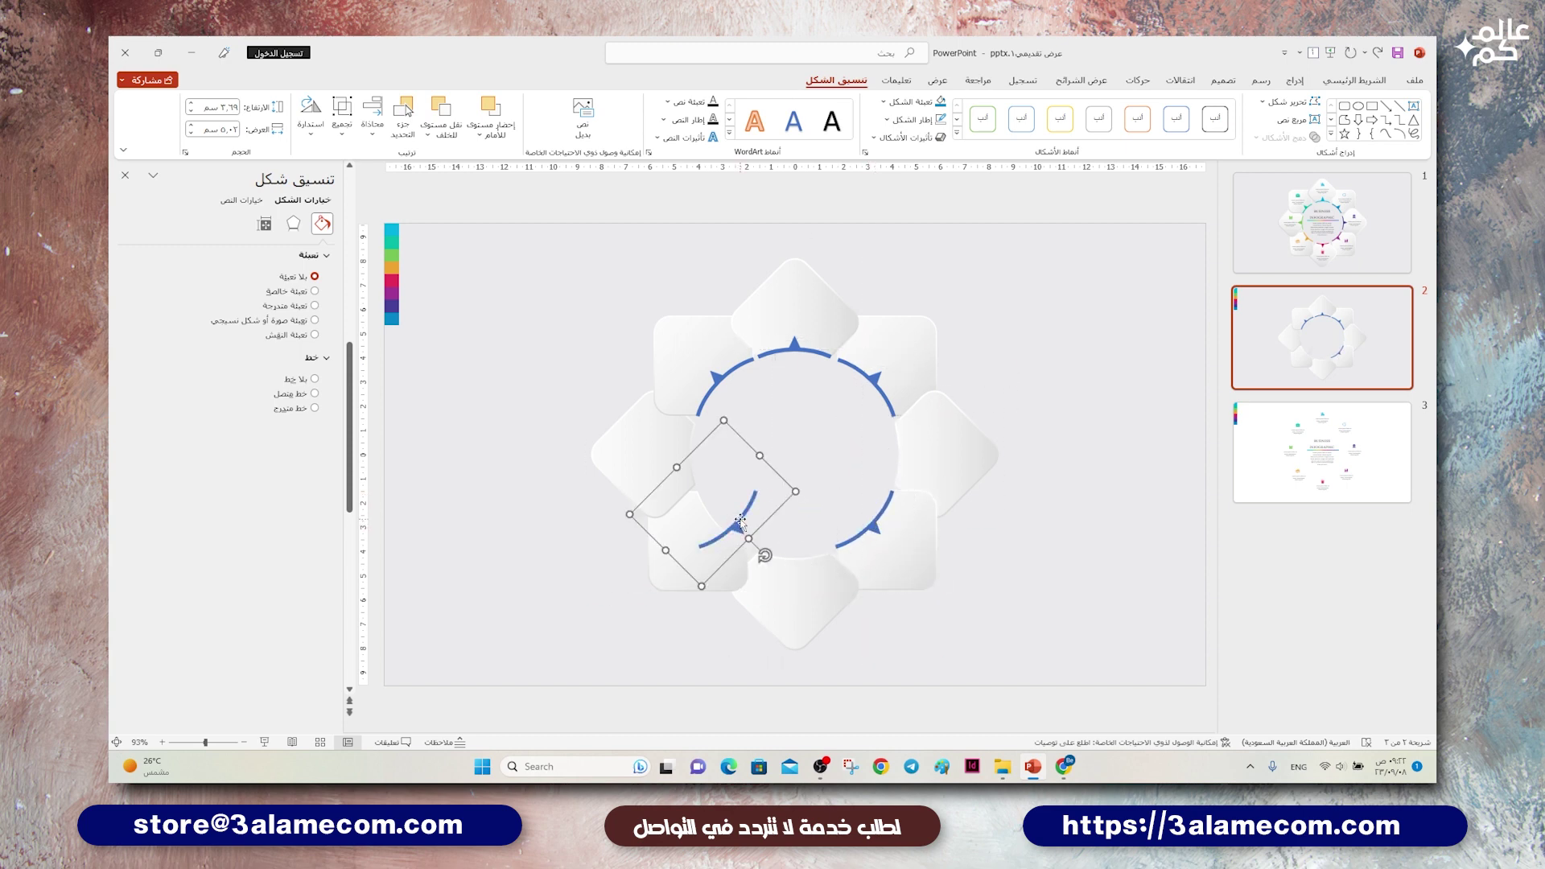
{"action": "left_click", "coordinate": [768, 523]}
{"action": "left_click", "coordinate": [752, 527]}
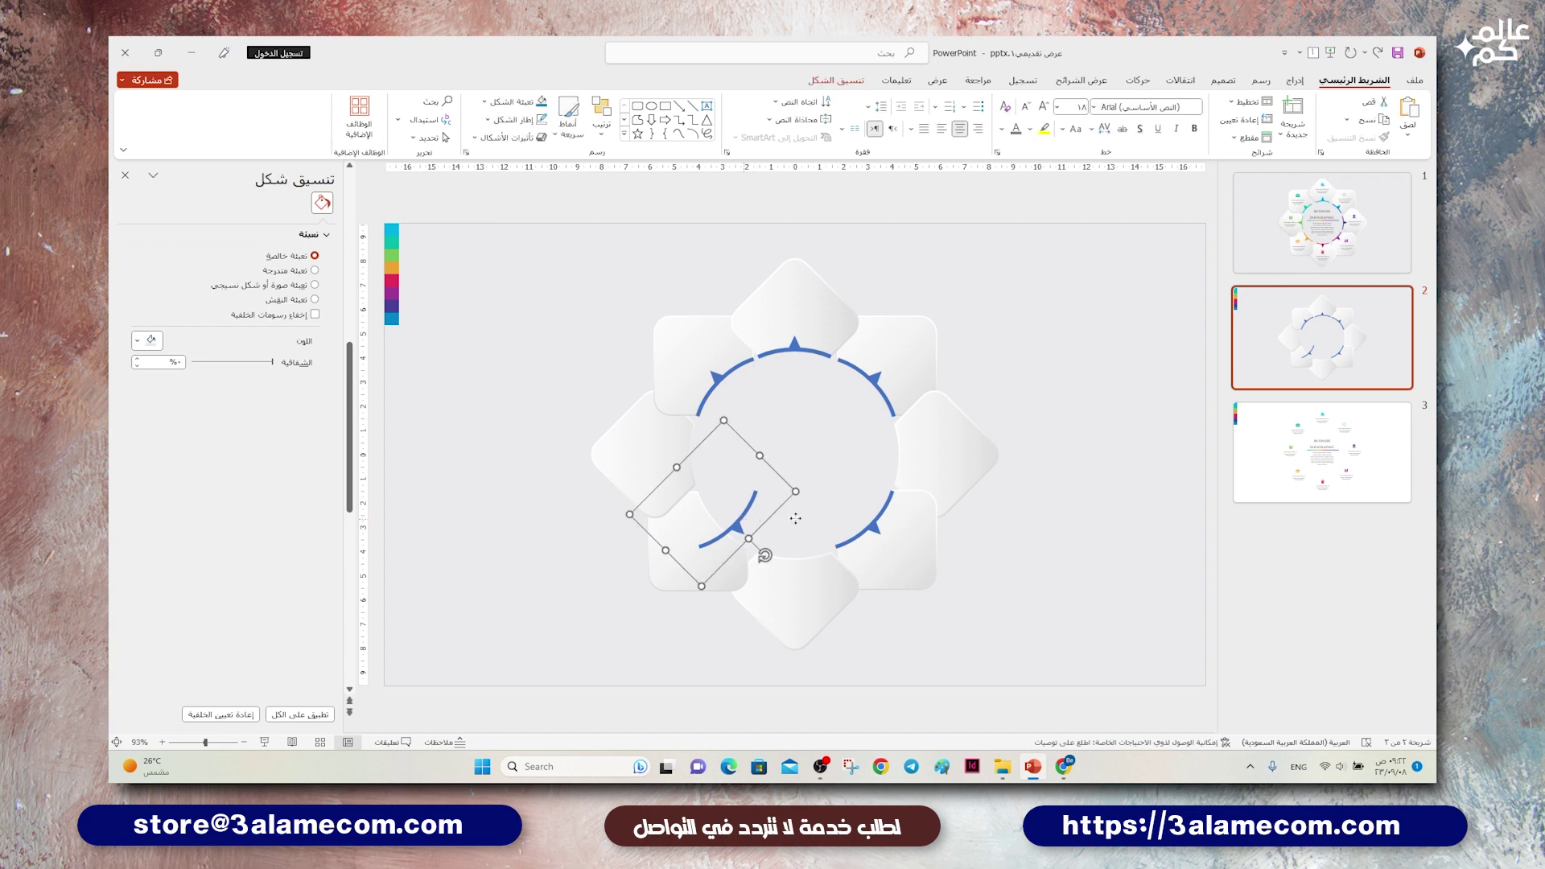
{"action": "left_click", "coordinate": [836, 81]}
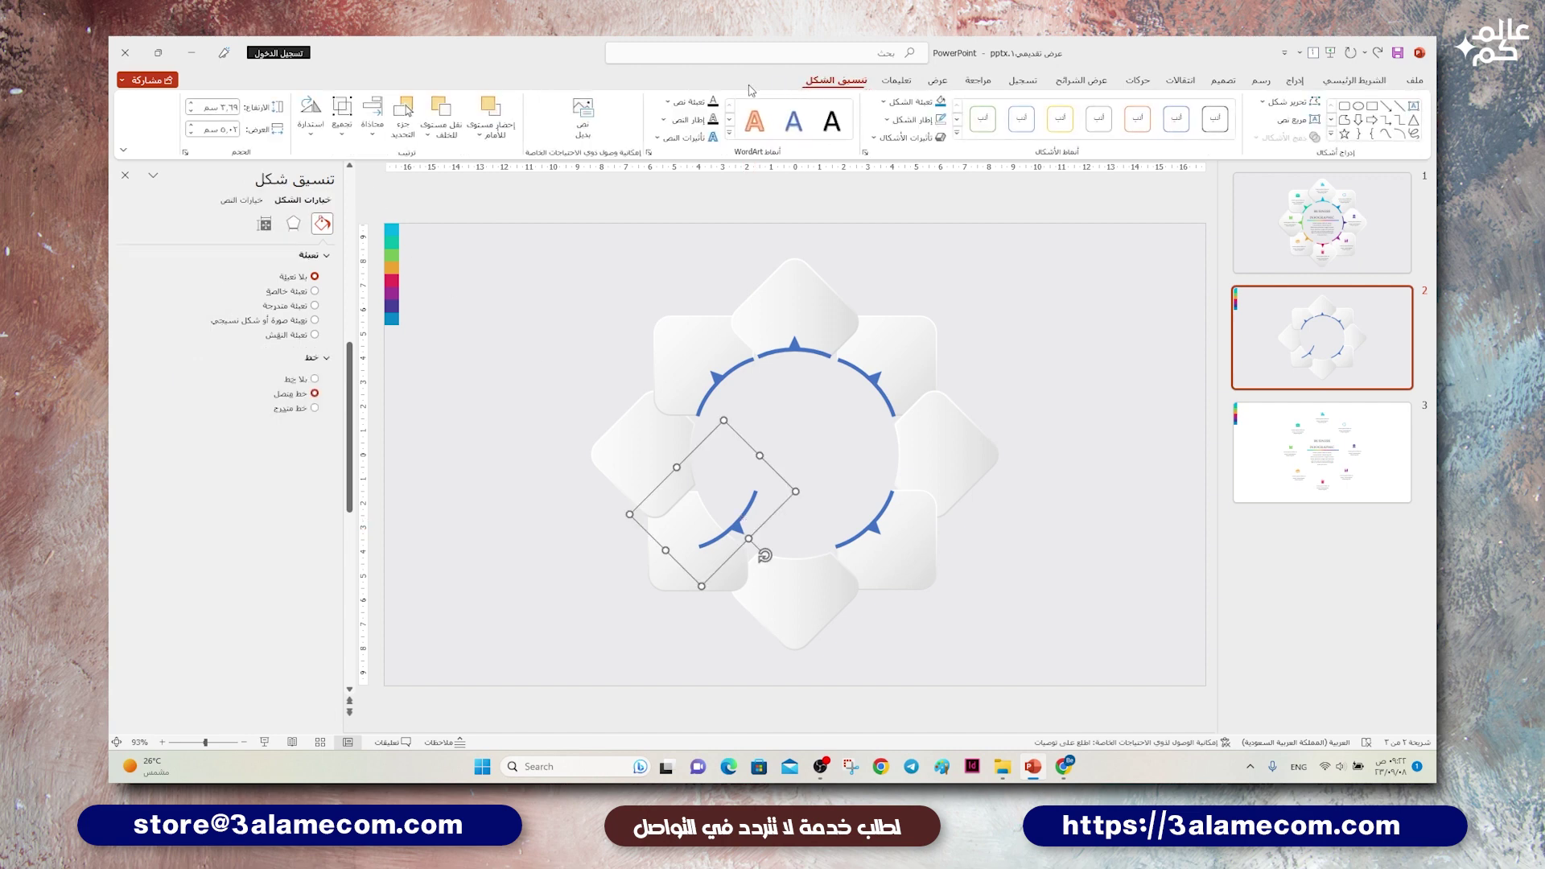
{"action": "left_click", "coordinate": [327, 122]}
{"action": "left_click", "coordinate": [290, 157]}
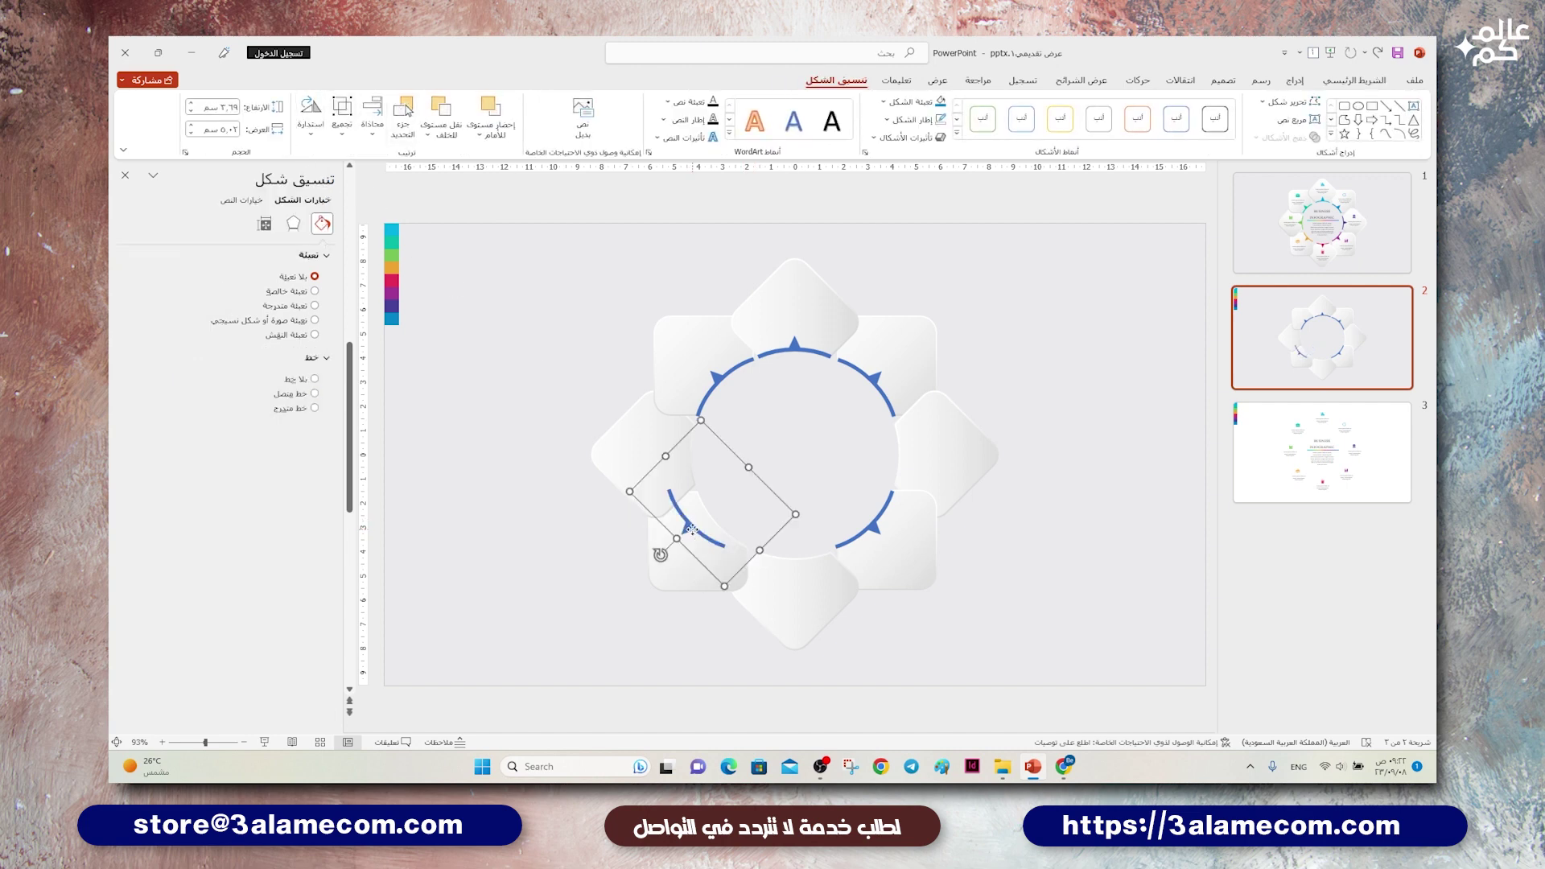
{"action": "left_click_drag", "start_coordinate": [692, 529], "coordinate": [720, 531]}
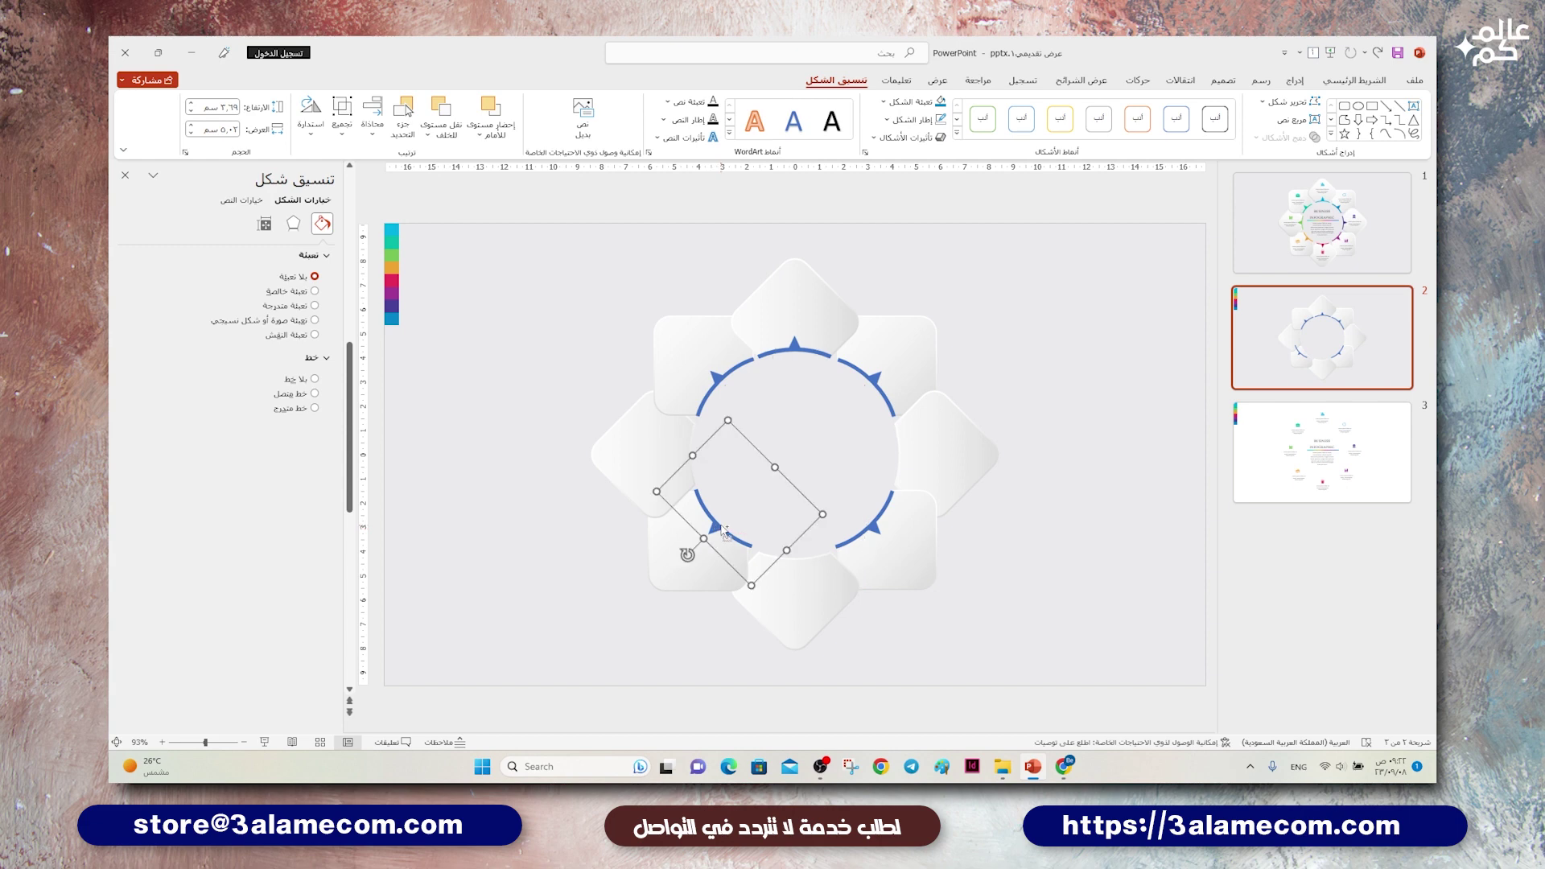
Step: Shorten both ends of the lower-left arc so it fits the ring
{"action": "scroll", "coordinate": [708, 499], "scroll_direction": "up", "scroll_amount": 3}
{"action": "scroll", "coordinate": [658, 486], "scroll_direction": "up", "scroll_amount": 3}
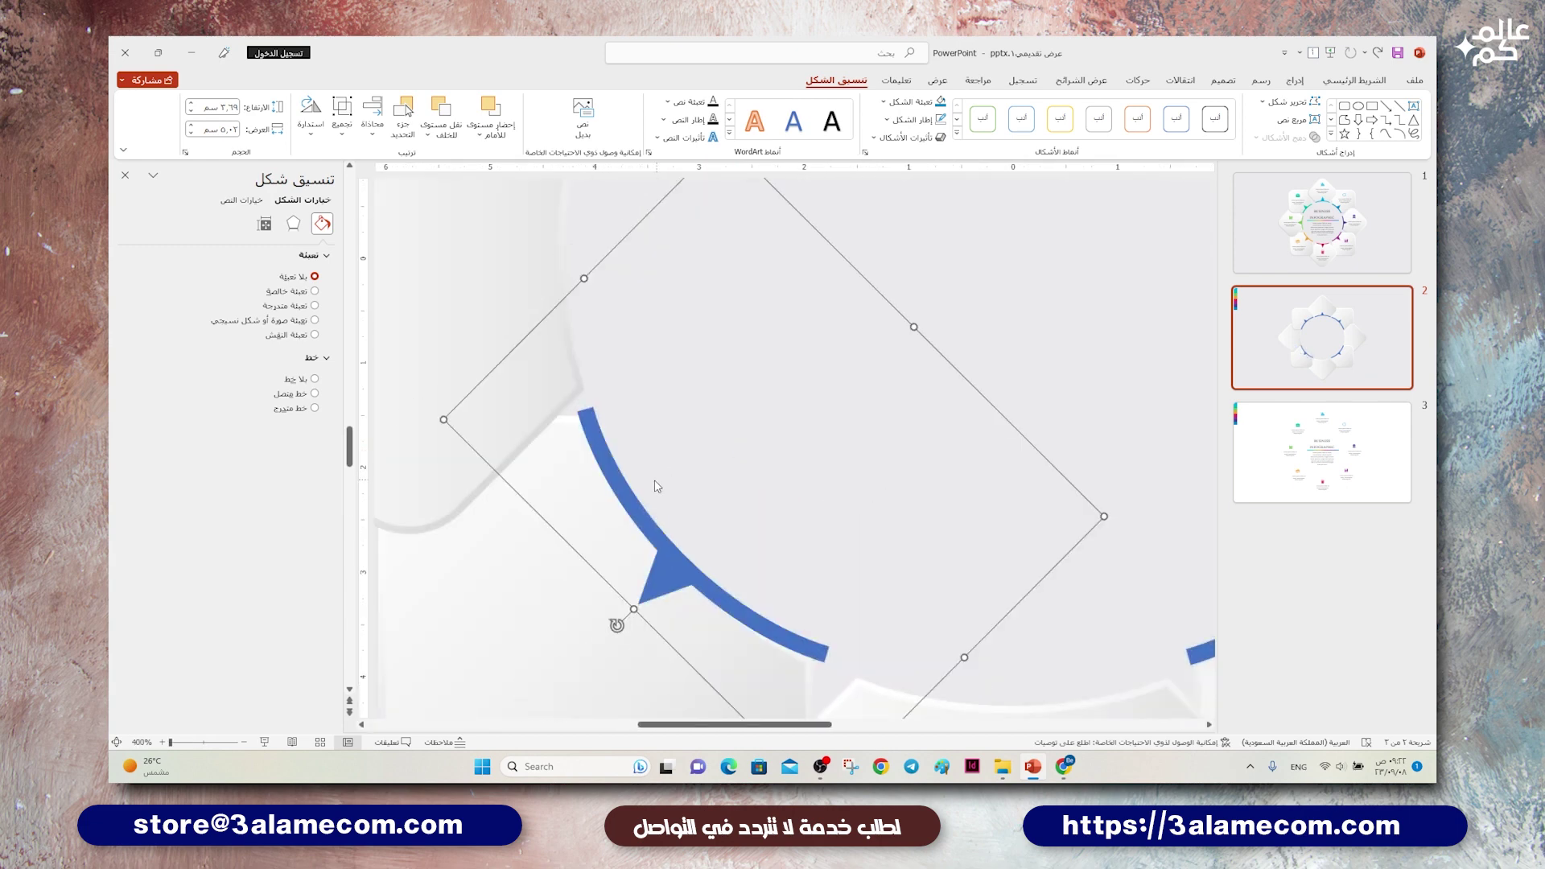
{"action": "left_click", "coordinate": [696, 581]}
{"action": "left_click_drag", "start_coordinate": [827, 661], "coordinate": [810, 654]}
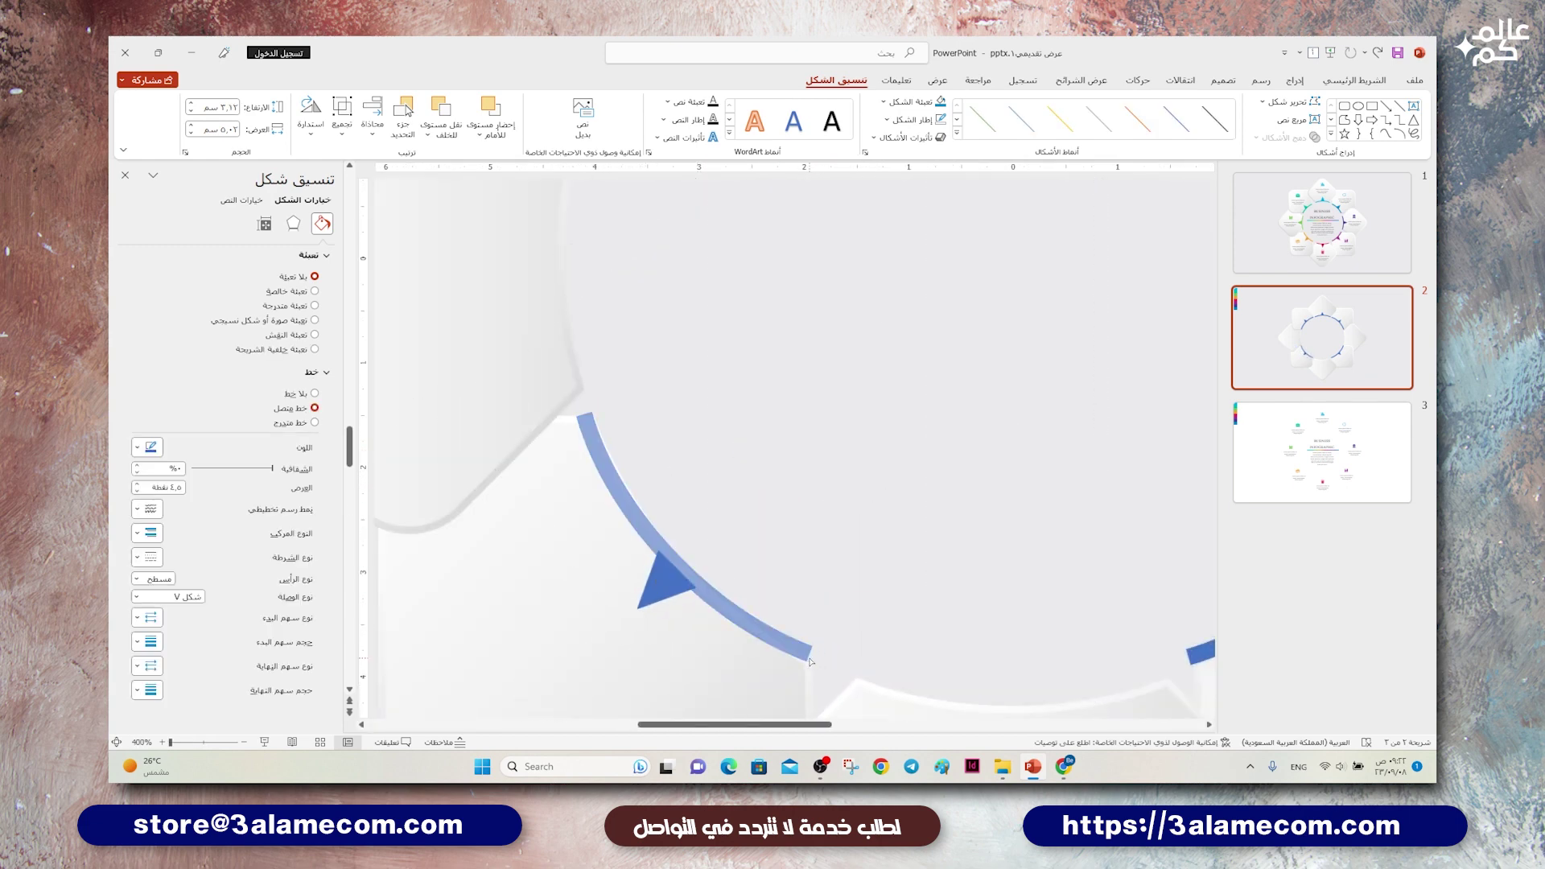
{"action": "left_click_drag", "start_coordinate": [584, 414], "coordinate": [585, 416]}
{"action": "scroll", "coordinate": [656, 442], "scroll_direction": "down", "scroll_amount": 3}
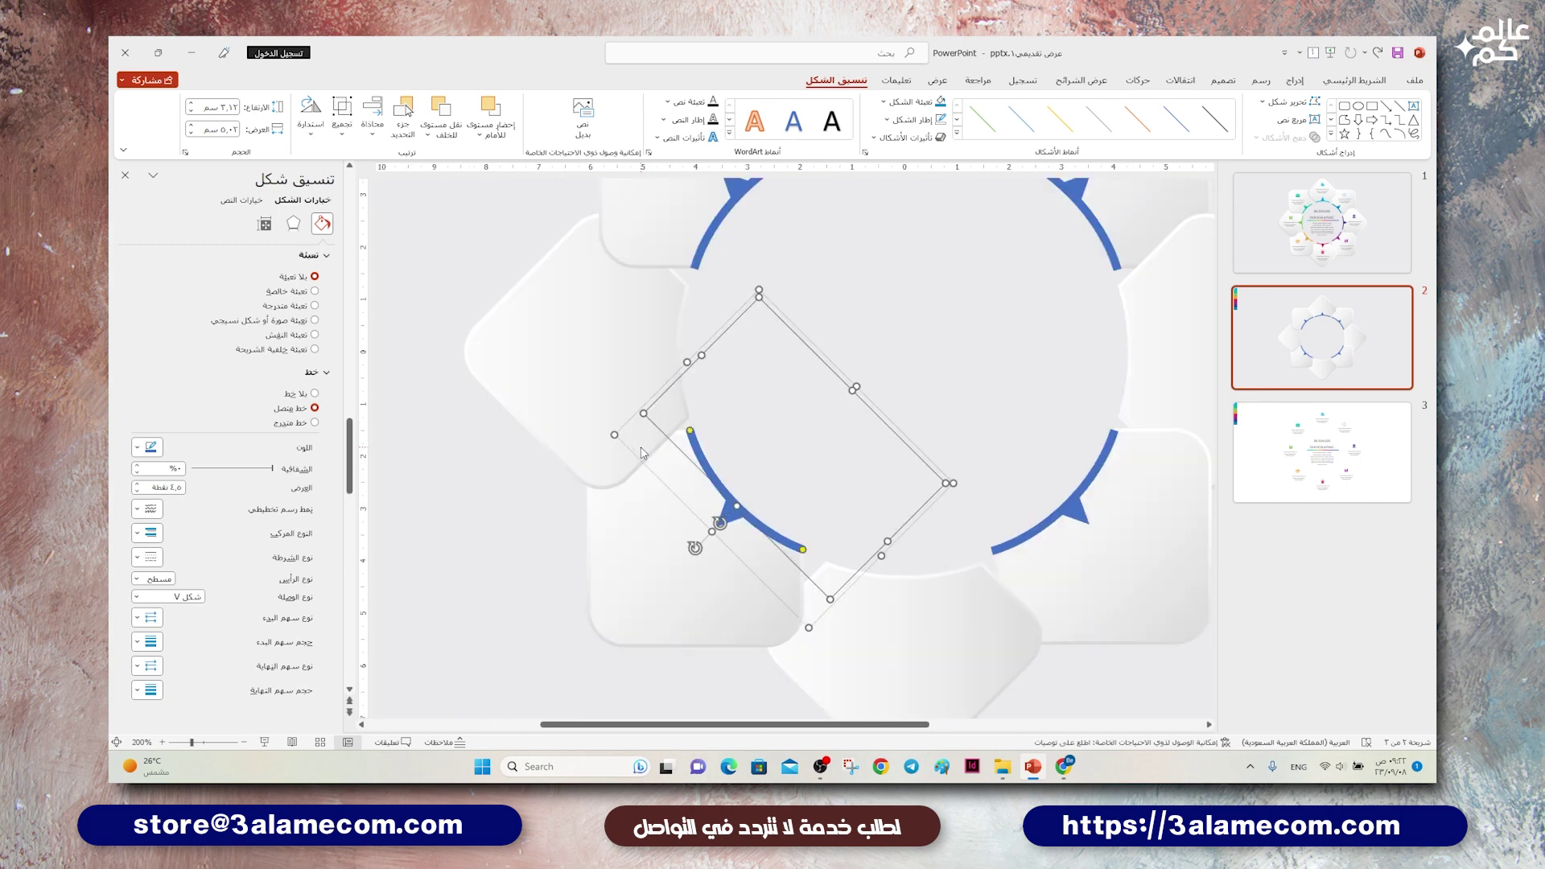
{"action": "scroll", "coordinate": [656, 442], "scroll_direction": "down", "scroll_amount": 3}
{"action": "left_click", "coordinate": [812, 417]}
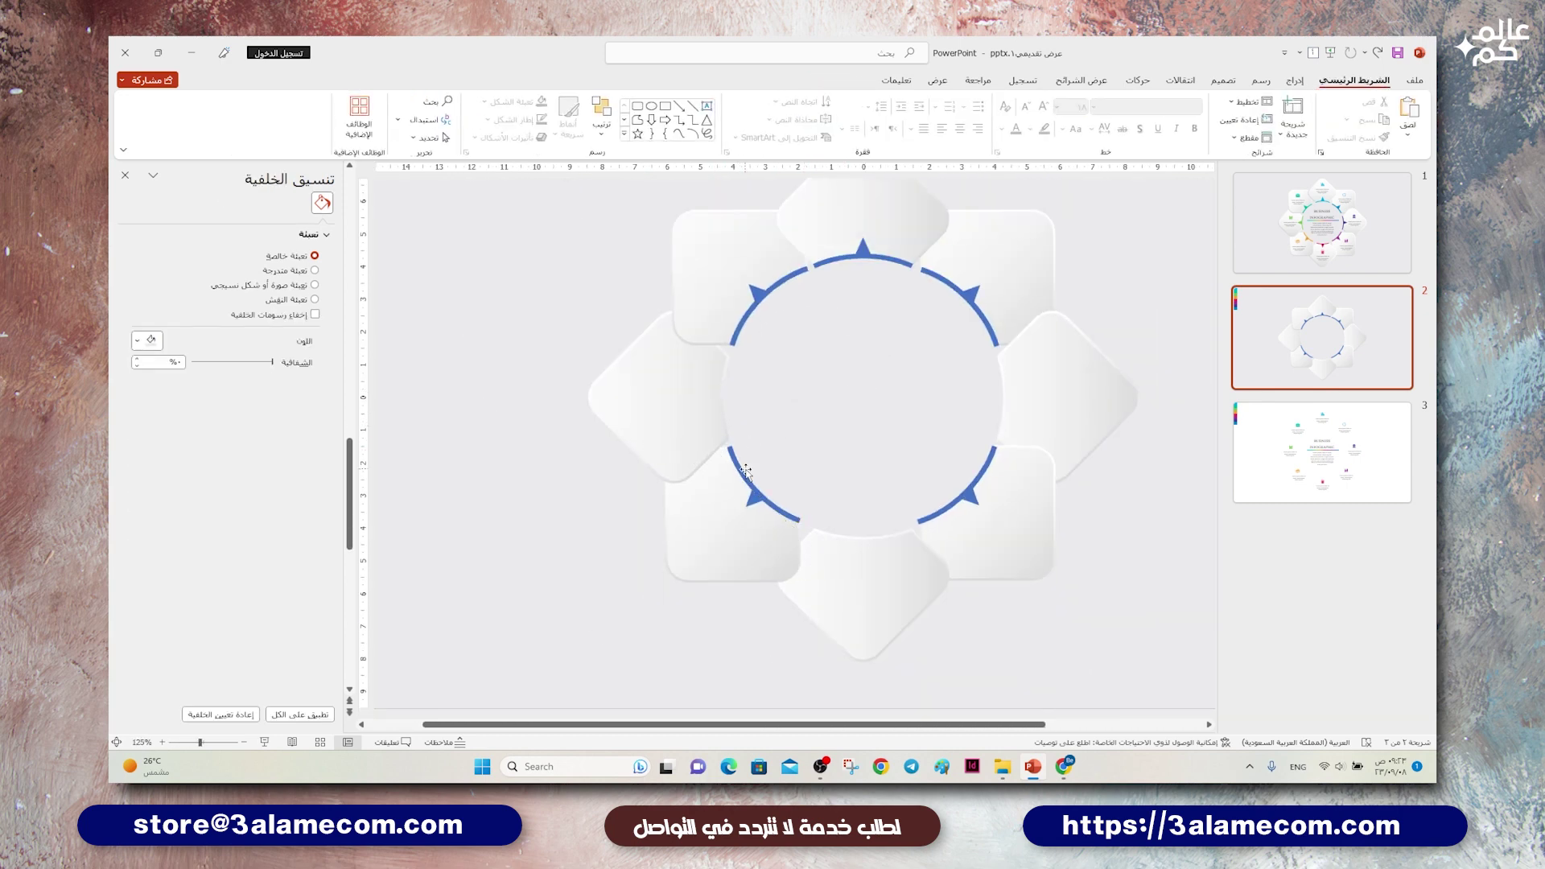
Step: Duplicate the top arc, flip it vertically, and place it at the ring's bottom
{"action": "left_click", "coordinate": [843, 262]}
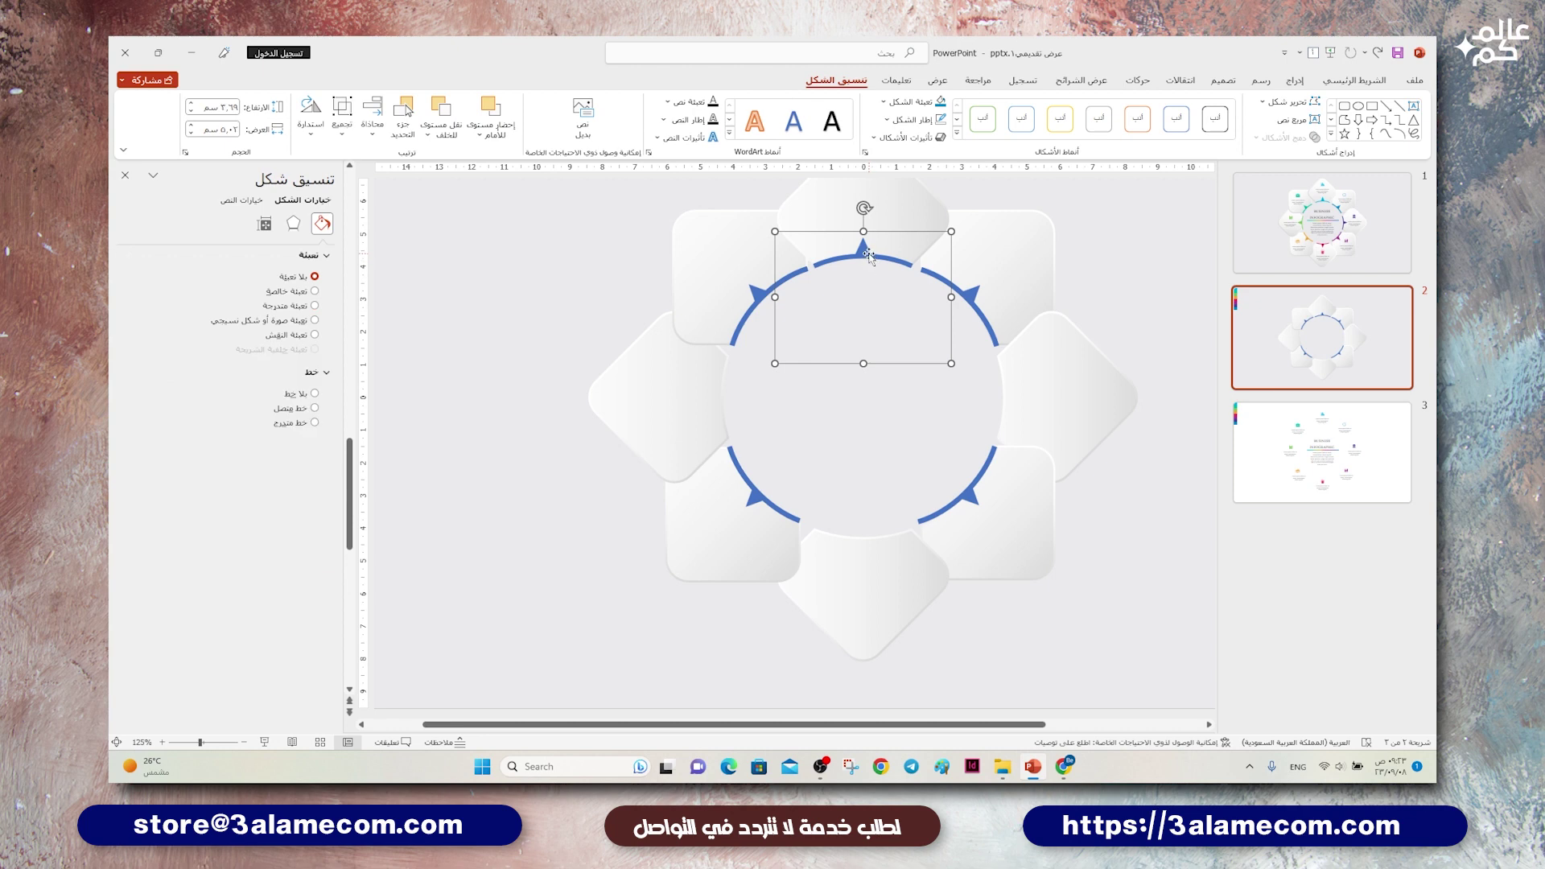
{"action": "left_click_drag", "start_coordinate": [869, 258], "coordinate": [863, 483]}
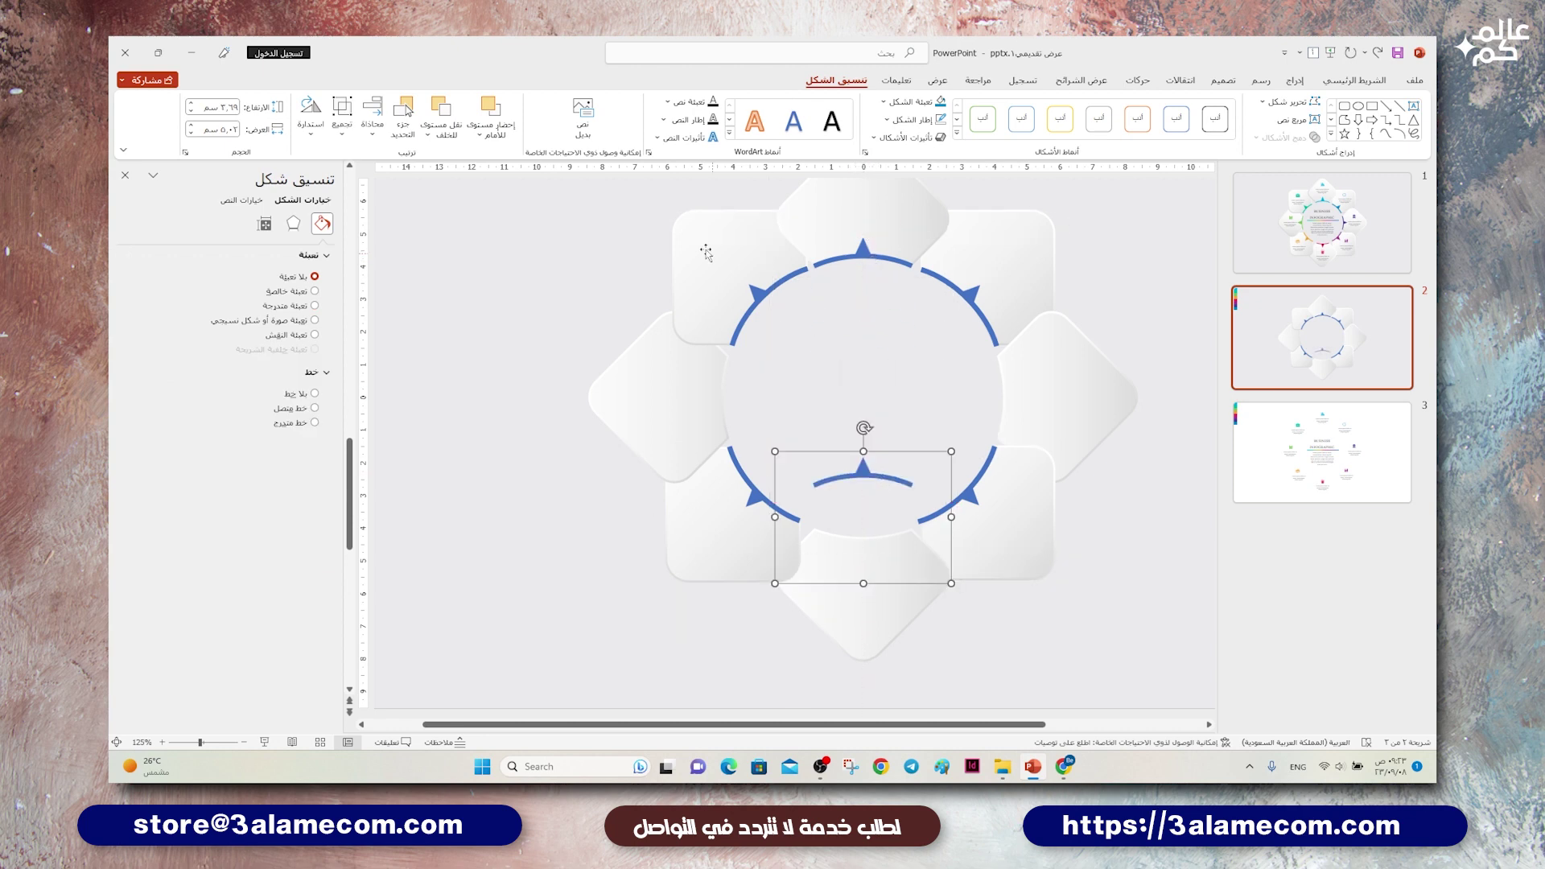
{"action": "left_click", "coordinate": [296, 129]}
{"action": "left_click", "coordinate": [265, 214]}
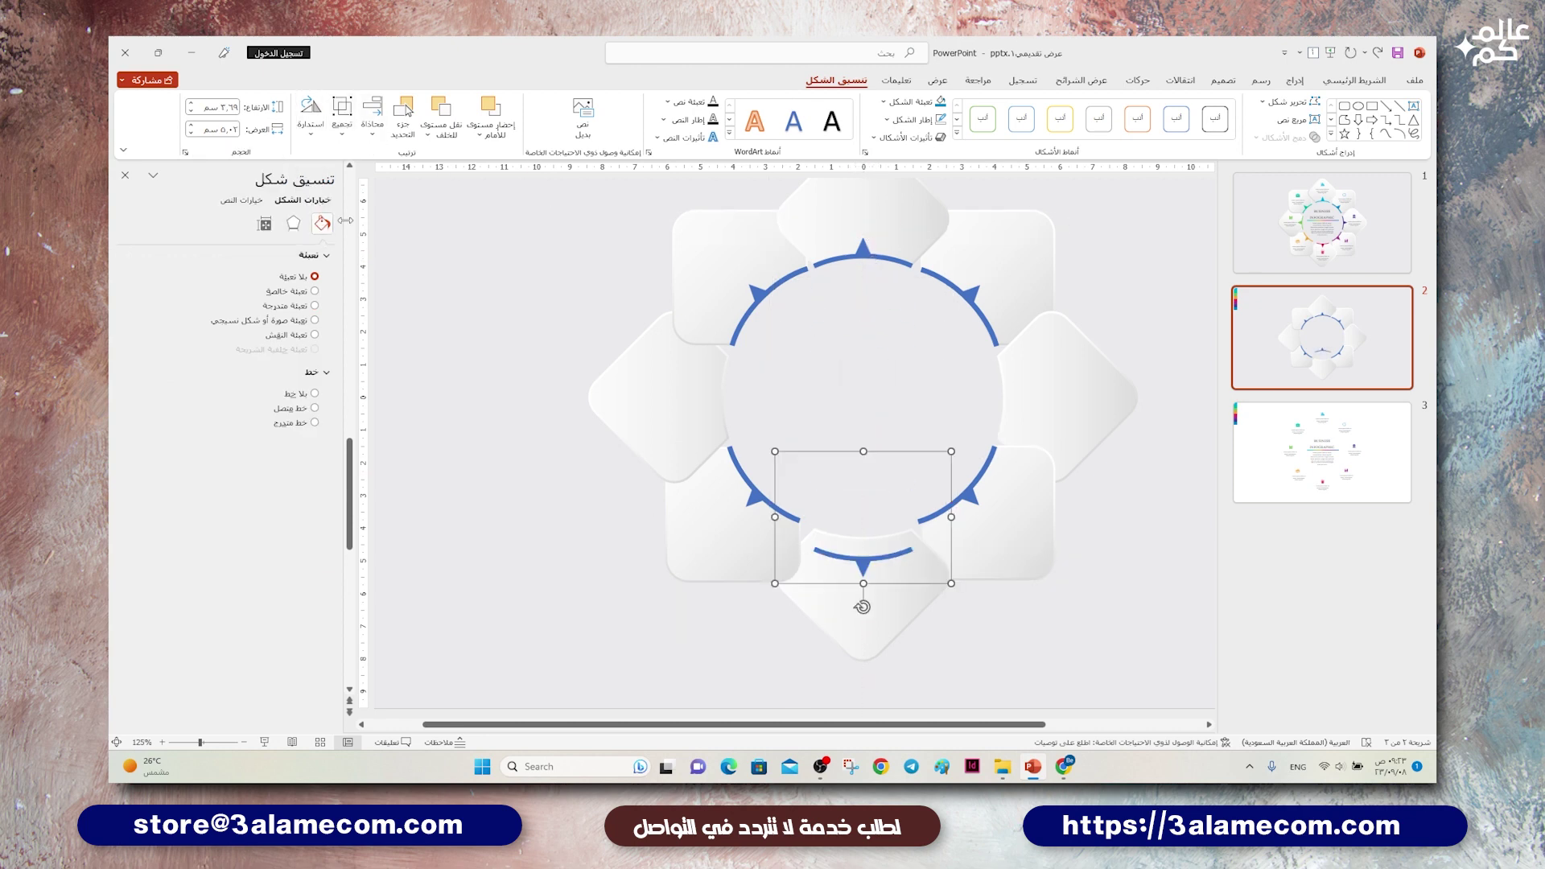
{"action": "left_click_drag", "start_coordinate": [864, 554], "coordinate": [862, 537]}
{"action": "left_click", "coordinate": [773, 447]}
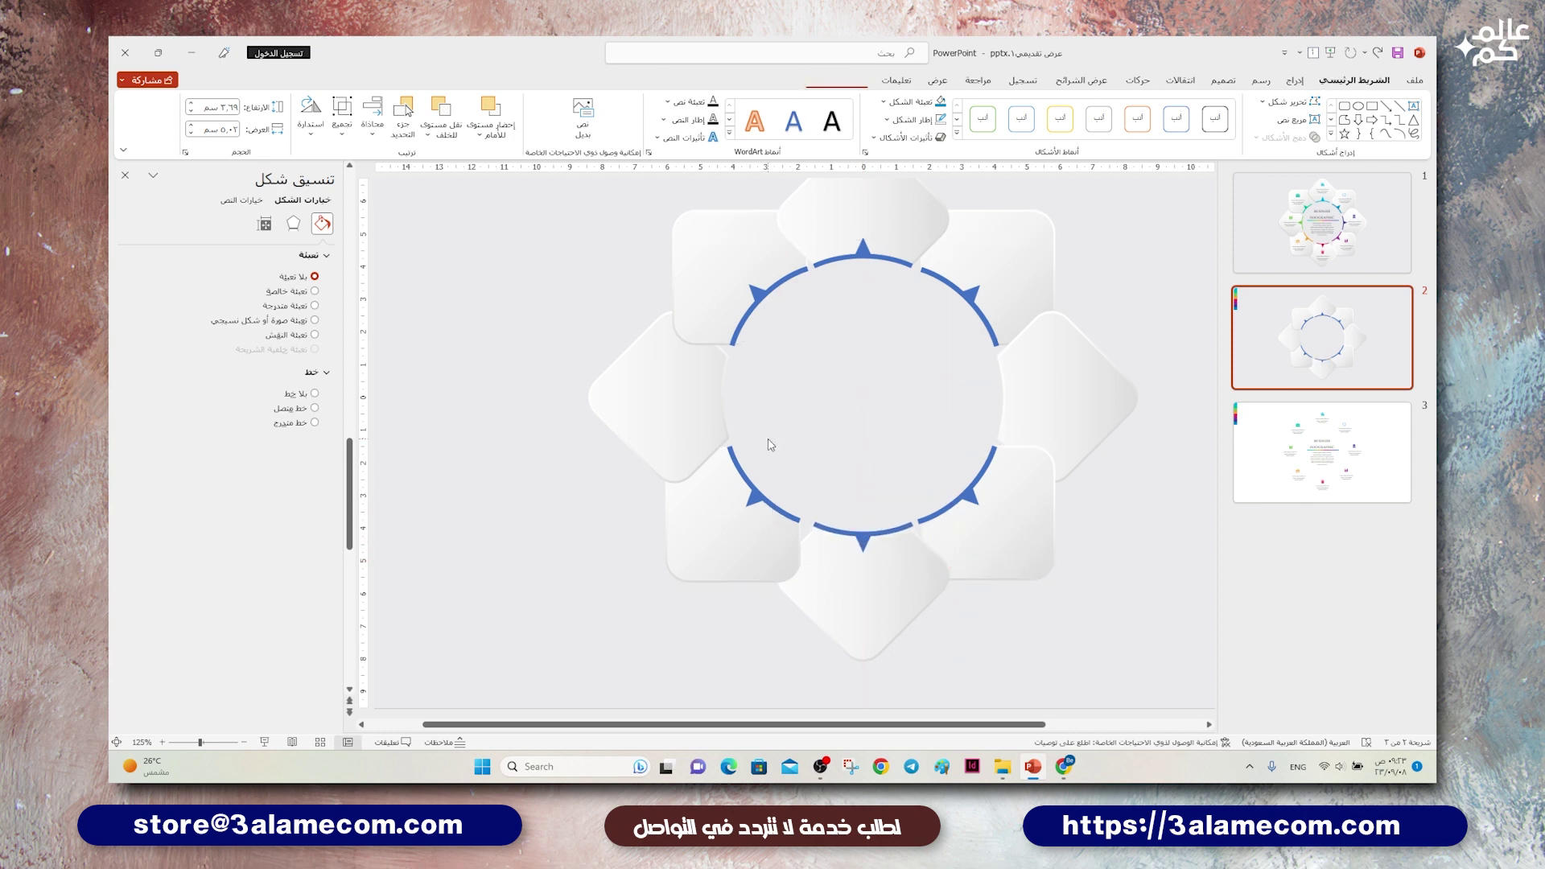
Step: Nudge the lower-left arc into alignment and drag a copy of the bottom arc into the centre
{"action": "left_click", "coordinate": [754, 496]}
{"action": "left_click_drag", "start_coordinate": [755, 497], "coordinate": [757, 497]}
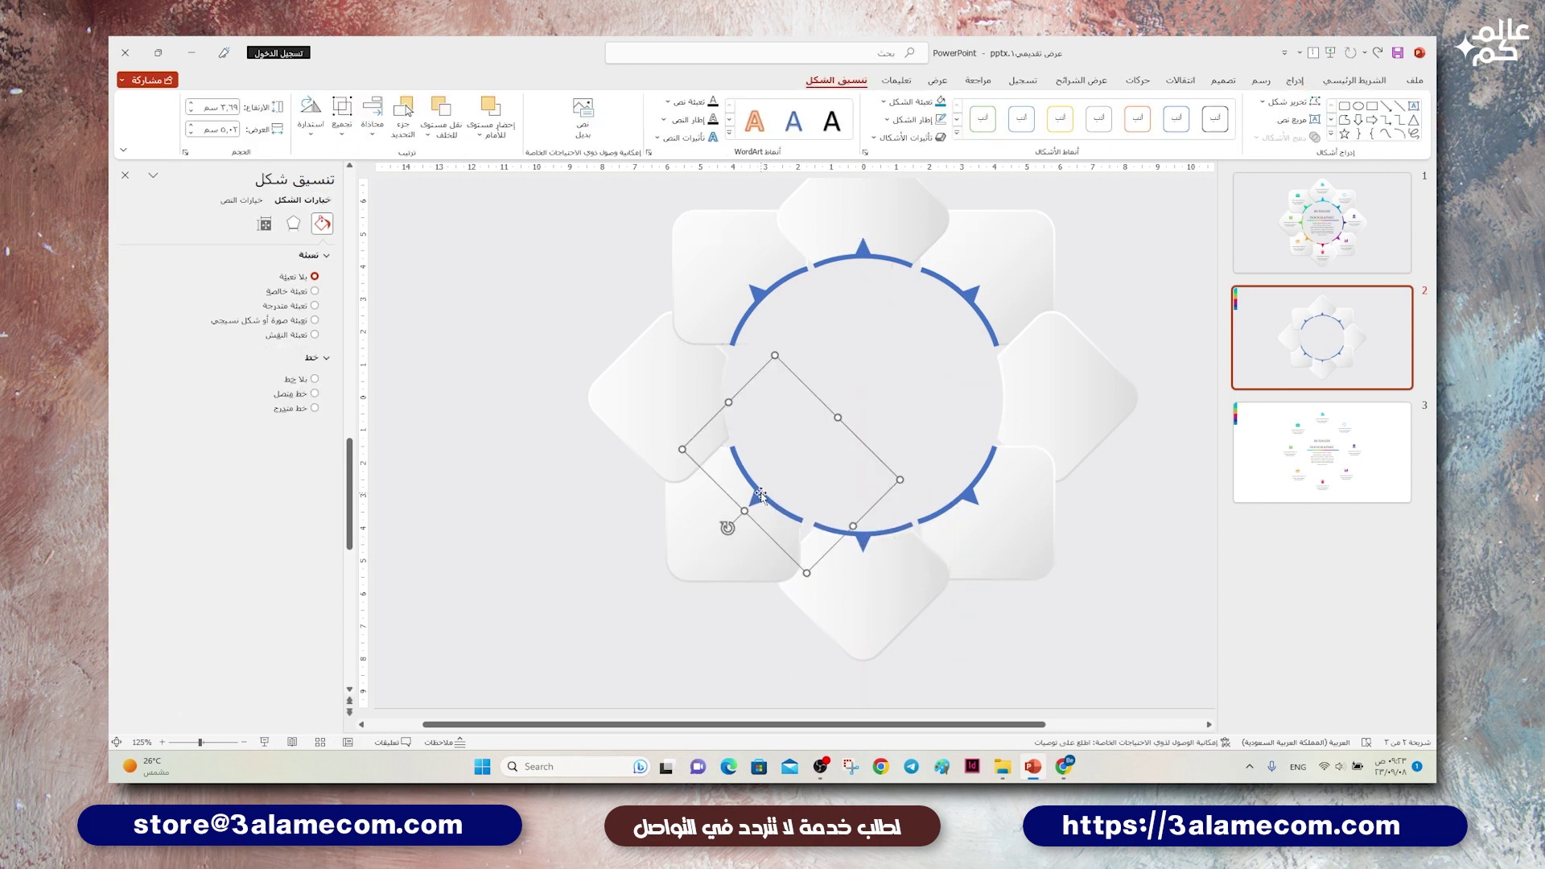
{"action": "left_click", "coordinate": [917, 374]}
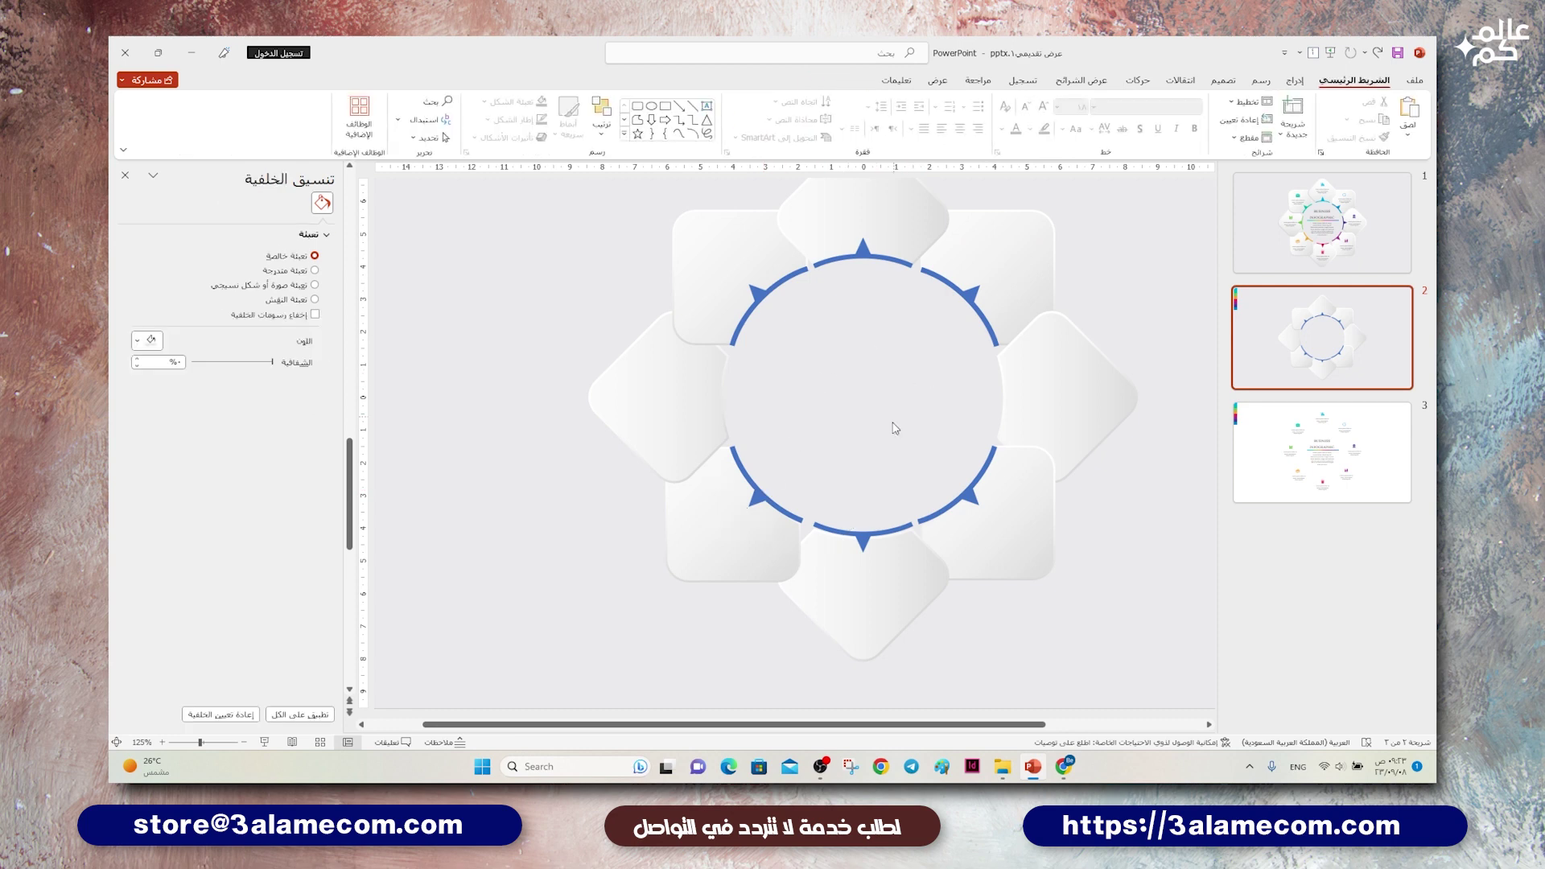
{"action": "left_click", "coordinate": [867, 530]}
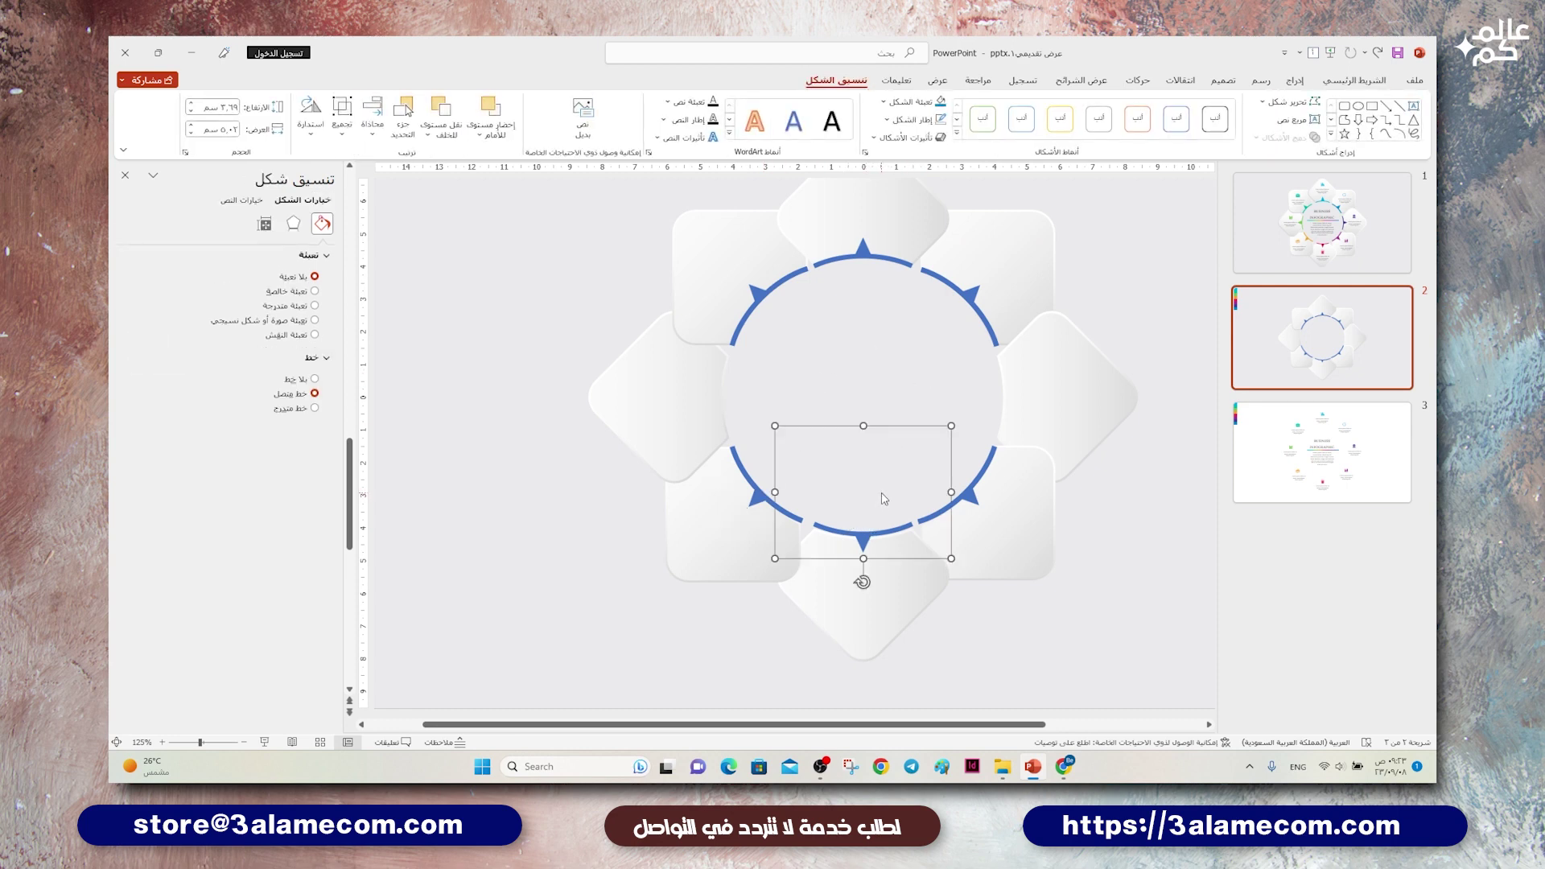
{"action": "left_click_drag", "start_coordinate": [880, 538], "coordinate": [869, 437]}
Step: Rotate the arc copy 90°, place it on the ring's right edge, and trim both ends
{"action": "left_click", "coordinate": [320, 135]}
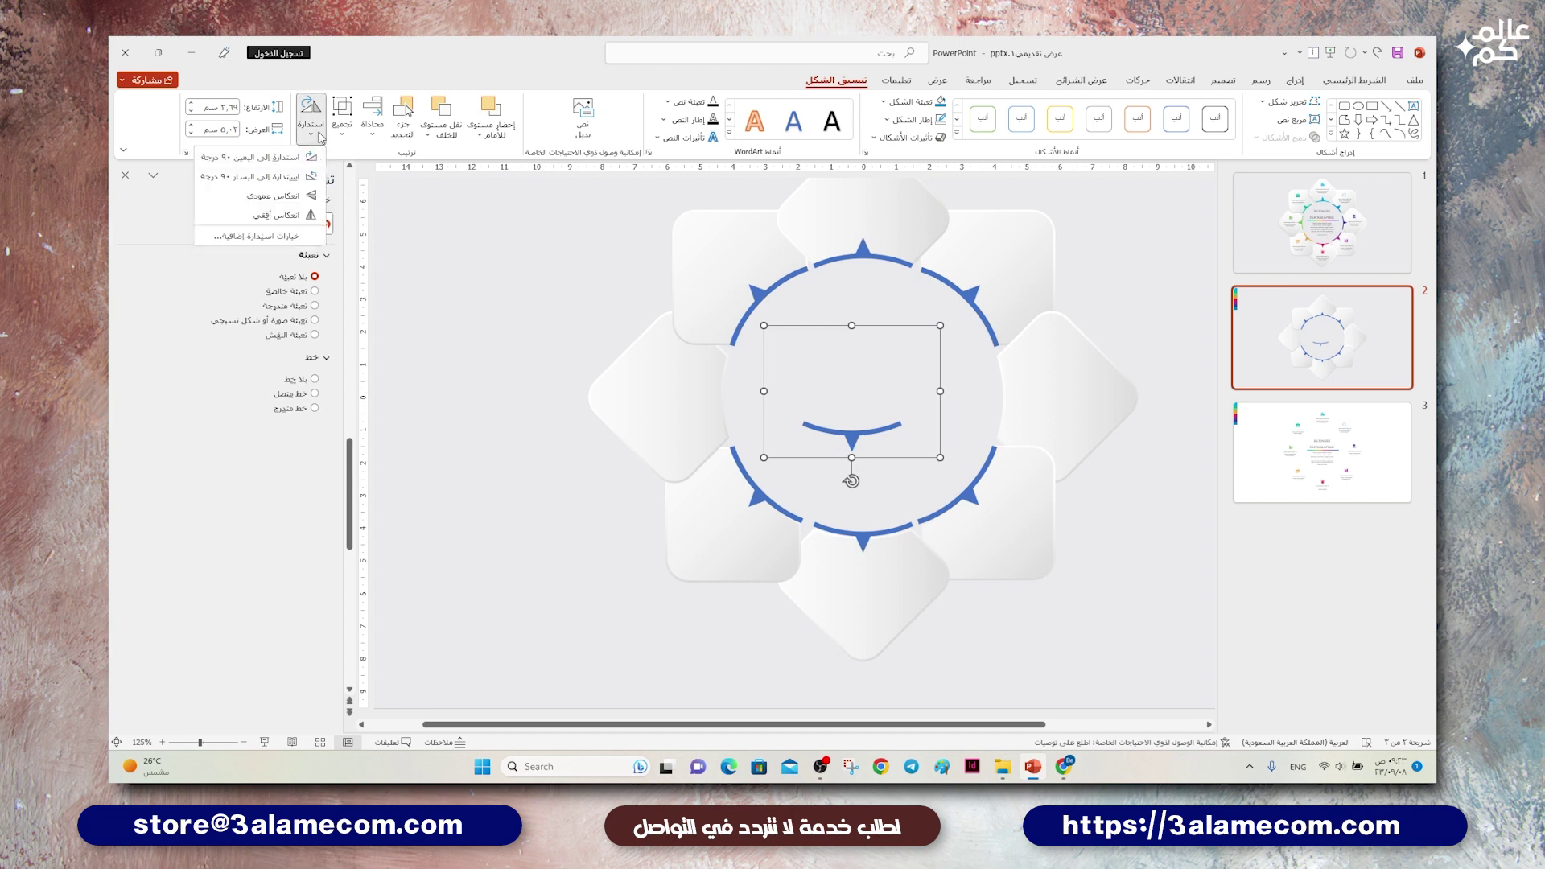
{"action": "left_click", "coordinate": [297, 176]}
{"action": "left_click_drag", "start_coordinate": [885, 427], "coordinate": [996, 428]}
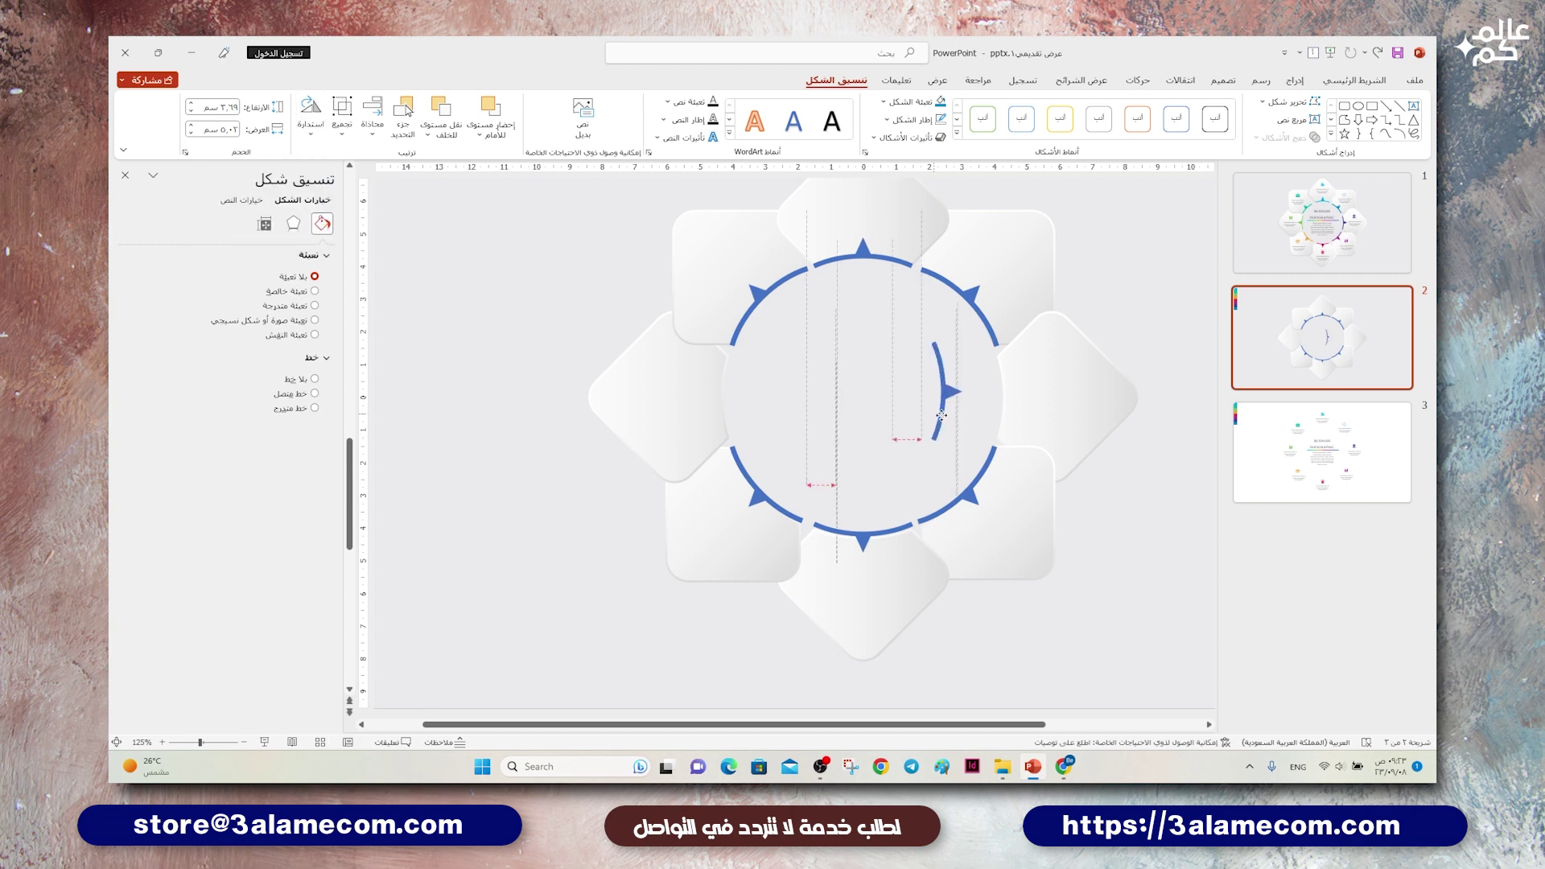
{"action": "scroll", "coordinate": [996, 428], "scroll_direction": "up", "scroll_amount": 5, "text": "ctrl"}
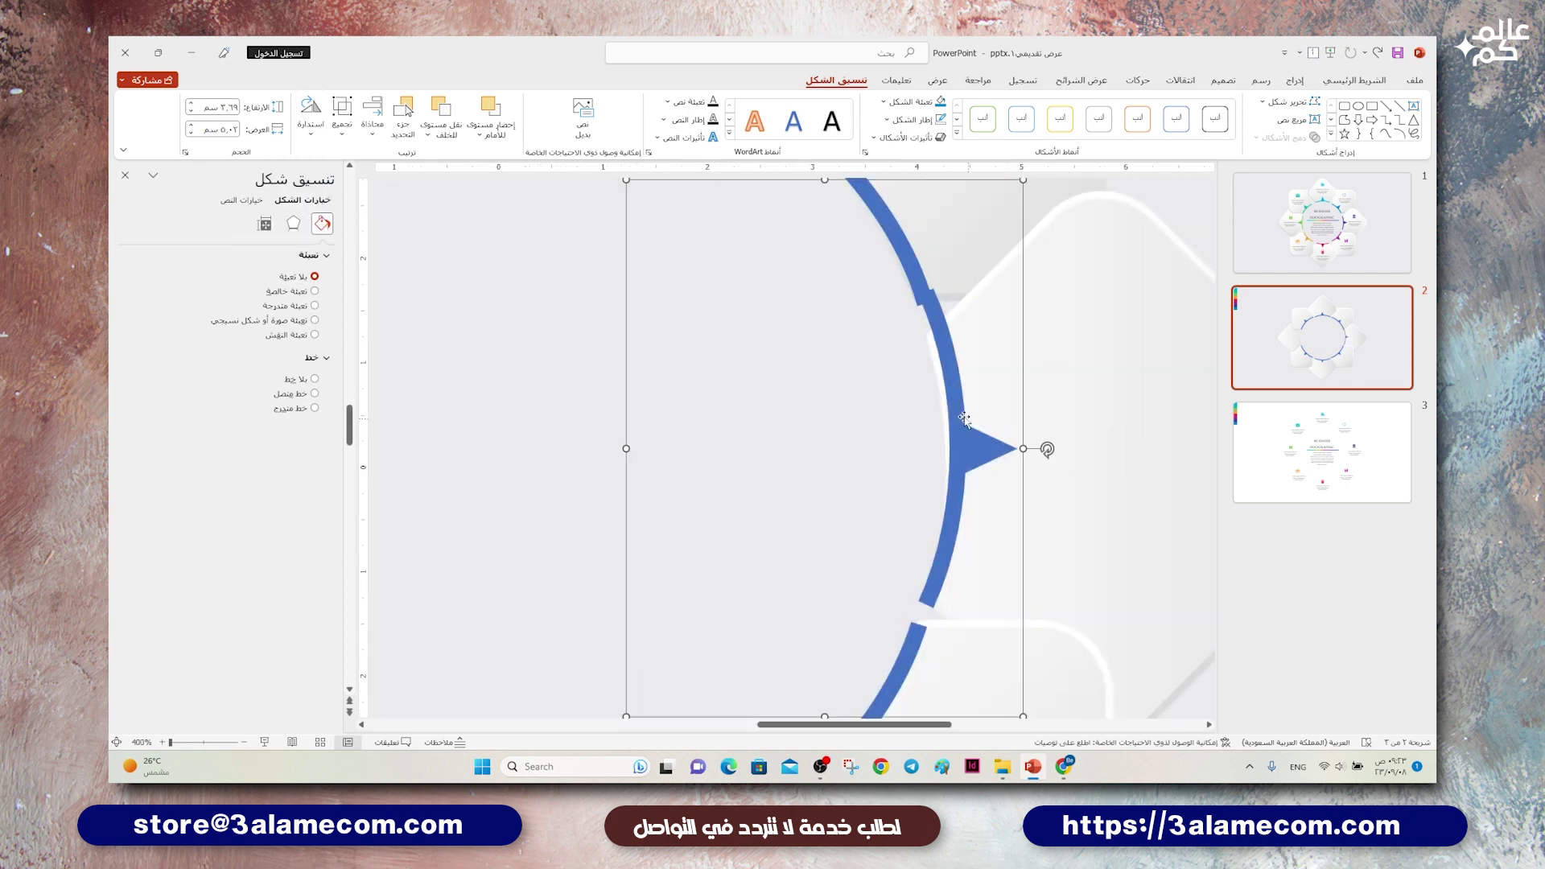
{"action": "left_click", "coordinate": [932, 324]}
{"action": "left_click_drag", "start_coordinate": [928, 294], "coordinate": [934, 335]}
{"action": "left_click", "coordinate": [948, 409]}
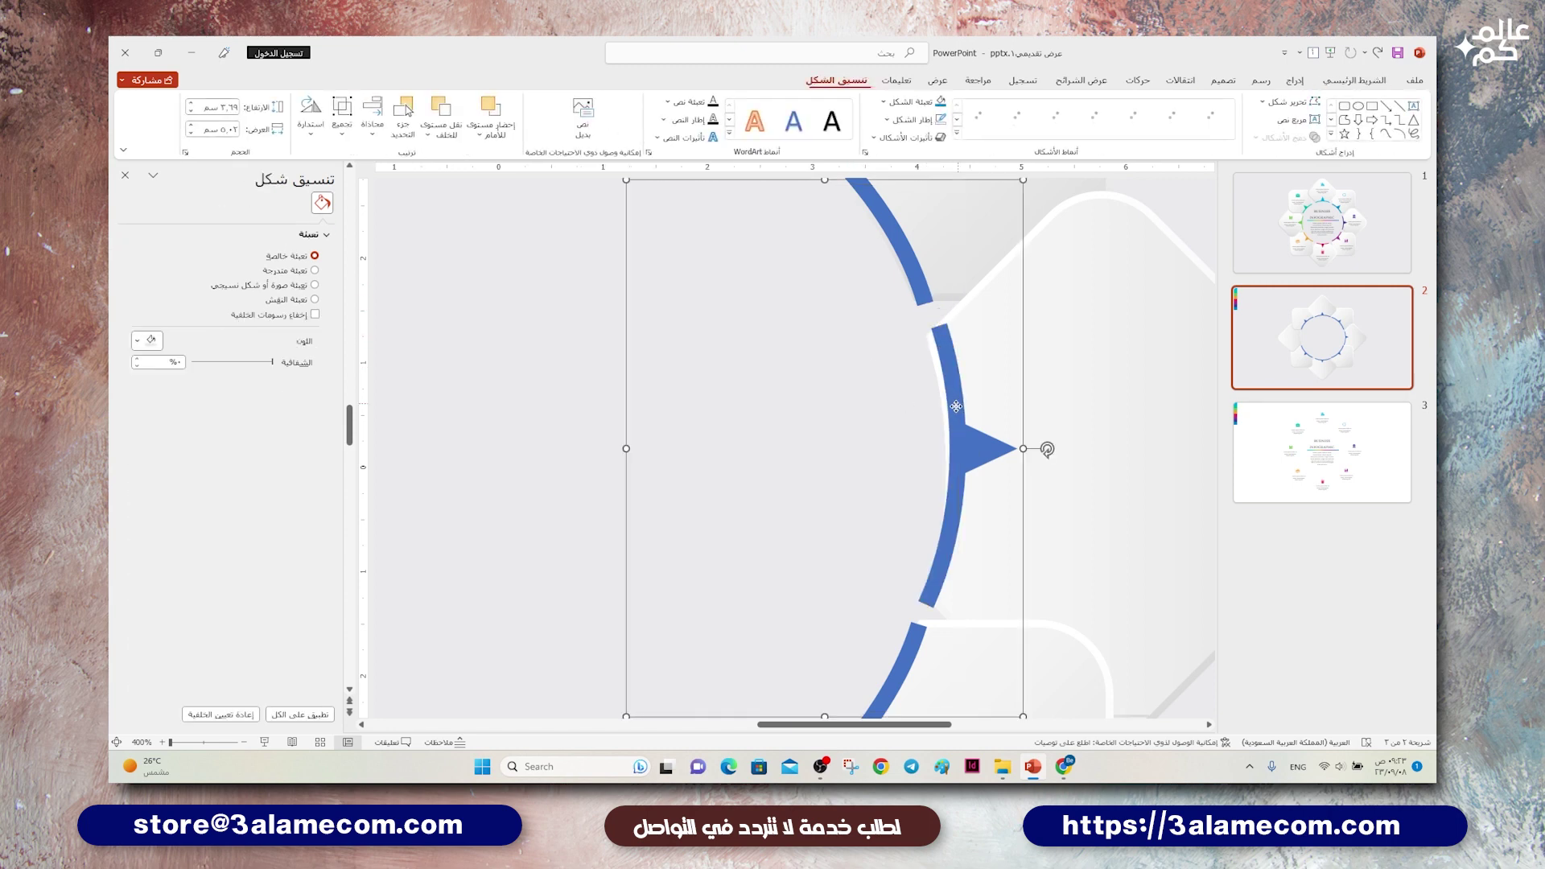
{"action": "left_click", "coordinate": [948, 409]}
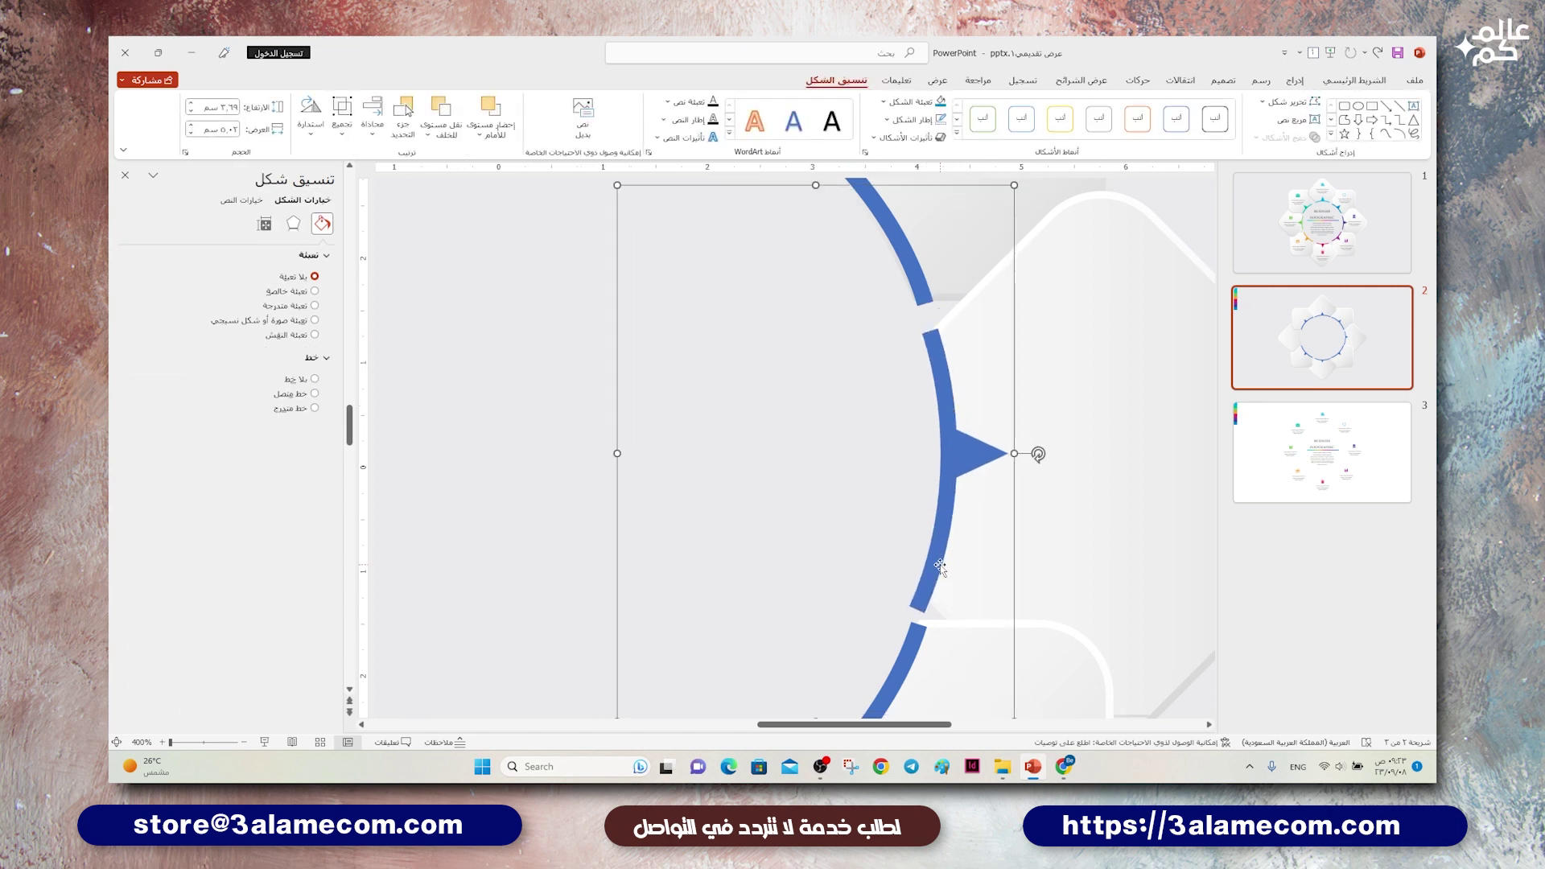
{"action": "left_click_drag", "start_coordinate": [912, 609], "coordinate": [923, 602]}
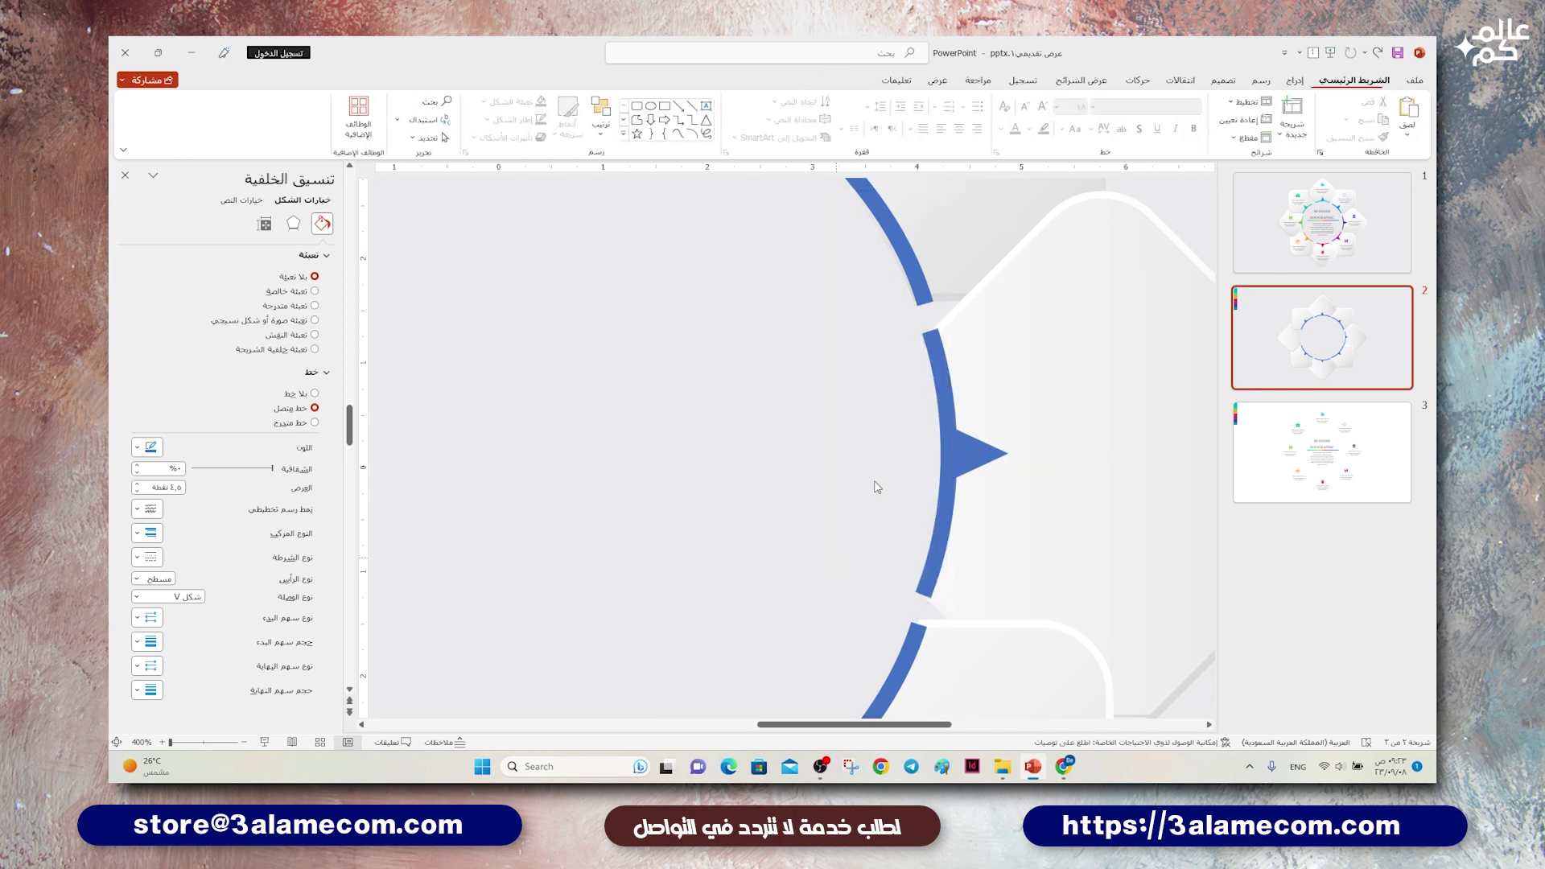
{"action": "scroll", "coordinate": [877, 475], "scroll_direction": "down", "scroll_amount": 5, "text": "ctrl"}
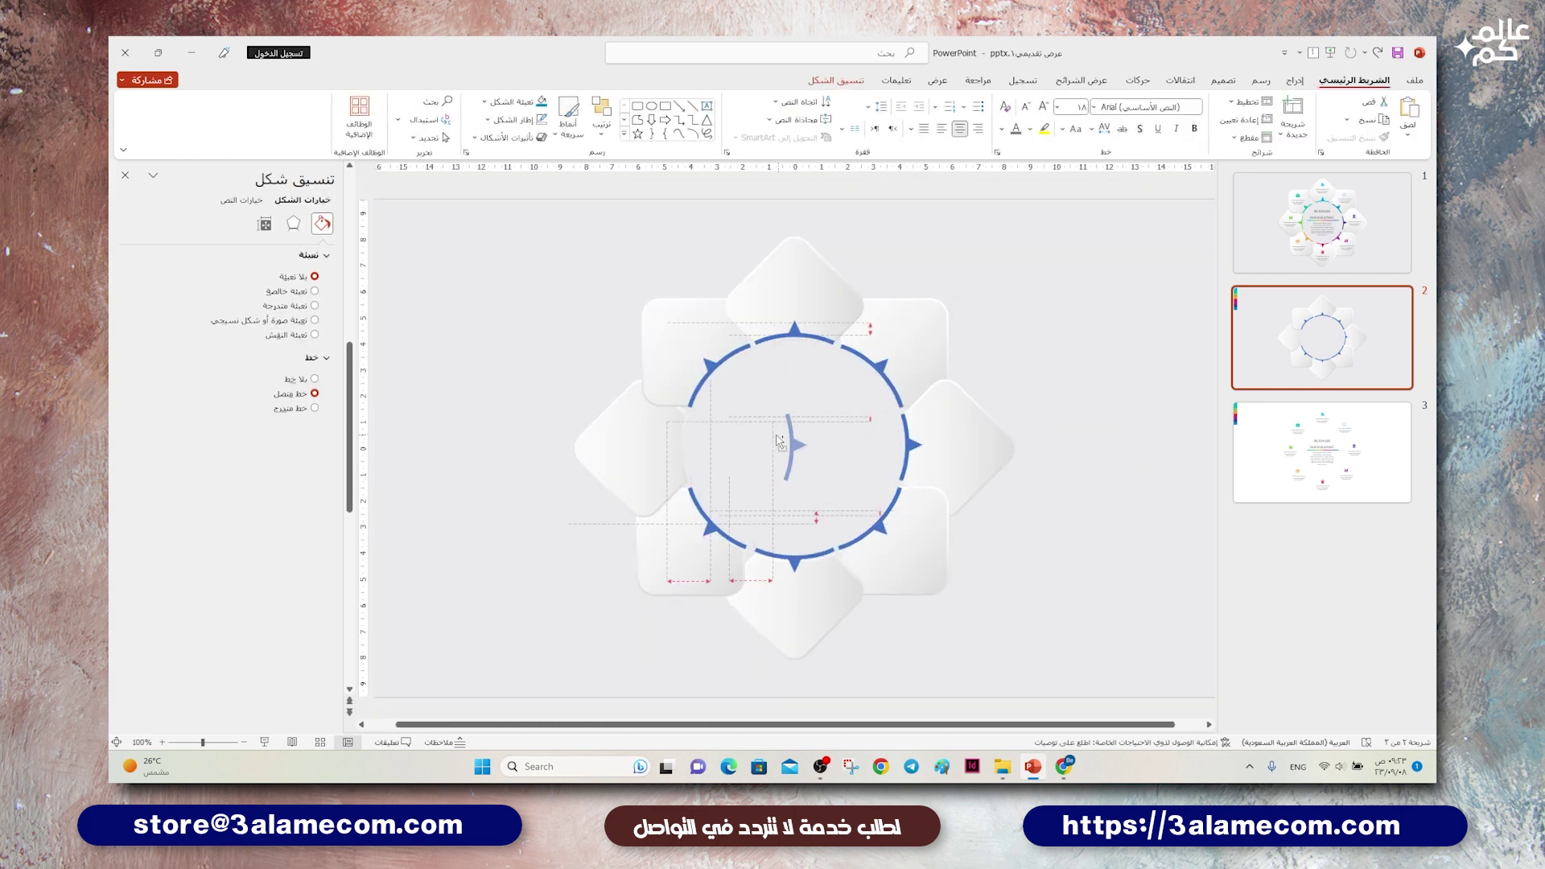
Step: Copy the right arc, flip it horizontally, and fit it into the ring's left gap
{"action": "left_click_drag", "start_coordinate": [911, 447], "coordinate": [735, 445], "text": "ctrl"}
{"action": "left_click", "coordinate": [835, 80]}
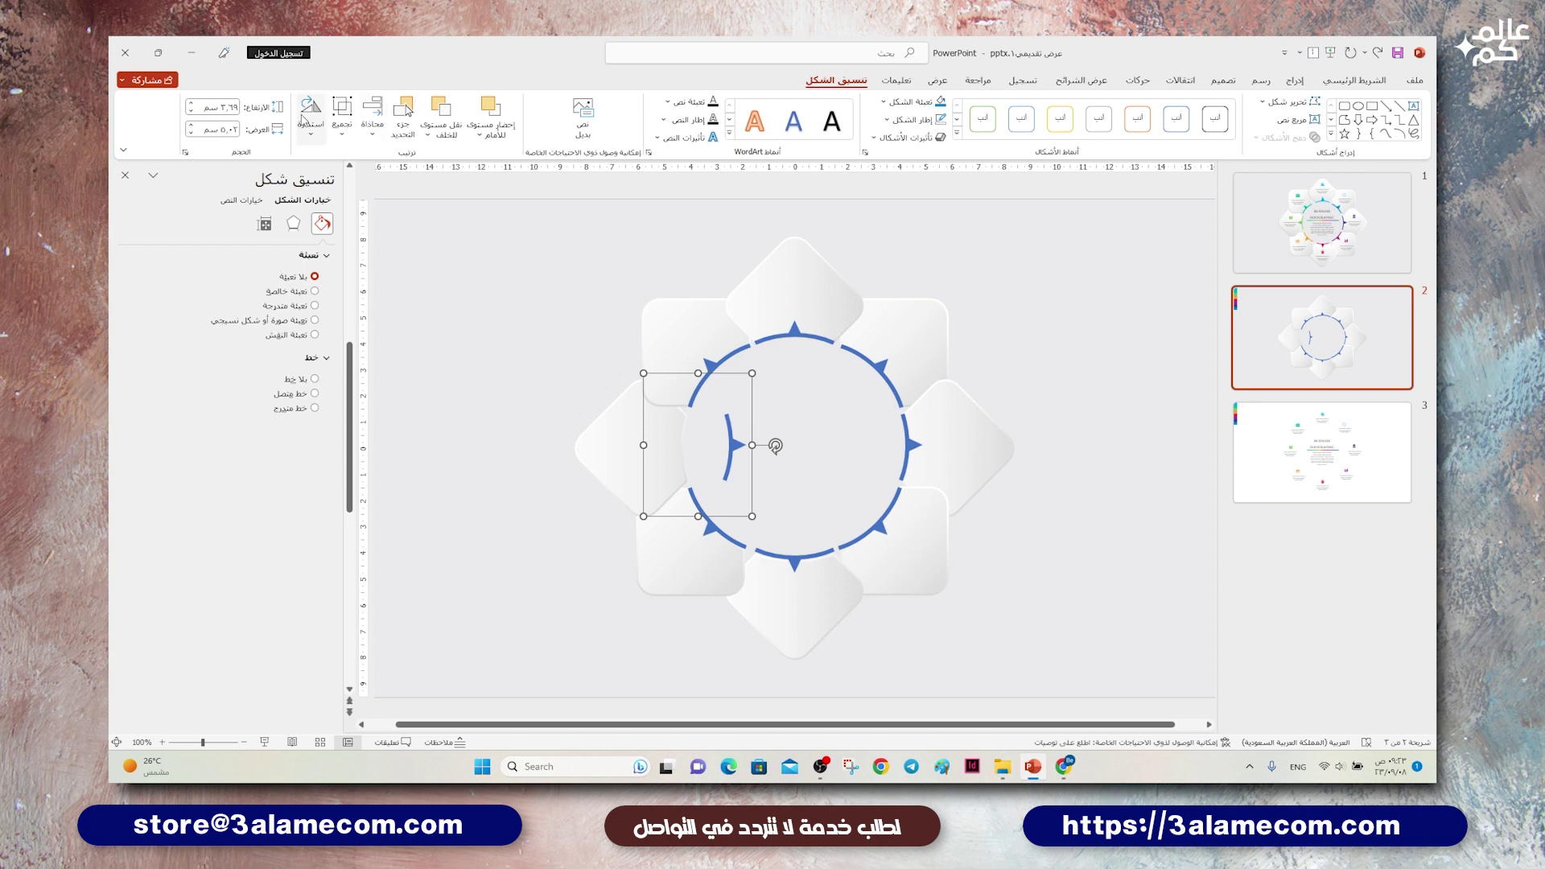
{"action": "left_click", "coordinate": [310, 121]}
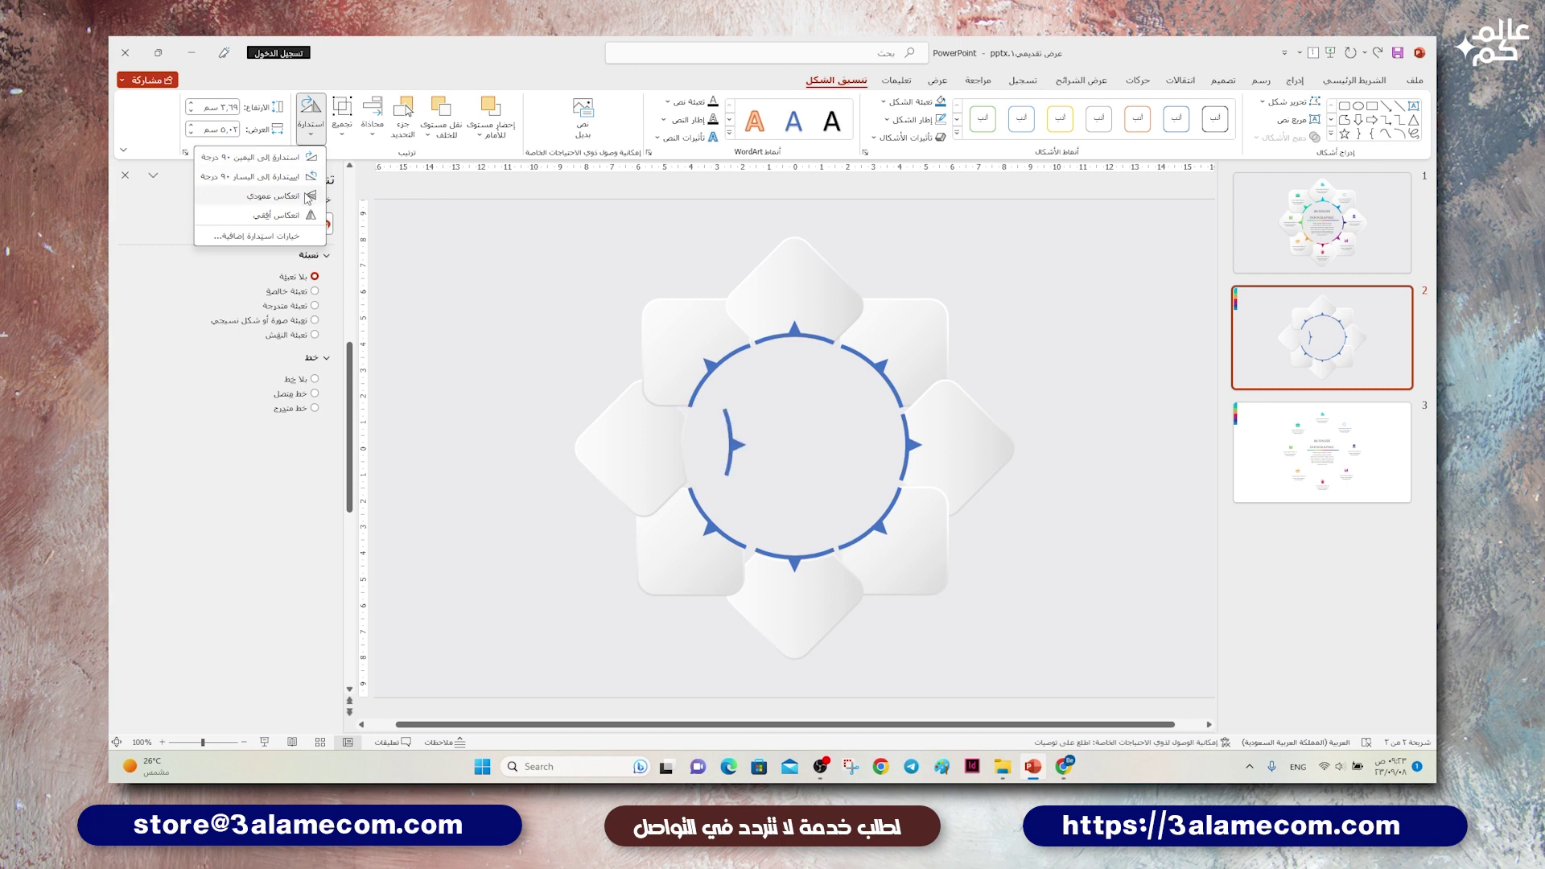
{"action": "left_click", "coordinate": [290, 215]}
{"action": "scroll", "coordinate": [612, 441], "scroll_direction": "up", "scroll_amount": 10}
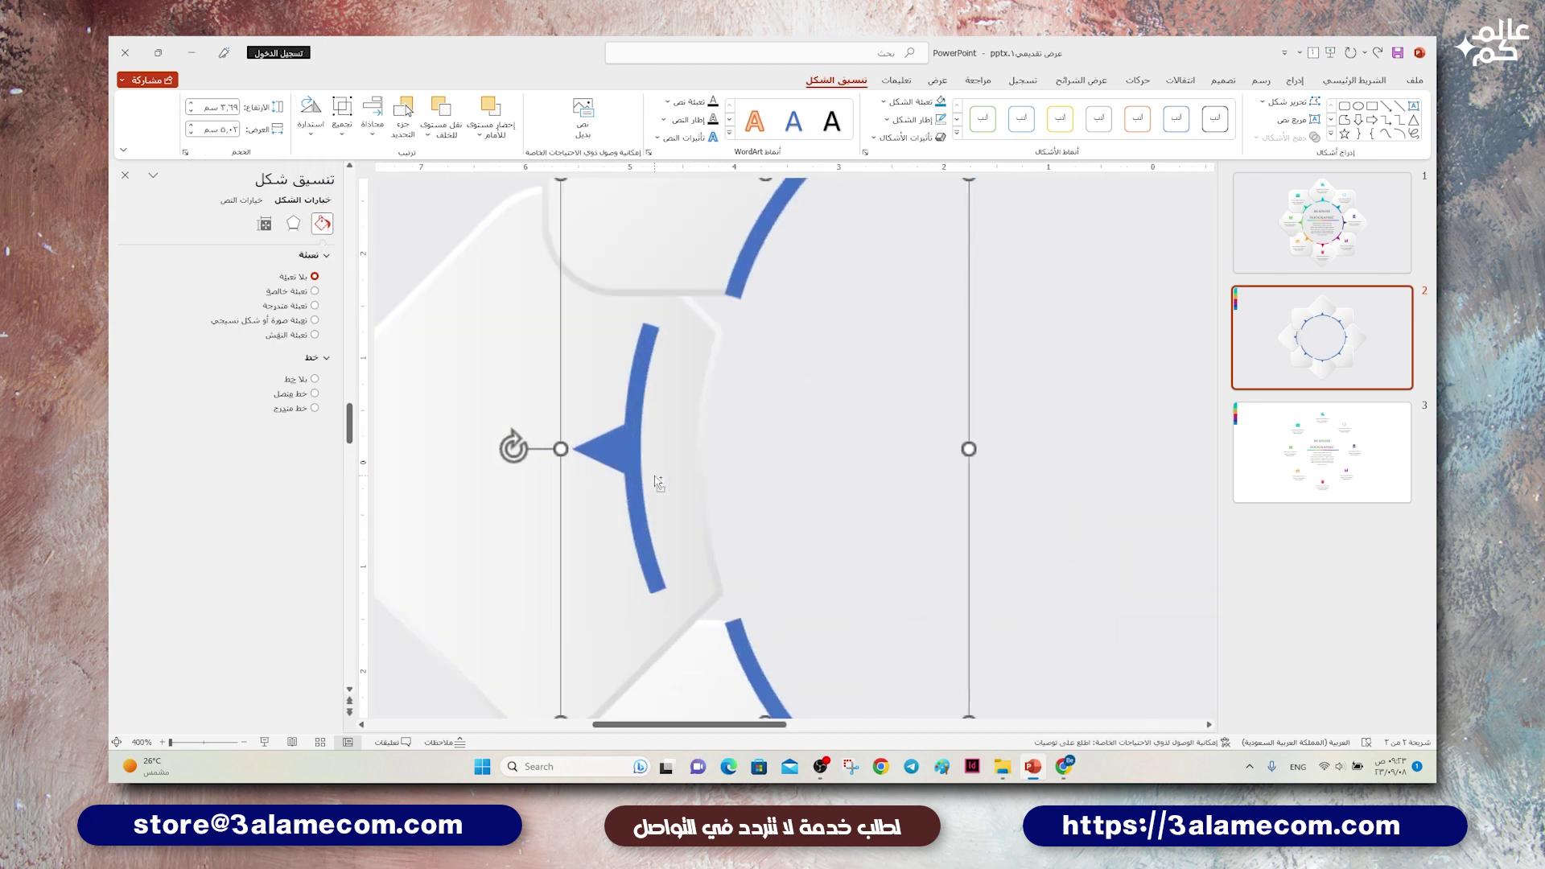
{"action": "left_click_drag", "start_coordinate": [605, 438], "coordinate": [680, 449]}
{"action": "scroll", "coordinate": [684, 447], "scroll_direction": "down", "scroll_amount": 8}
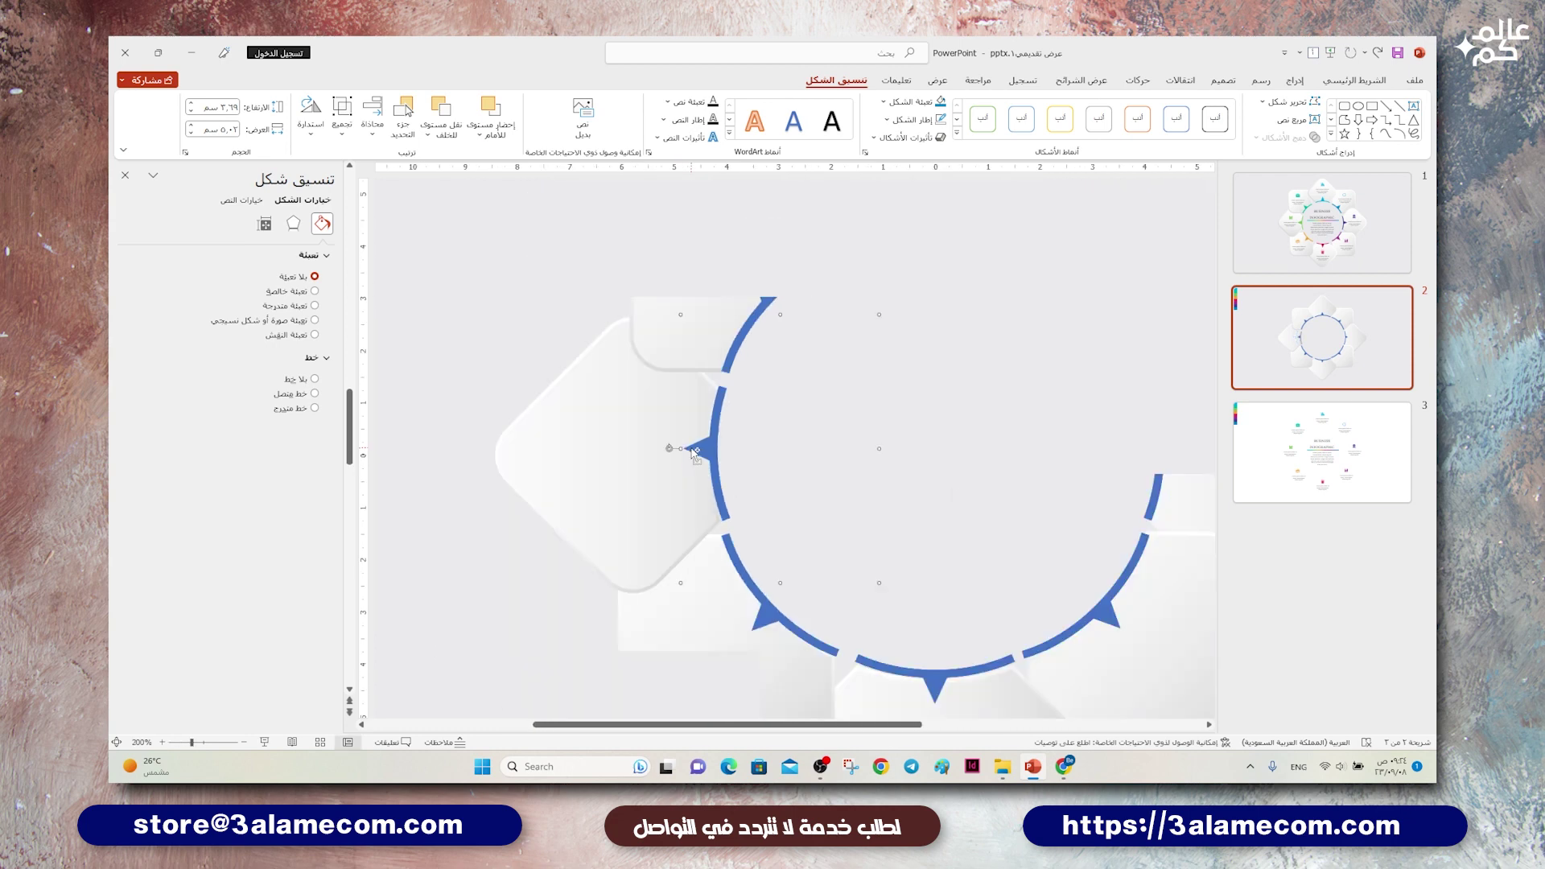
{"action": "scroll", "coordinate": [696, 447], "scroll_direction": "down", "scroll_amount": 2}
Step: Select all eight rounded squares around the ring
{"action": "left_click", "coordinate": [867, 407]}
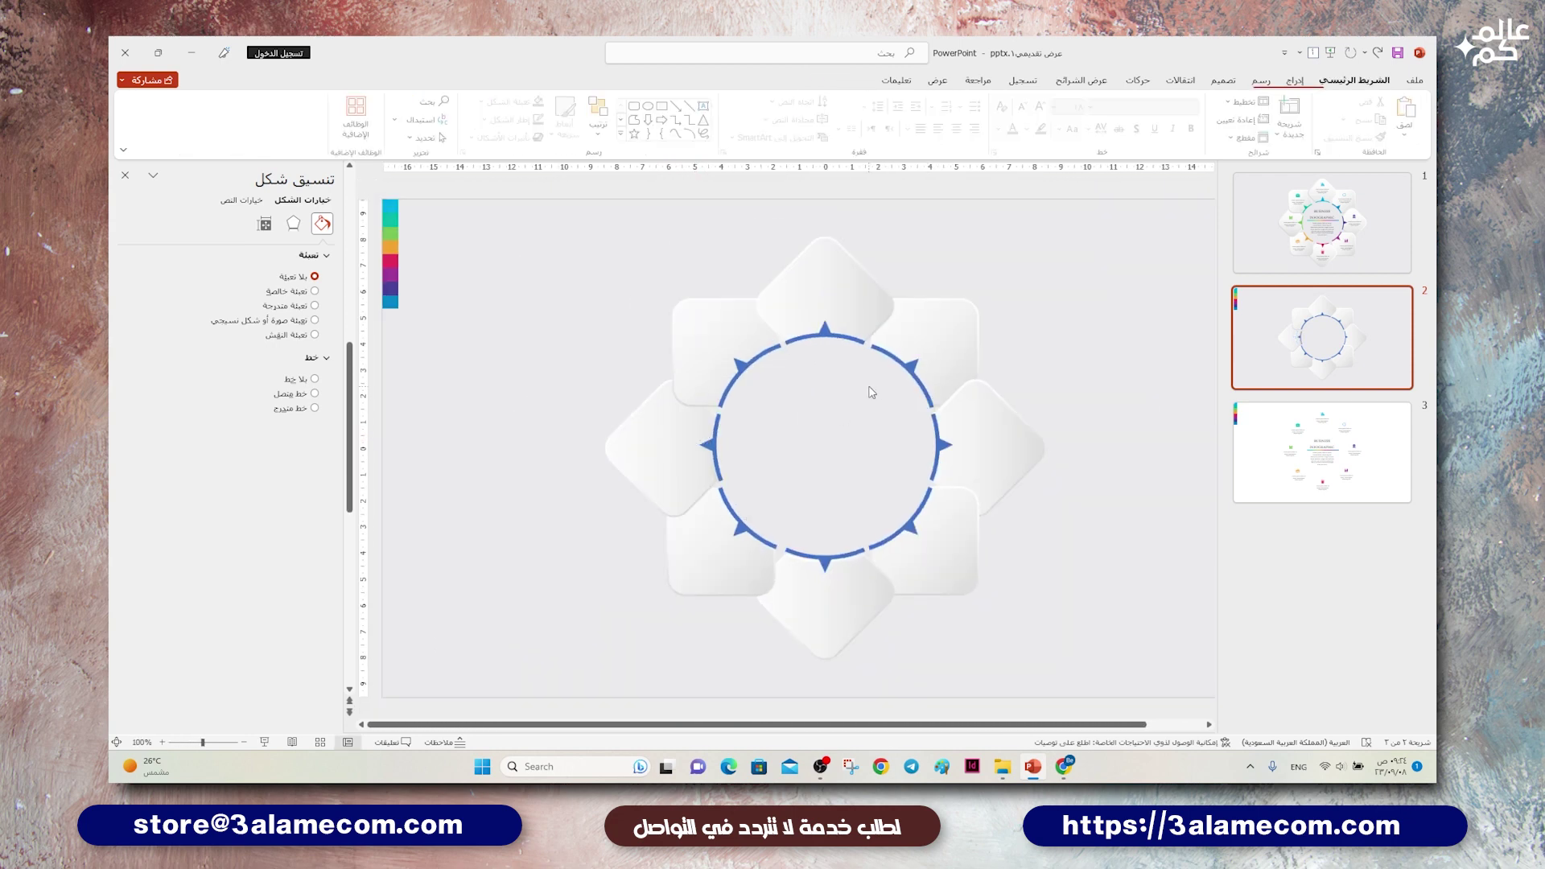
{"action": "left_click", "coordinate": [813, 325]}
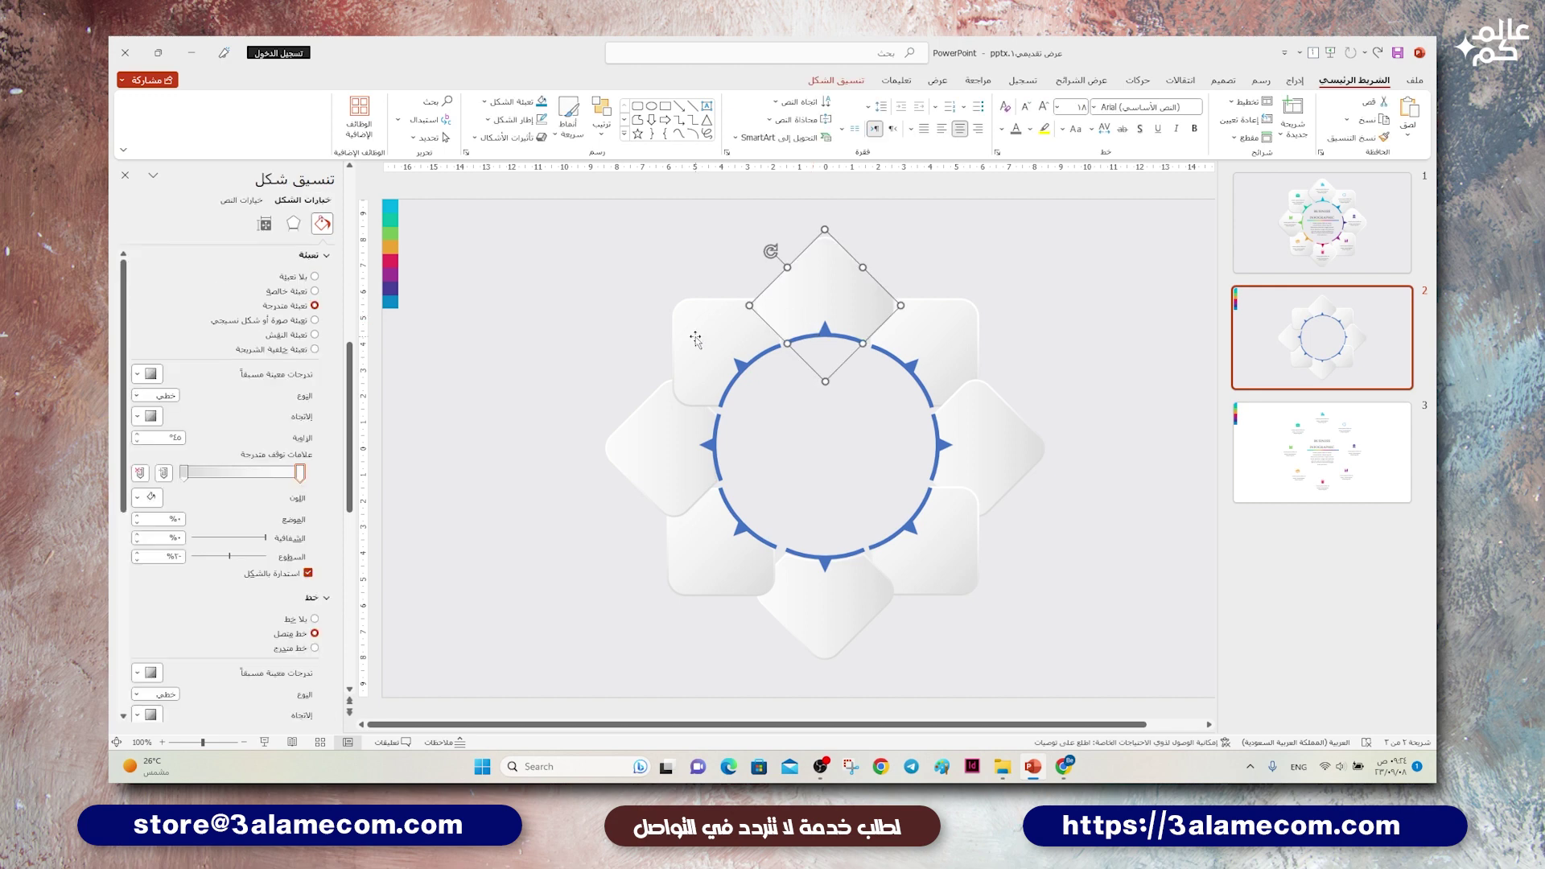
{"action": "left_click", "coordinate": [692, 337], "text": "shift"}
{"action": "left_click", "coordinate": [640, 443], "text": "shift"}
{"action": "left_click", "coordinate": [708, 555], "text": "shift"}
{"action": "left_click", "coordinate": [821, 611], "text": "shift"}
{"action": "left_click", "coordinate": [908, 568], "text": "shift"}
{"action": "left_click", "coordinate": [998, 446], "text": "shift"}
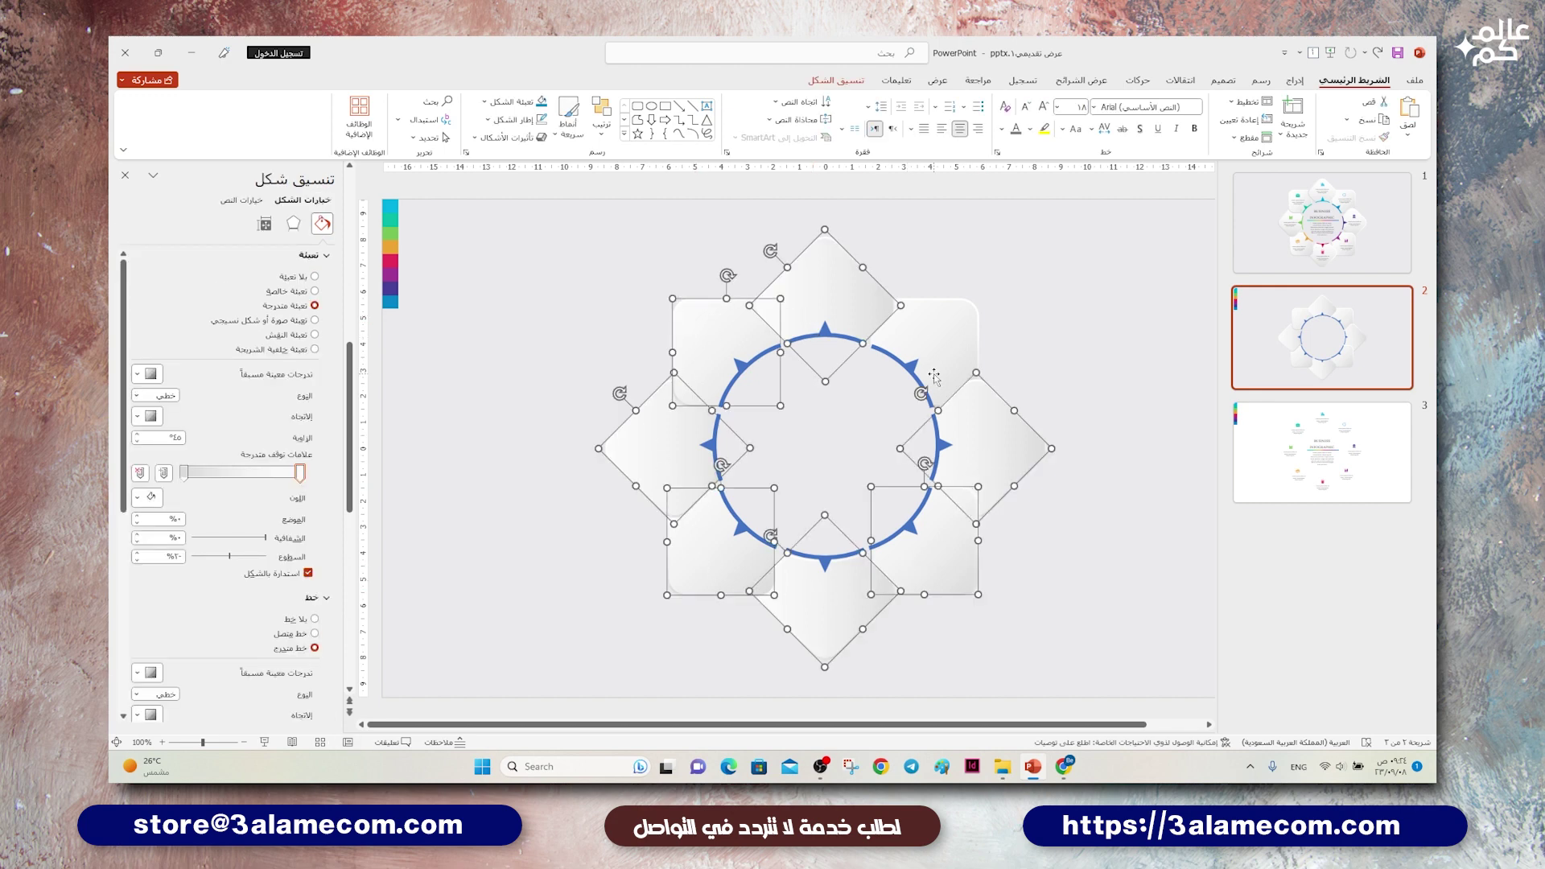
{"action": "left_click", "coordinate": [920, 354], "text": "shift"}
Step: Apply an outer shadow preset with 70% transparency and 6 pt blur
{"action": "left_click", "coordinate": [293, 223]}
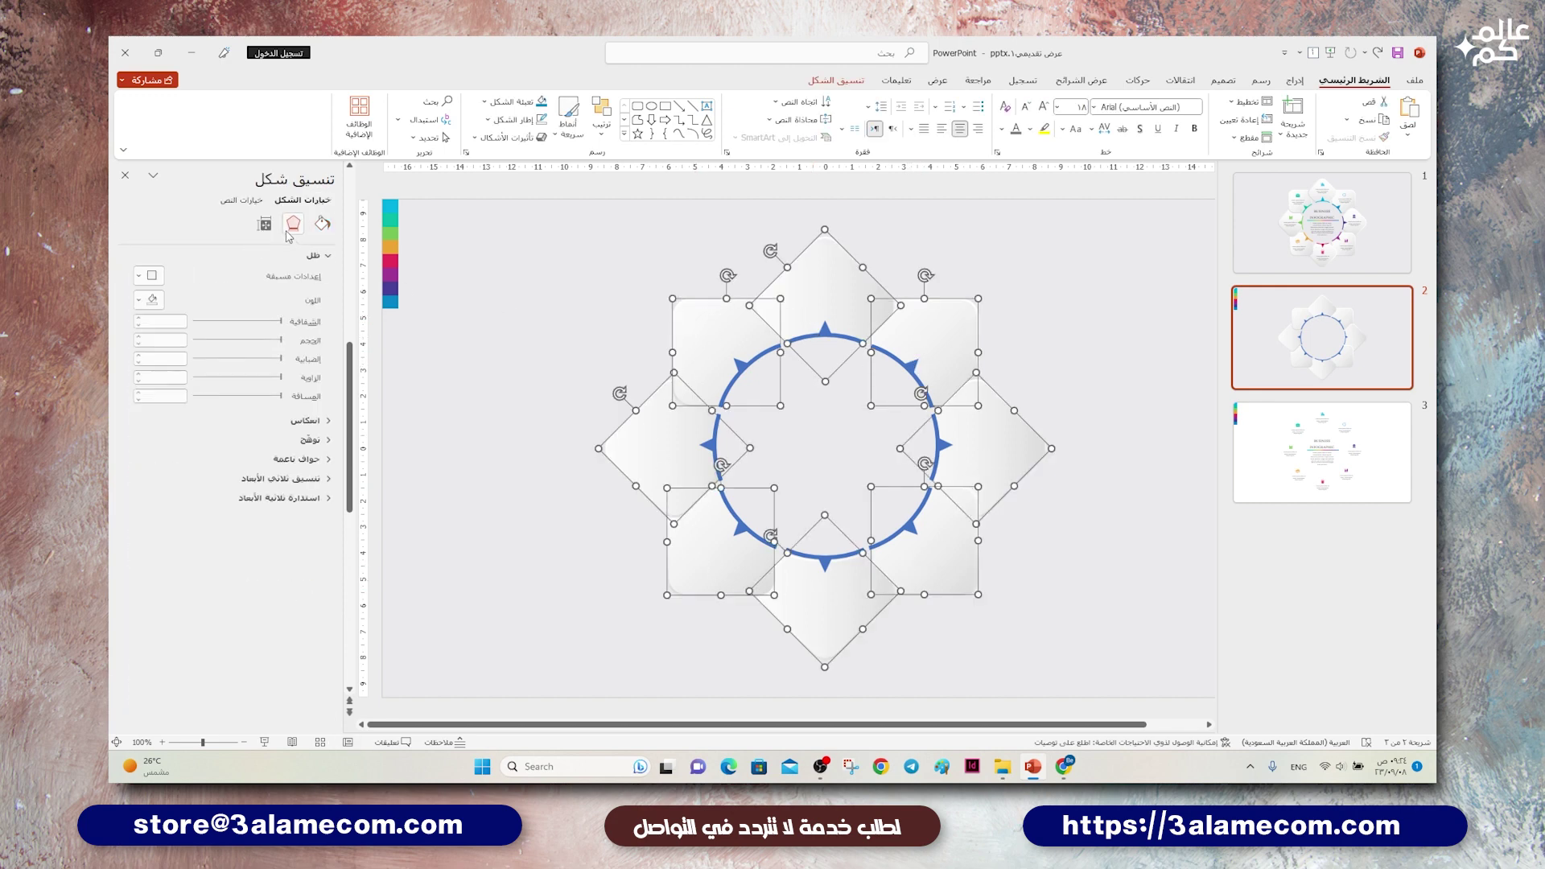
{"action": "left_click", "coordinate": [147, 275]}
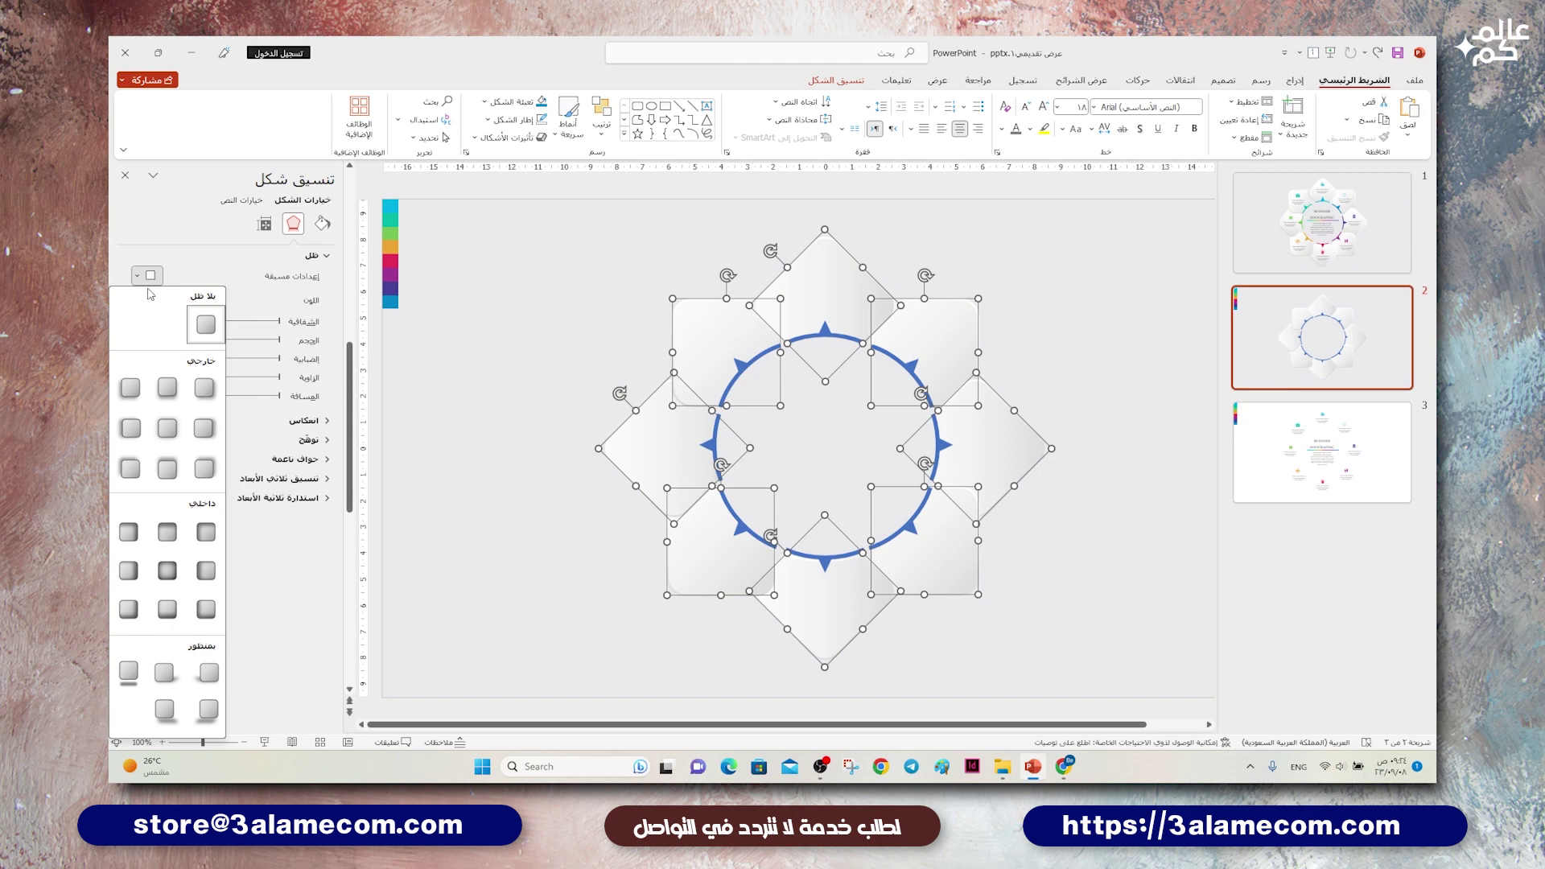
{"action": "left_click", "coordinate": [129, 389]}
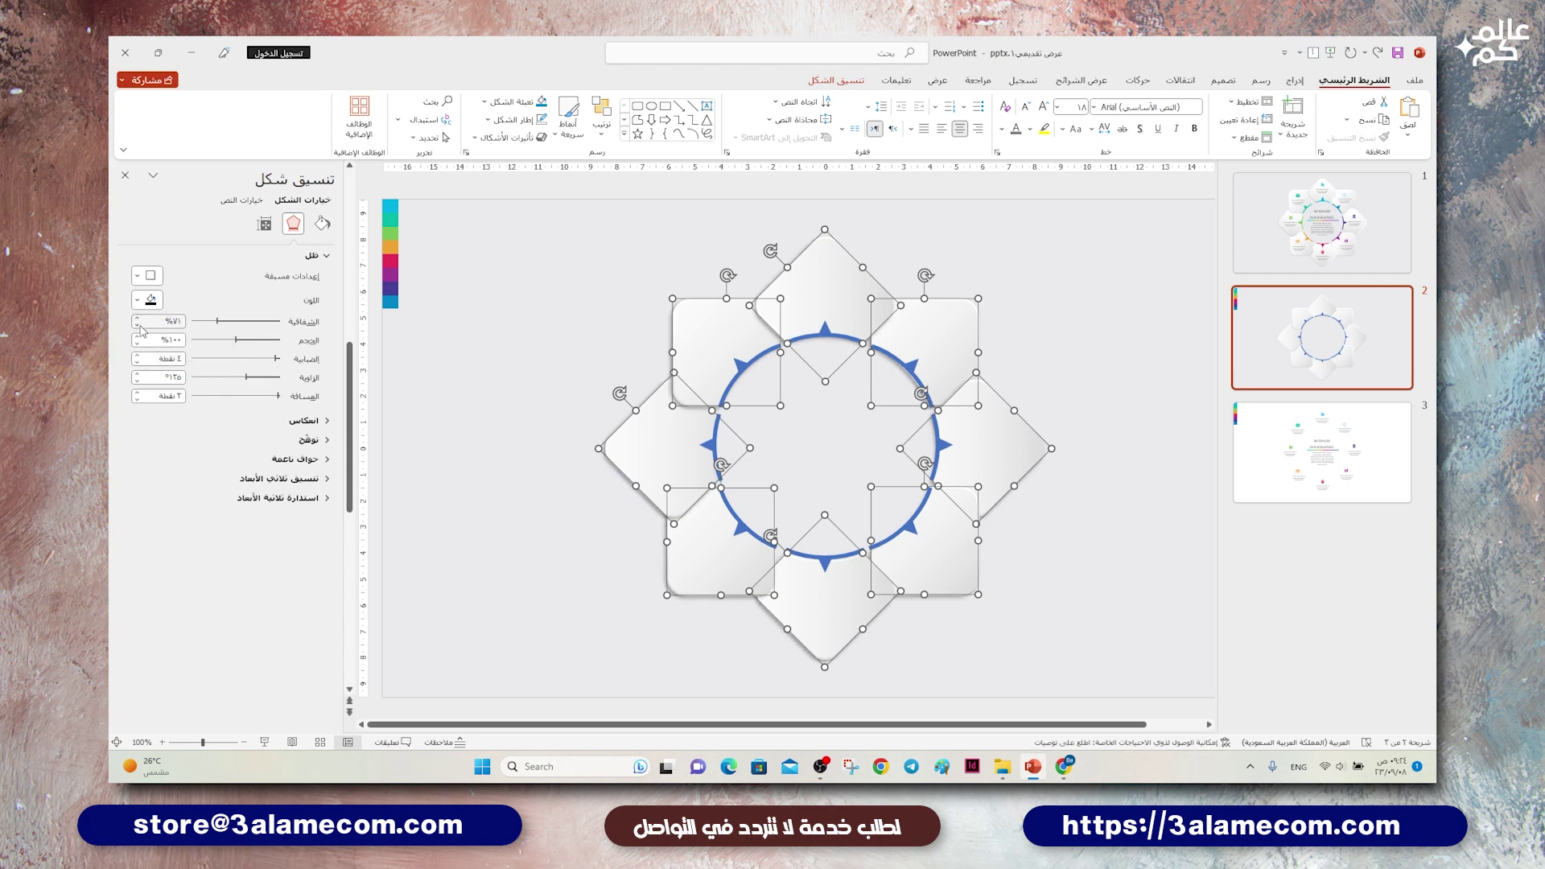
{"action": "left_click", "coordinate": [138, 325]}
{"action": "left_click", "coordinate": [137, 355]}
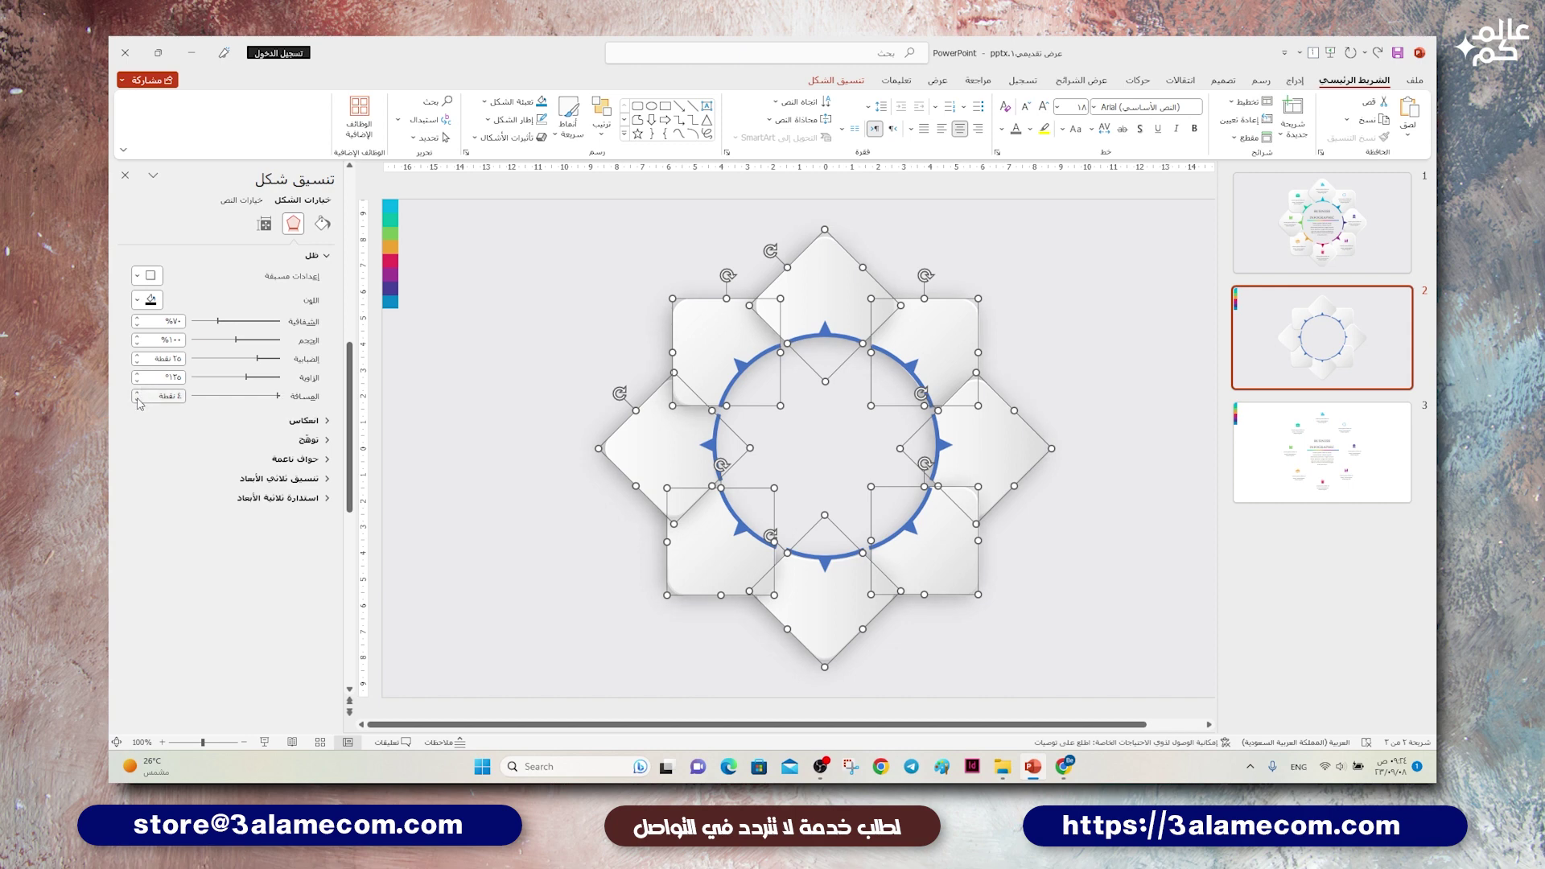
{"action": "left_click", "coordinate": [425, 378]}
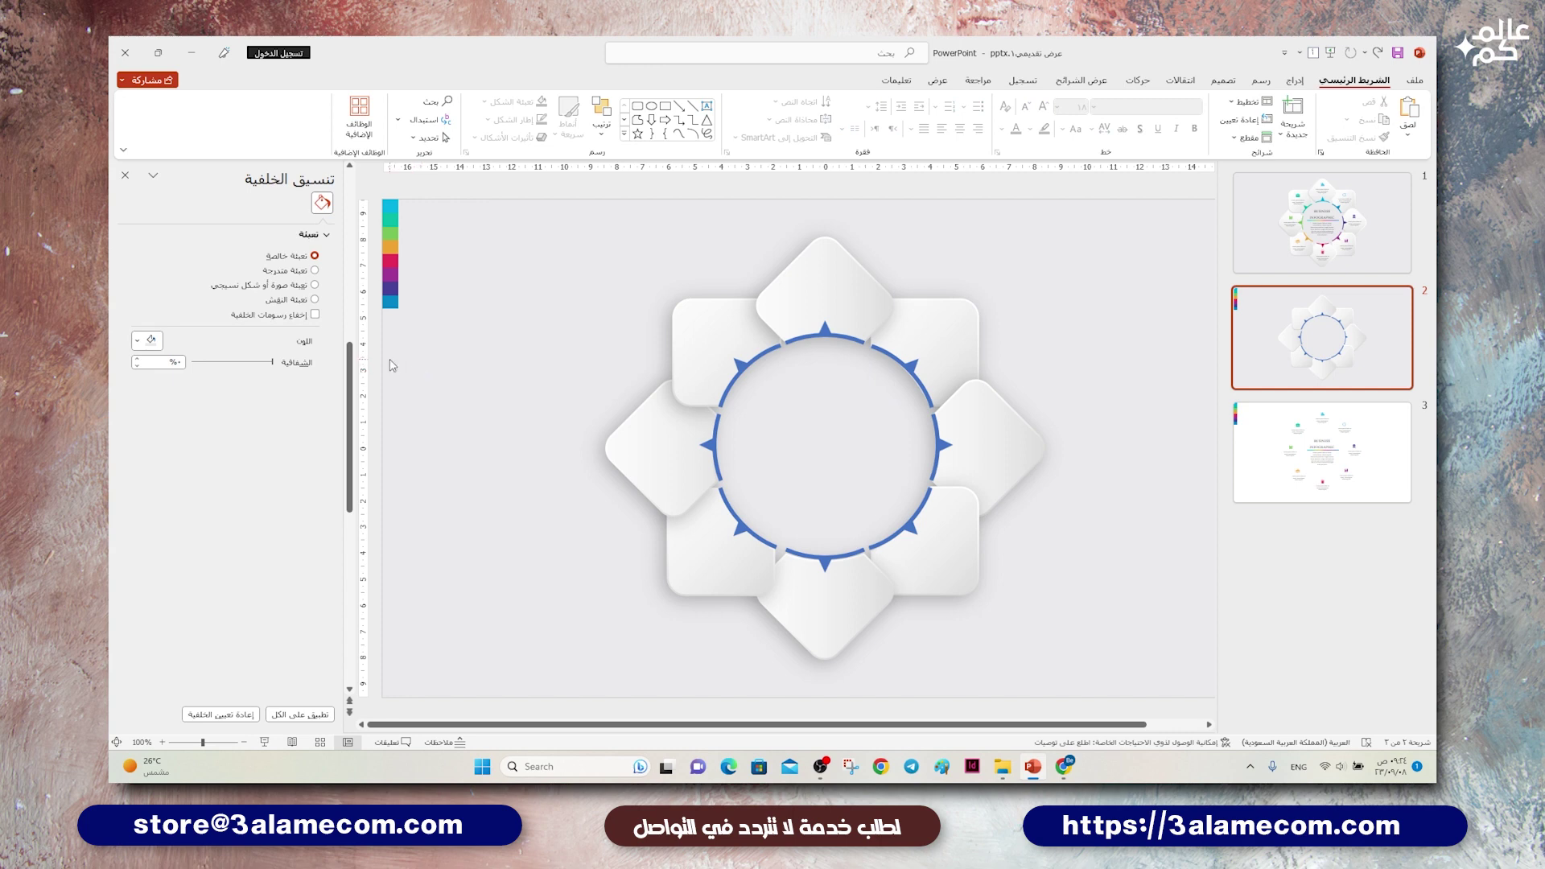
Step: Colour the top pointer and top arc segment cyan using the slide's colour strip
{"action": "left_click", "coordinate": [827, 337]}
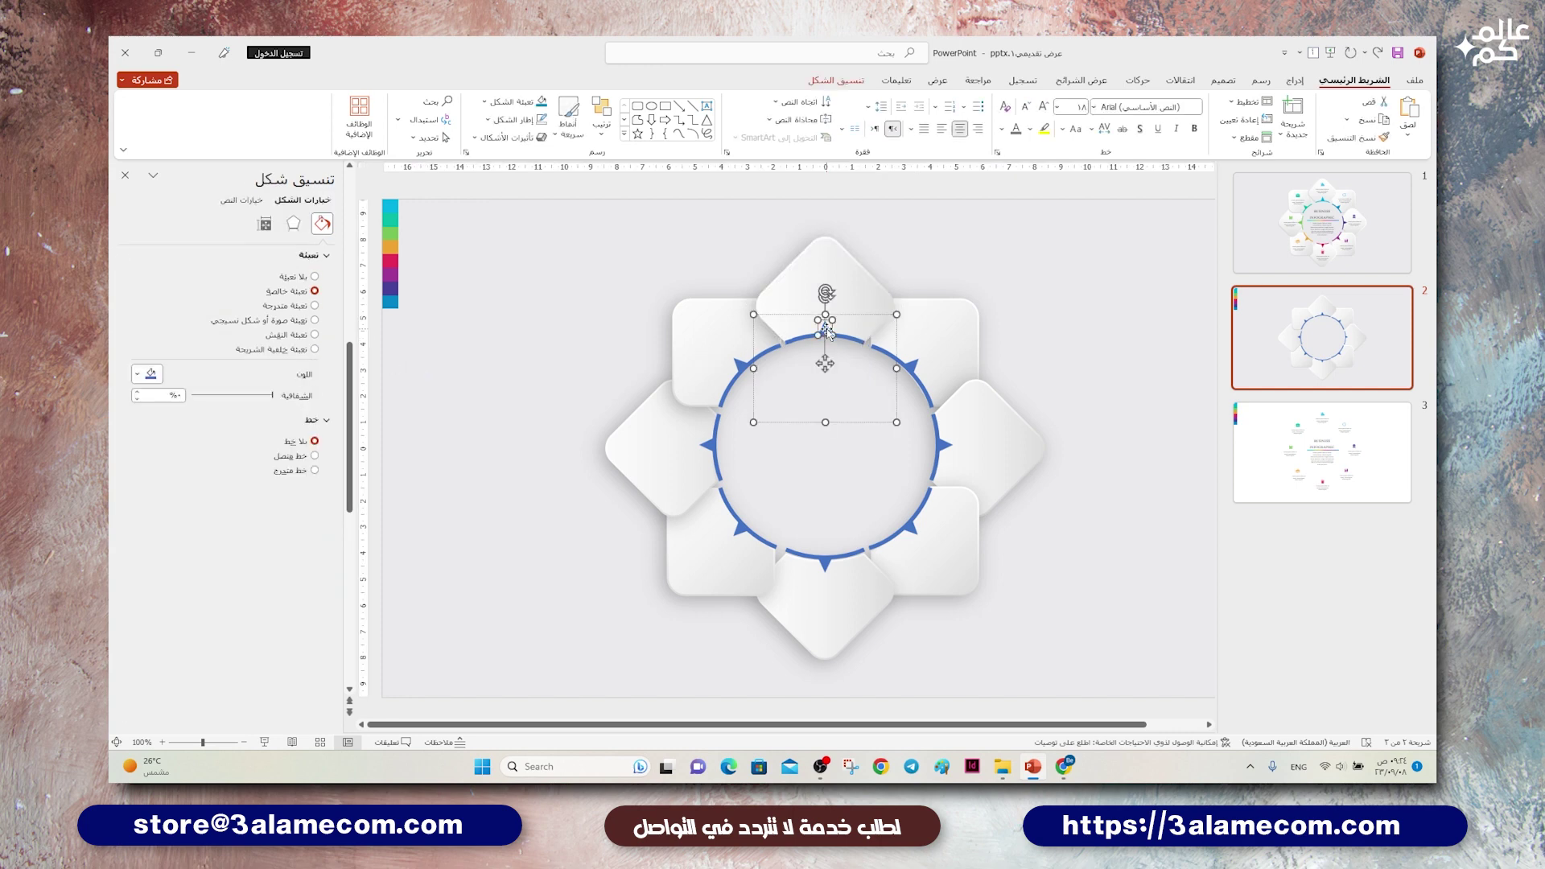
{"action": "left_click", "coordinate": [150, 373]}
{"action": "left_click", "coordinate": [185, 585]}
{"action": "left_click", "coordinate": [388, 207]}
{"action": "left_click", "coordinate": [850, 338], "text": "shift"}
{"action": "left_click", "coordinate": [150, 448]}
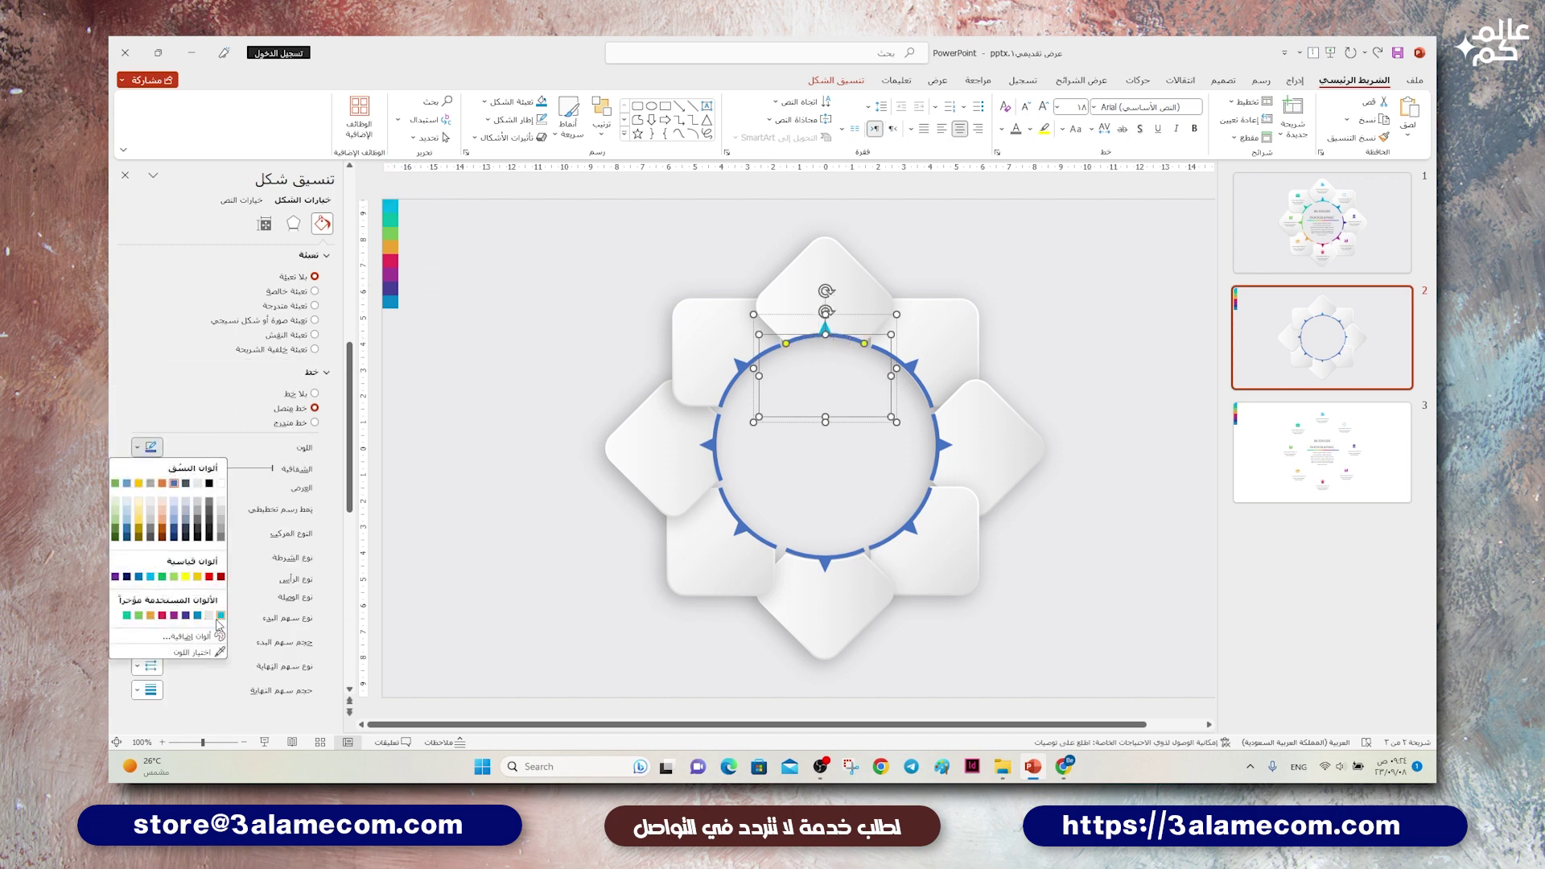
{"action": "left_click", "coordinate": [222, 622]}
Step: Colour the top-left pointer and arc segment teal
{"action": "left_click", "coordinate": [739, 370]}
{"action": "left_click", "coordinate": [739, 371]}
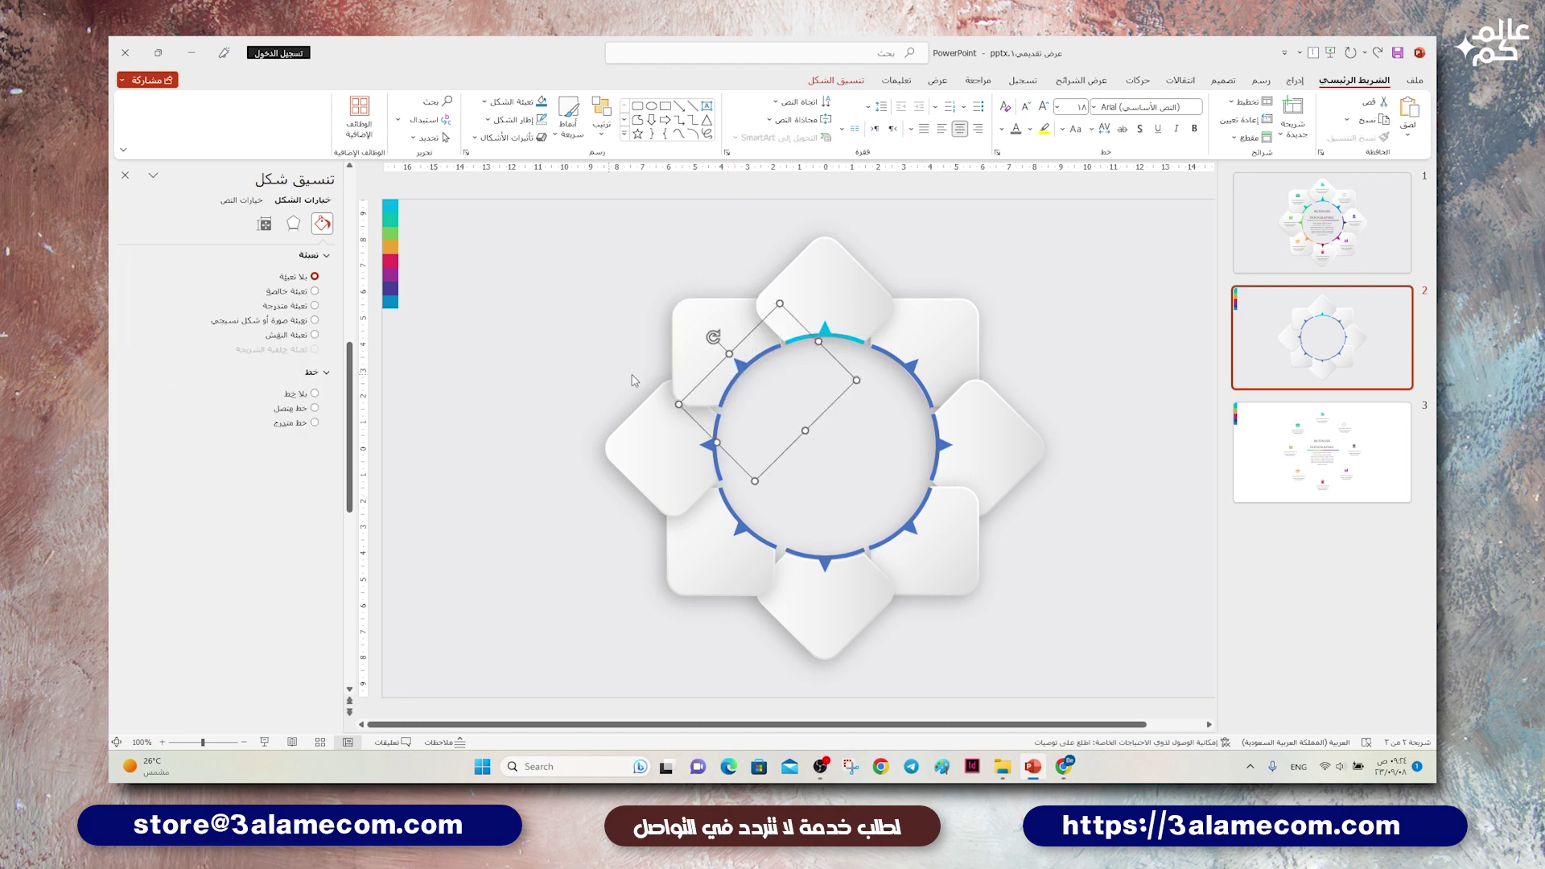
{"action": "left_click", "coordinate": [739, 363], "text": "shift"}
{"action": "left_click", "coordinate": [197, 580]}
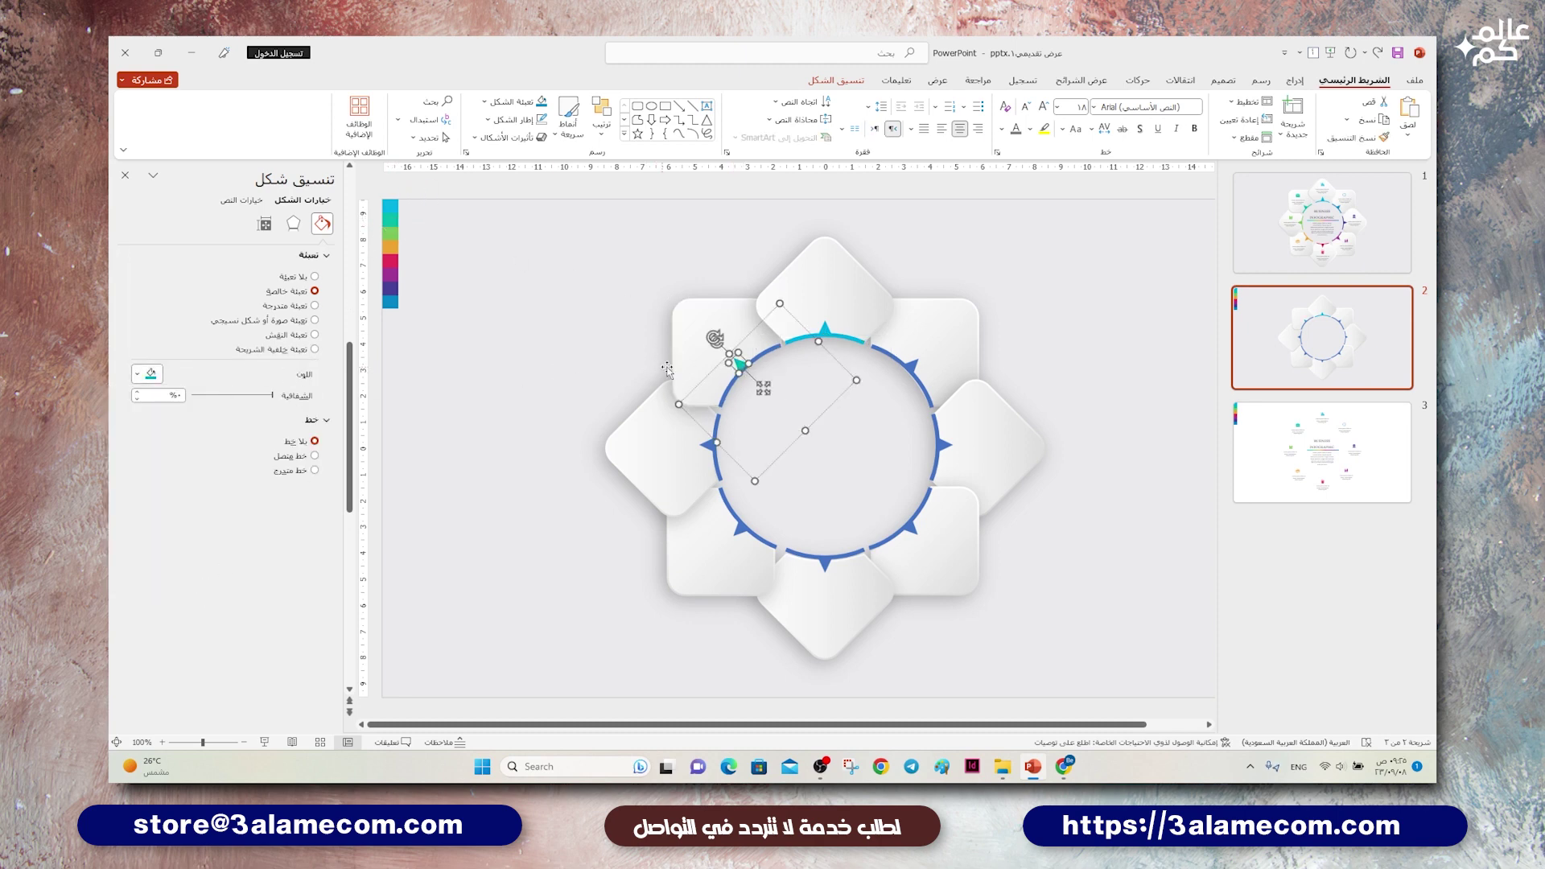
{"action": "left_click", "coordinate": [730, 391]}
{"action": "left_click", "coordinate": [736, 378]}
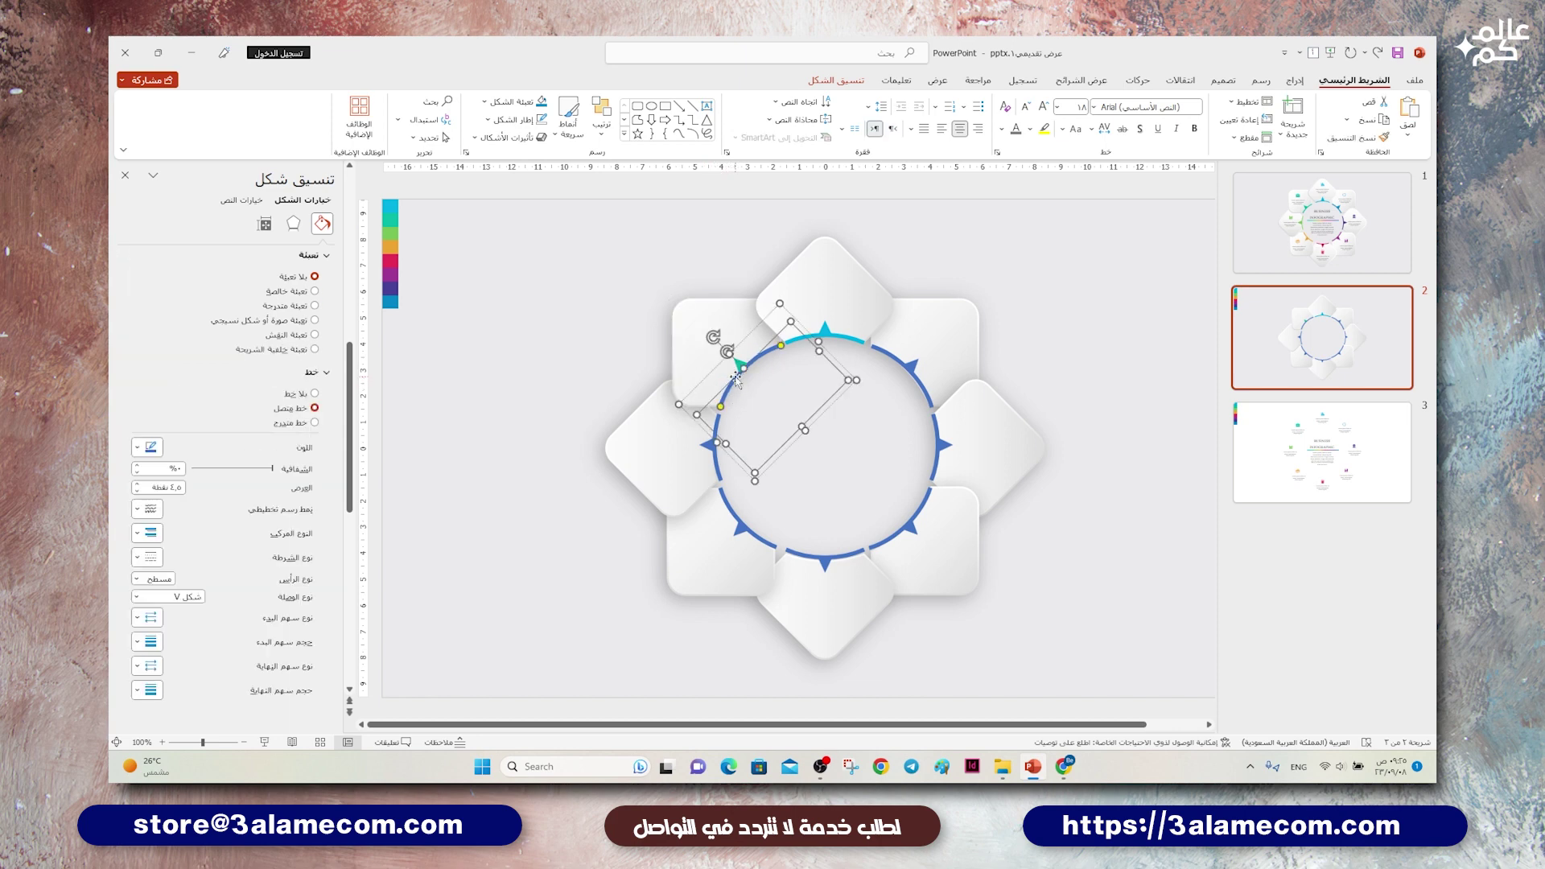
{"action": "left_click", "coordinate": [150, 447]}
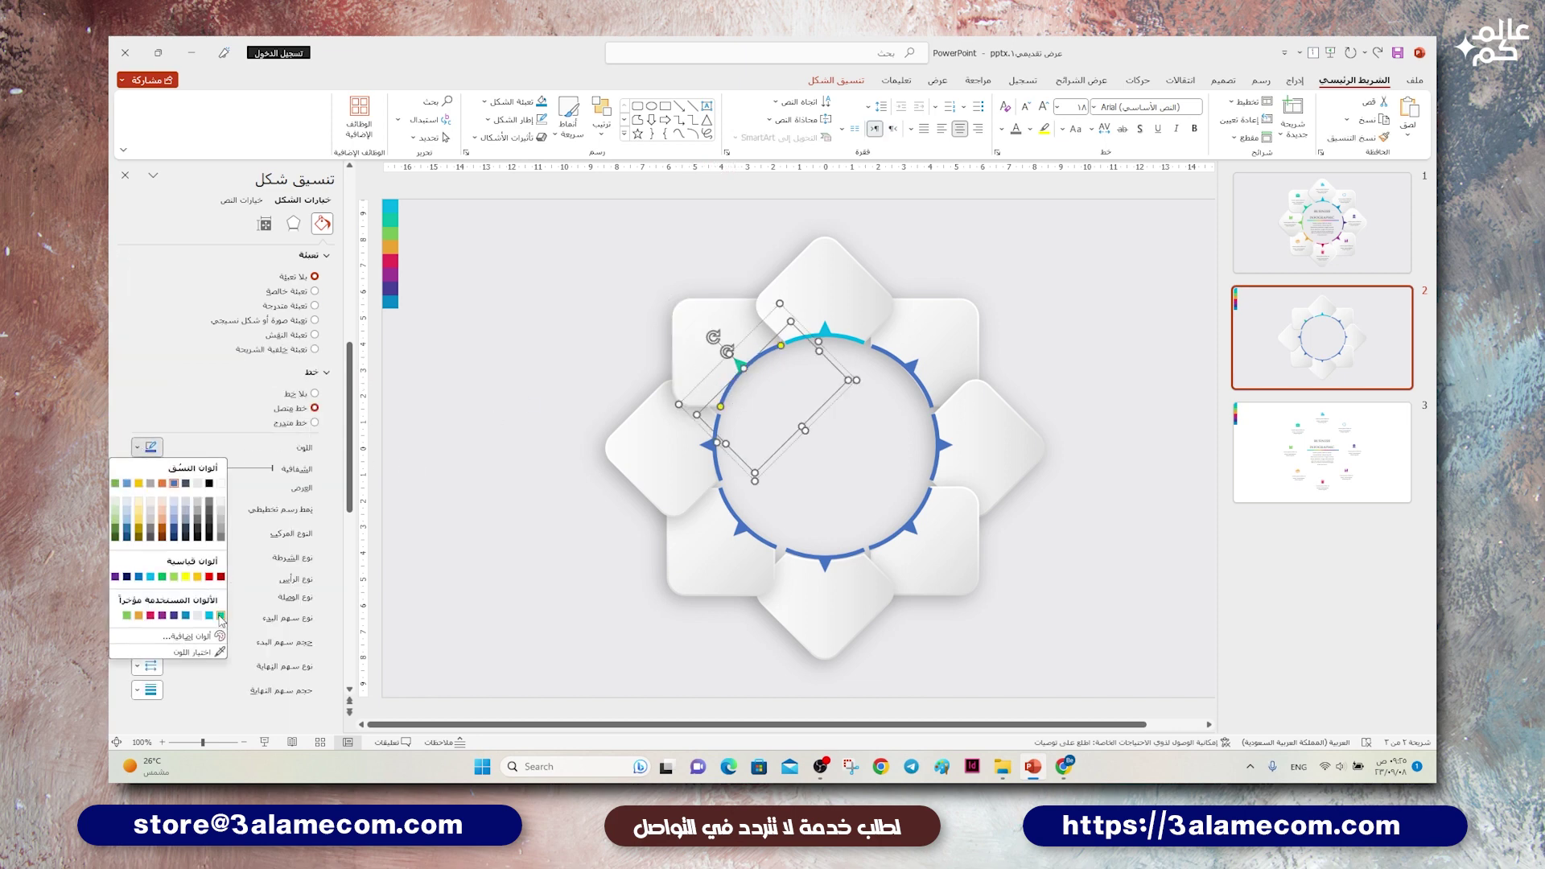
{"action": "left_click", "coordinate": [221, 617]}
Step: Colour the left pointer and left arc segment green
{"action": "left_click", "coordinate": [627, 451]}
{"action": "left_click", "coordinate": [704, 435]}
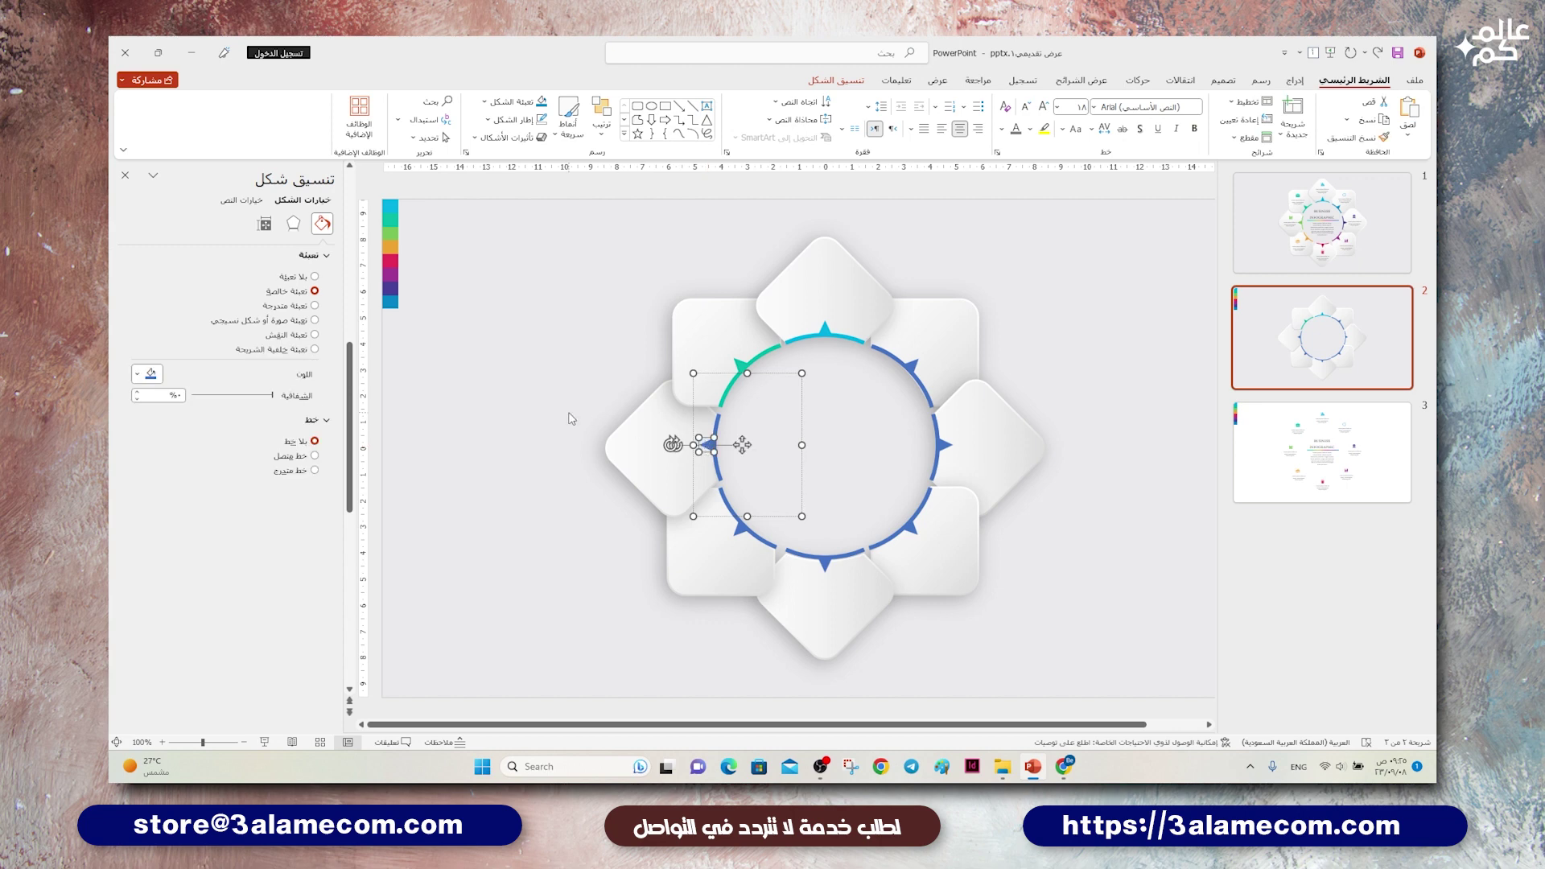
{"action": "left_click", "coordinate": [149, 374]}
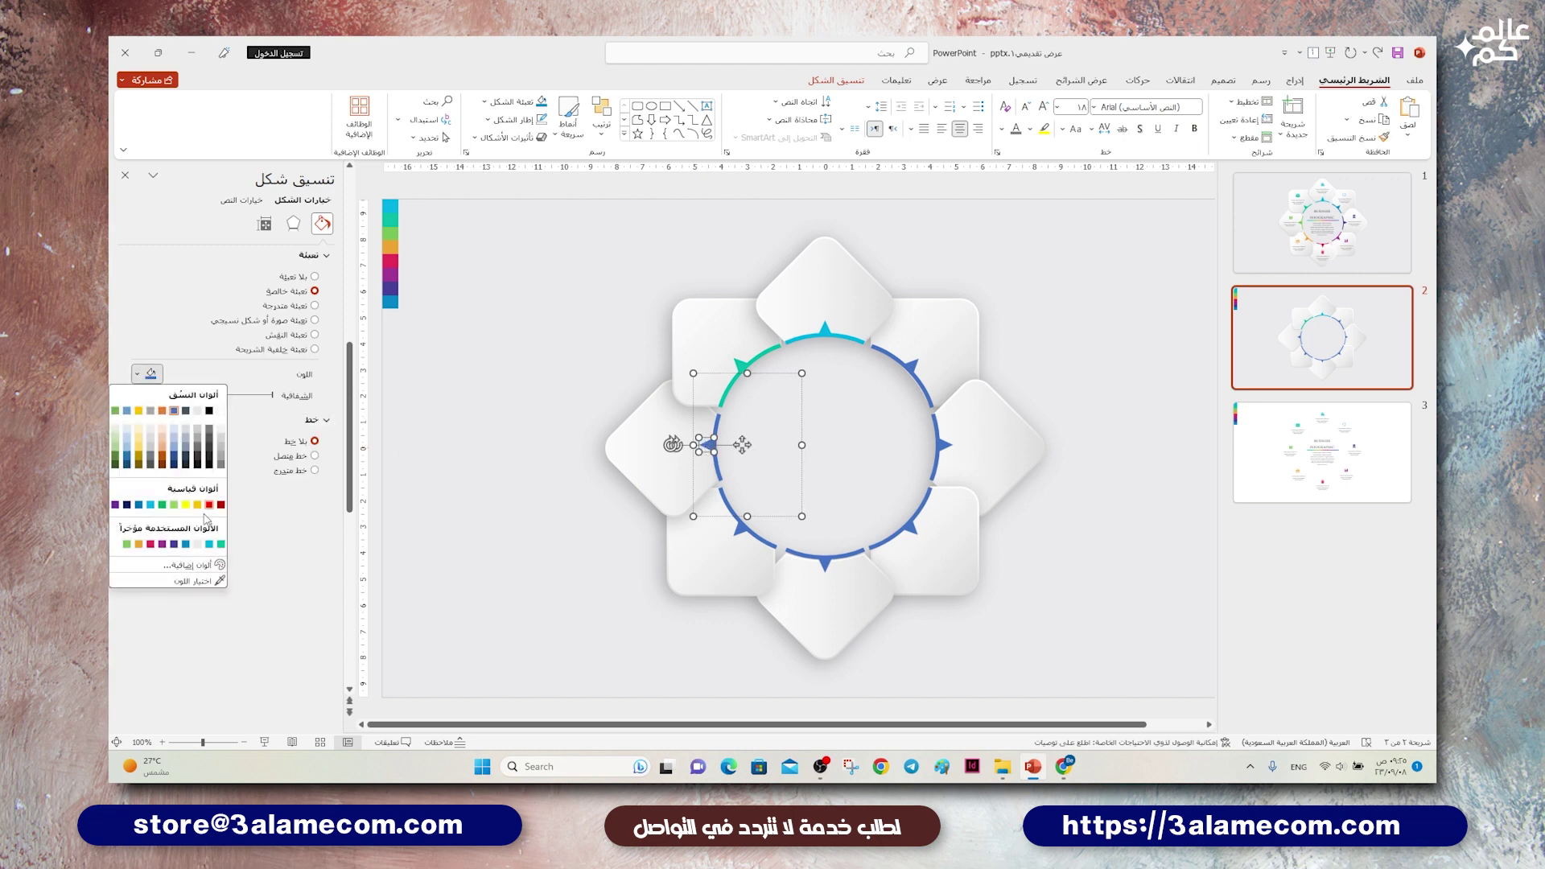
{"action": "left_click", "coordinate": [190, 582]}
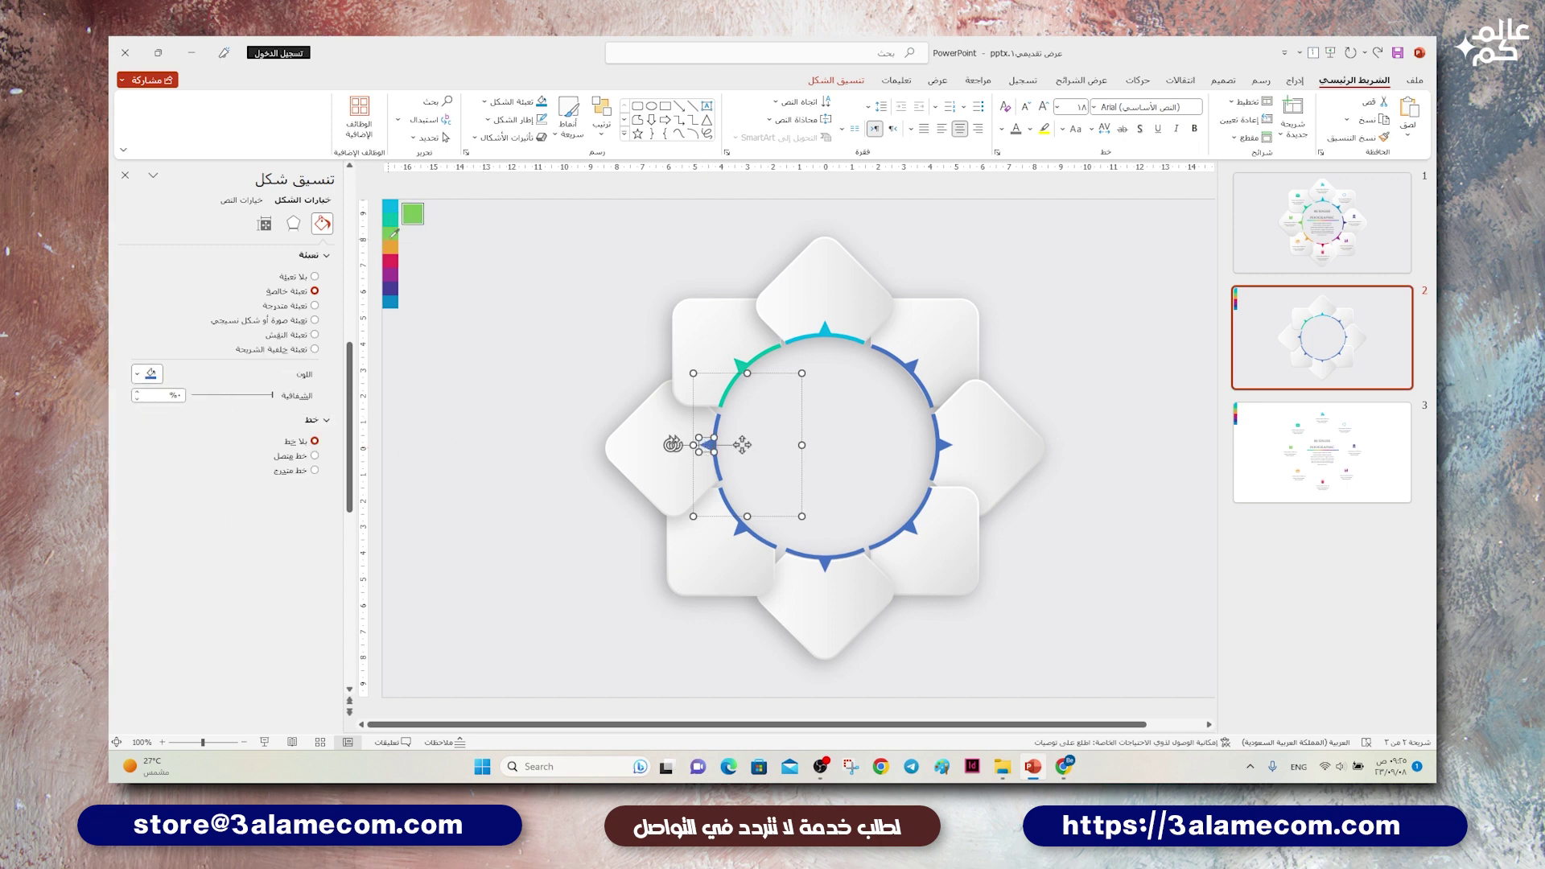
{"action": "left_click", "coordinate": [718, 466]}
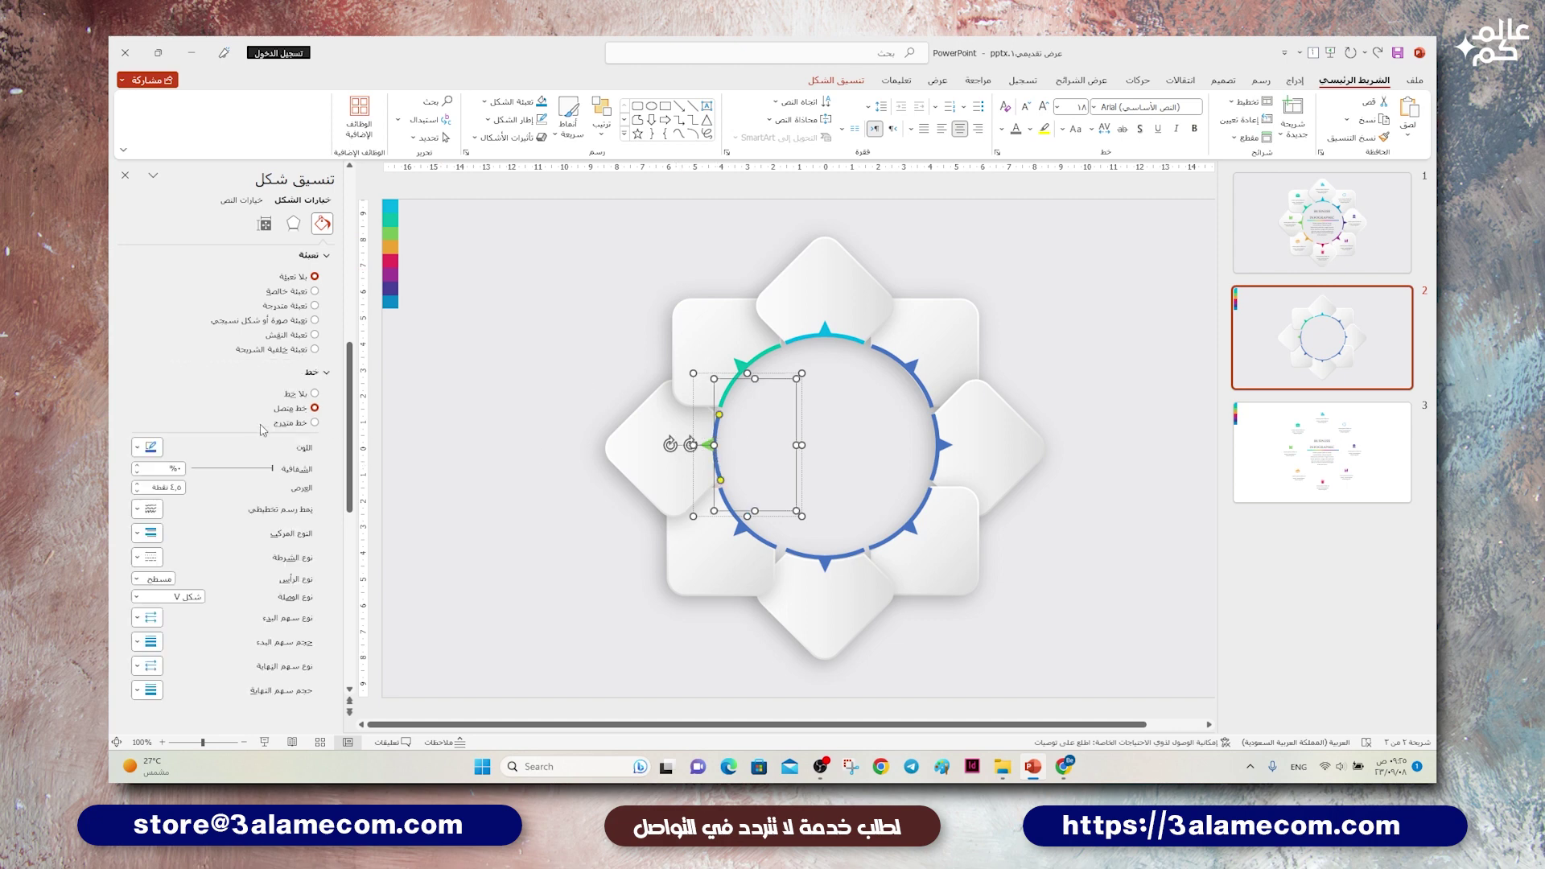
{"action": "left_click", "coordinate": [149, 447]}
{"action": "left_click", "coordinate": [222, 616]}
Step: Give the lower-left pointer a solid orange fill and colour its arc segment orange
{"action": "left_click", "coordinate": [754, 532]}
{"action": "left_click", "coordinate": [744, 530]}
{"action": "left_click", "coordinate": [315, 290]}
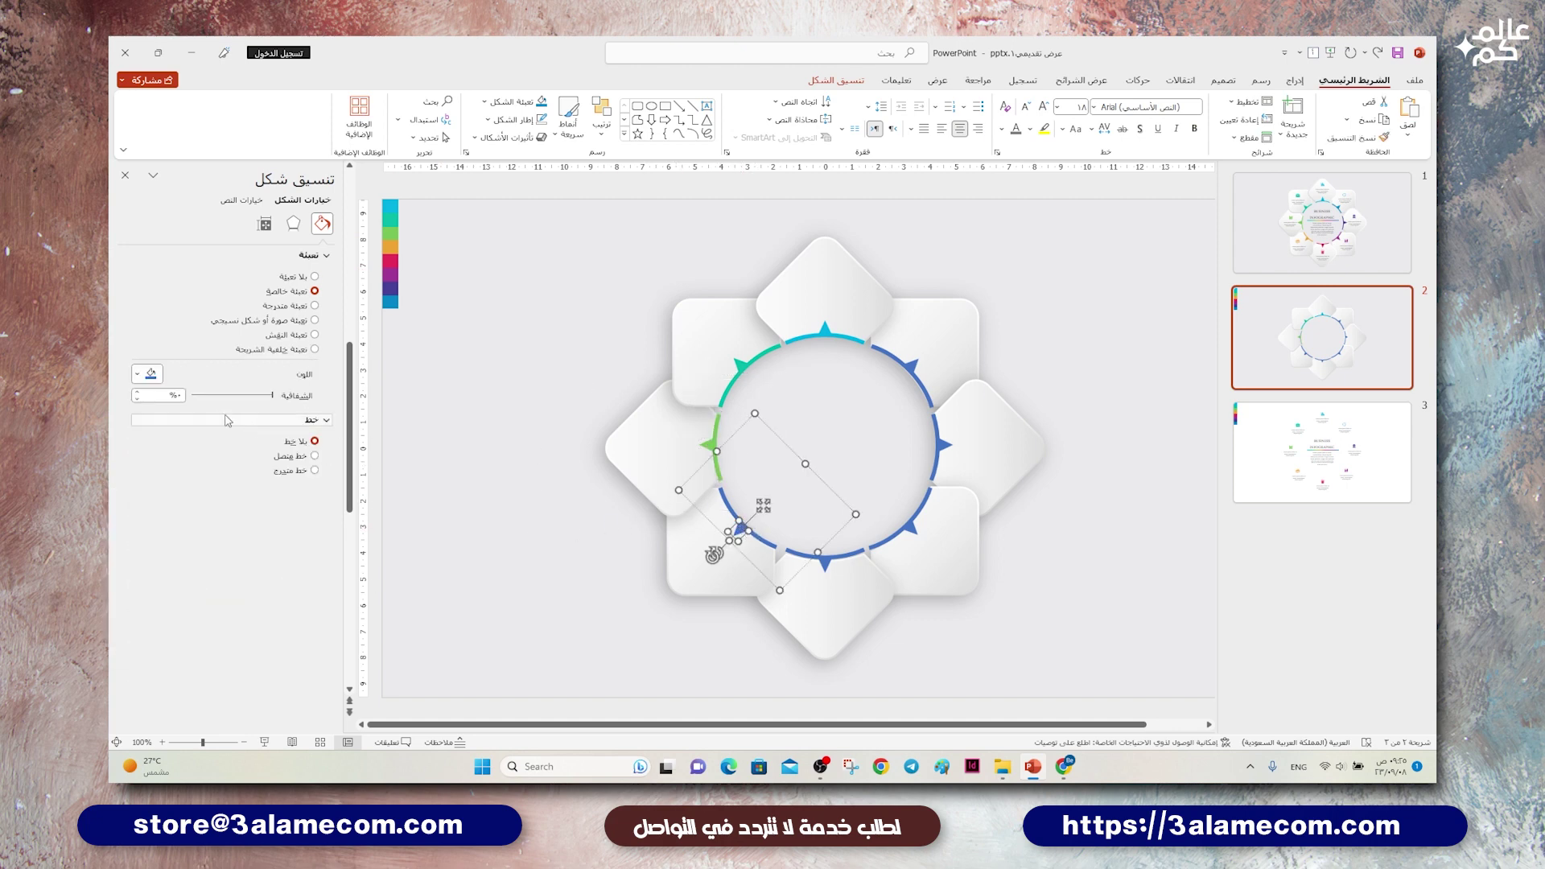
{"action": "left_click", "coordinate": [140, 375]}
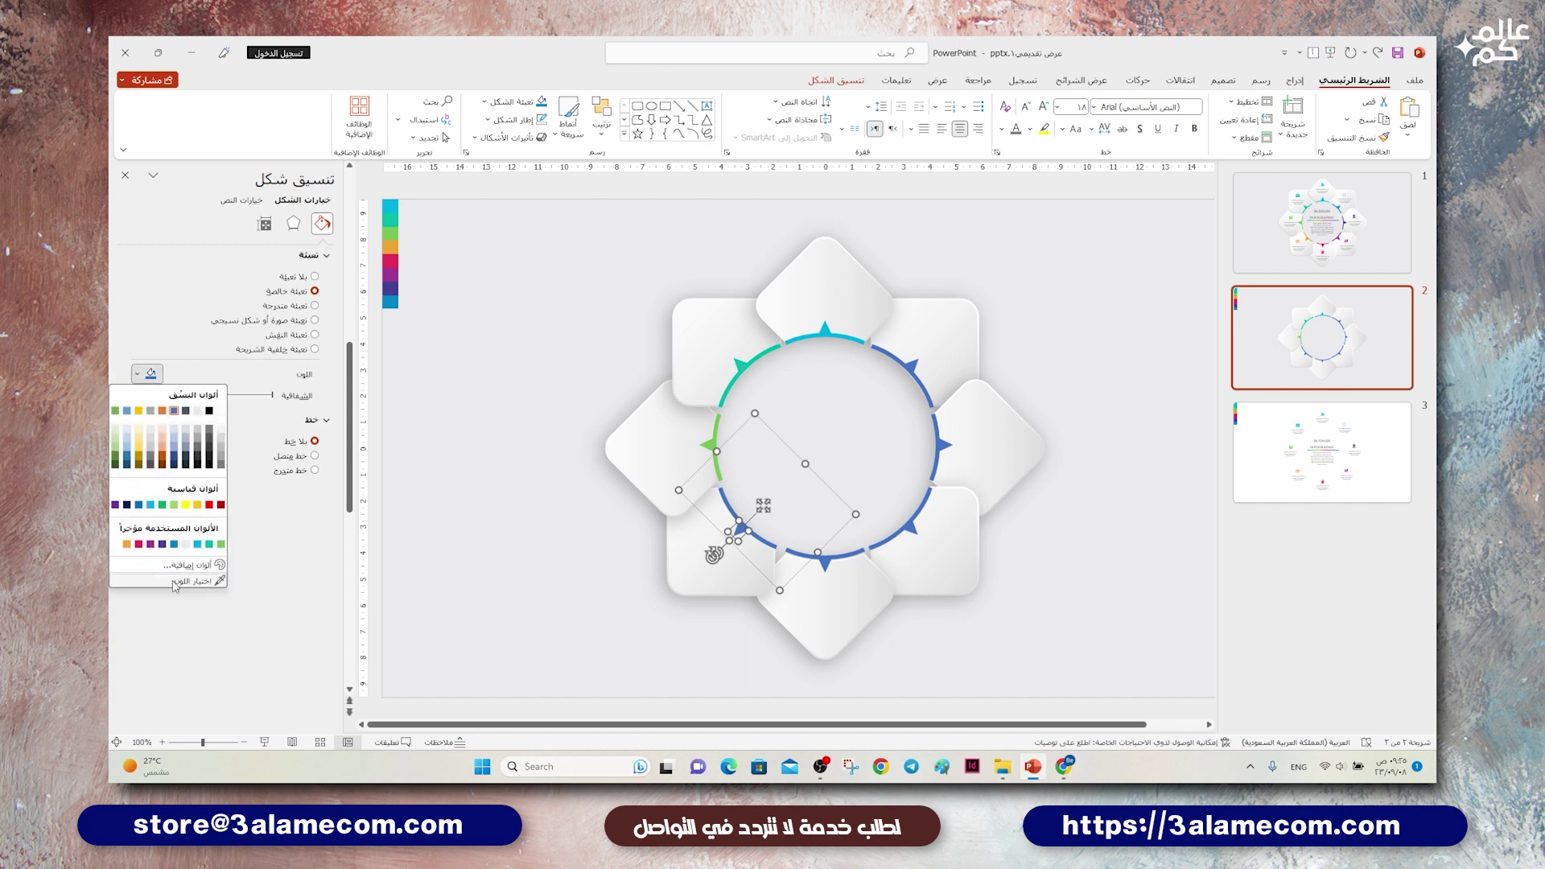
{"action": "left_click", "coordinate": [197, 580]}
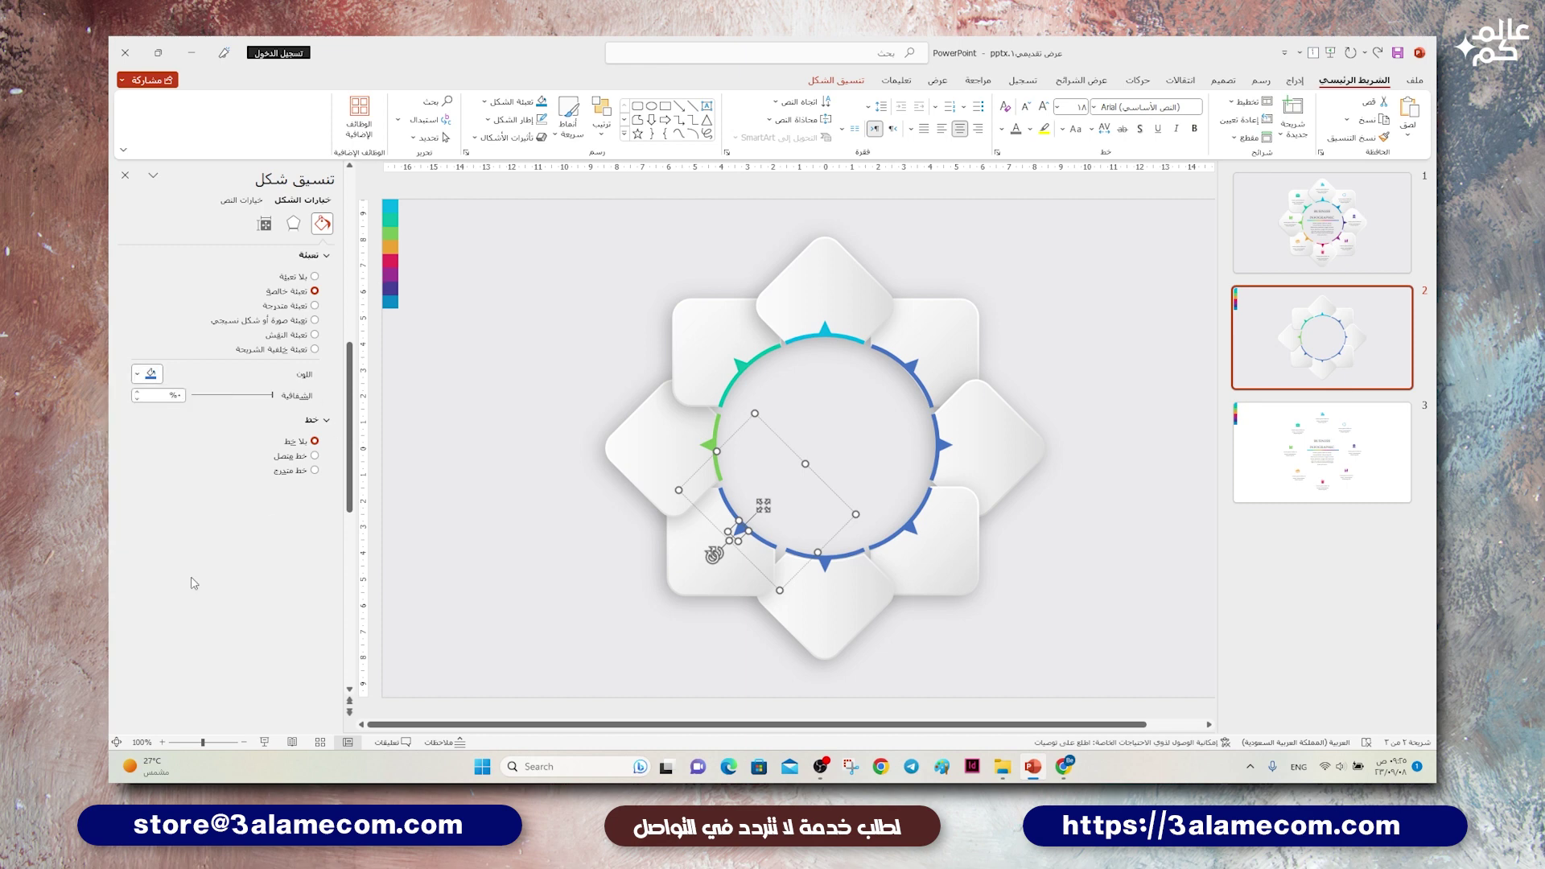
{"action": "left_click", "coordinate": [389, 251]}
{"action": "left_click", "coordinate": [721, 496]}
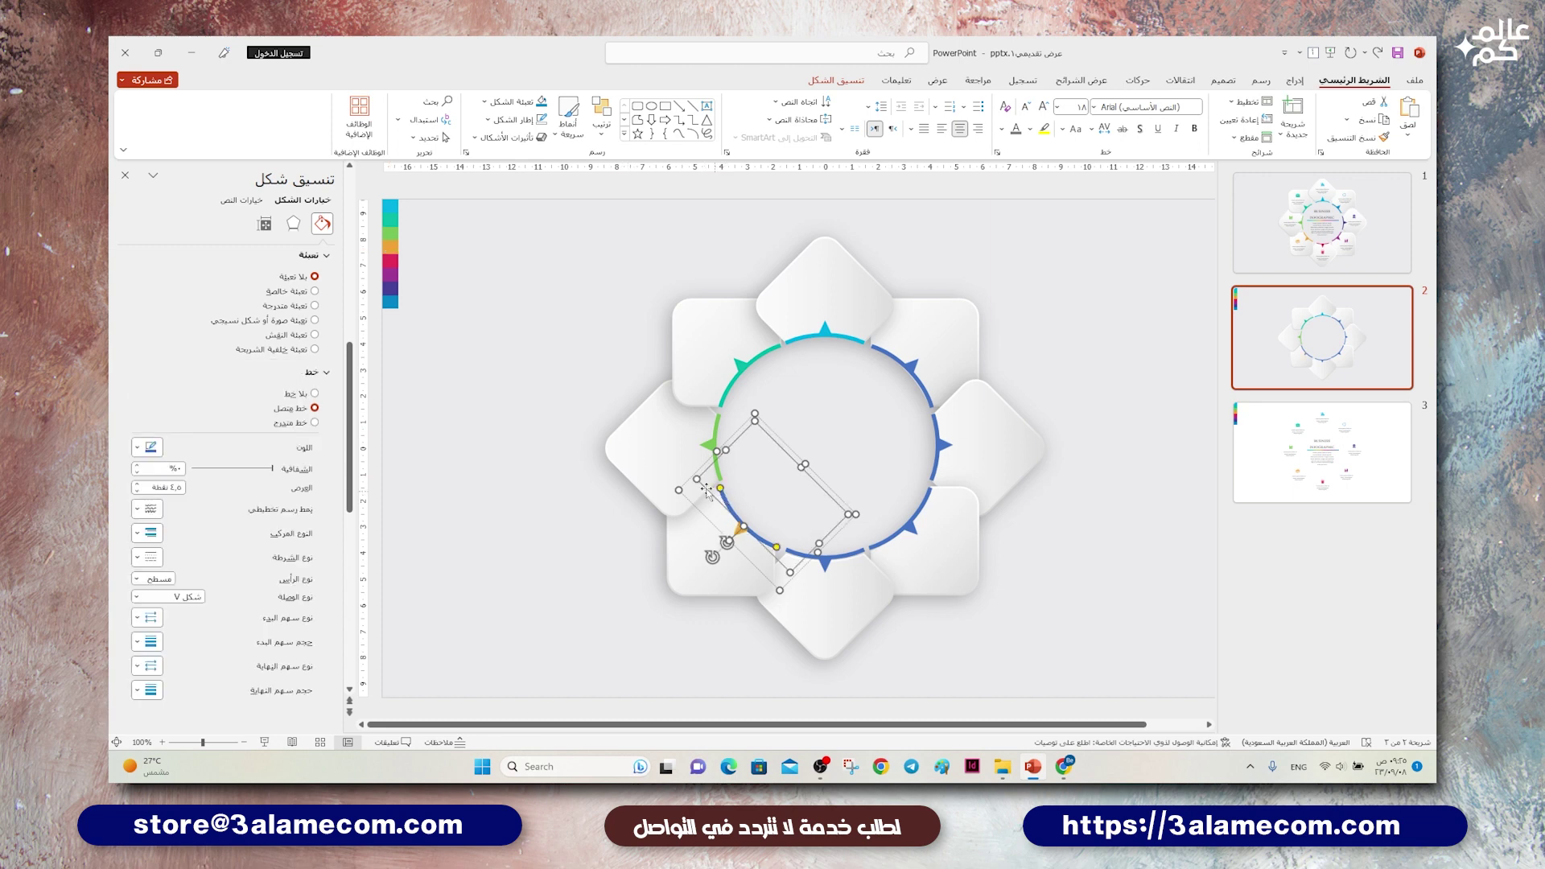
{"action": "left_click", "coordinate": [150, 447]}
{"action": "left_click", "coordinate": [221, 615]}
Step: Colour the bottom pointer and bottom arc segment pink
{"action": "left_click", "coordinate": [823, 571]}
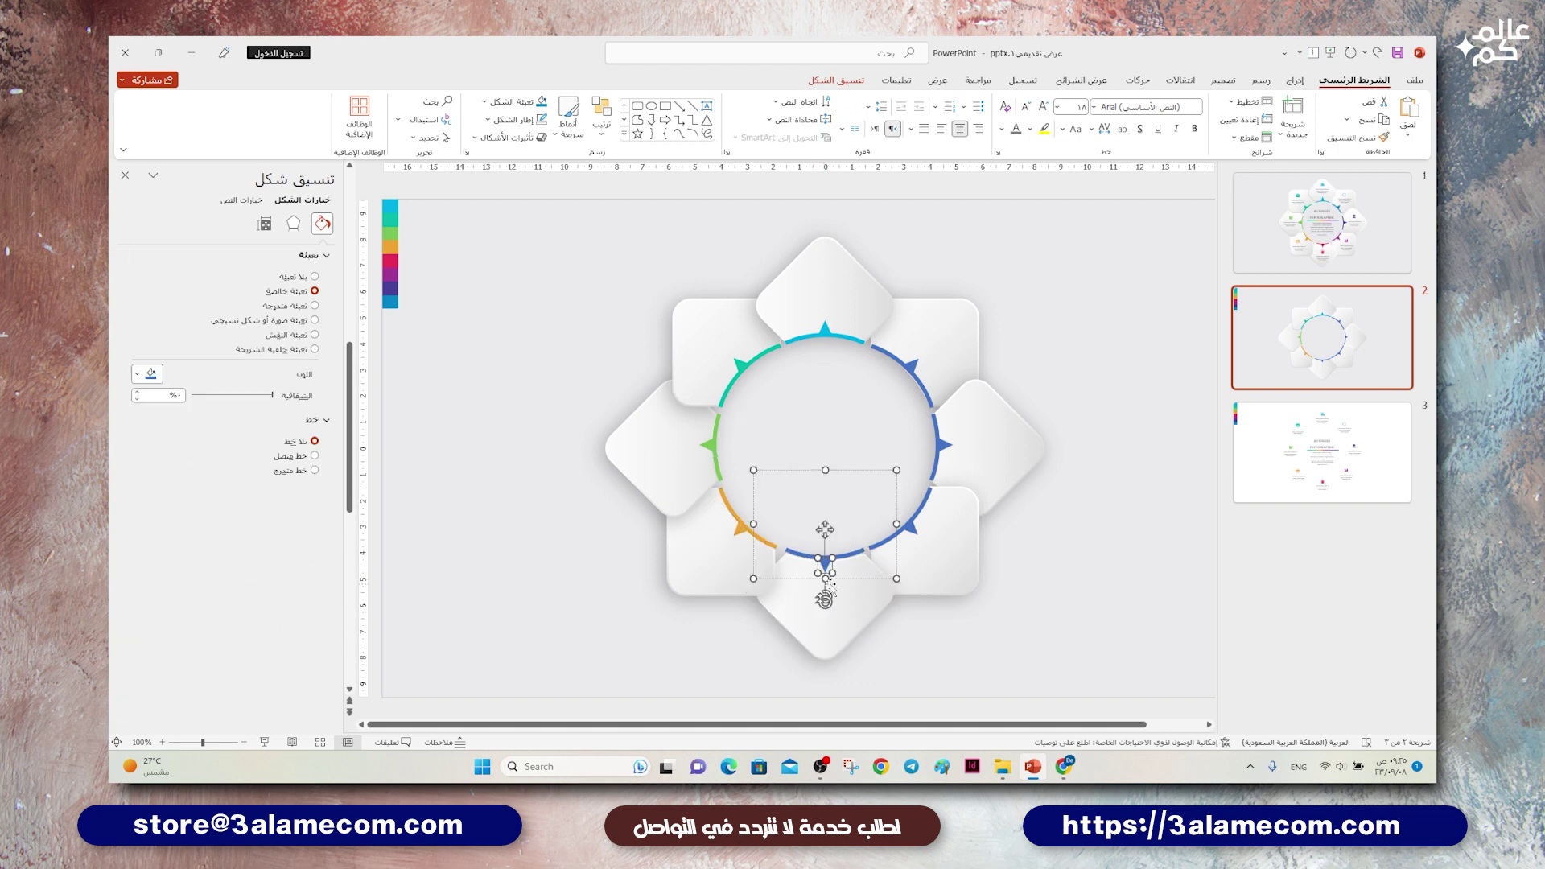
{"action": "left_click", "coordinate": [150, 374]}
{"action": "left_click", "coordinate": [206, 585]}
{"action": "left_click", "coordinate": [394, 253]}
{"action": "left_click", "coordinate": [853, 555]}
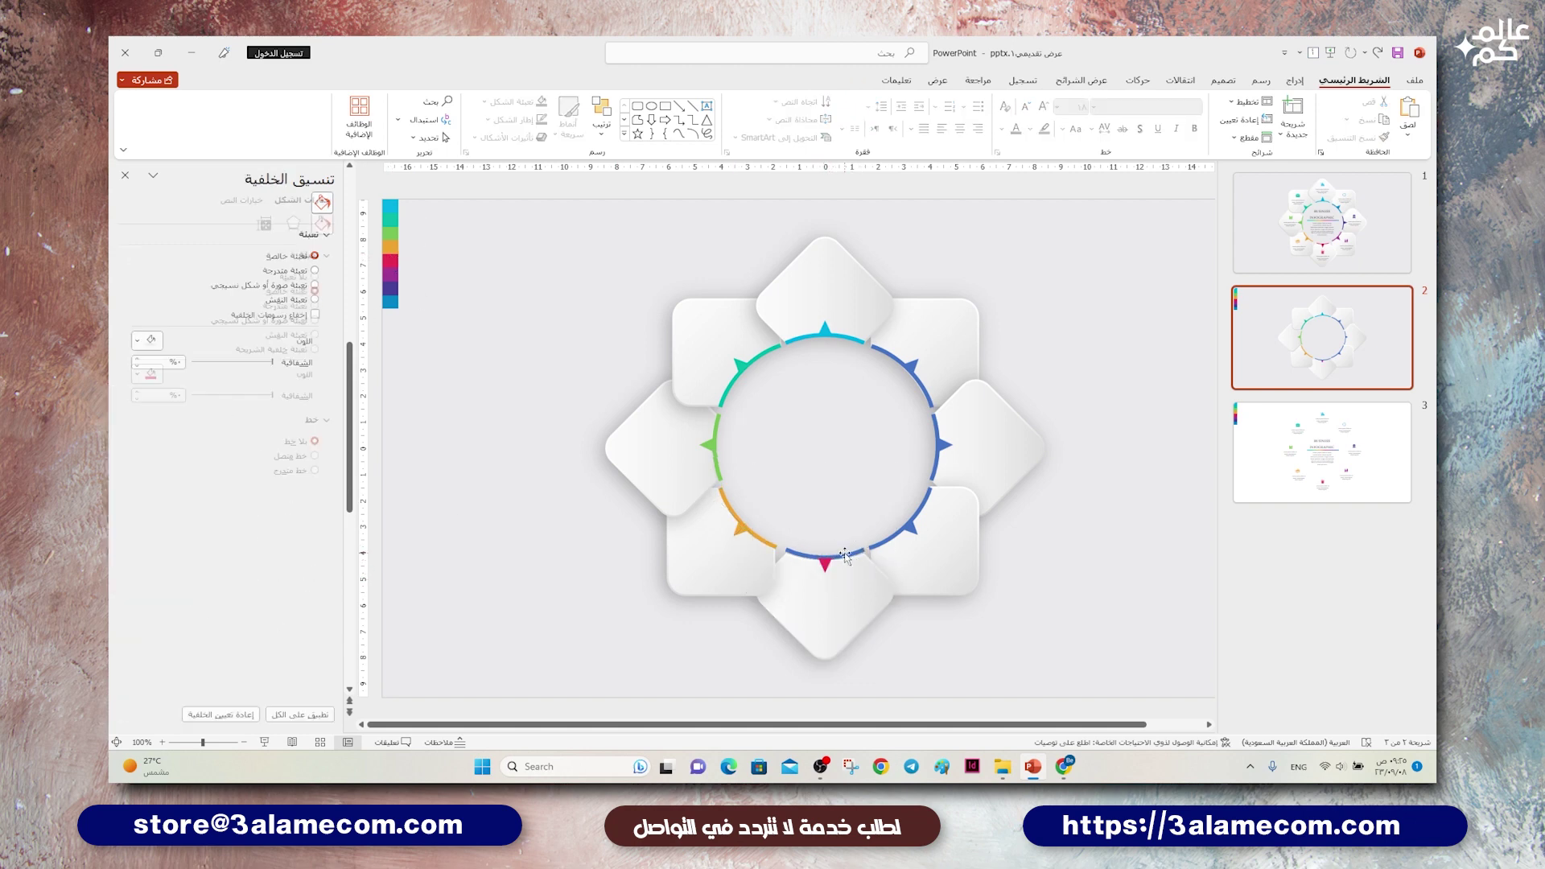
{"action": "left_click", "coordinate": [148, 447]}
{"action": "left_click", "coordinate": [221, 615]}
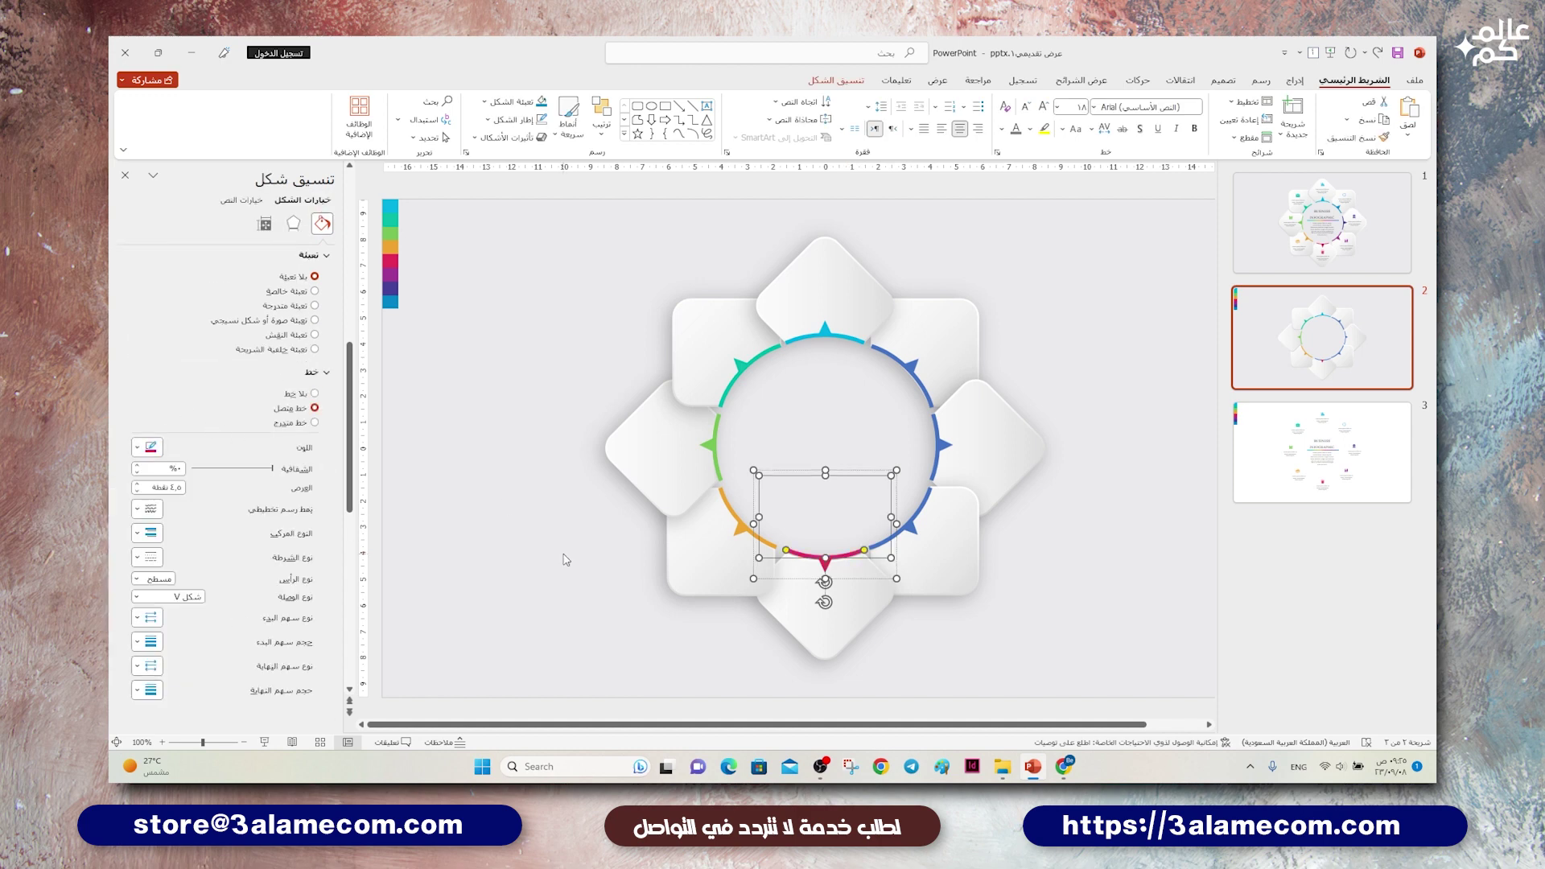
Step: Colour the lower-right pointer and arc segment purple
{"action": "left_click", "coordinate": [914, 533]}
{"action": "left_click", "coordinate": [913, 532]}
{"action": "left_click", "coordinate": [911, 532]}
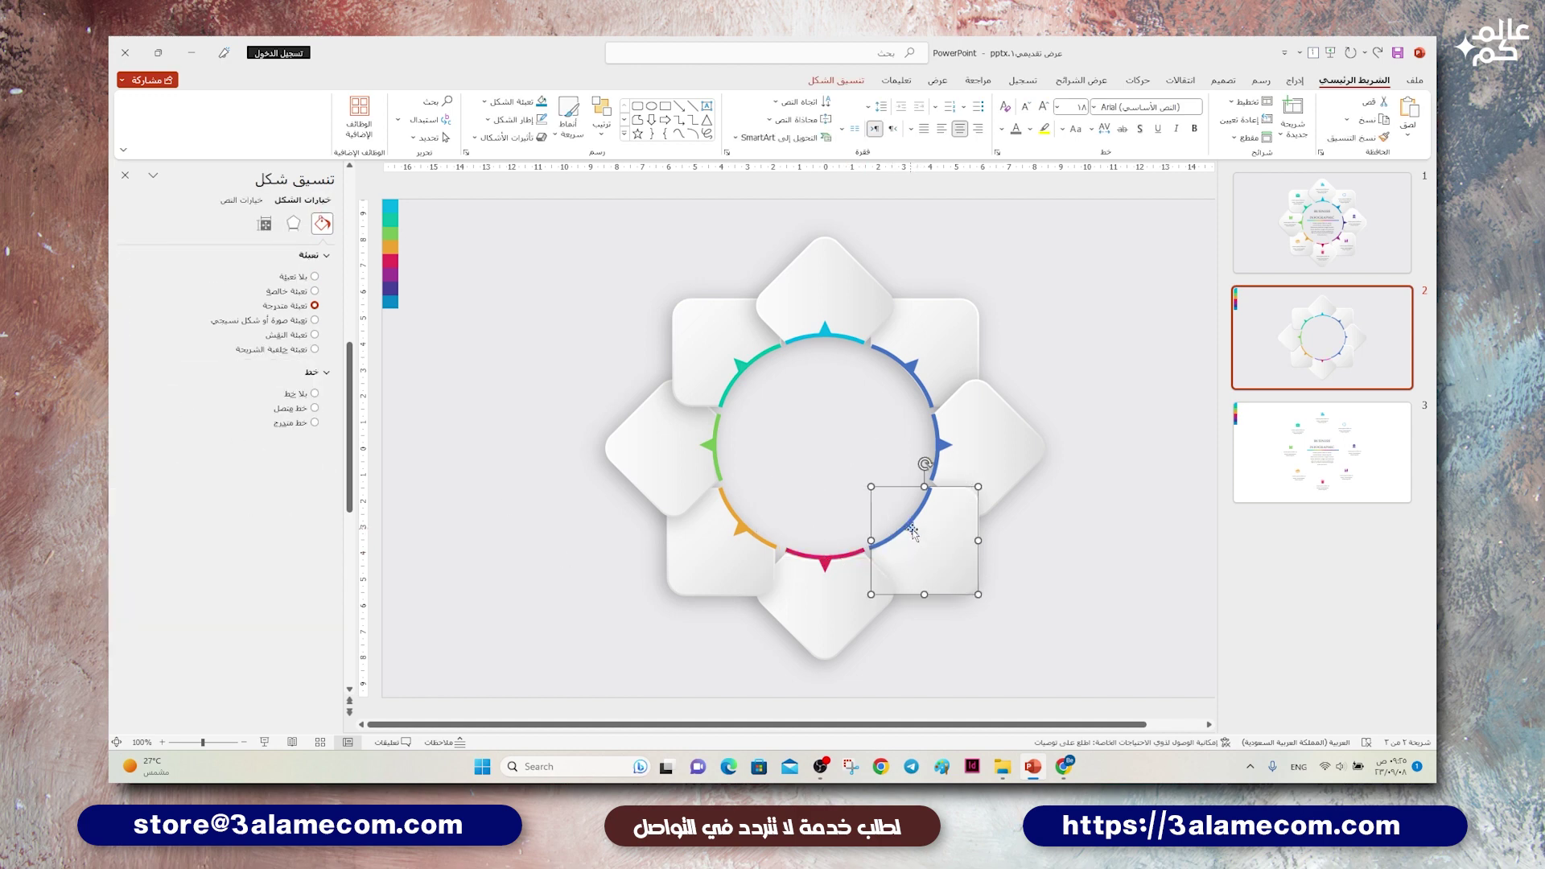
{"action": "left_click", "coordinate": [909, 527]}
{"action": "left_click", "coordinate": [148, 373]}
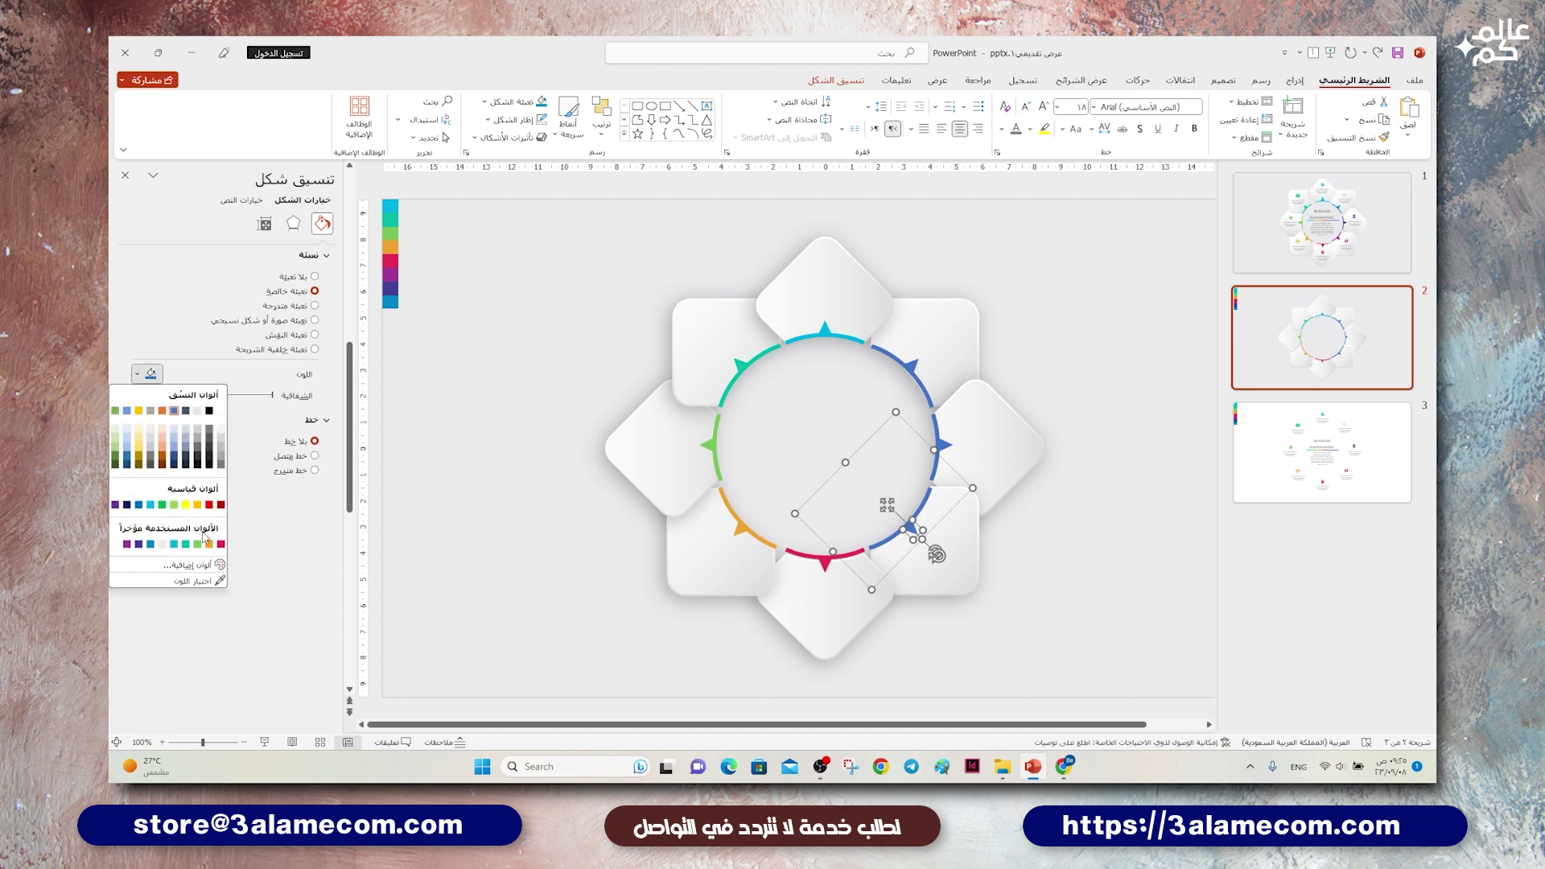
{"action": "left_click", "coordinate": [201, 587]}
{"action": "left_click", "coordinate": [392, 277]}
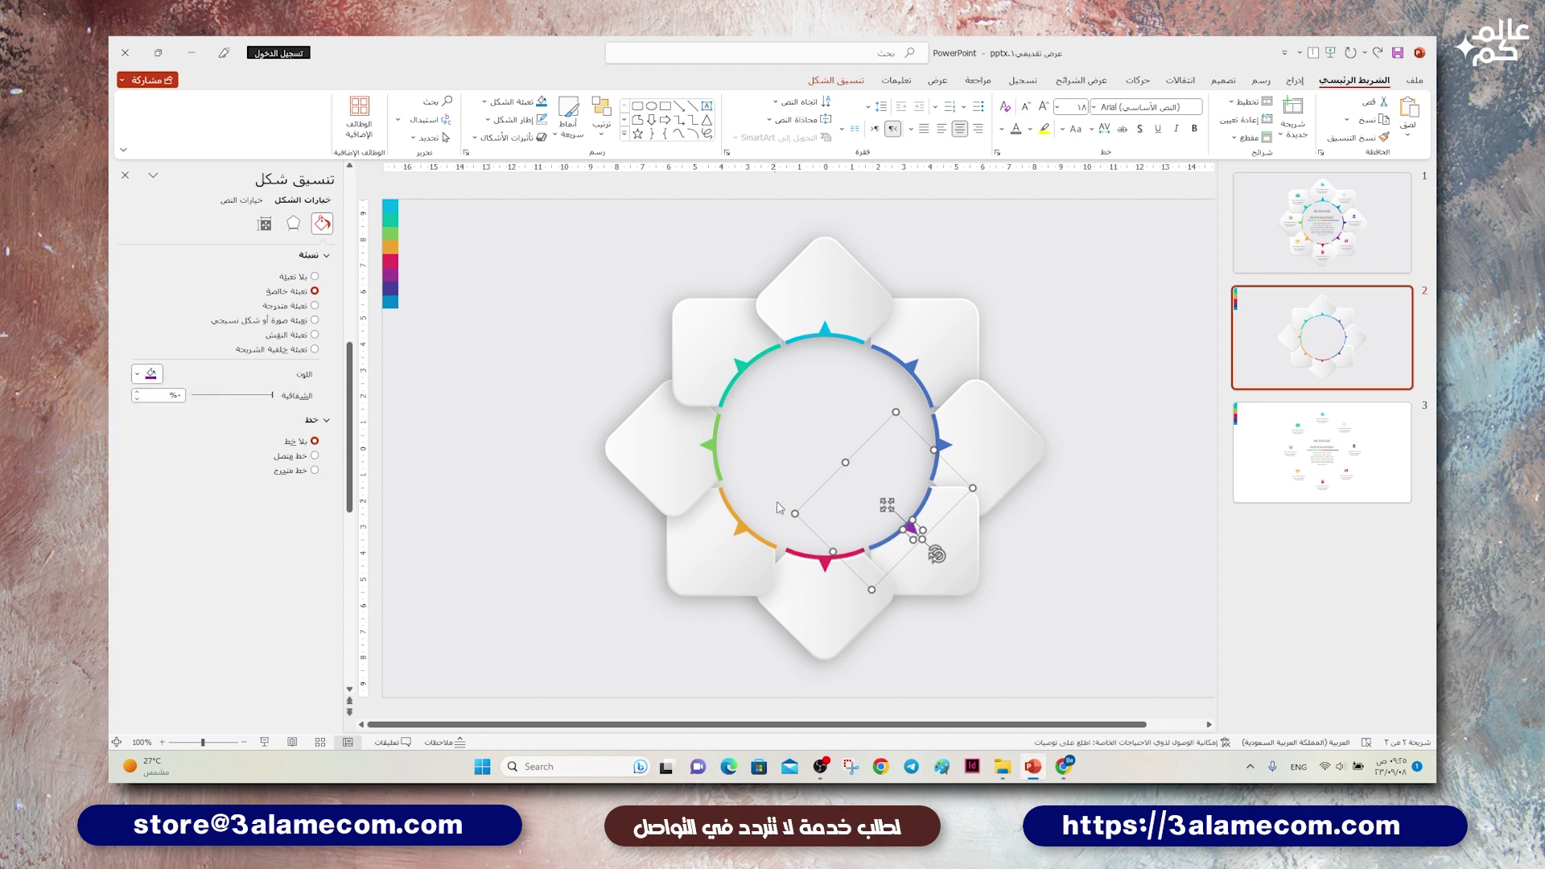
{"action": "left_click", "coordinate": [864, 528]}
{"action": "left_click", "coordinate": [852, 541]}
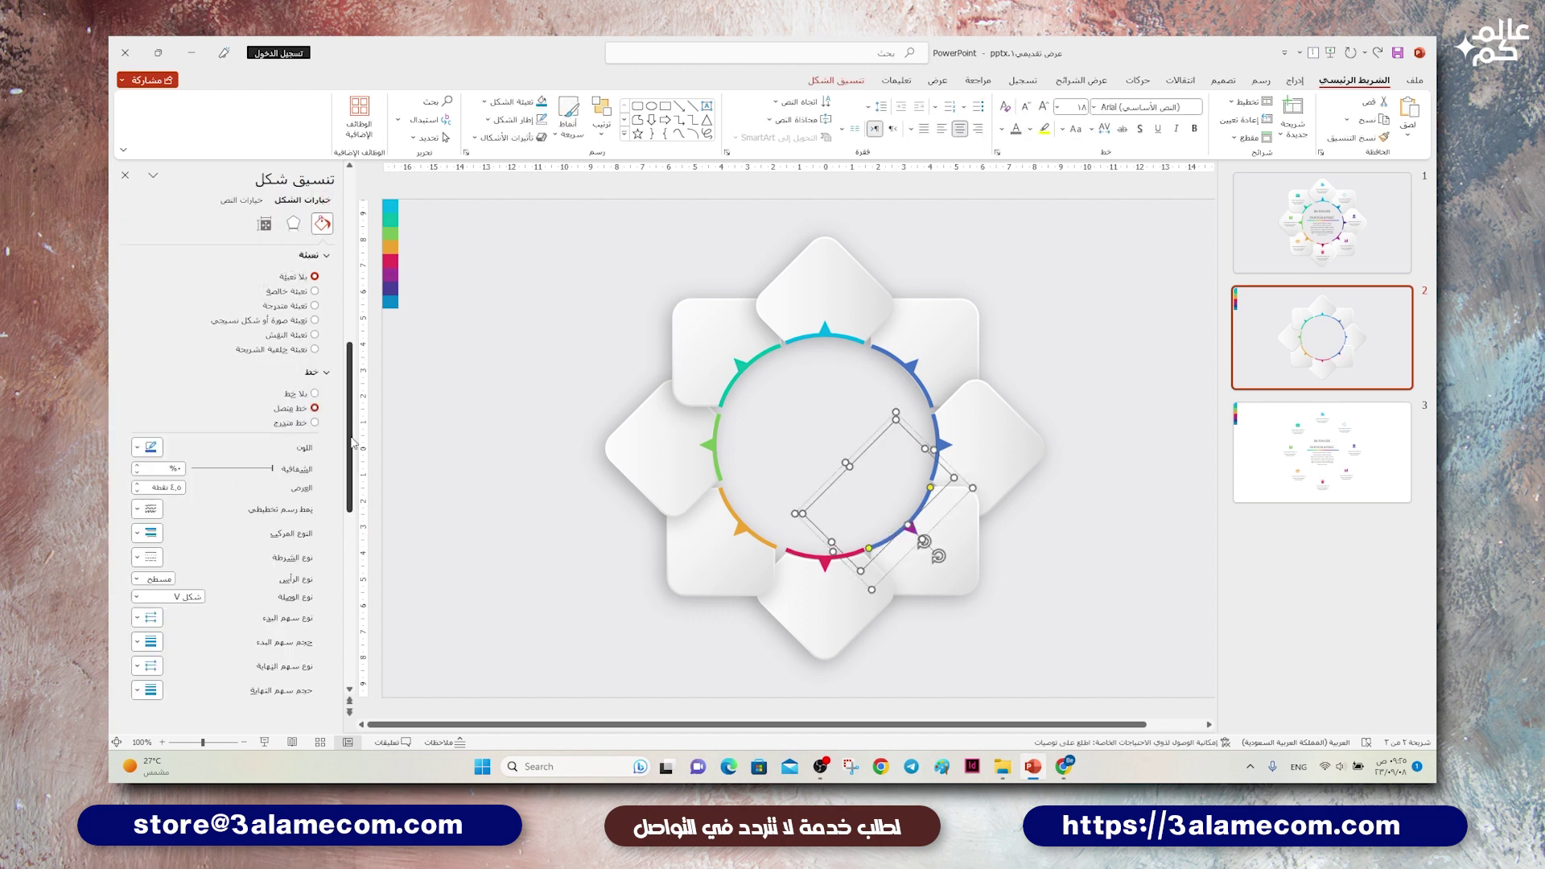
{"action": "left_click", "coordinate": [146, 449]}
{"action": "left_click", "coordinate": [222, 616]}
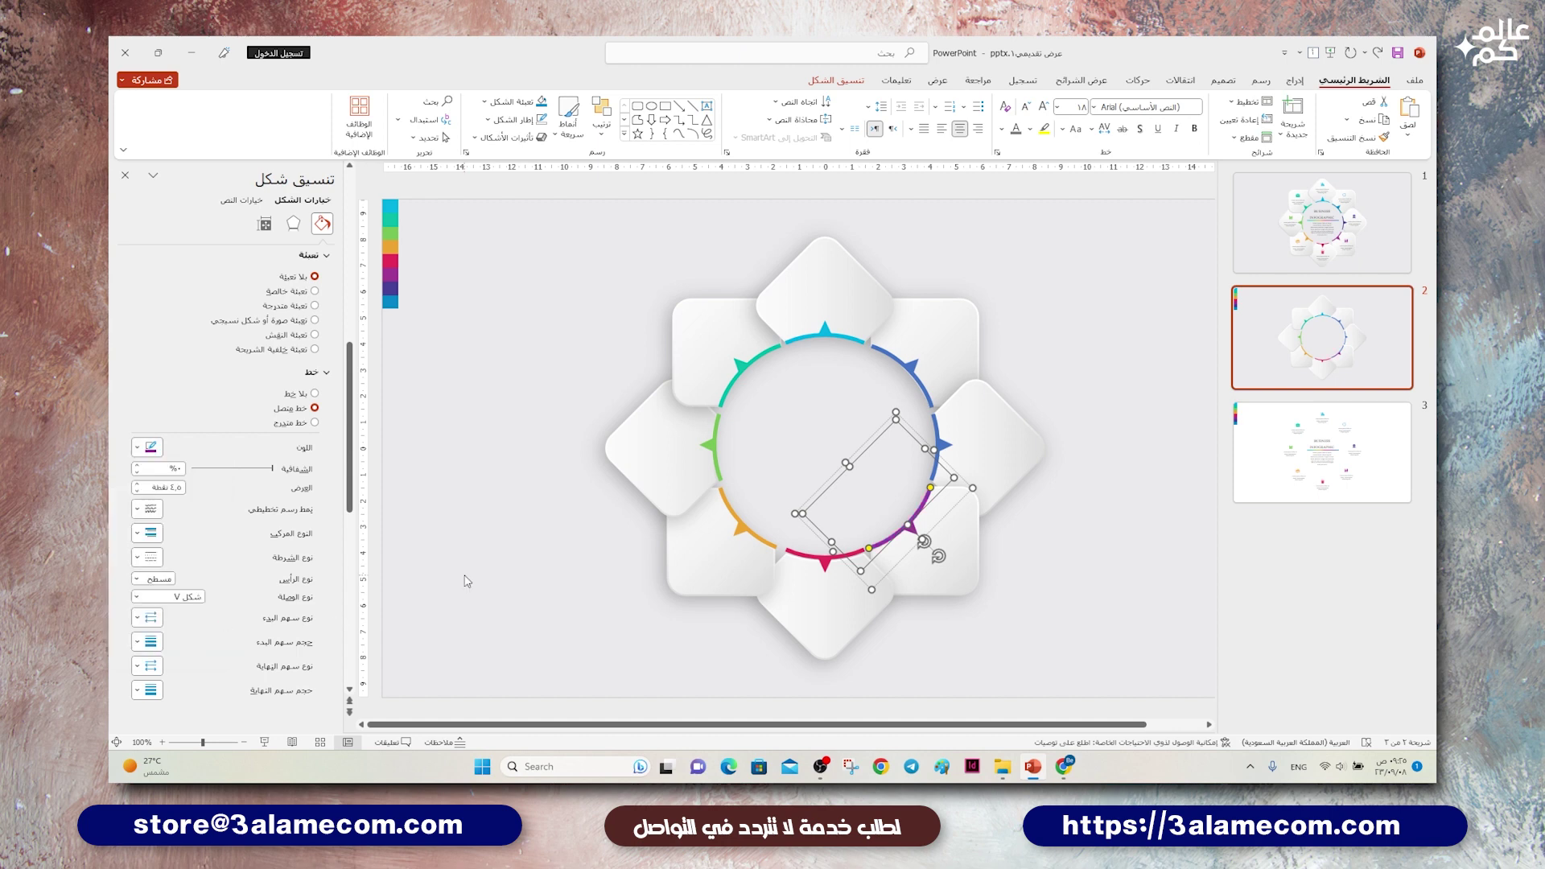
Step: Colour the right pointer and right arc segment dark purple
{"action": "left_click", "coordinate": [794, 442]}
{"action": "left_click", "coordinate": [910, 445]}
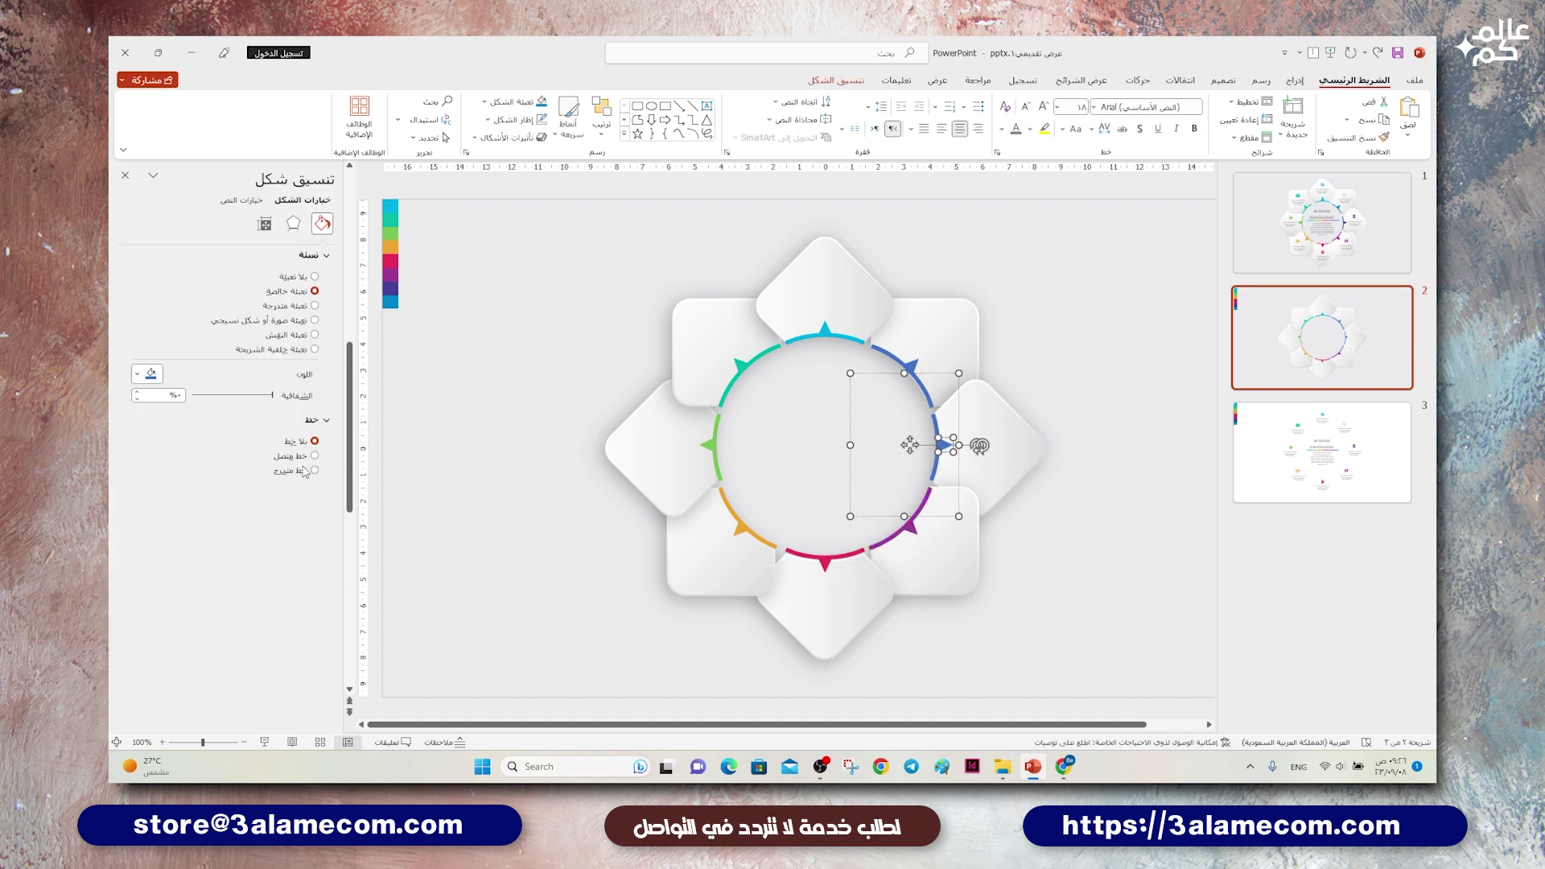
{"action": "left_click", "coordinate": [143, 374]}
{"action": "key", "text": "Escape"}
{"action": "left_click", "coordinate": [393, 286]}
{"action": "left_click", "coordinate": [895, 390]}
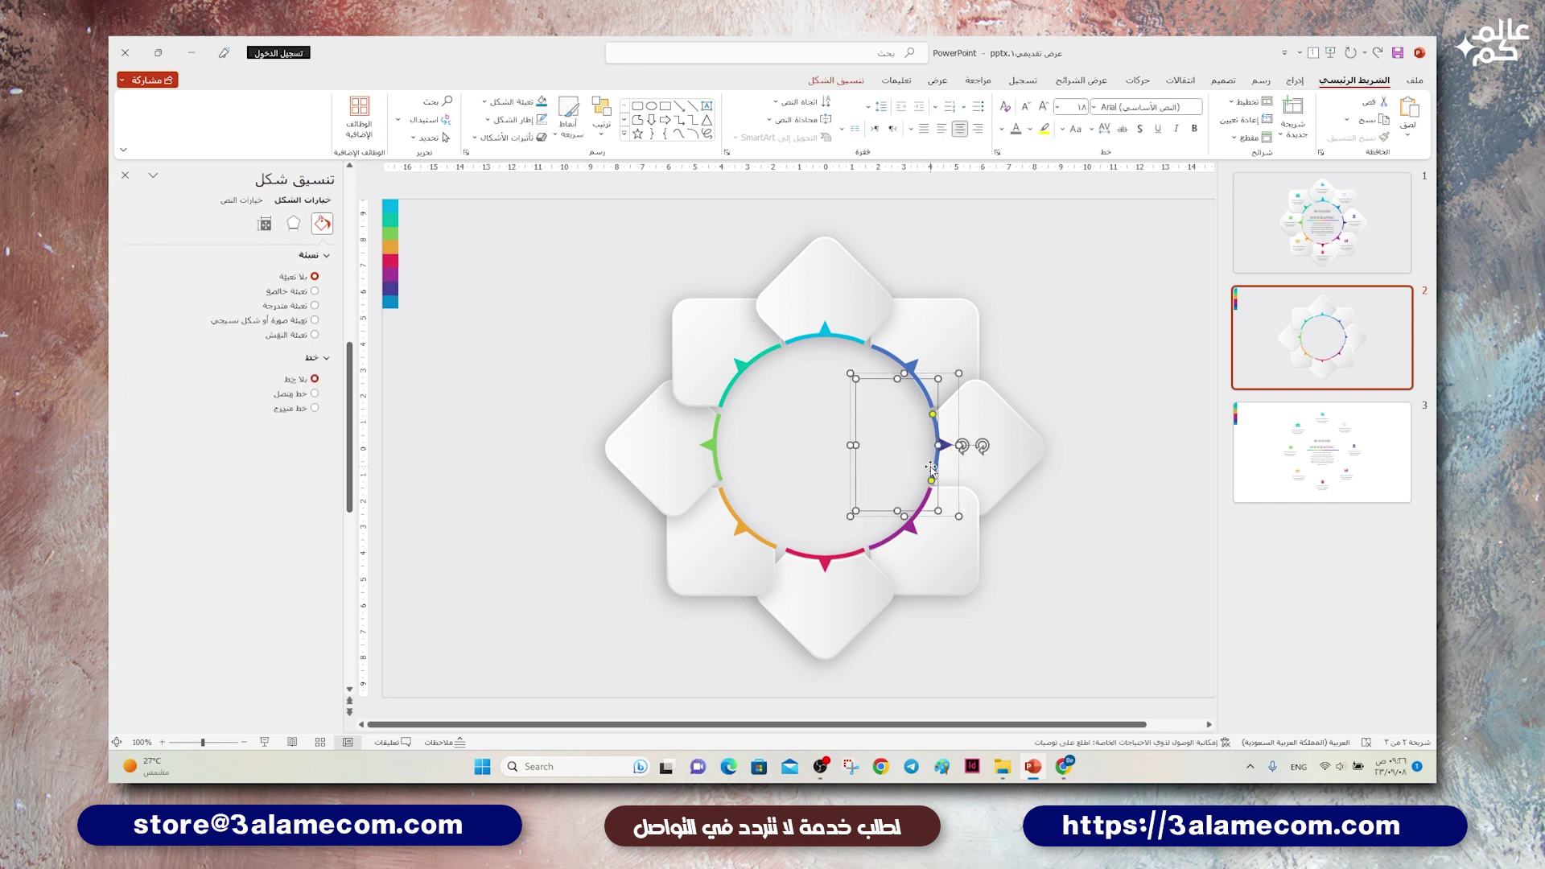
{"action": "left_click", "coordinate": [148, 443]}
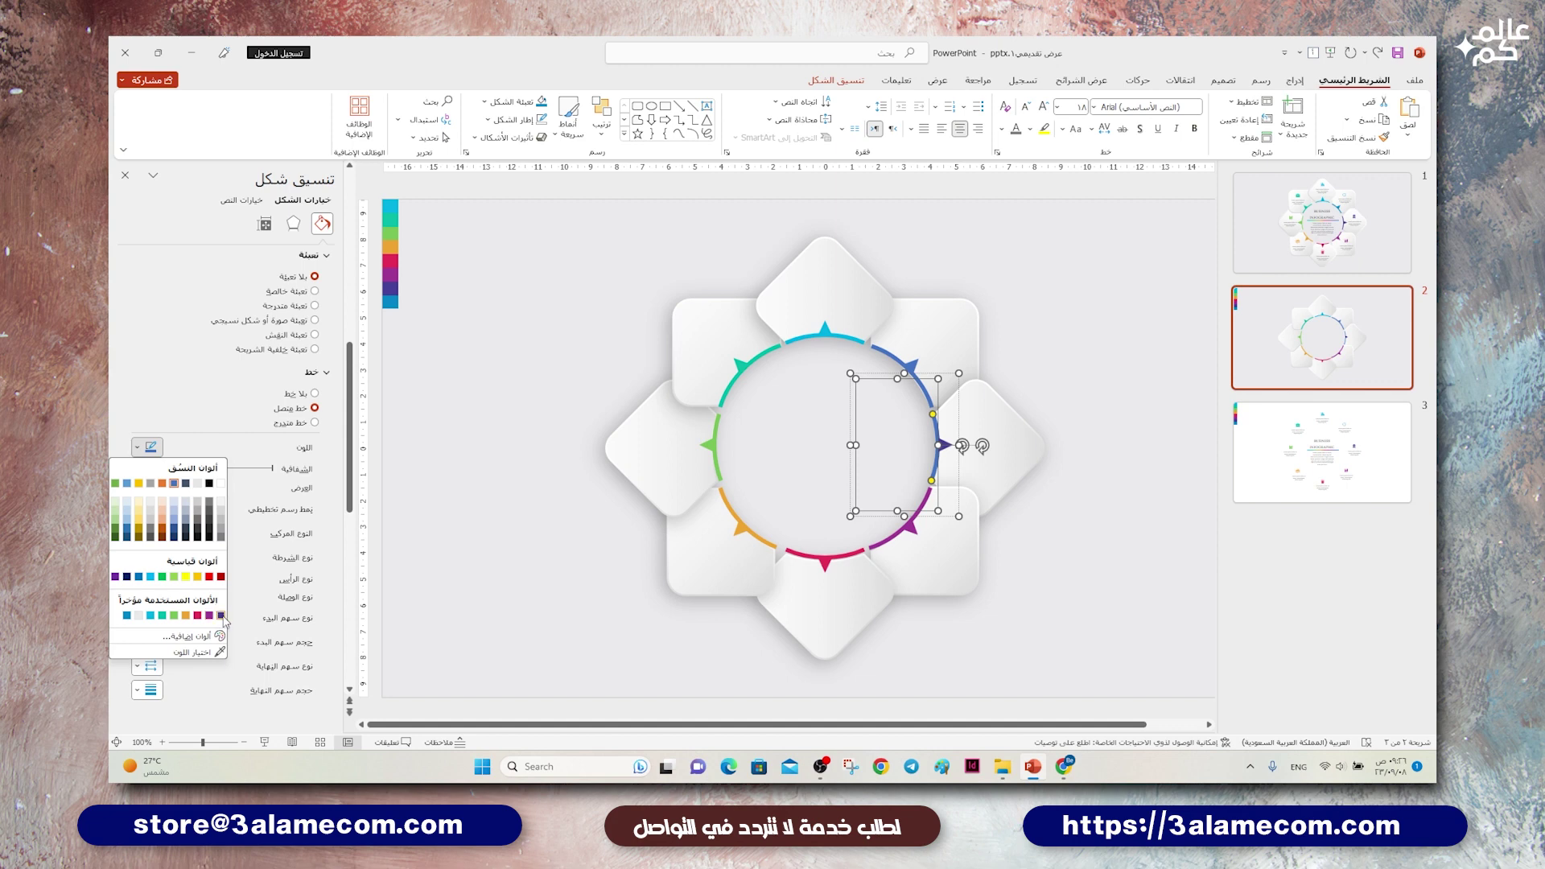
{"action": "left_click", "coordinate": [221, 617]}
Step: Recolour the upper-right pointer and arc segment with a colour sampled from the strip
{"action": "key", "text": "Tab"}
{"action": "key", "text": "Tab"}
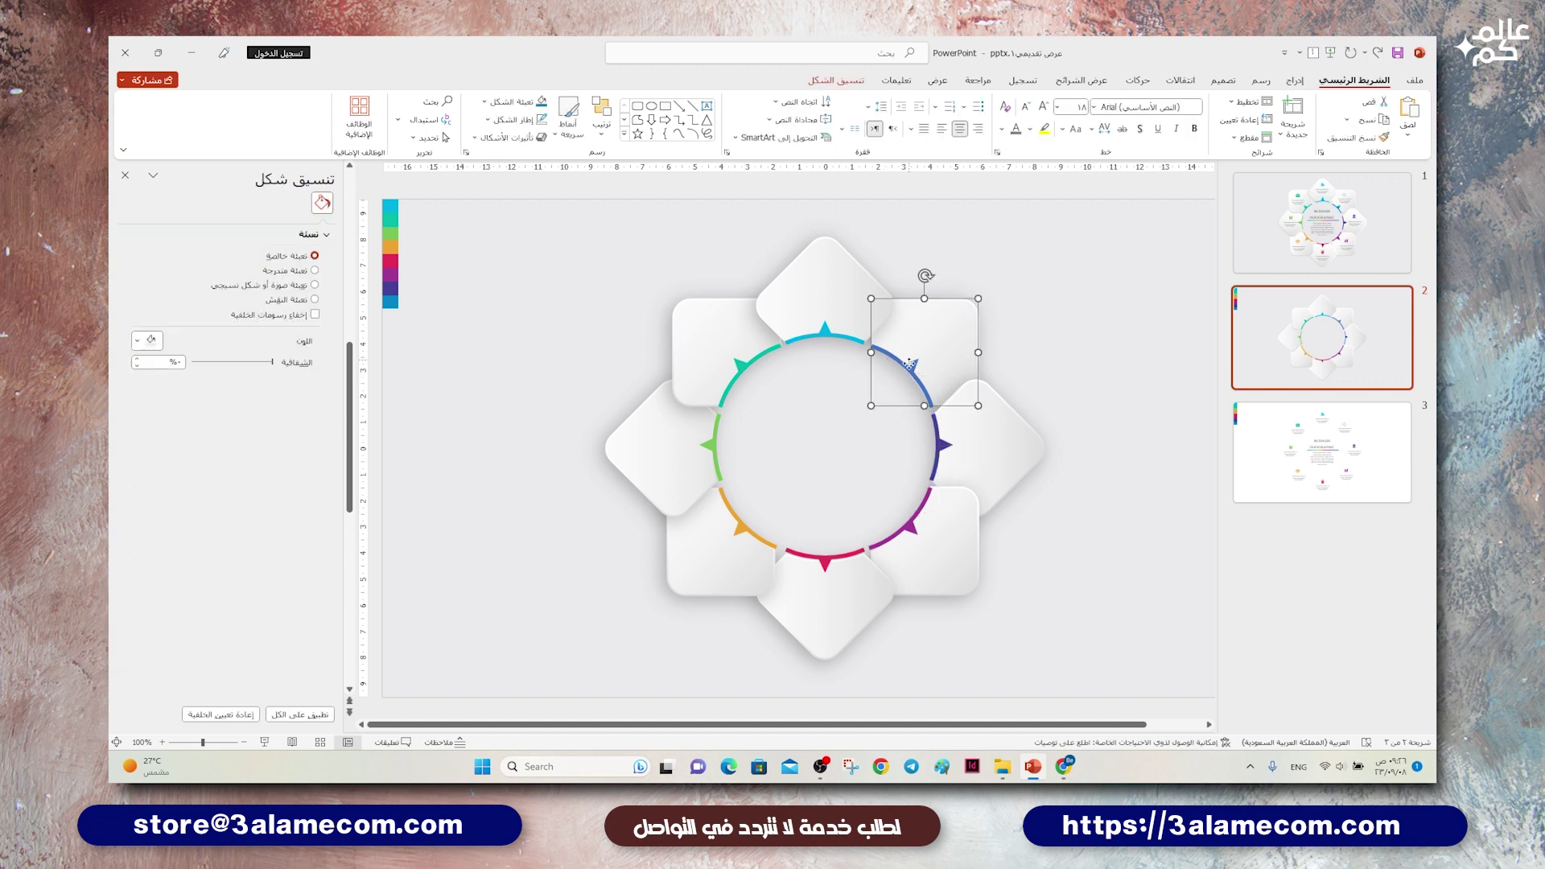
{"action": "key", "text": "Tab"}
{"action": "left_click", "coordinate": [909, 369]}
{"action": "left_click", "coordinate": [148, 373]}
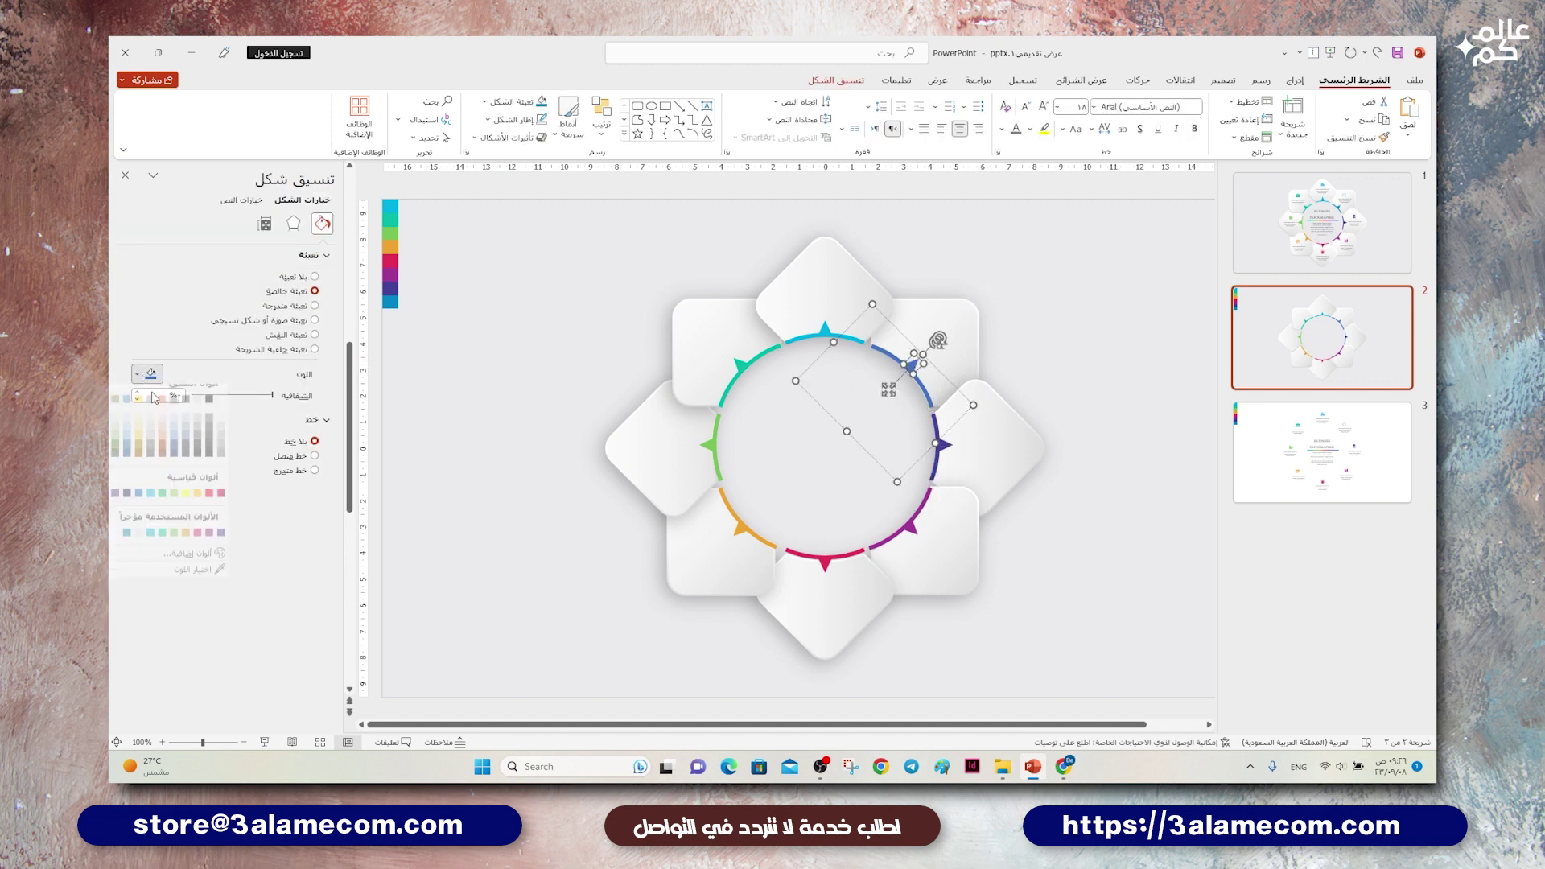
{"action": "left_click", "coordinate": [182, 592]}
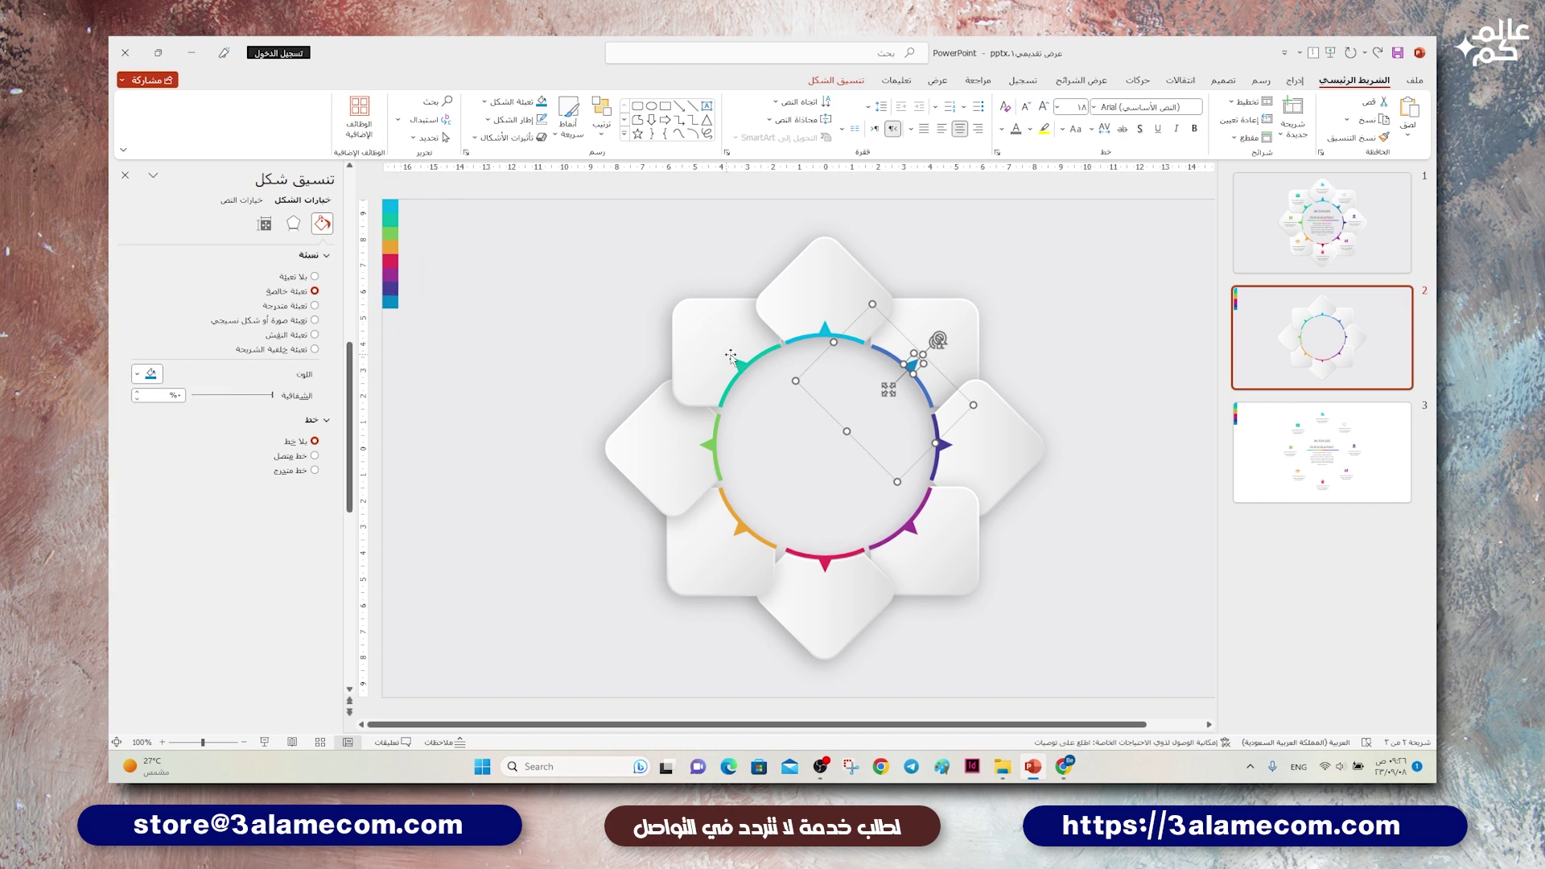
{"action": "left_click", "coordinate": [881, 354]}
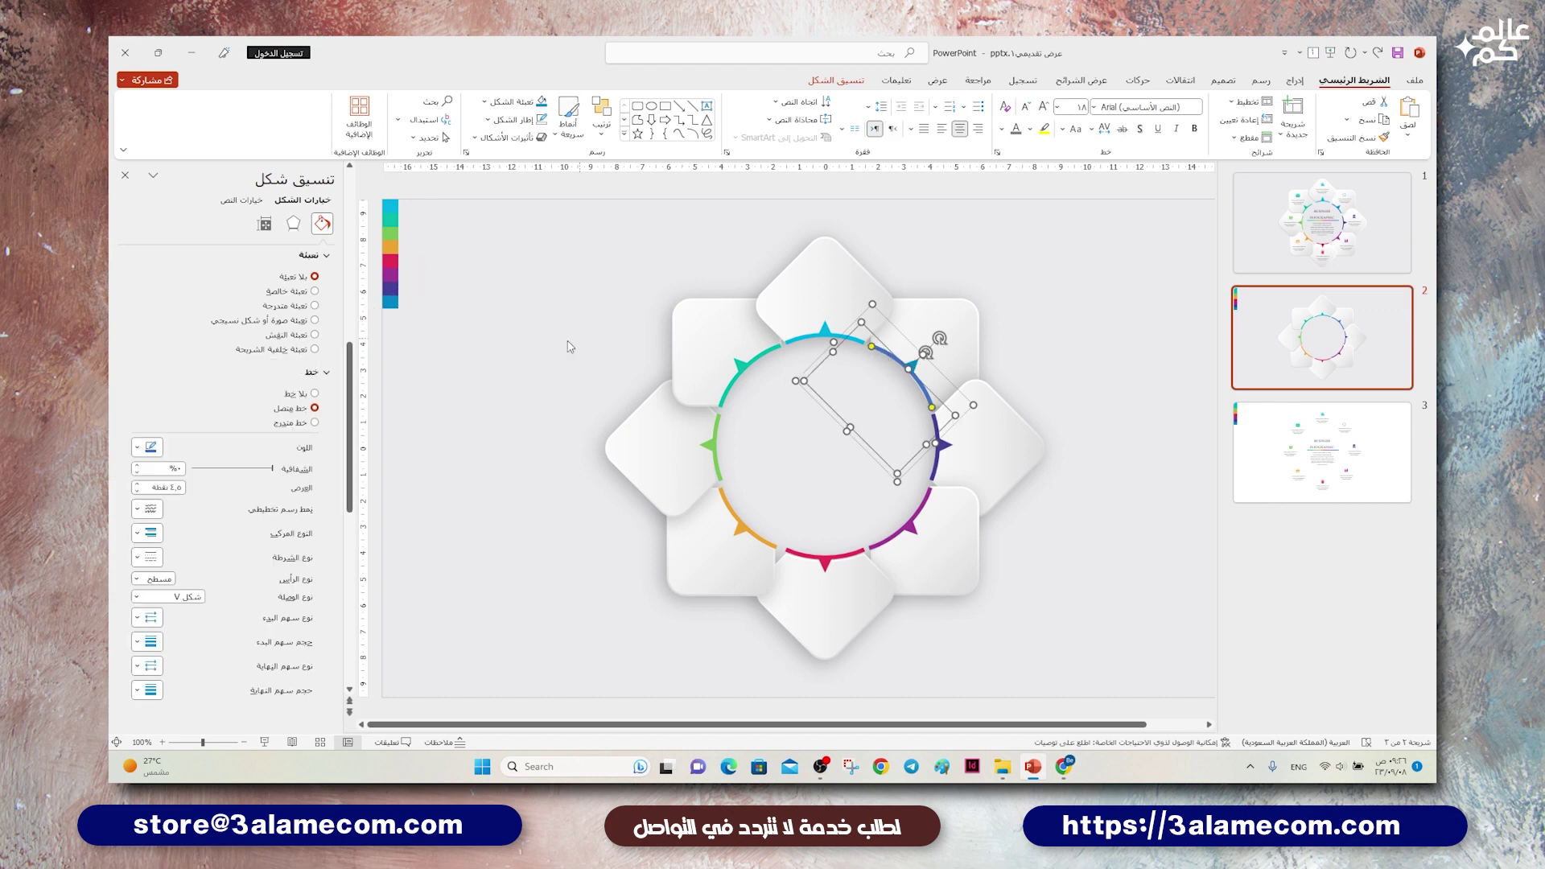
{"action": "left_click", "coordinate": [153, 447]}
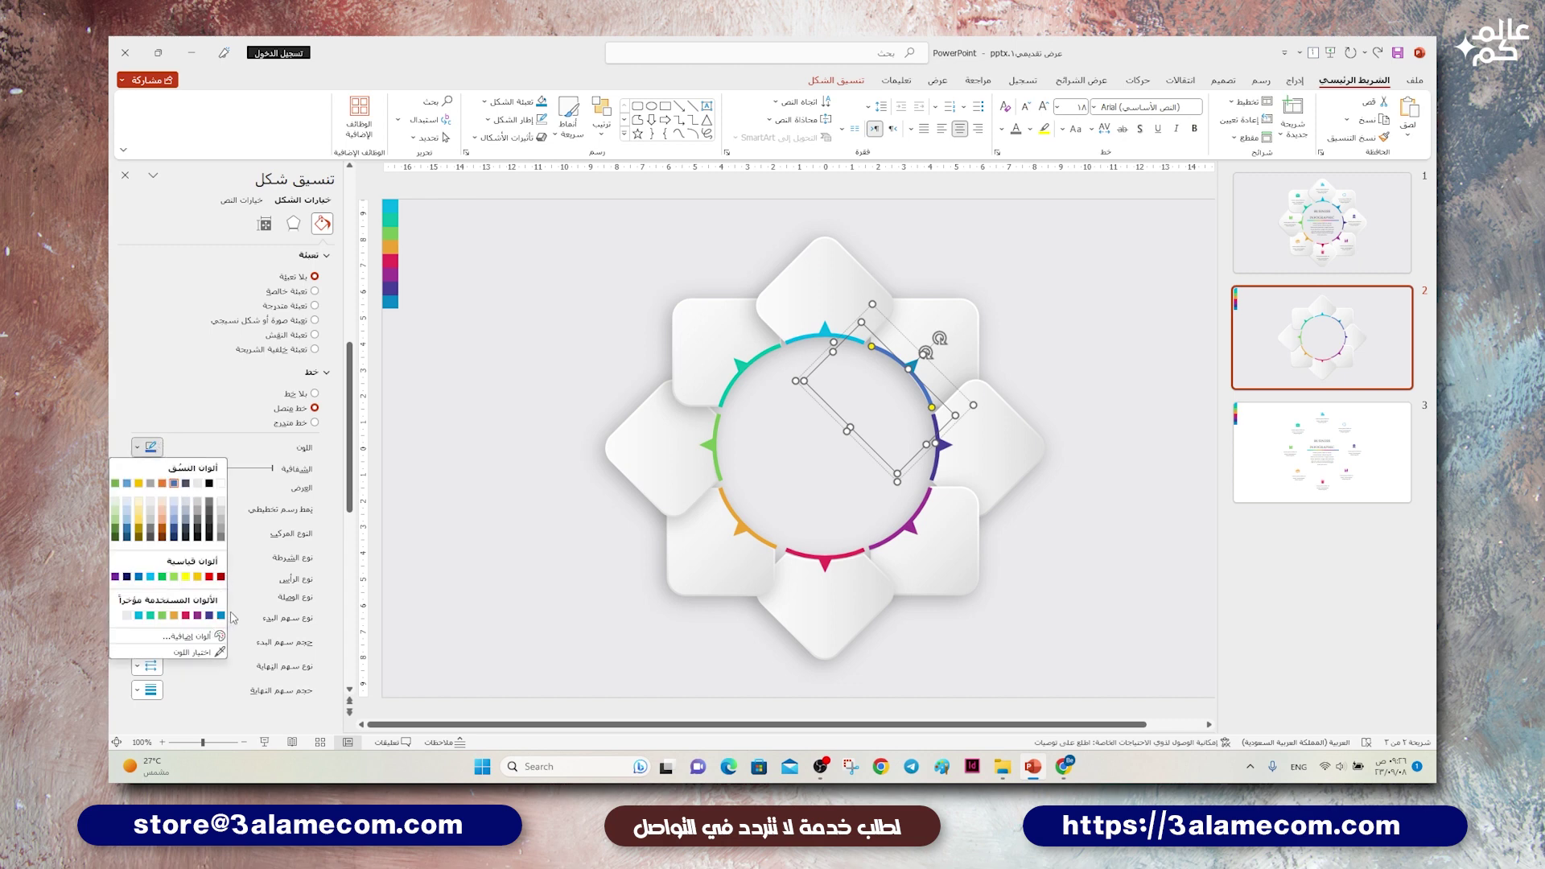
{"action": "left_click", "coordinate": [222, 615]}
Step: Delete the colour strip at the slide's left edge
{"action": "left_click", "coordinate": [475, 454]}
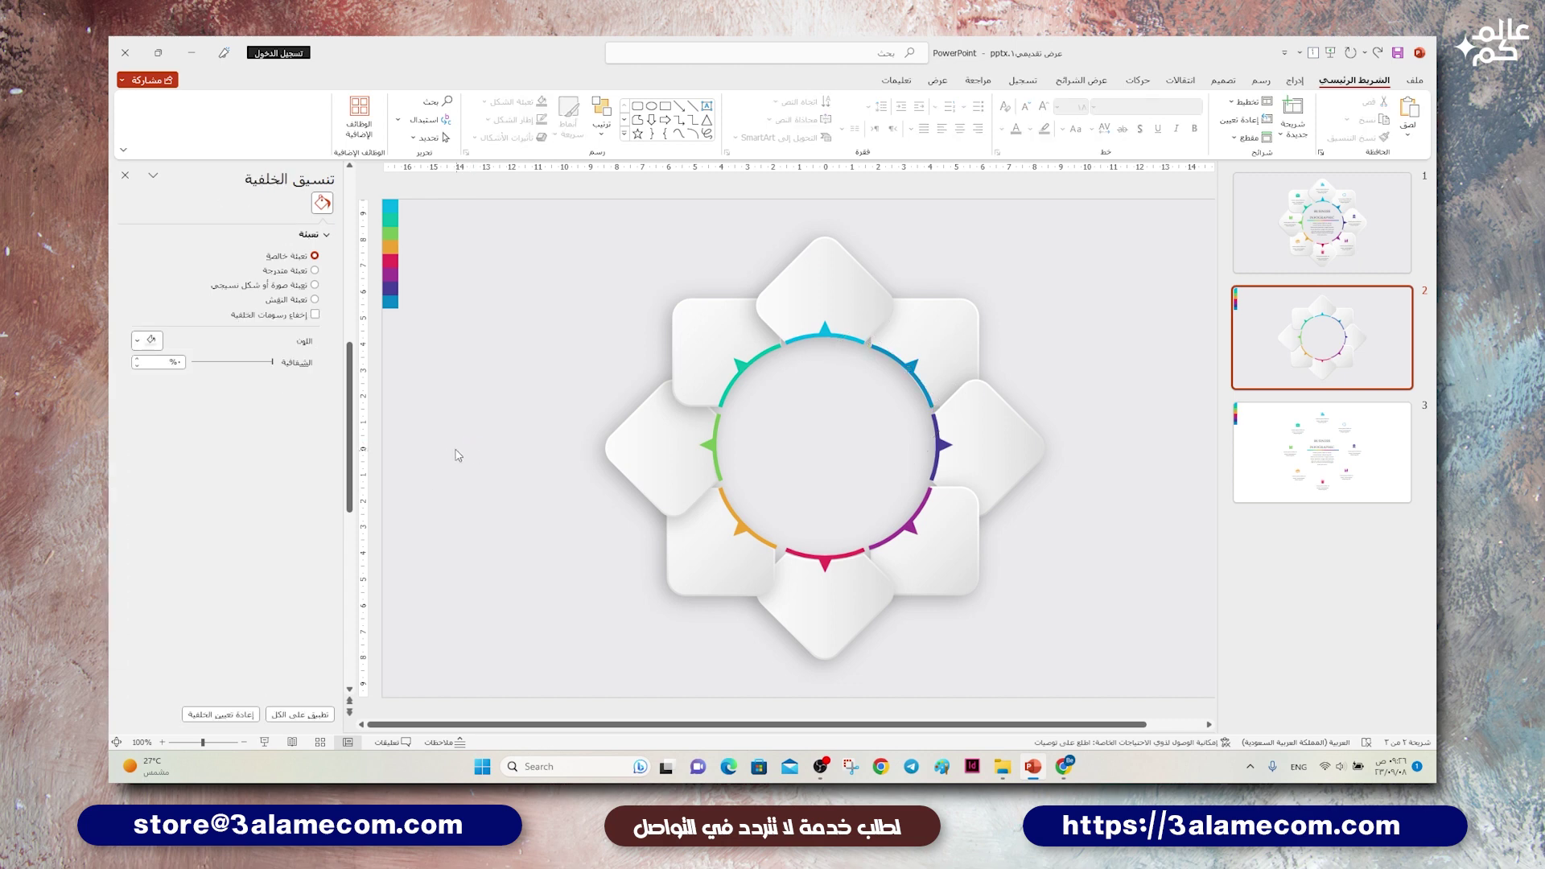
{"action": "left_click", "coordinate": [392, 290]}
{"action": "key", "text": "Delete"}
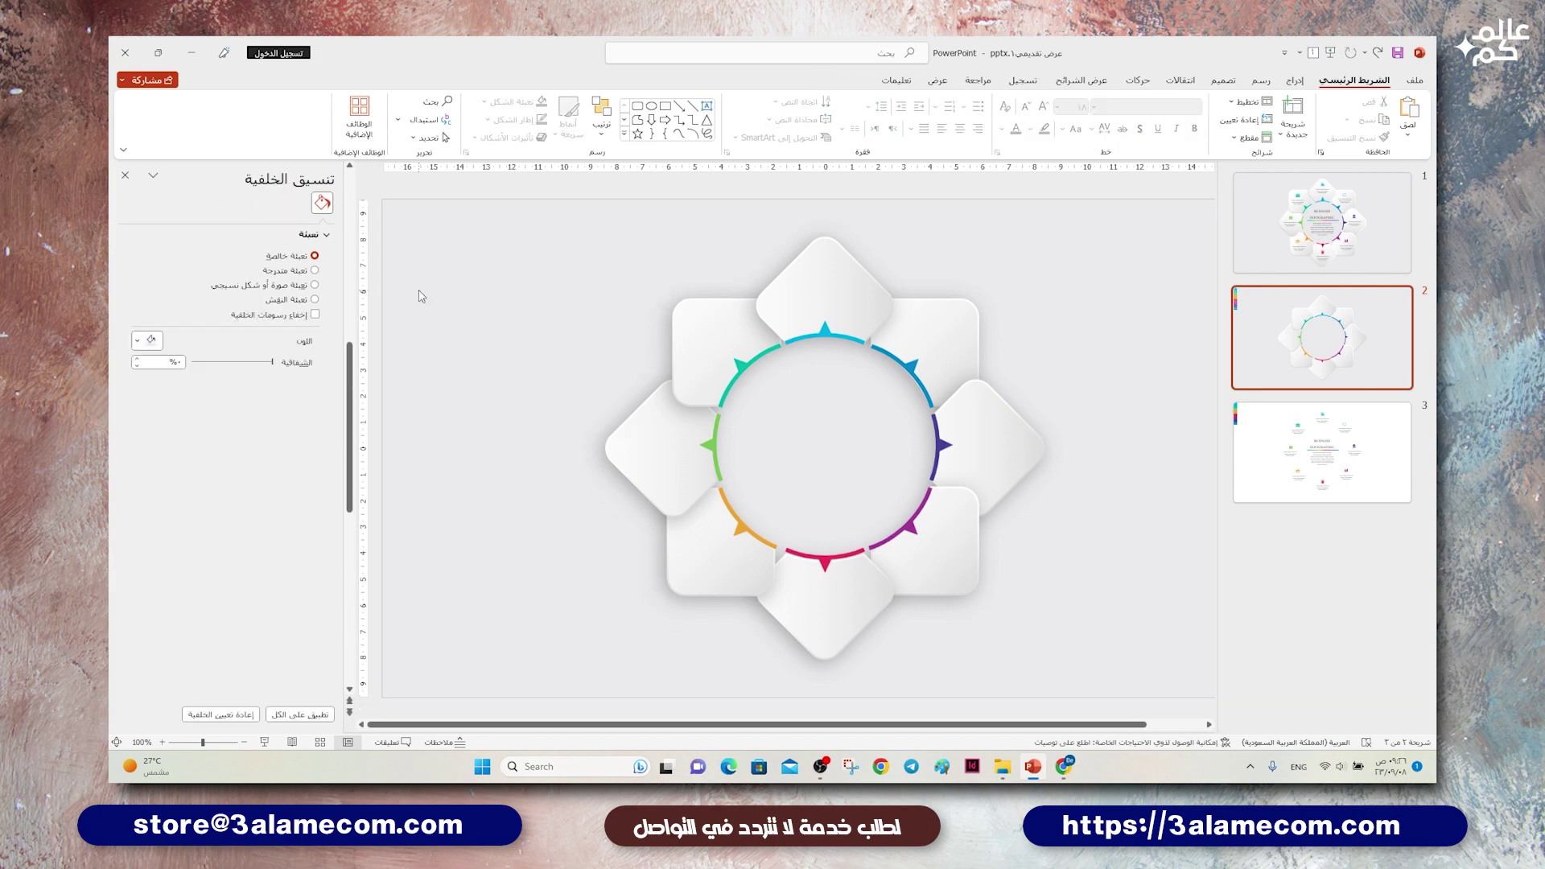
Step: Cut all infographic objects from slide 3 and paste them onto slide 2
{"action": "left_click", "coordinate": [1288, 439]}
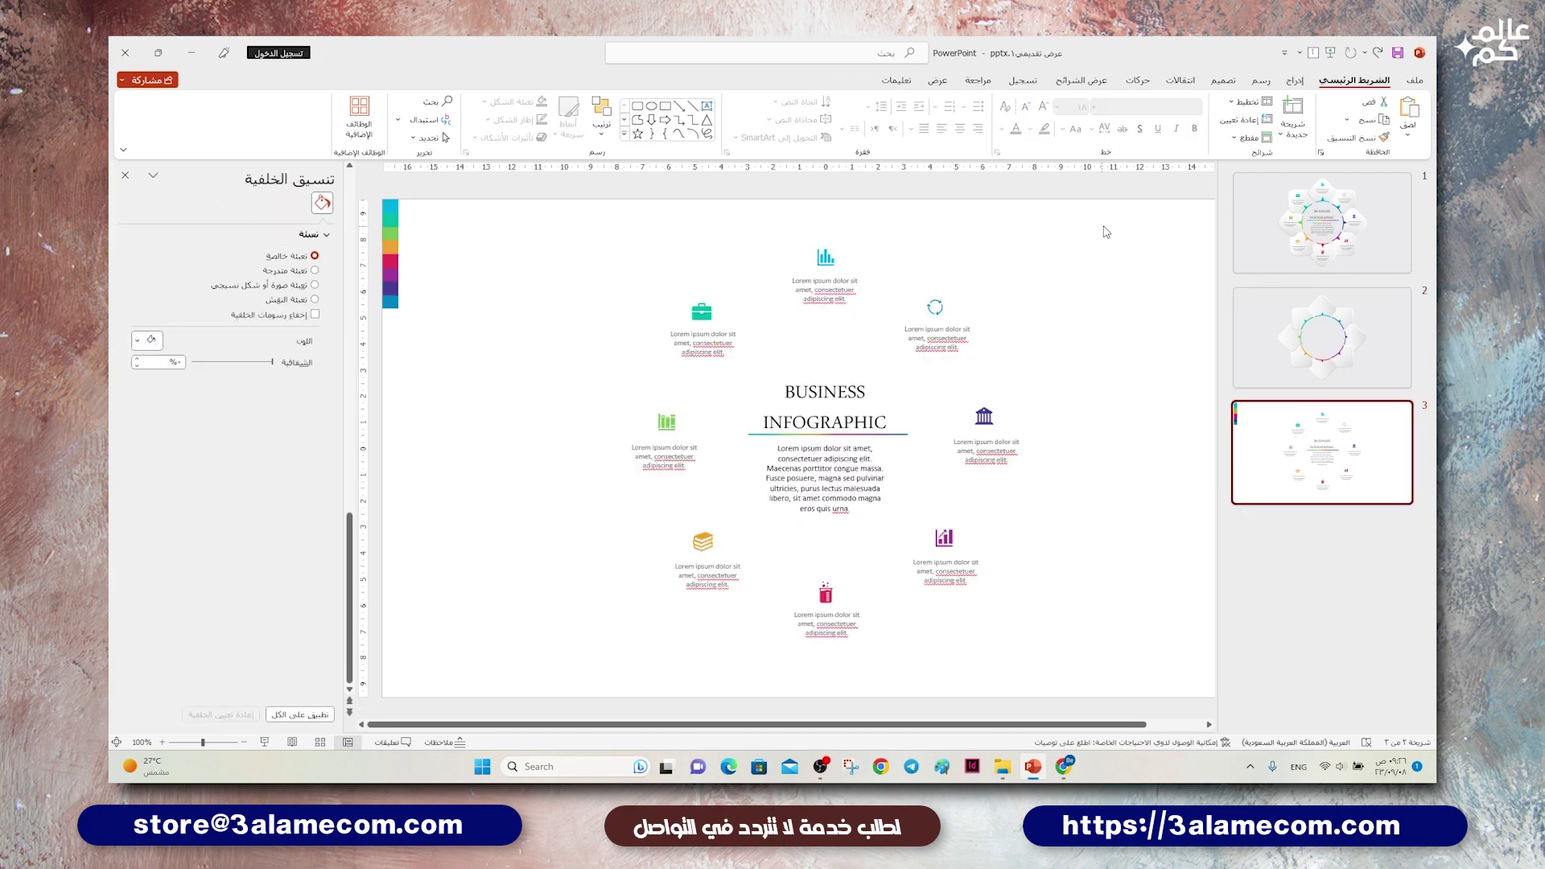
{"action": "left_click_drag", "start_coordinate": [1121, 224], "coordinate": [579, 712]}
{"action": "key", "text": "ctrl+x"}
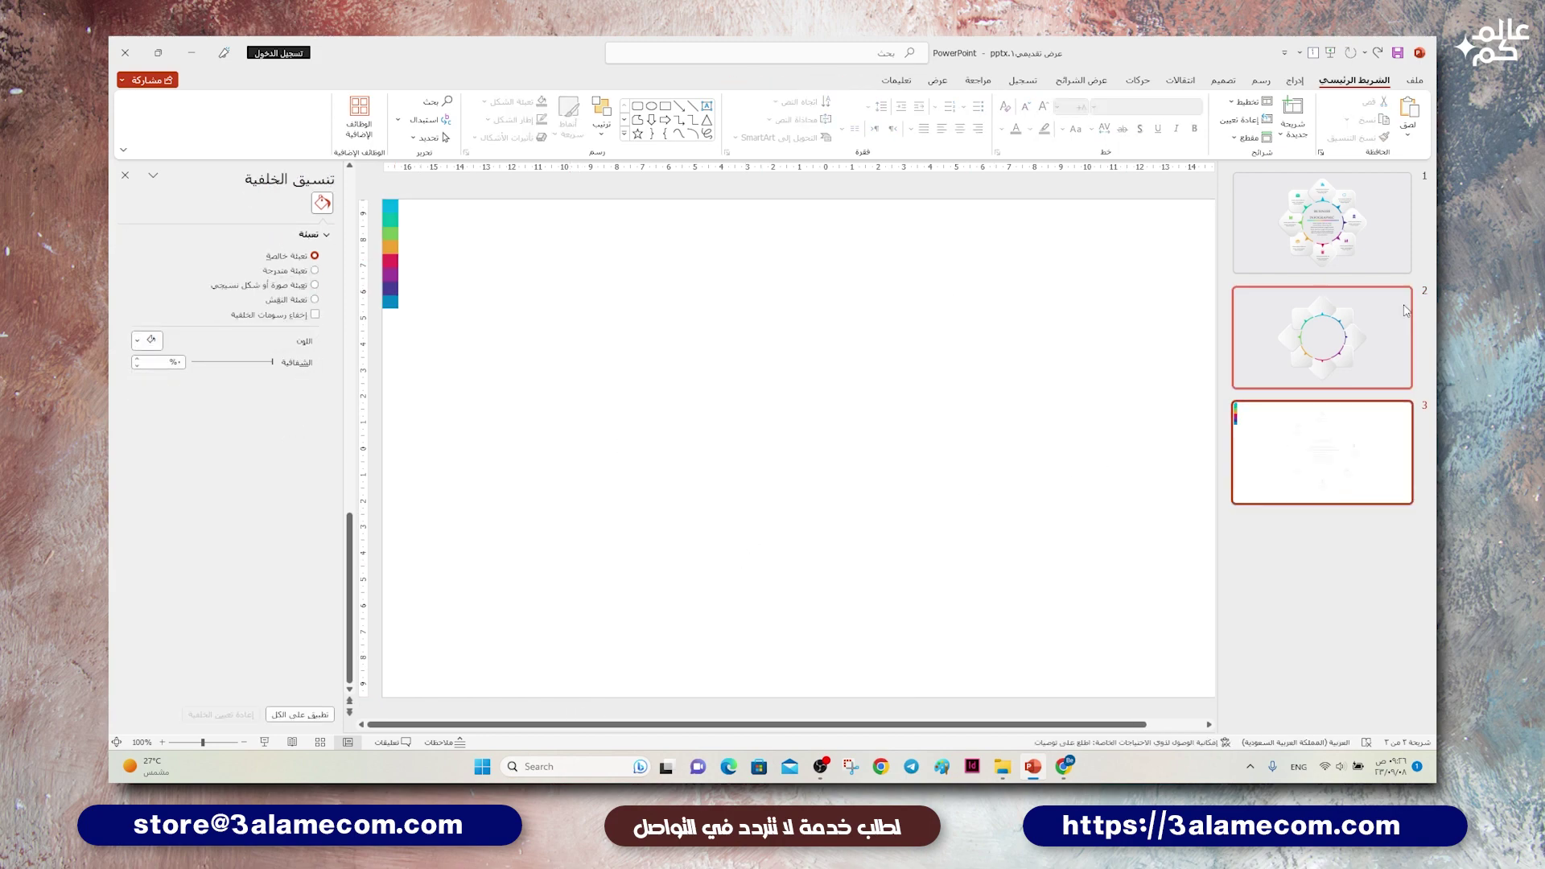
{"action": "left_click", "coordinate": [1323, 338]}
{"action": "key", "text": "ctrl+v"}
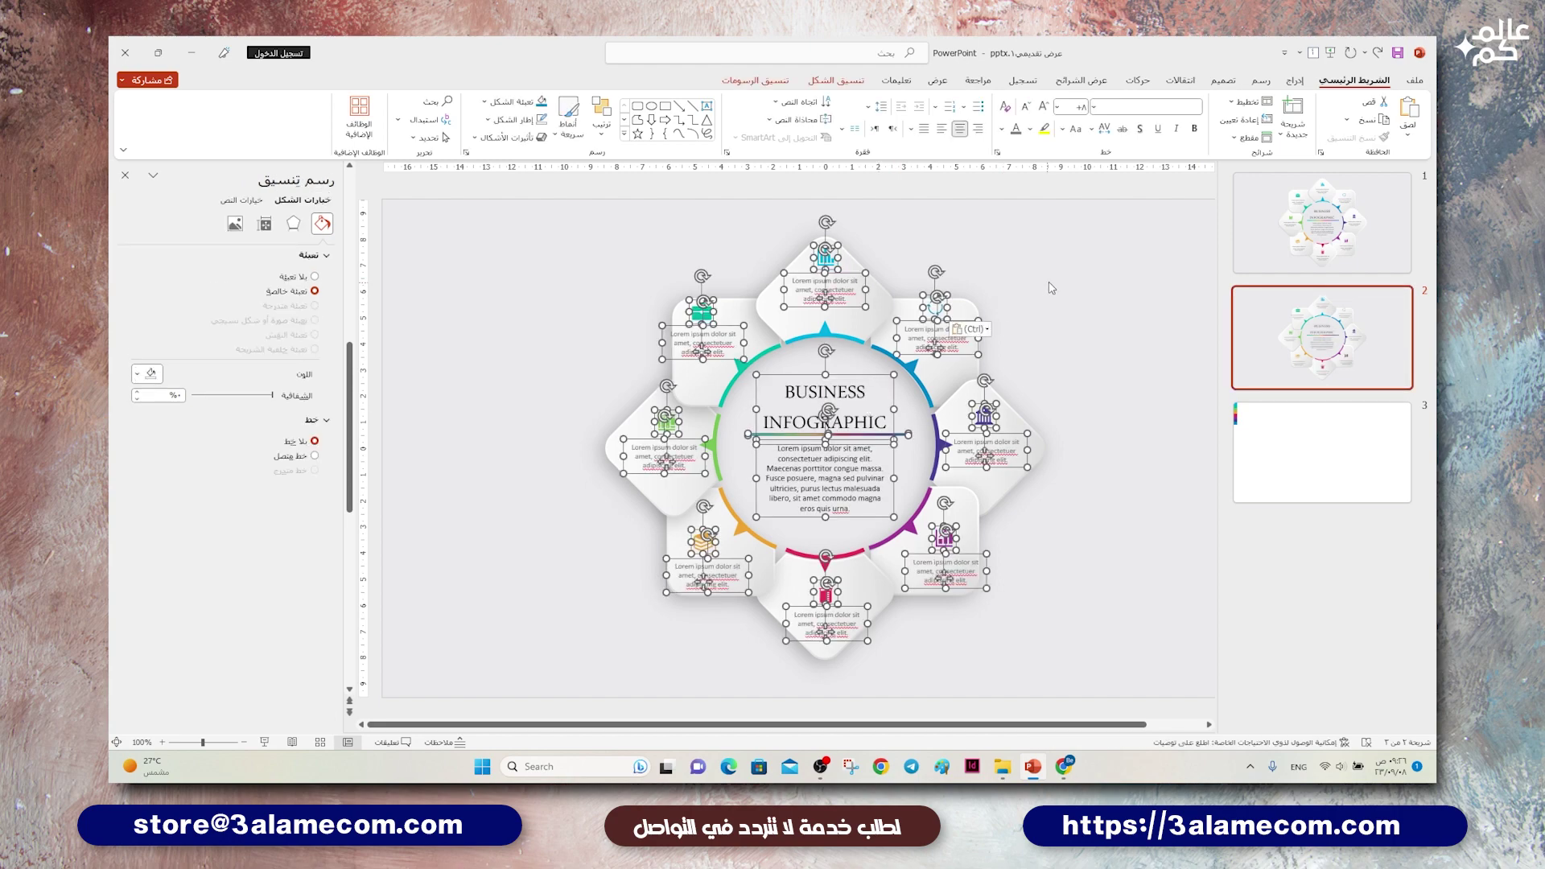
Step: Reposition the top-left and top-right icons and captions, nudging the refresh icon up
{"action": "left_click", "coordinate": [1074, 297]}
{"action": "left_click", "coordinate": [837, 309]}
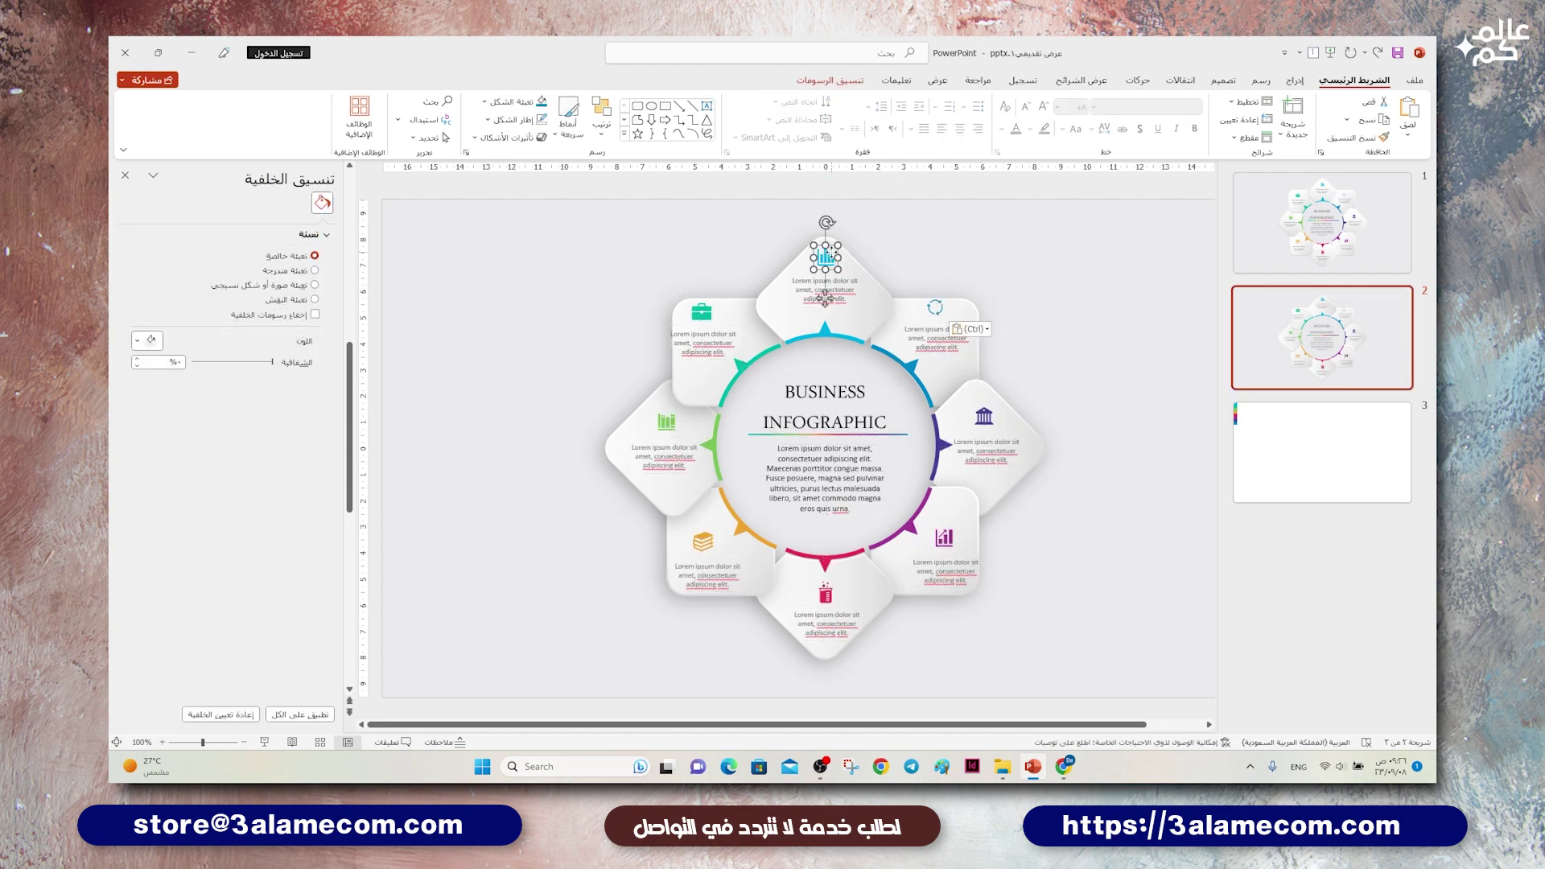
{"action": "left_click", "coordinate": [842, 314]}
{"action": "left_click", "coordinate": [722, 330]}
{"action": "left_click", "coordinate": [723, 329]}
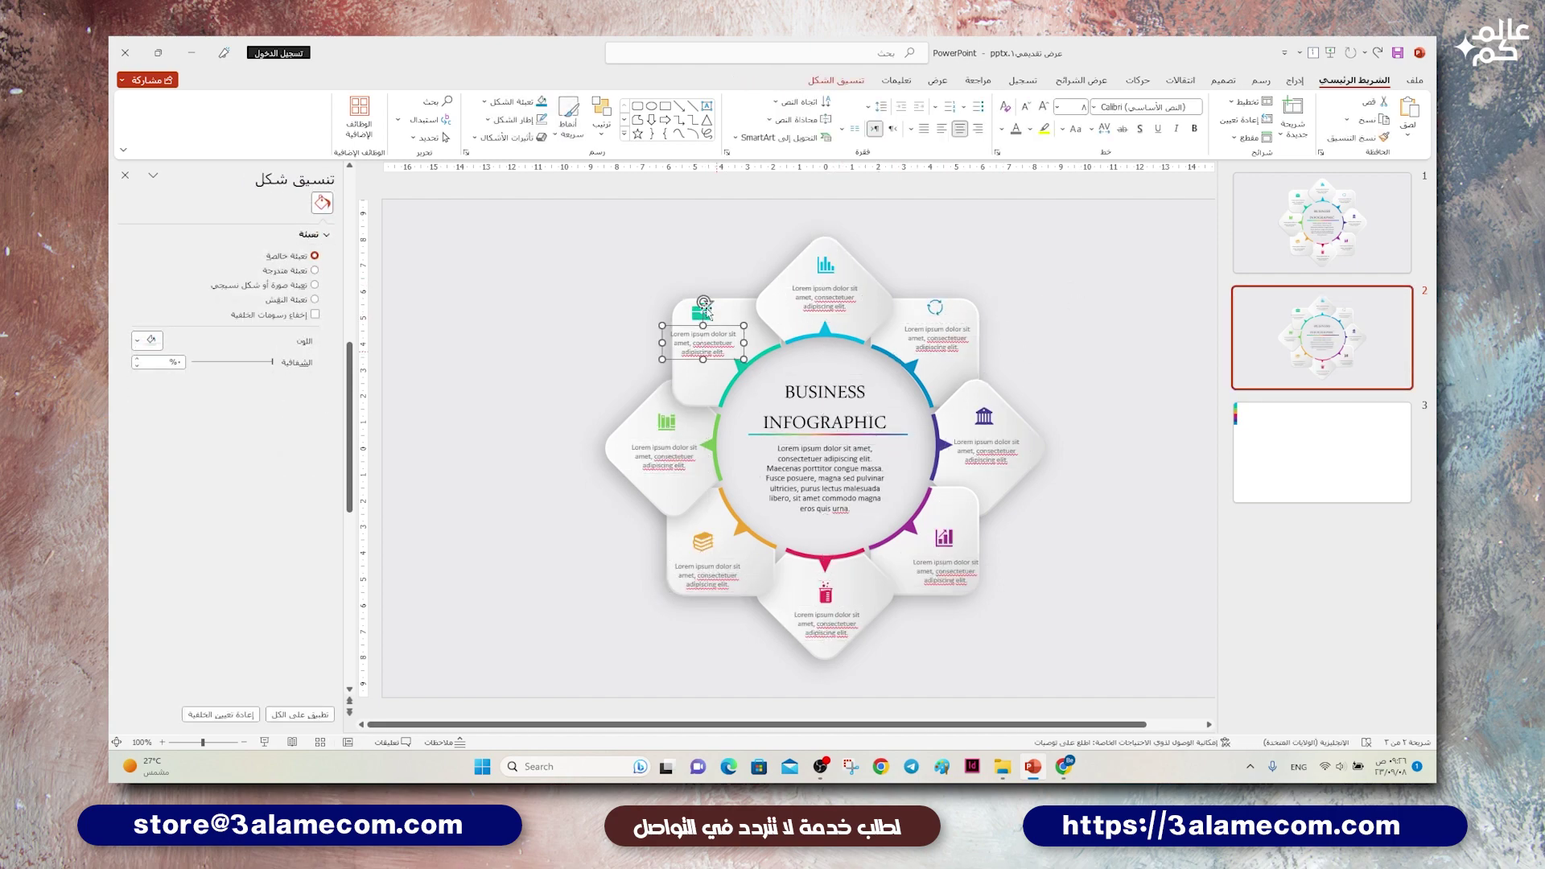
{"action": "left_click_drag", "start_coordinate": [722, 330], "coordinate": [711, 315]}
{"action": "left_click", "coordinate": [710, 310]}
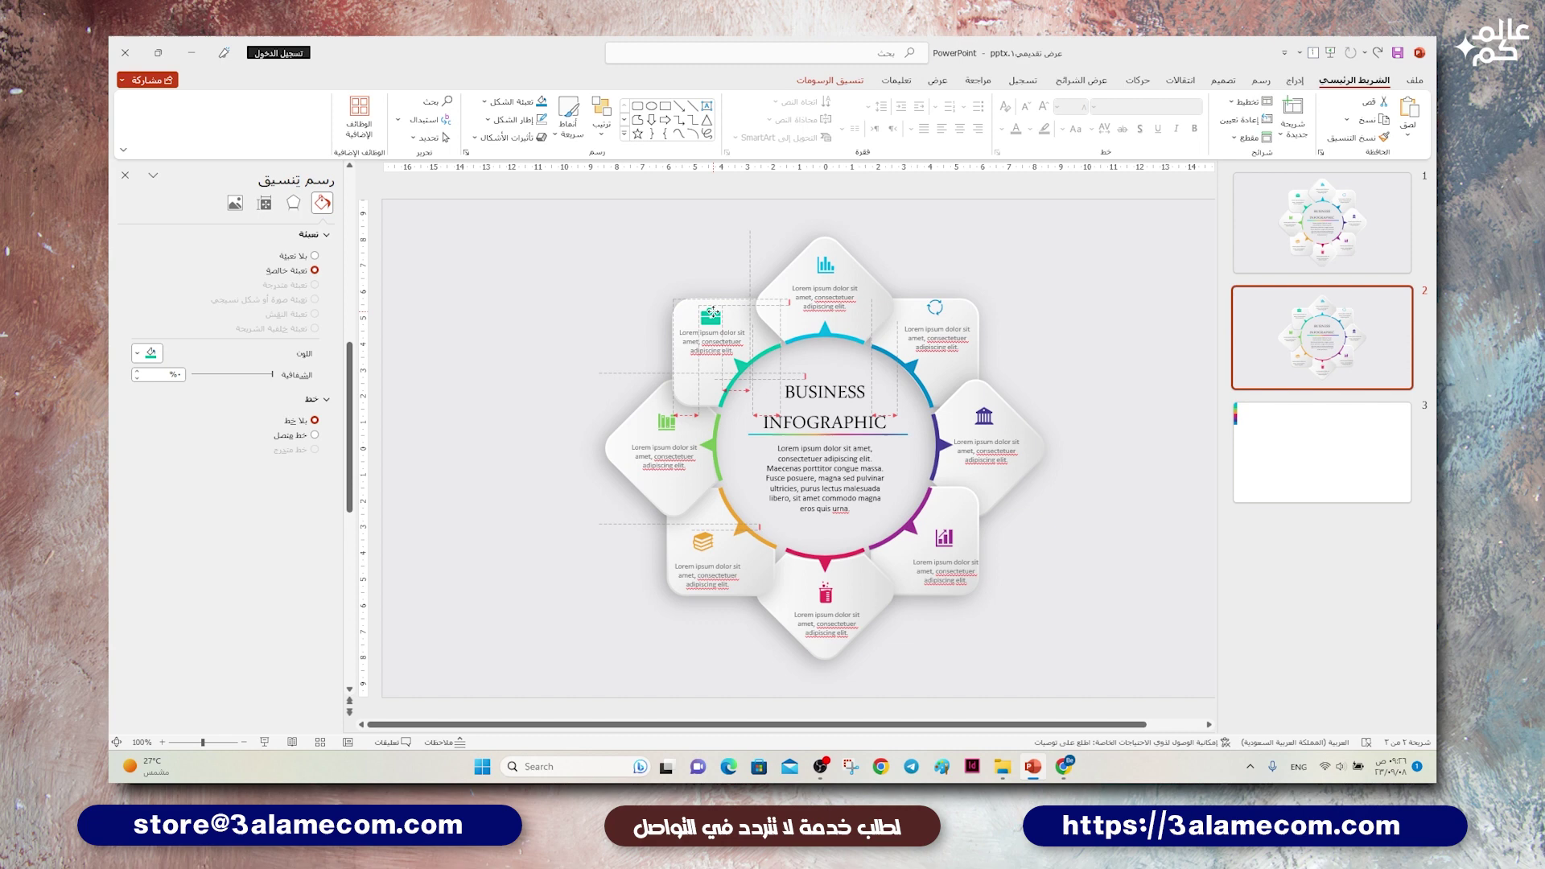
{"action": "left_click", "coordinate": [935, 308]}
{"action": "left_click", "coordinate": [956, 351], "text": "shift"}
{"action": "left_click_drag", "start_coordinate": [957, 359], "coordinate": [961, 371]}
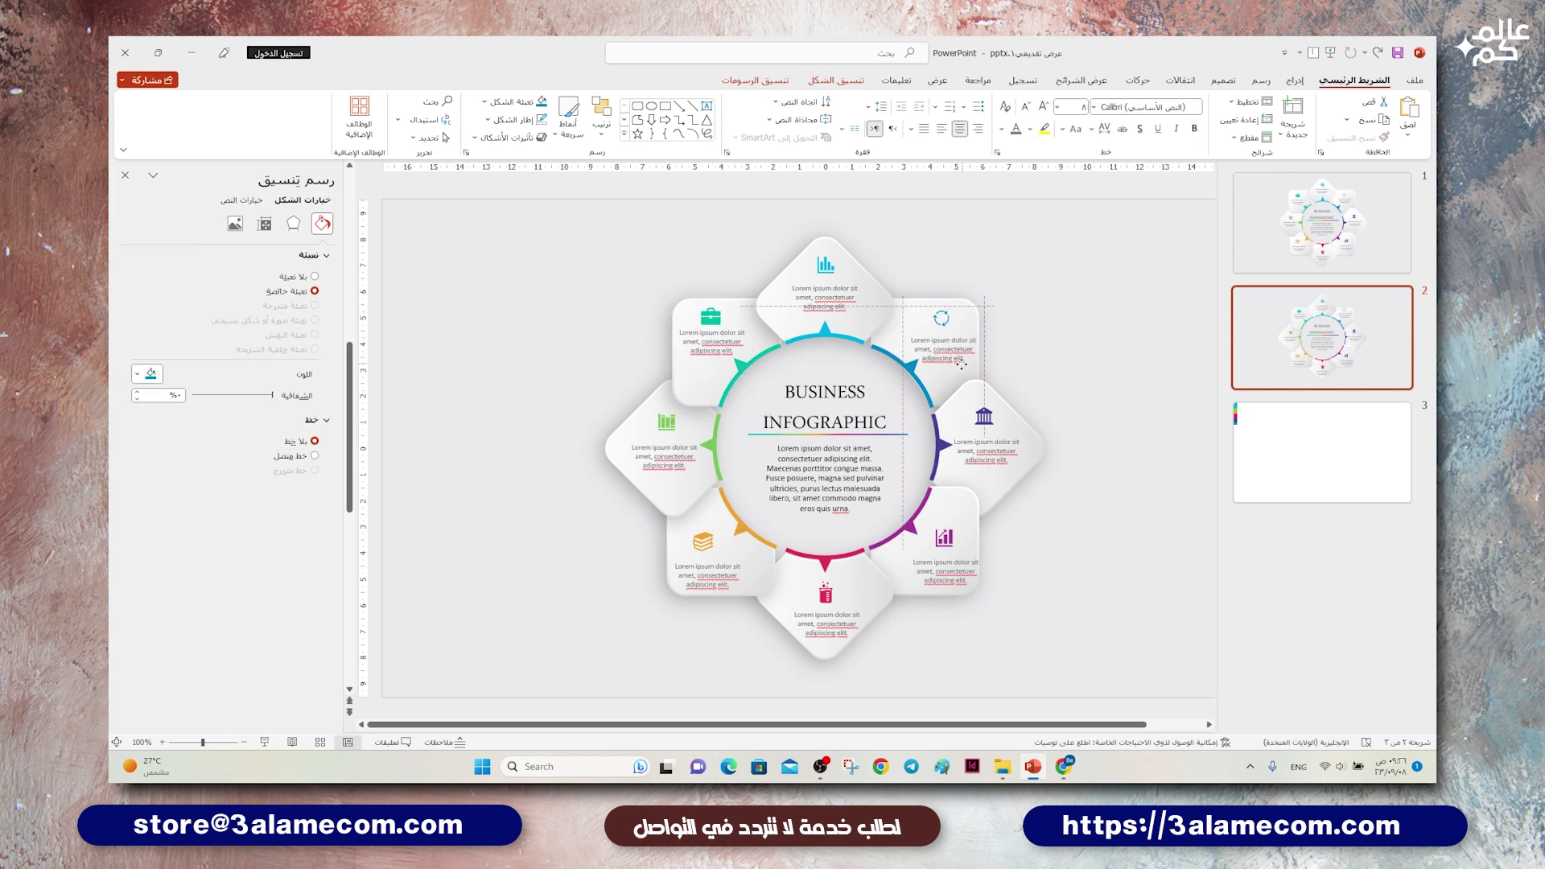
{"action": "left_click", "coordinate": [992, 346]}
{"action": "left_click", "coordinate": [938, 319]}
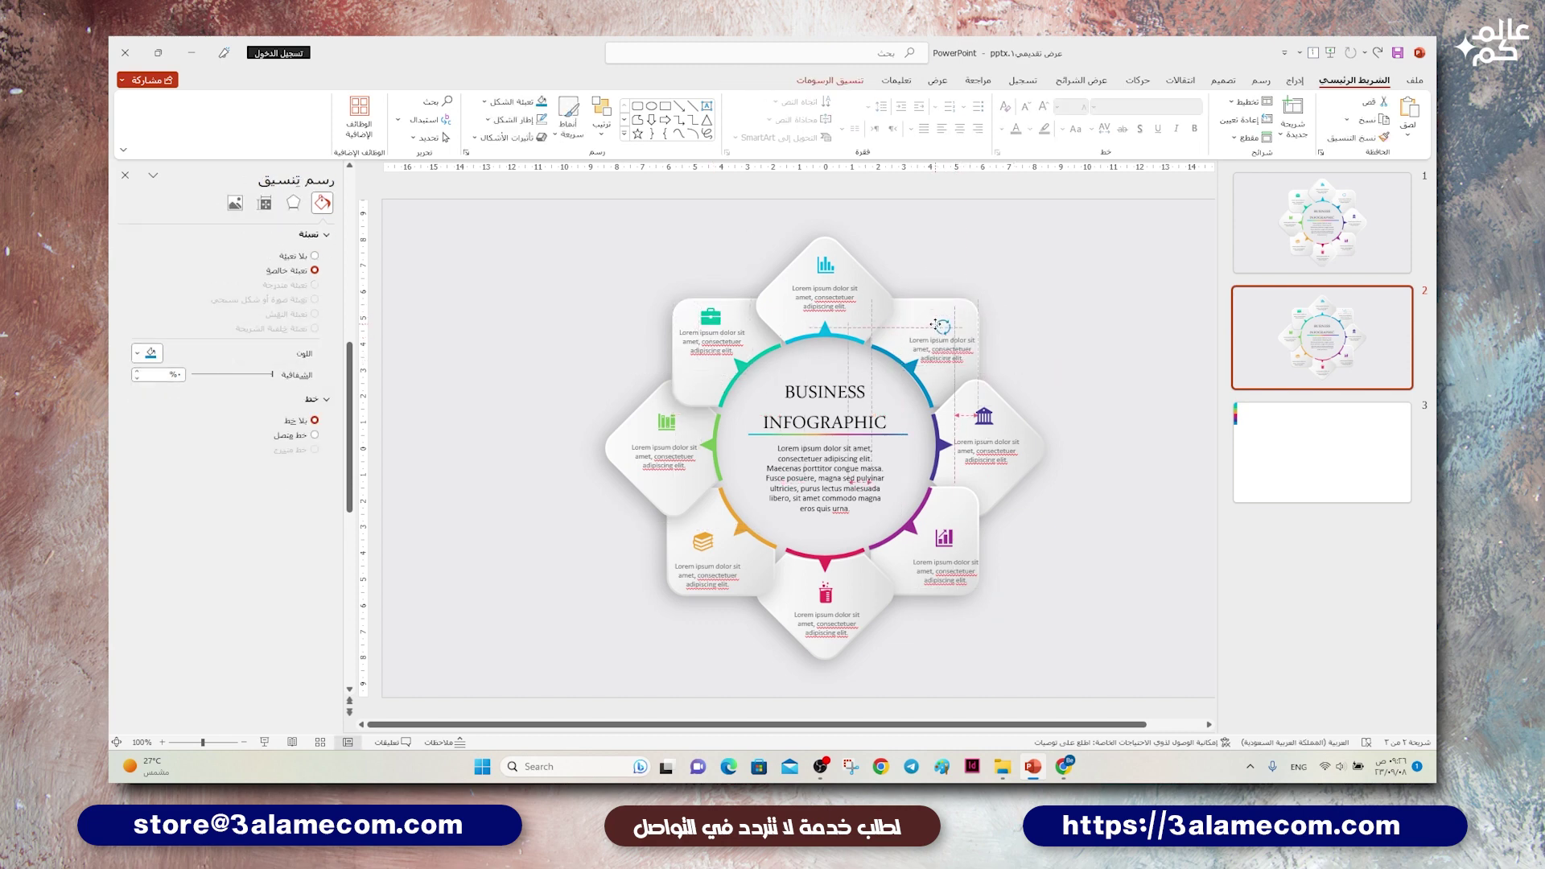
{"action": "key", "text": "Up"}
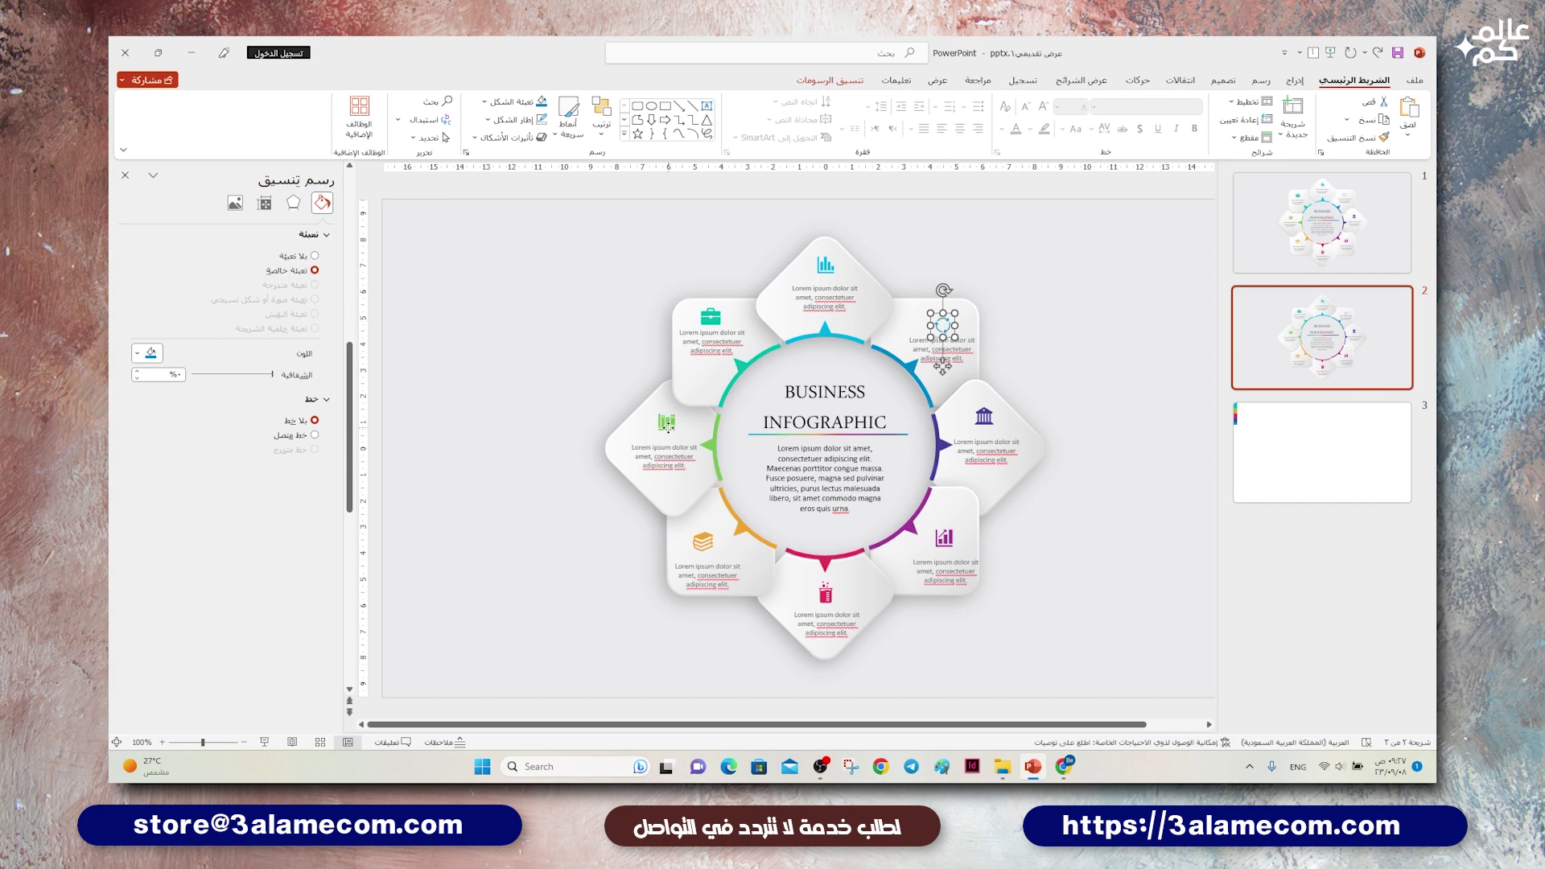
Step: Nudge the left and right contents down and the two lower-side contents up
{"action": "left_click", "coordinate": [667, 450]}
{"action": "left_click", "coordinate": [976, 465], "text": "shift"}
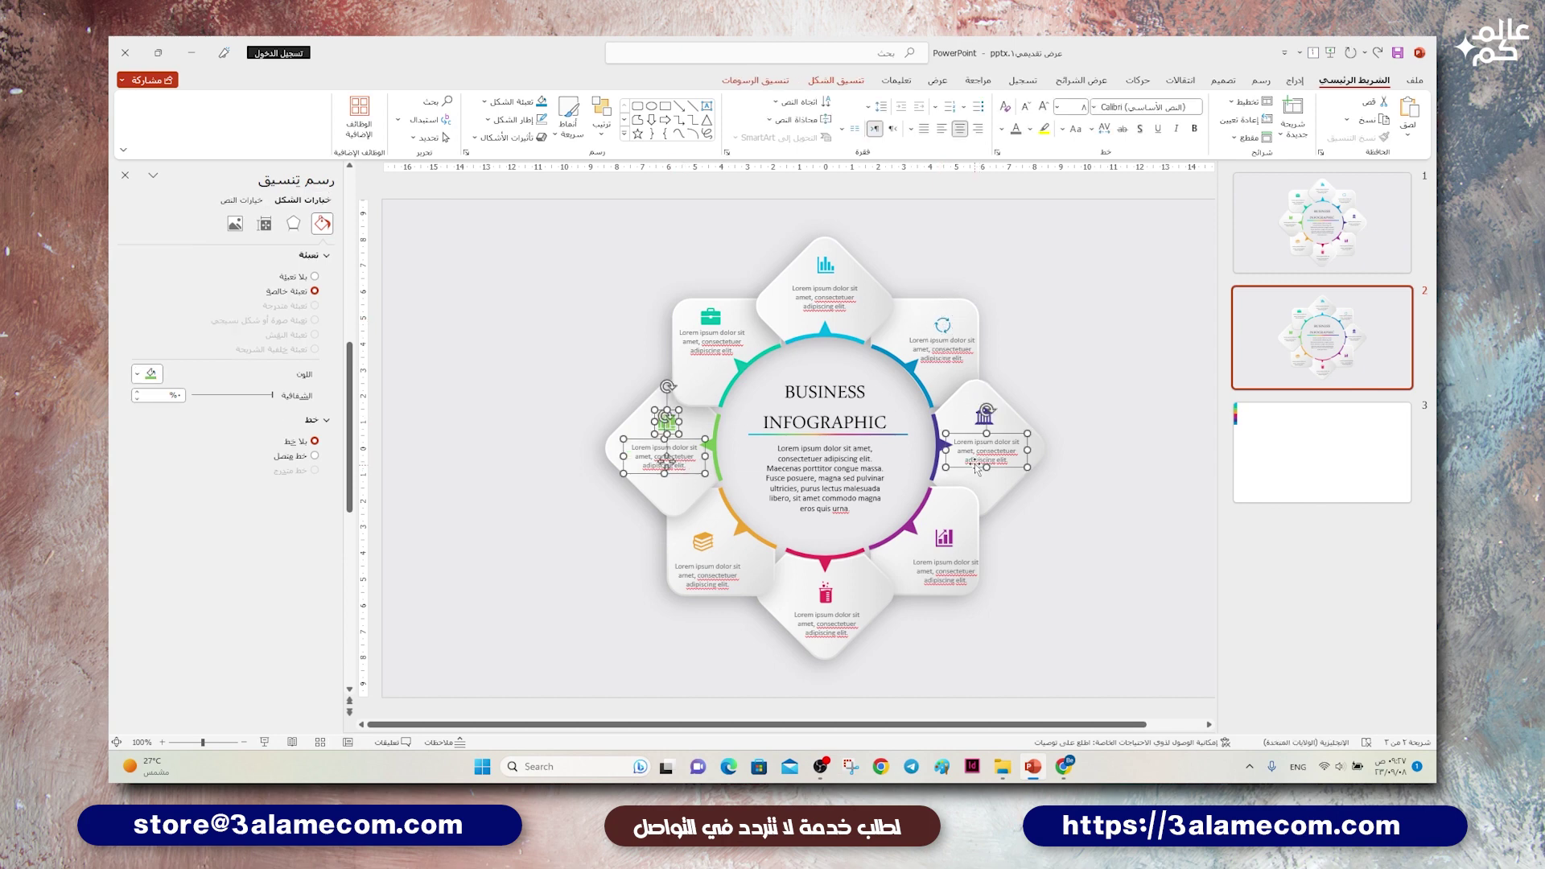
{"action": "key", "text": "Down"}
{"action": "key", "text": "Down"}
{"action": "key", "text": "Down"}
{"action": "left_click", "coordinate": [954, 415]}
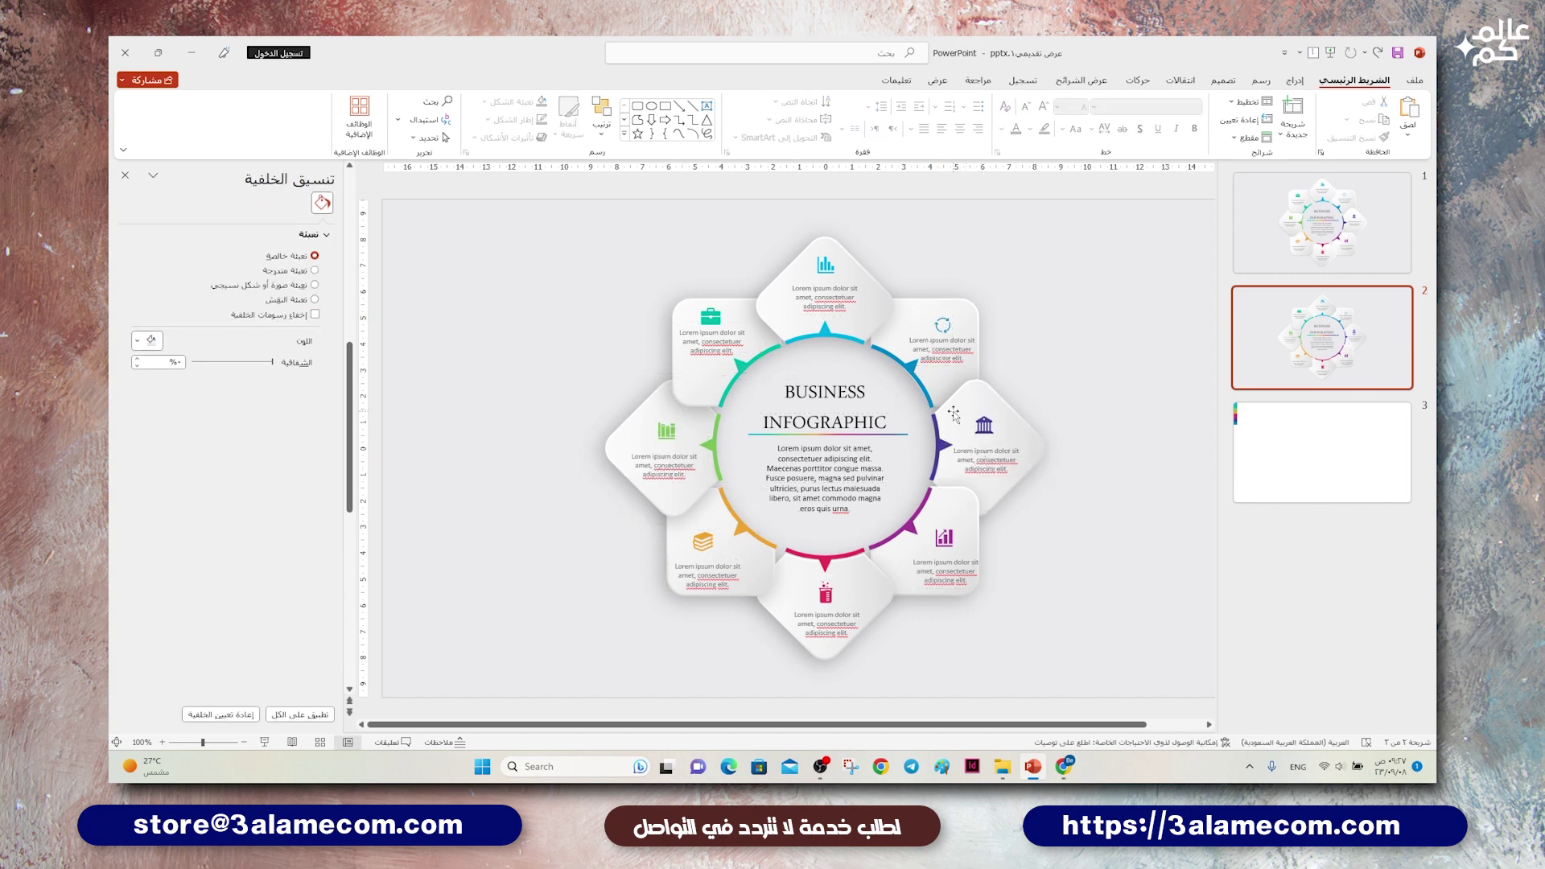
{"action": "left_click", "coordinate": [730, 524]}
{"action": "left_click", "coordinate": [954, 539], "text": "shift"}
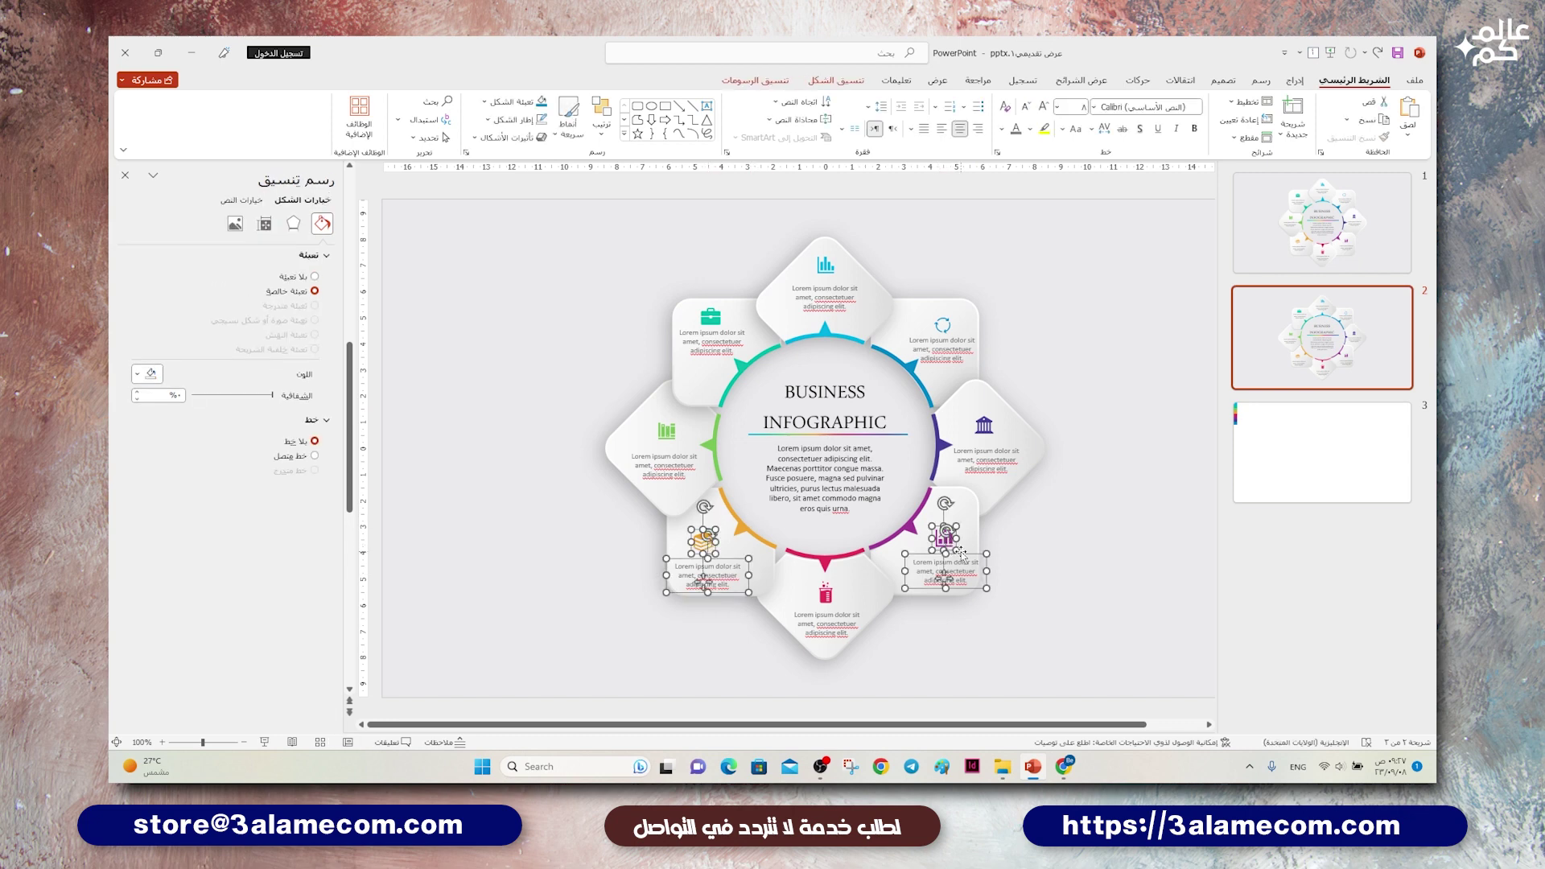
{"action": "key", "text": "Up"}
{"action": "key", "text": "Up"}
{"action": "key", "text": "Up"}
{"action": "left_click", "coordinate": [957, 538]}
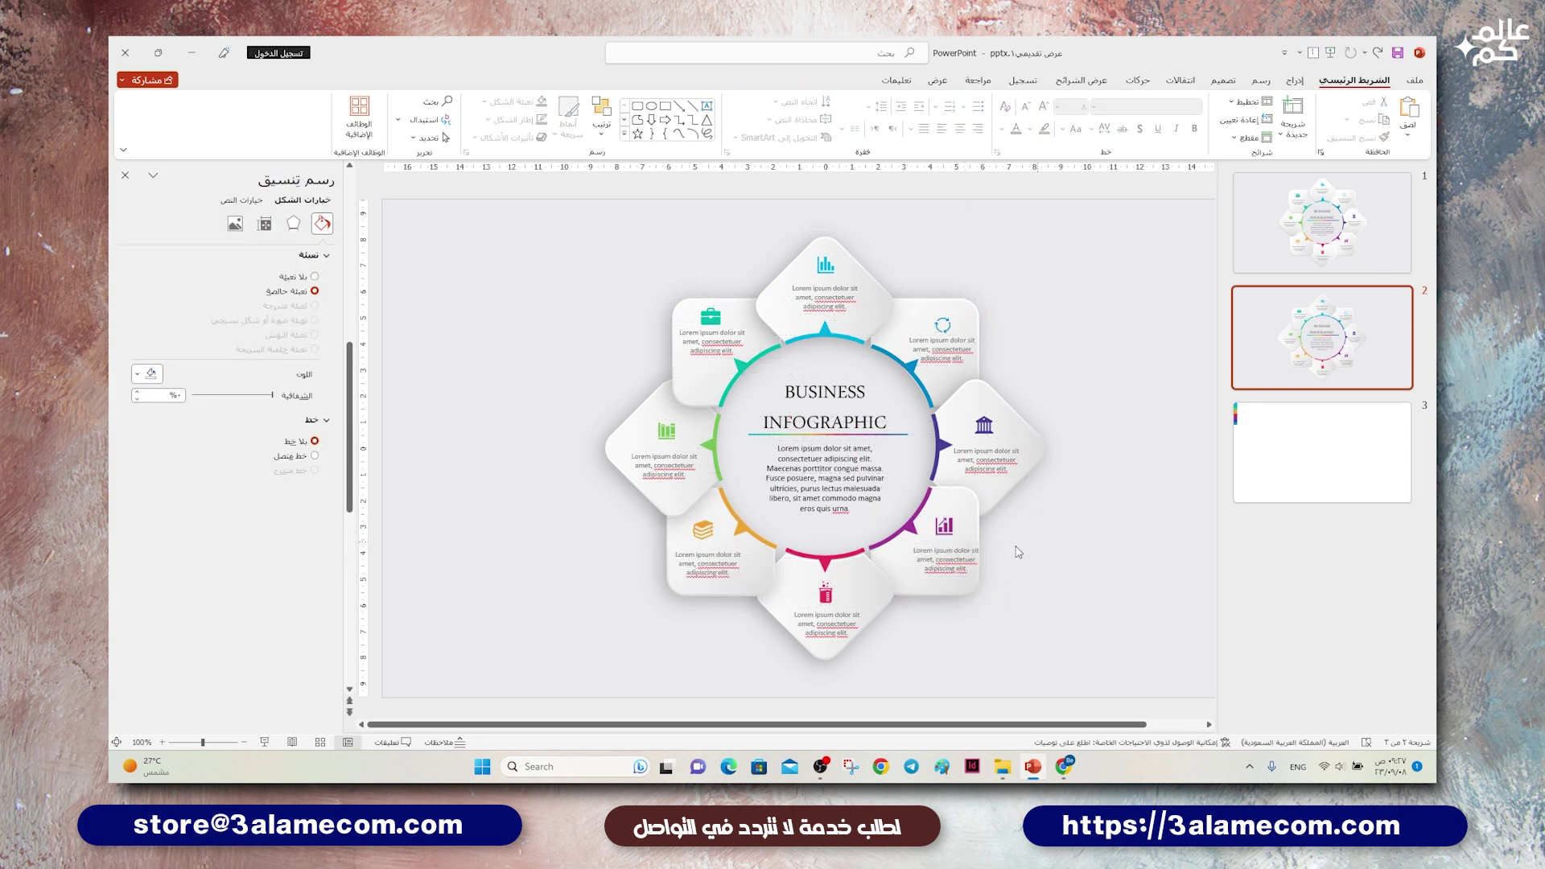
{"action": "left_click", "coordinate": [940, 527], "text": "shift"}
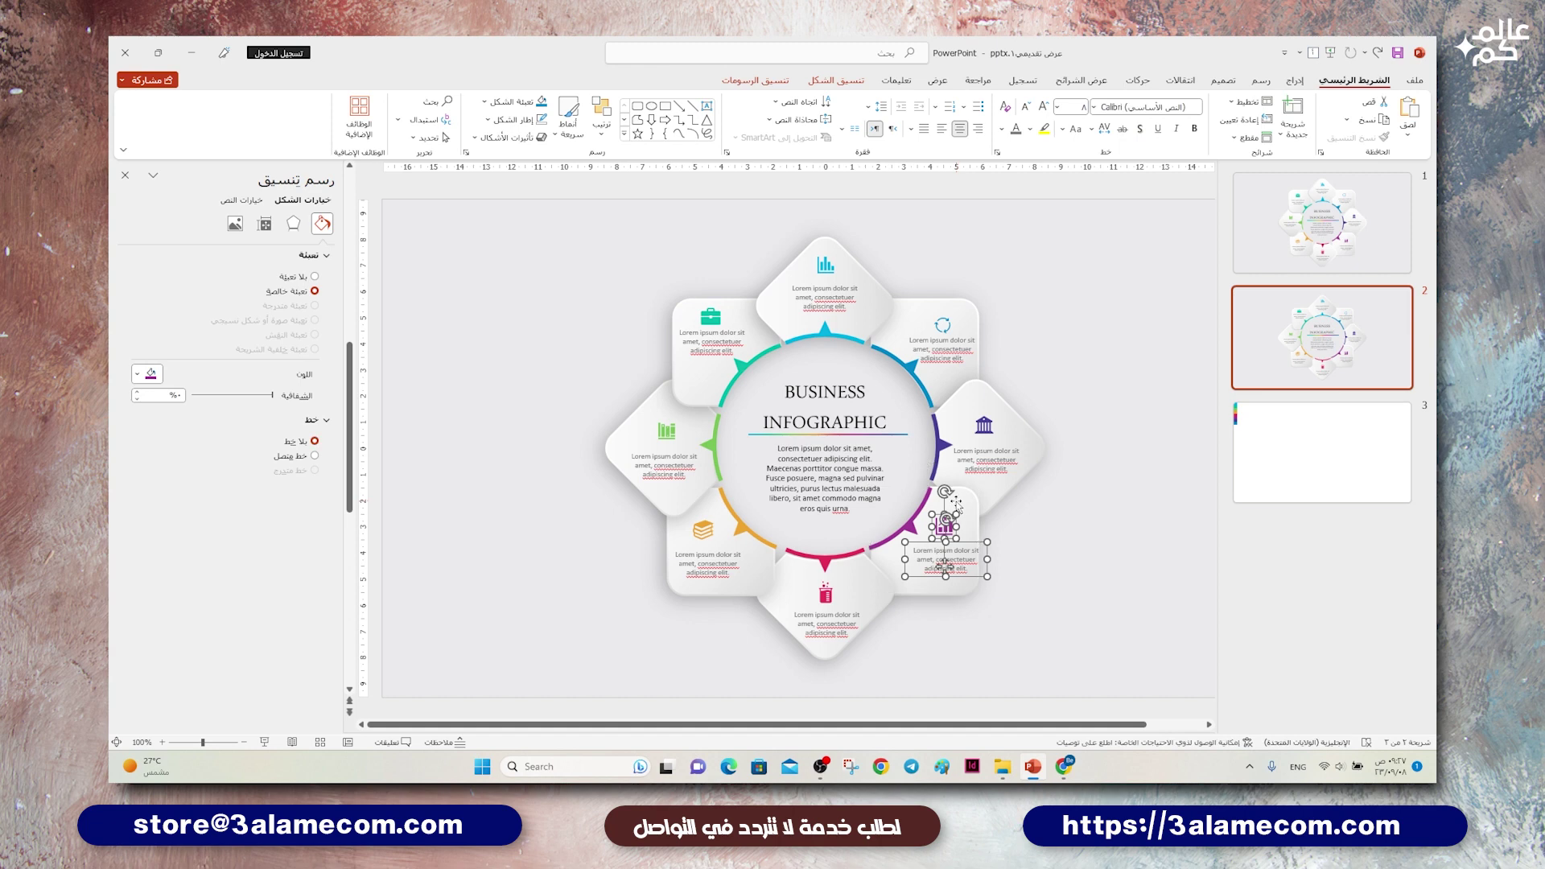
Step: Shift the bottom and bottom-left icons with their captions into place
{"action": "left_click", "coordinate": [842, 601]}
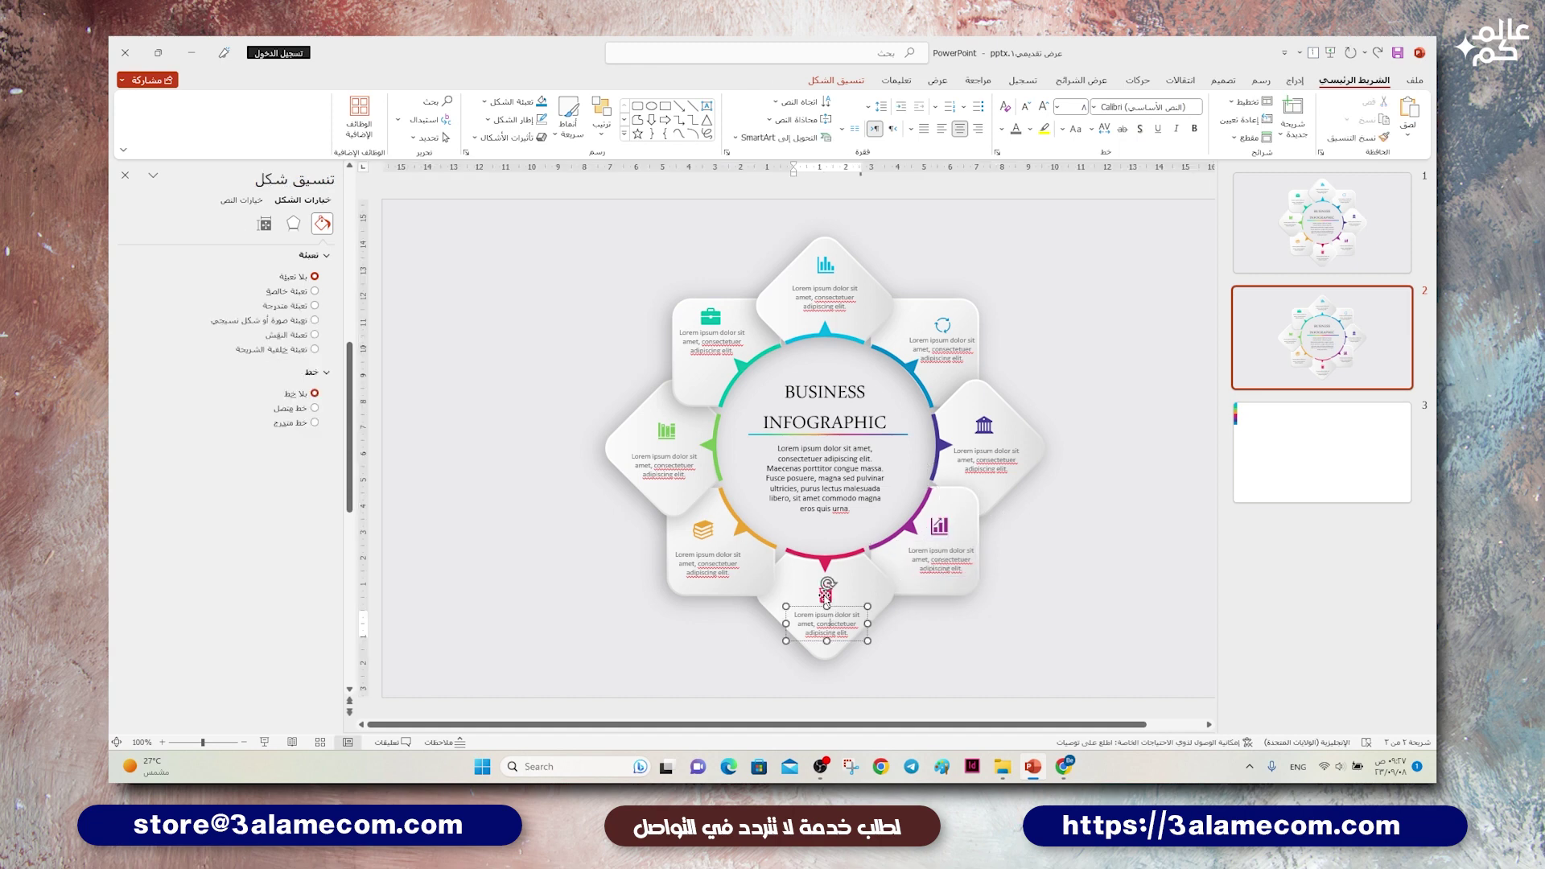
{"action": "key", "text": "ctrl+z"}
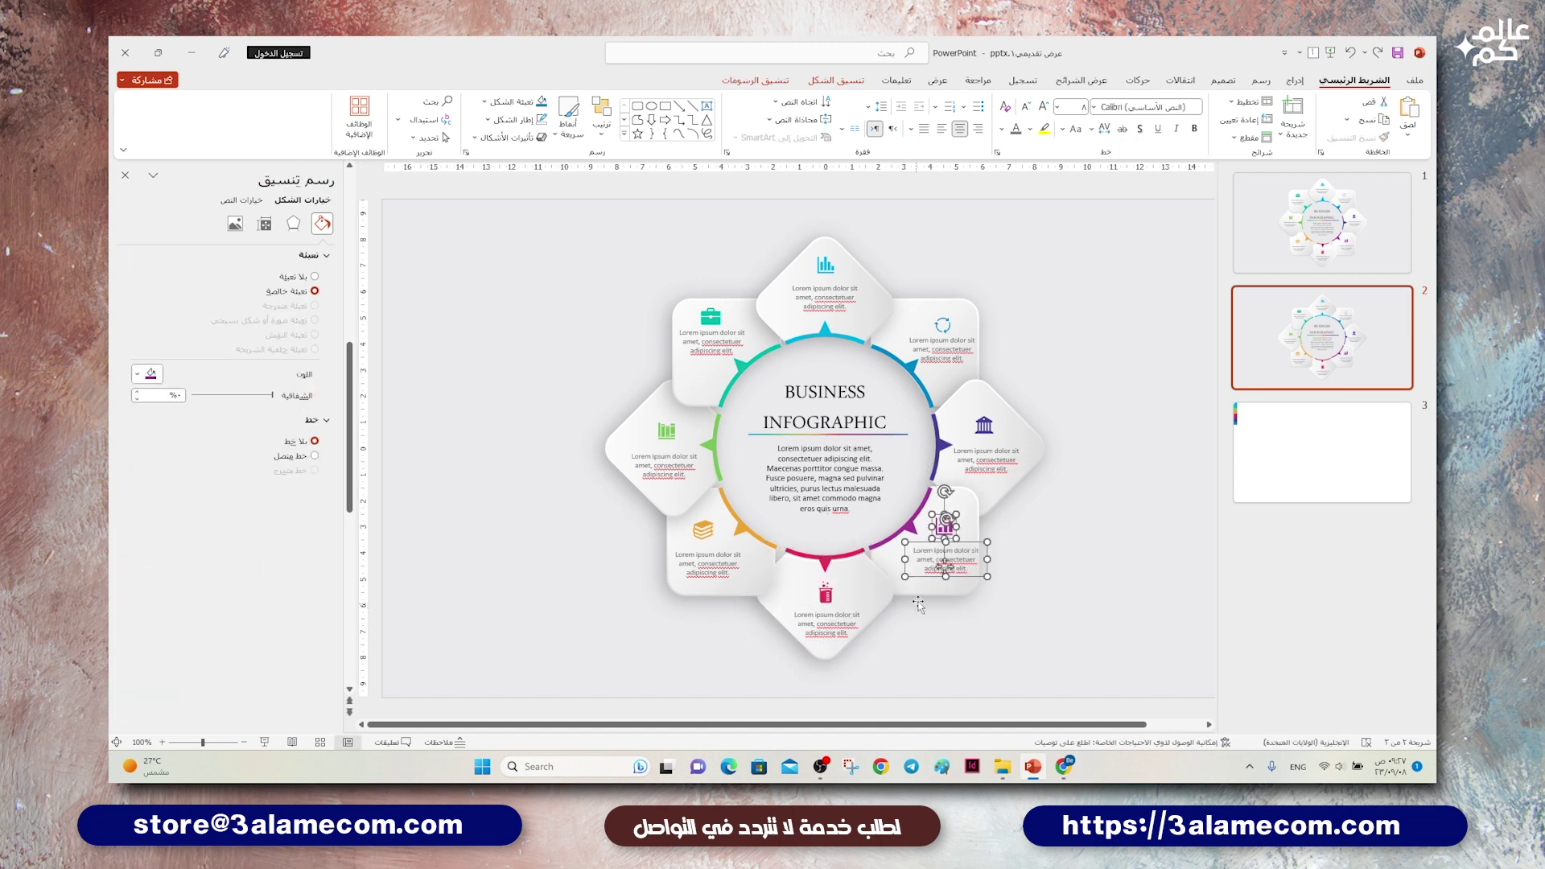
{"action": "left_click", "coordinate": [825, 593]}
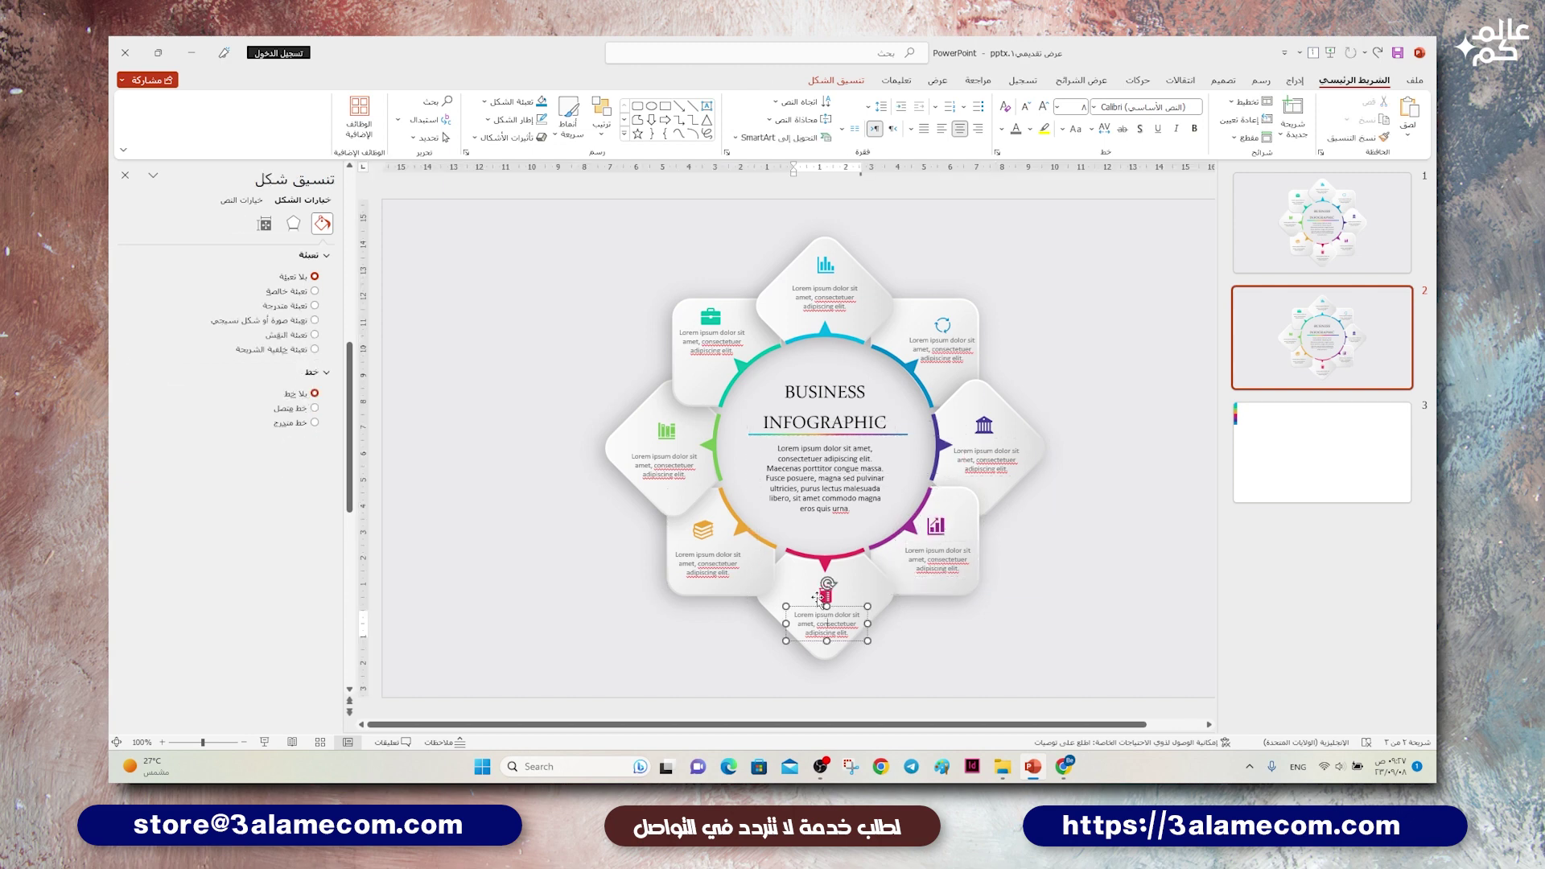
{"action": "left_click", "coordinate": [819, 605], "text": "shift"}
{"action": "left_click_drag", "start_coordinate": [819, 604], "coordinate": [846, 603]}
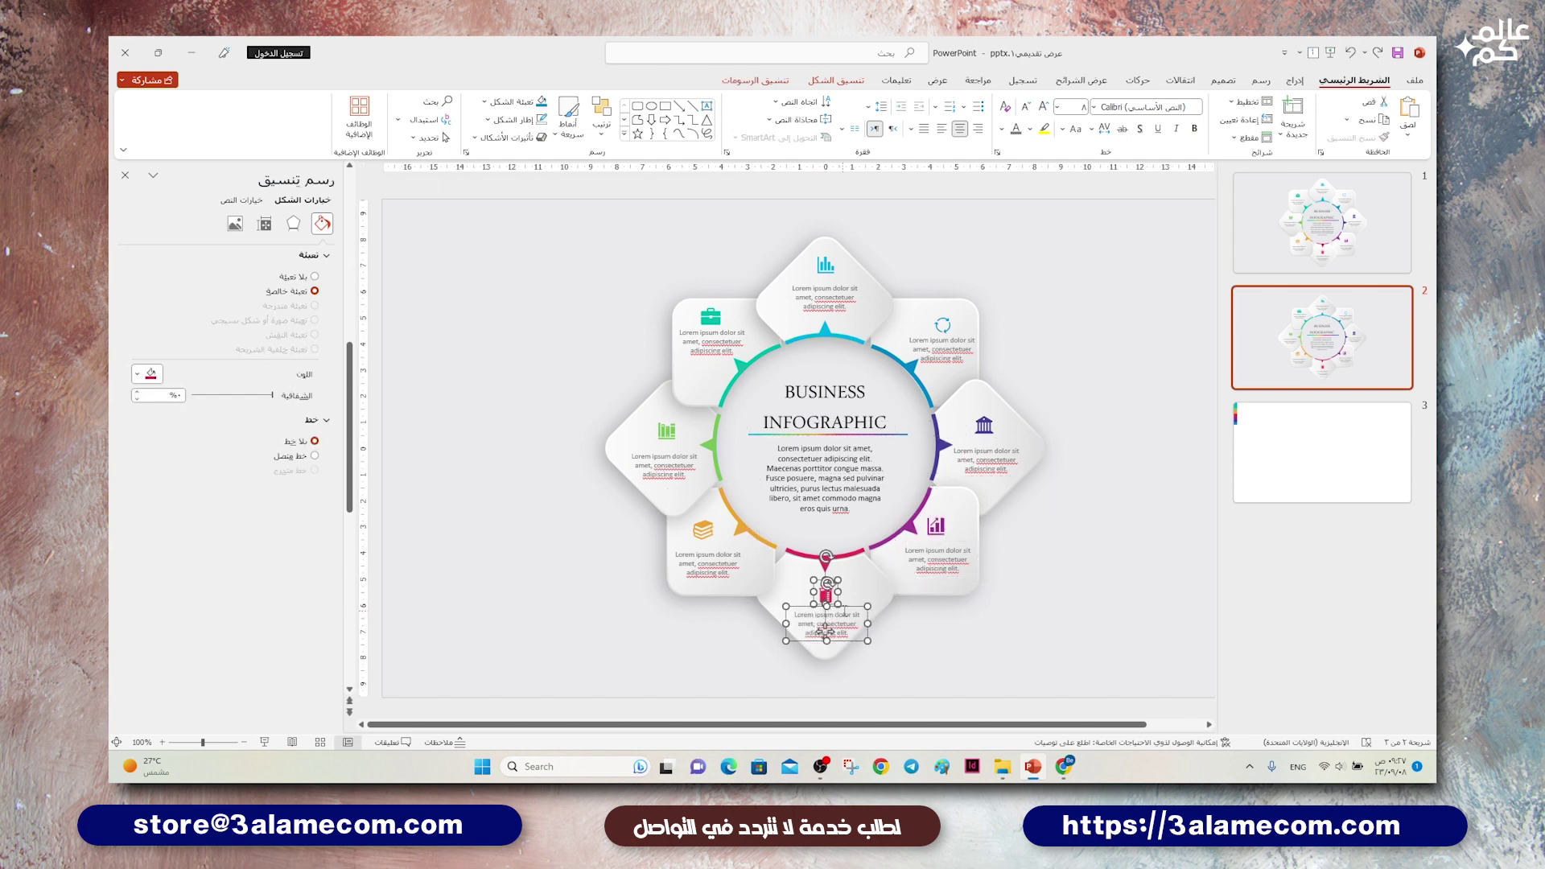
{"action": "left_click", "coordinate": [702, 527]}
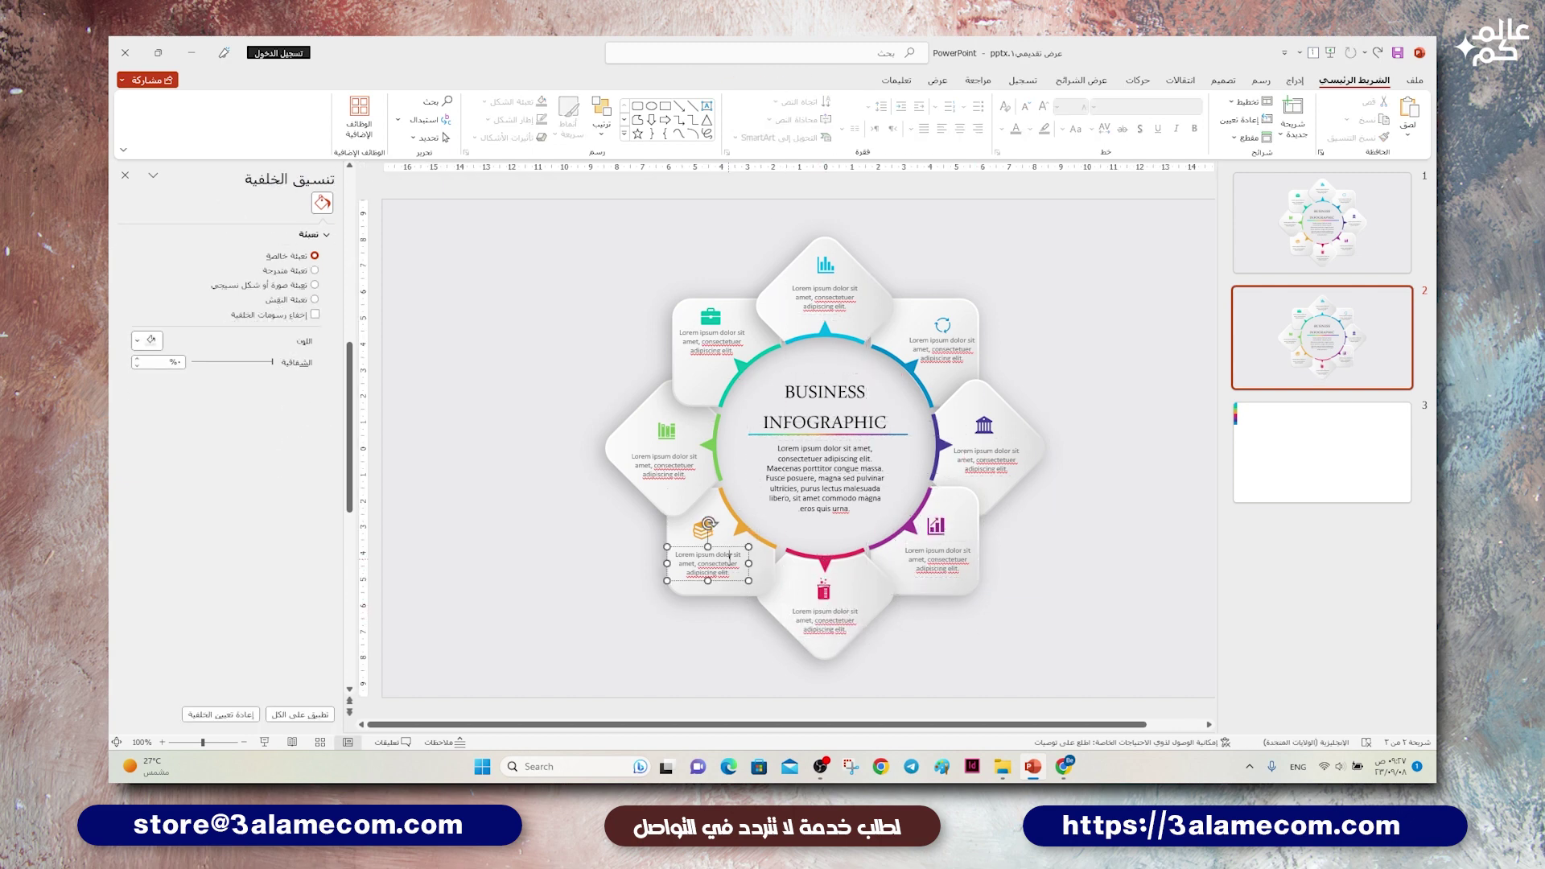
{"action": "left_click", "coordinate": [706, 567], "text": "shift"}
{"action": "left_click_drag", "start_coordinate": [703, 568], "coordinate": [711, 569]}
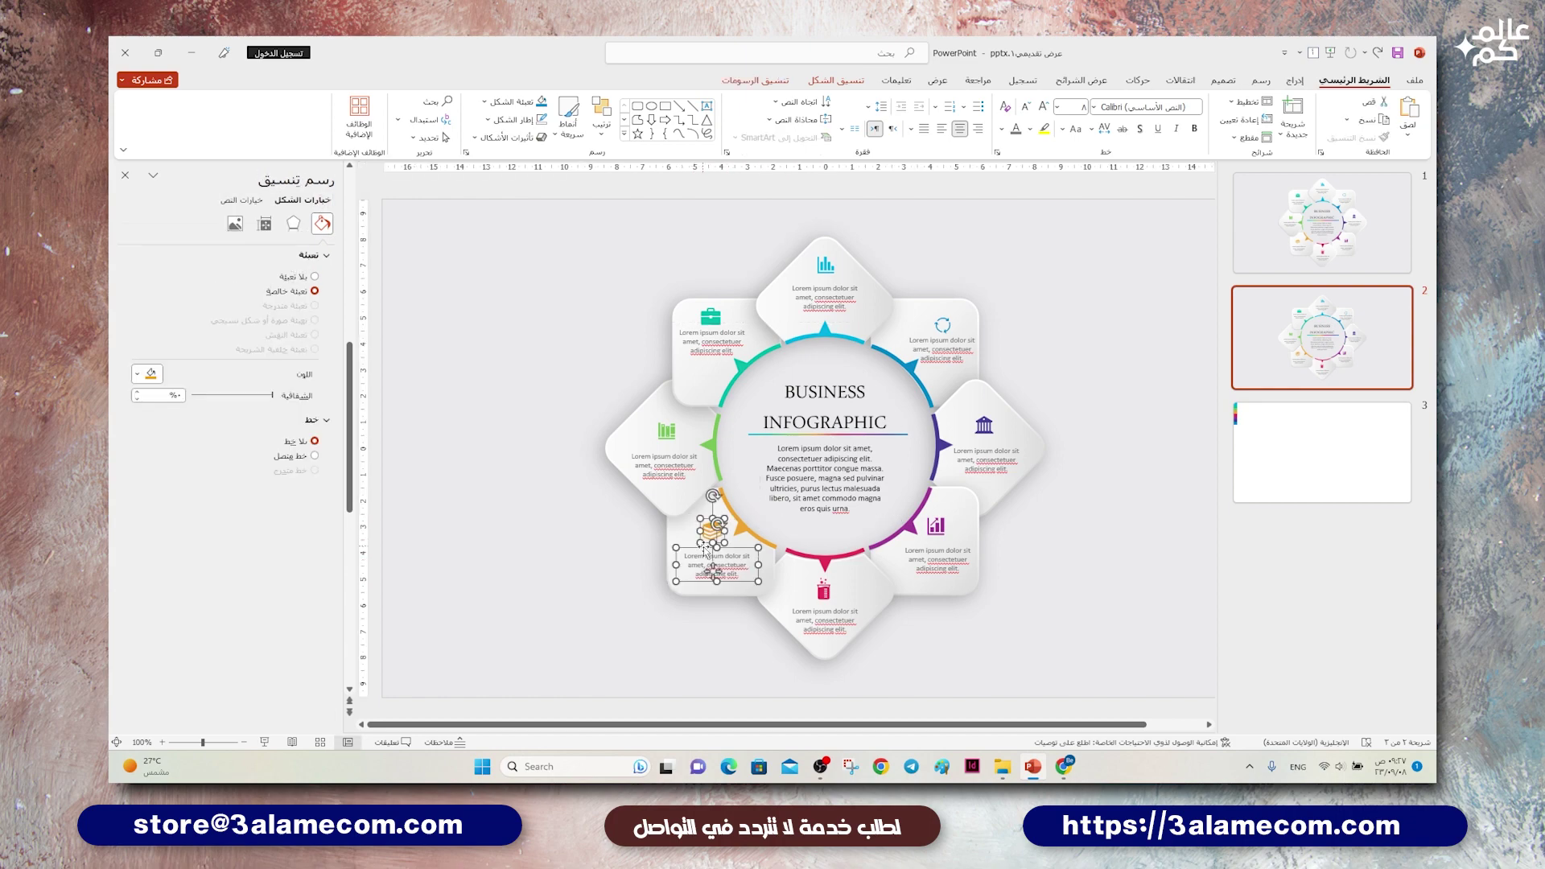
{"action": "left_click", "coordinate": [641, 554]}
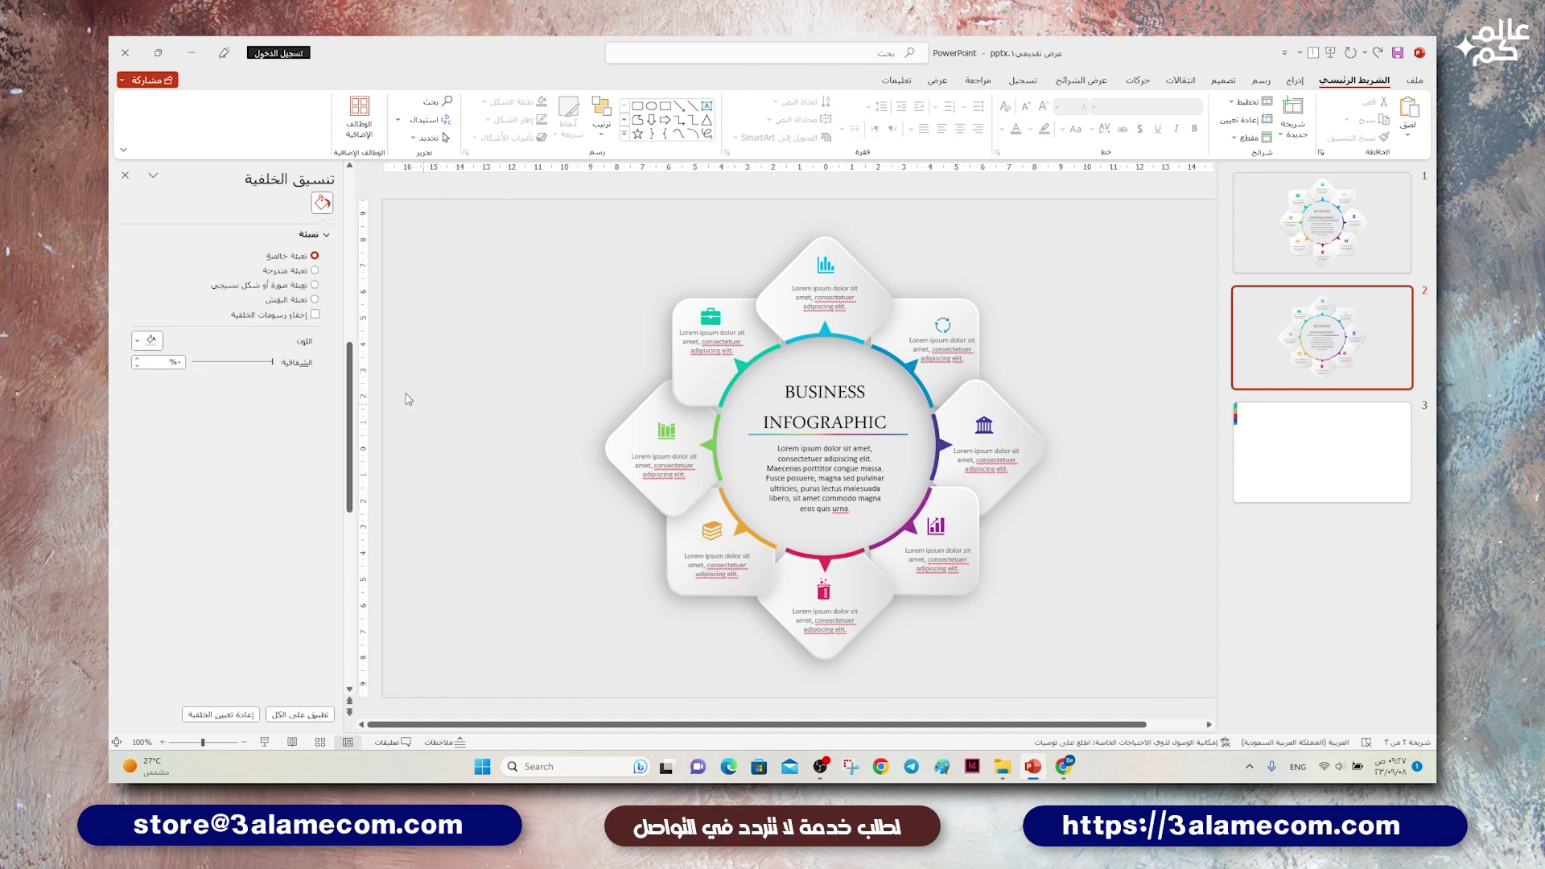
Step: Close the Format Background pane and run the slide show from slide 1
{"action": "left_click", "coordinate": [125, 174]}
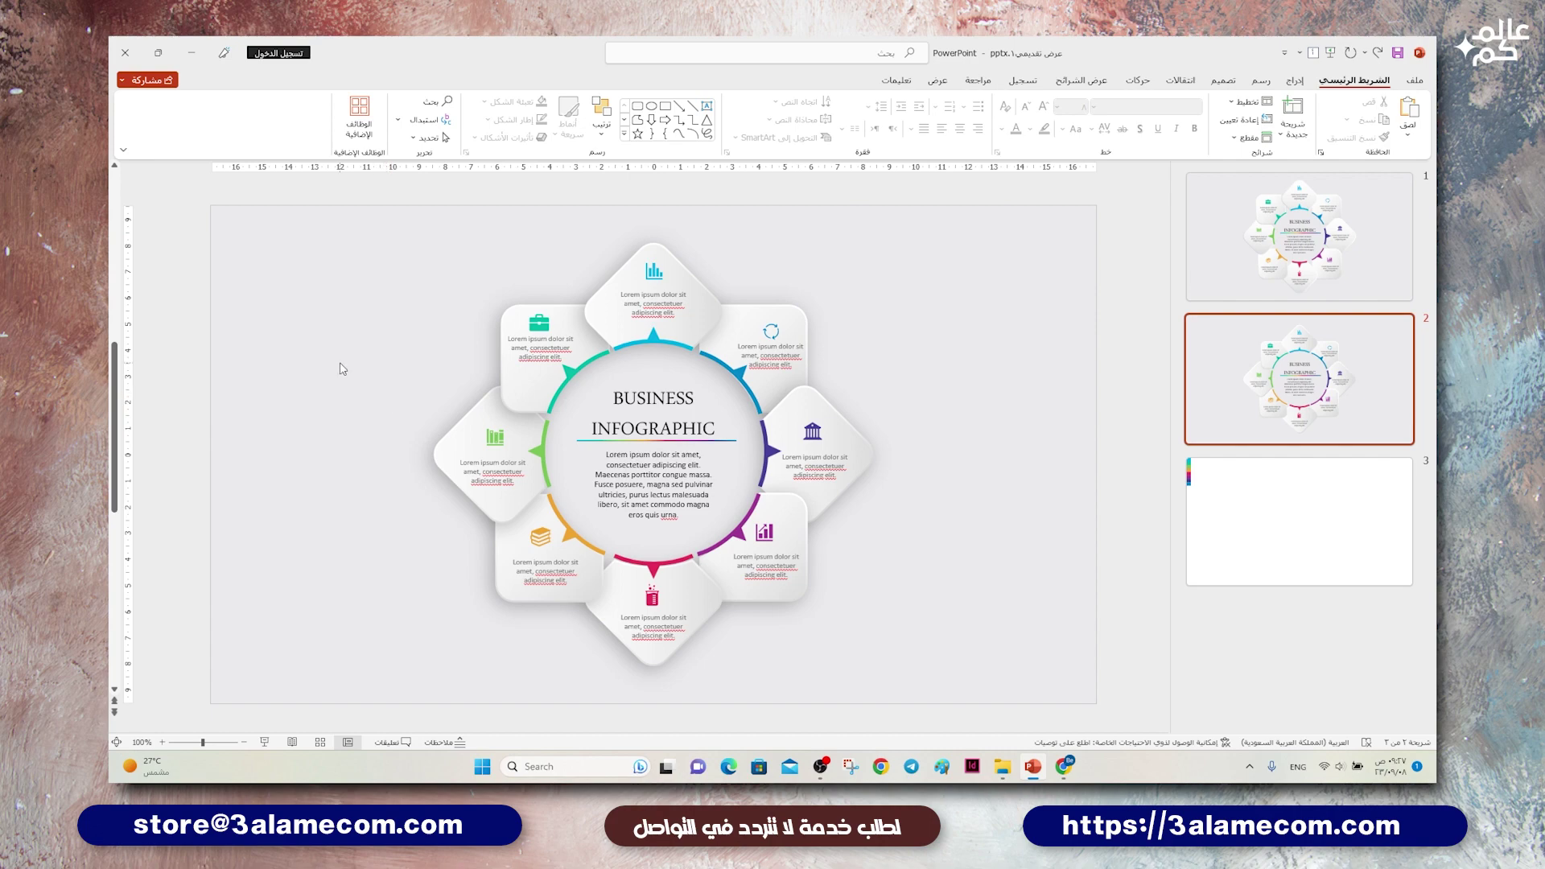
{"action": "key", "text": "Page_Up"}
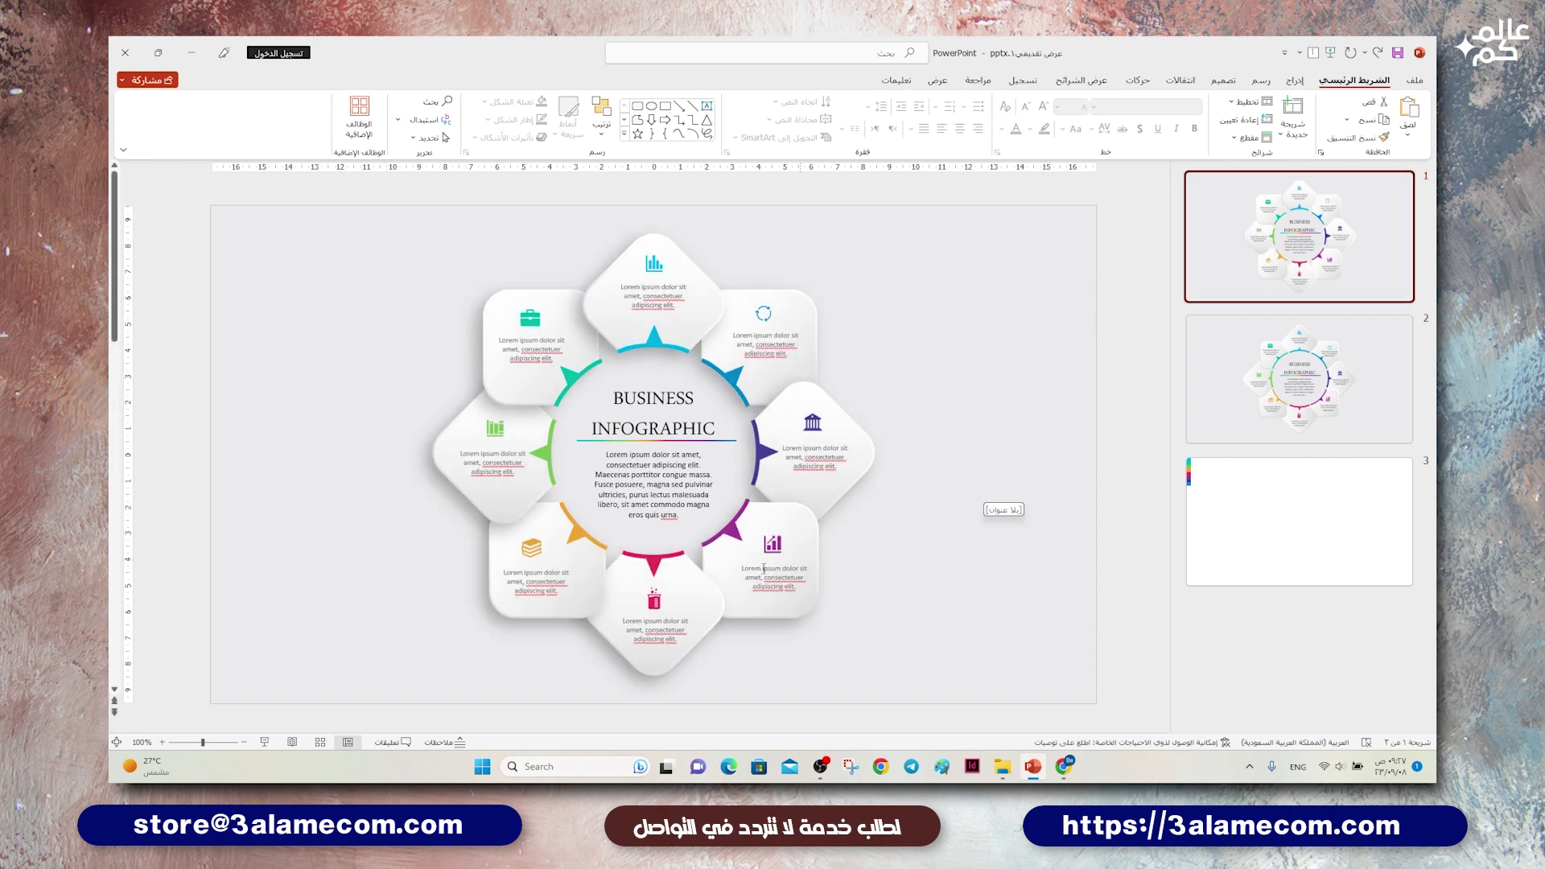
{"action": "left_click", "coordinate": [264, 741]}
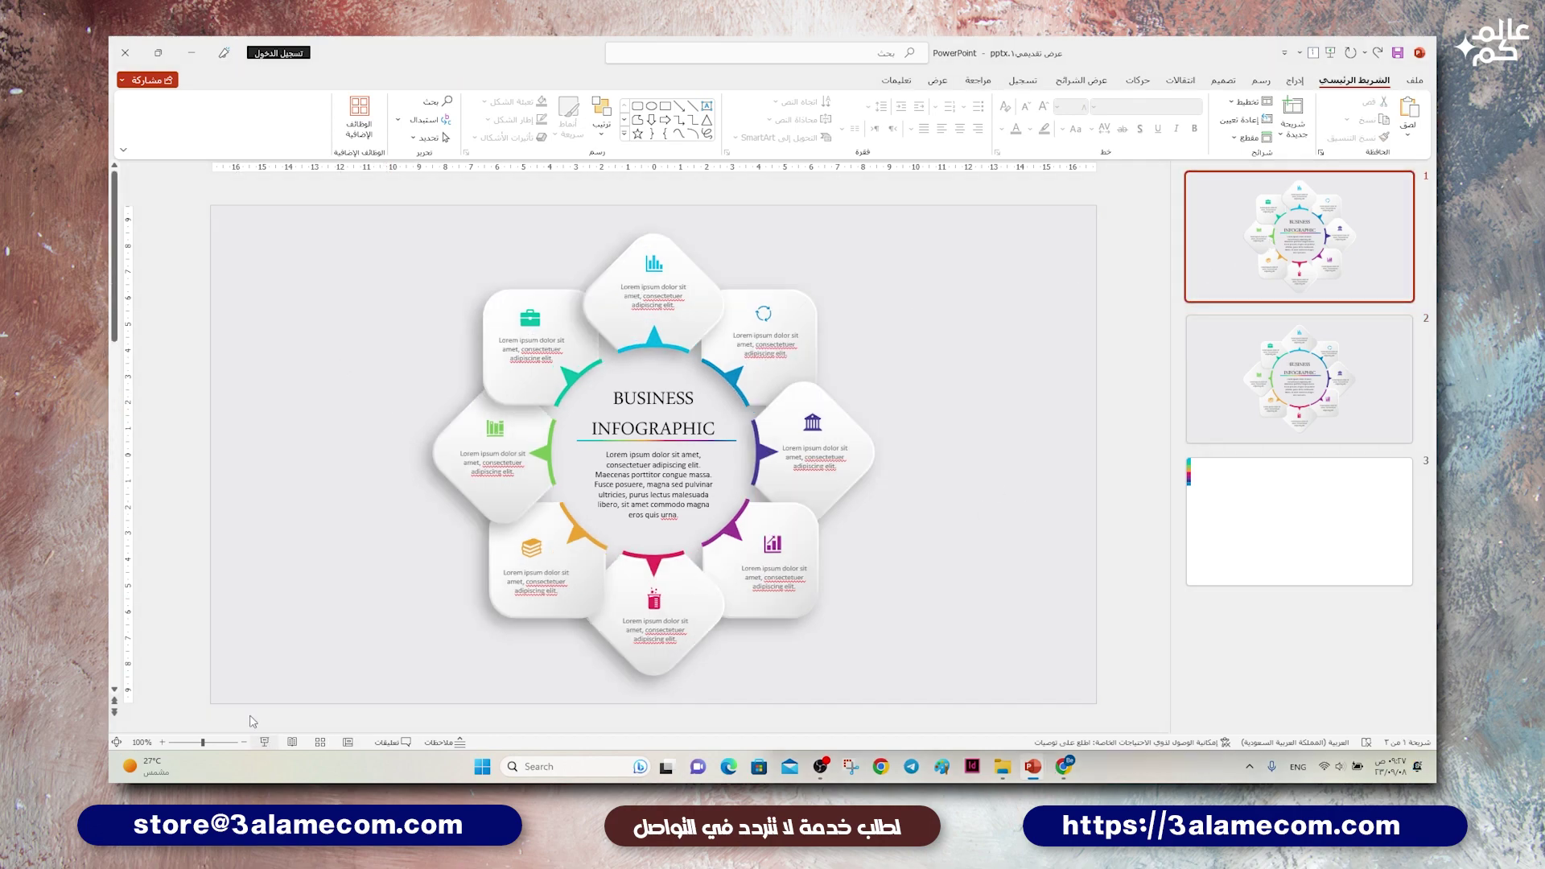